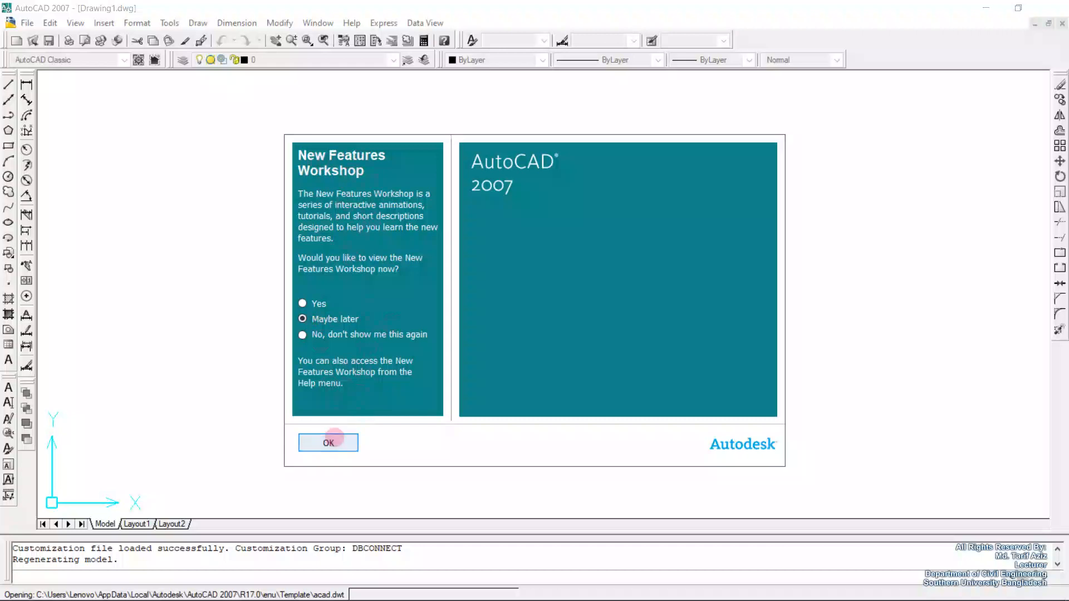
Dismiss the New Features Workshop prompt with Maybe later and set the drawing to the Top 3D view.
{"action": "left_click", "coordinate": [330, 442]}
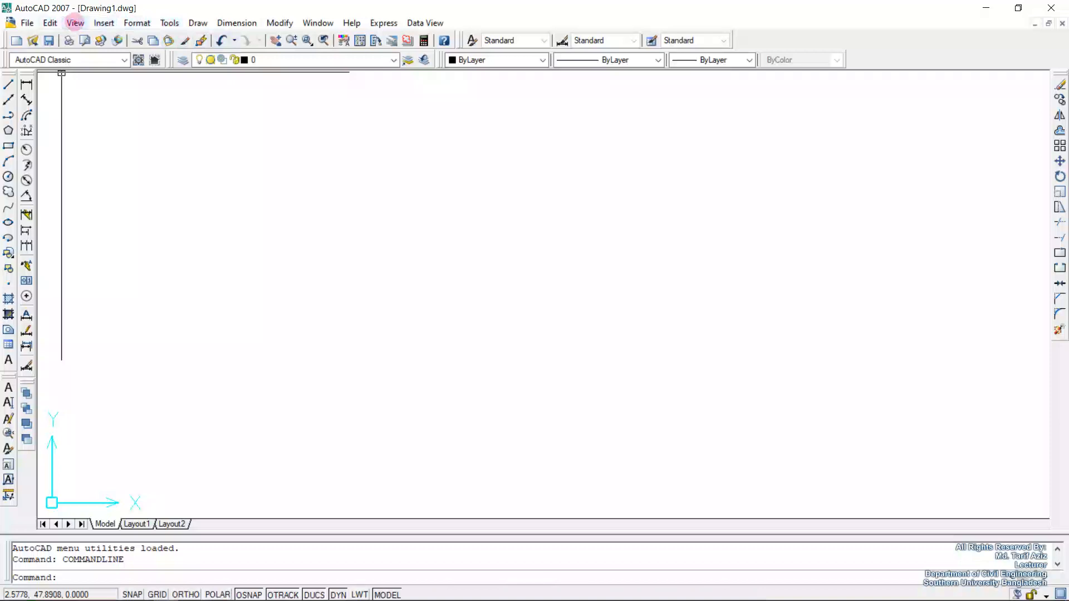
{"action": "left_click", "coordinate": [75, 22]}
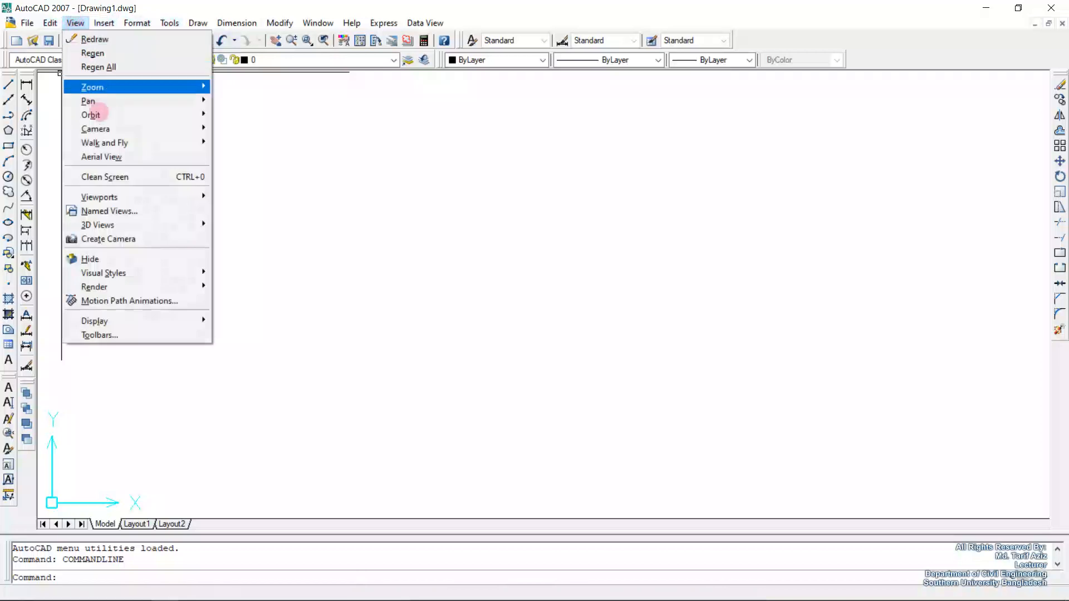
{"action": "mouse_move", "coordinate": [124, 224]}
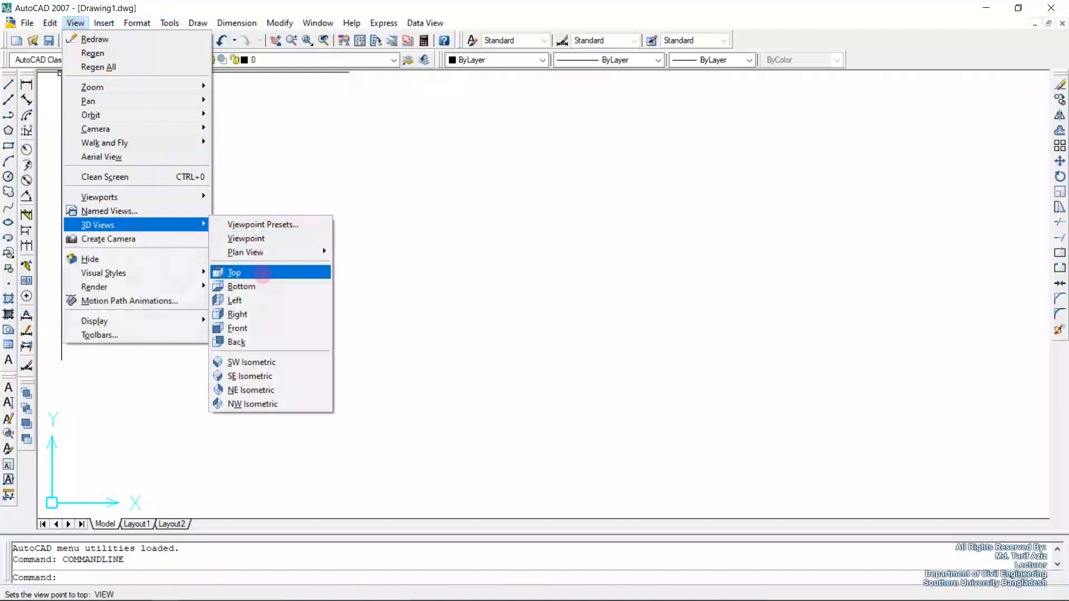
{"action": "left_click", "coordinate": [263, 273]}
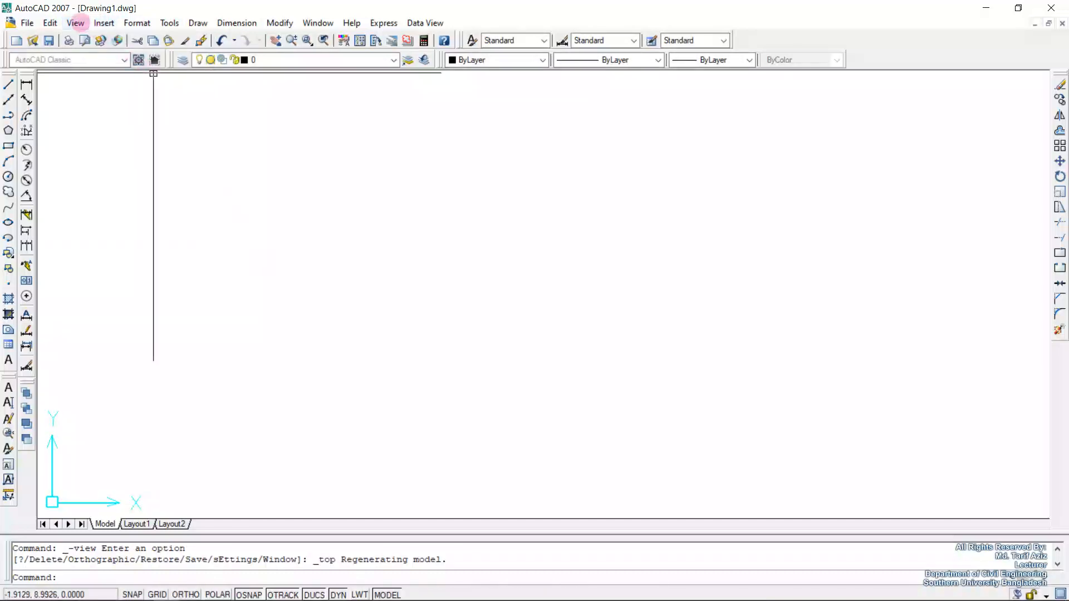
Apply the 2D Wireframe visual style to the drawing view.
{"action": "left_click", "coordinate": [76, 22]}
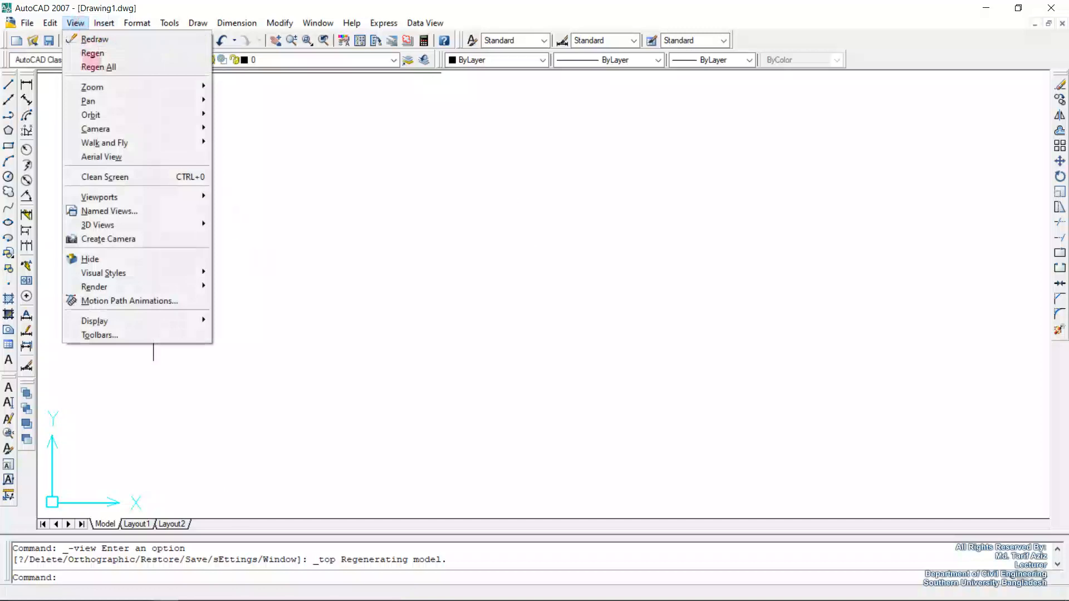
{"action": "mouse_move", "coordinate": [168, 270]}
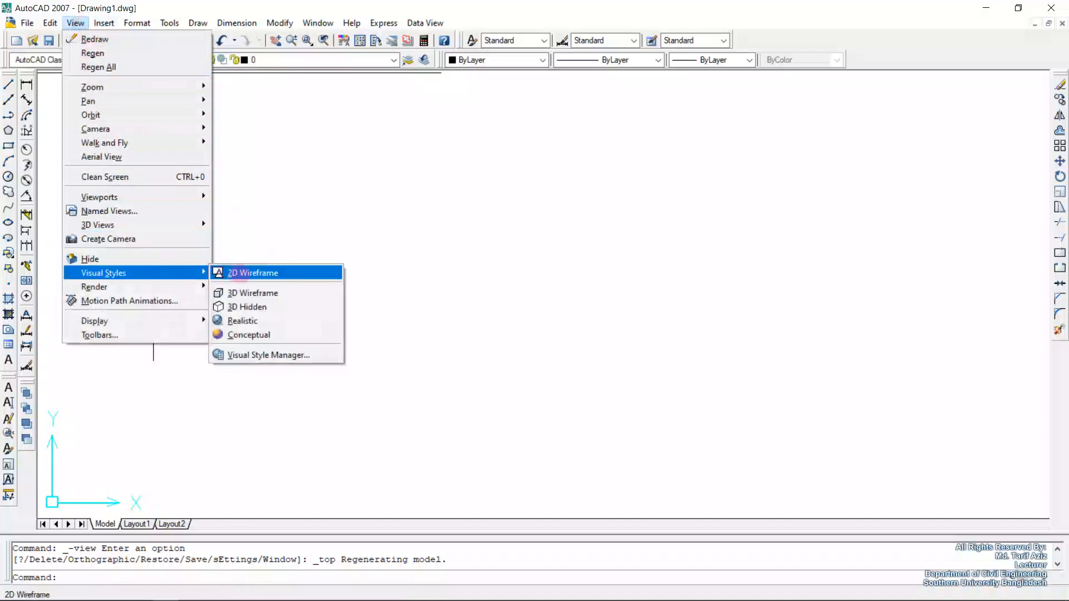
{"action": "left_click", "coordinate": [234, 273]}
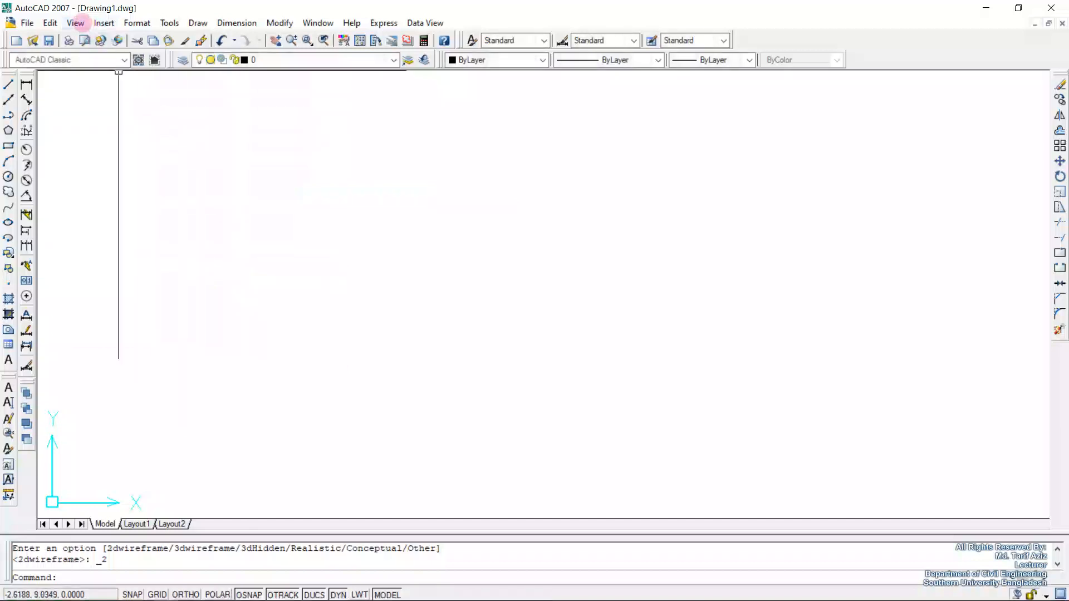
Turn off the display of the UCS icon at the coordinate system origin.
{"action": "left_click", "coordinate": [75, 23]}
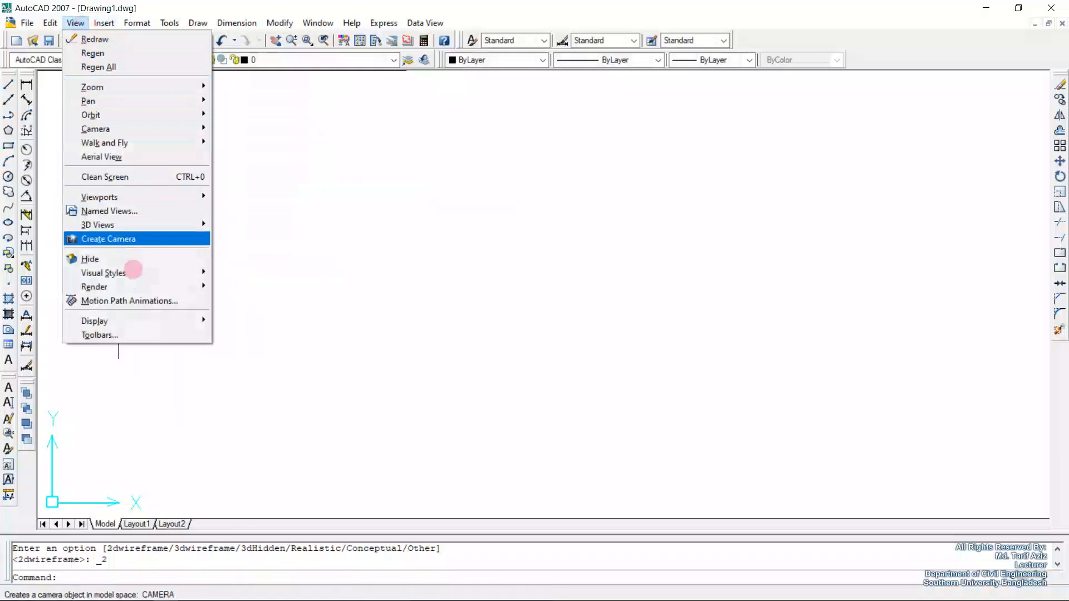
{"action": "mouse_move", "coordinate": [149, 314]}
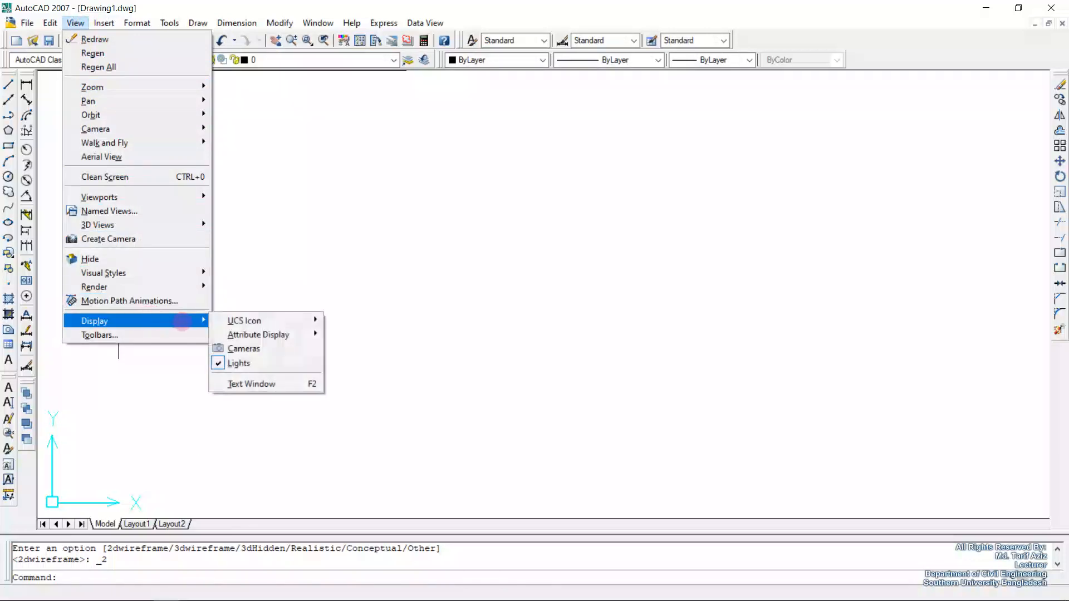
{"action": "mouse_move", "coordinate": [257, 322]}
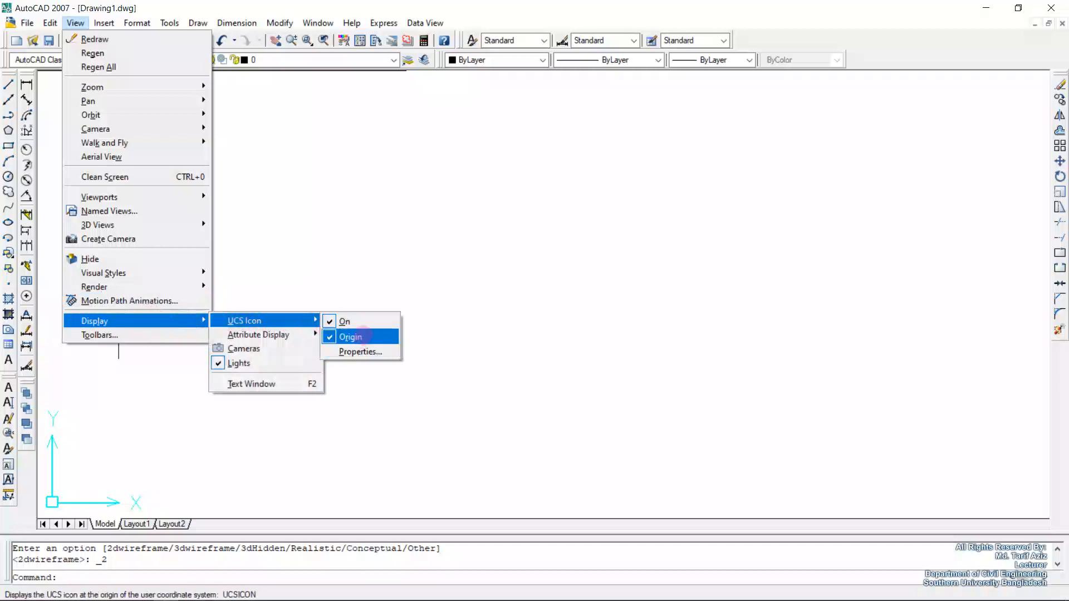
{"action": "left_click", "coordinate": [351, 337]}
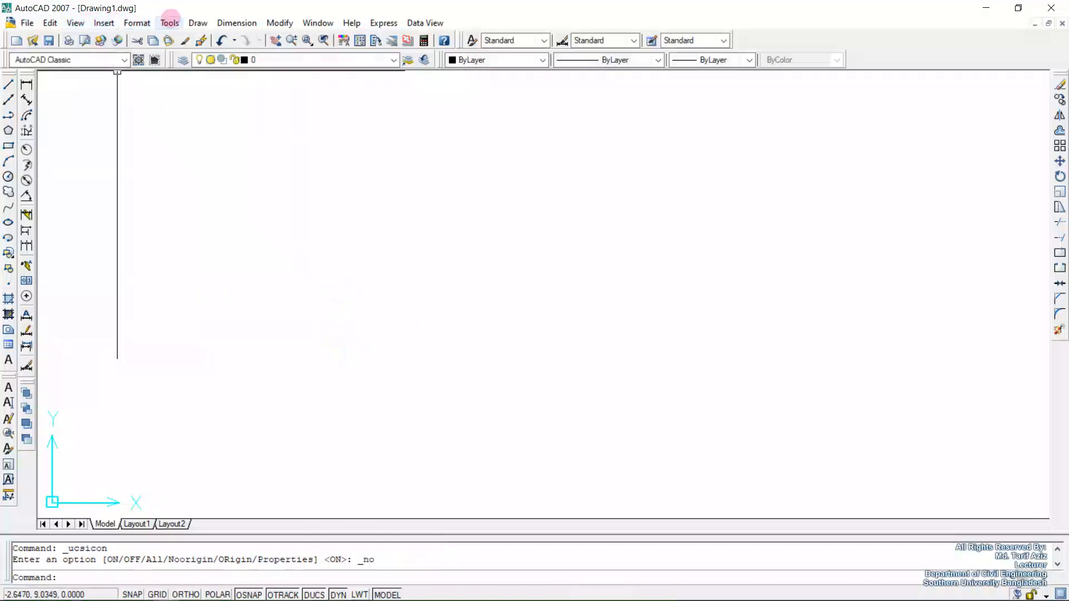
Open the program's Options dialog, look over the file paths and bring up the display settings.
{"action": "left_click", "coordinate": [169, 22]}
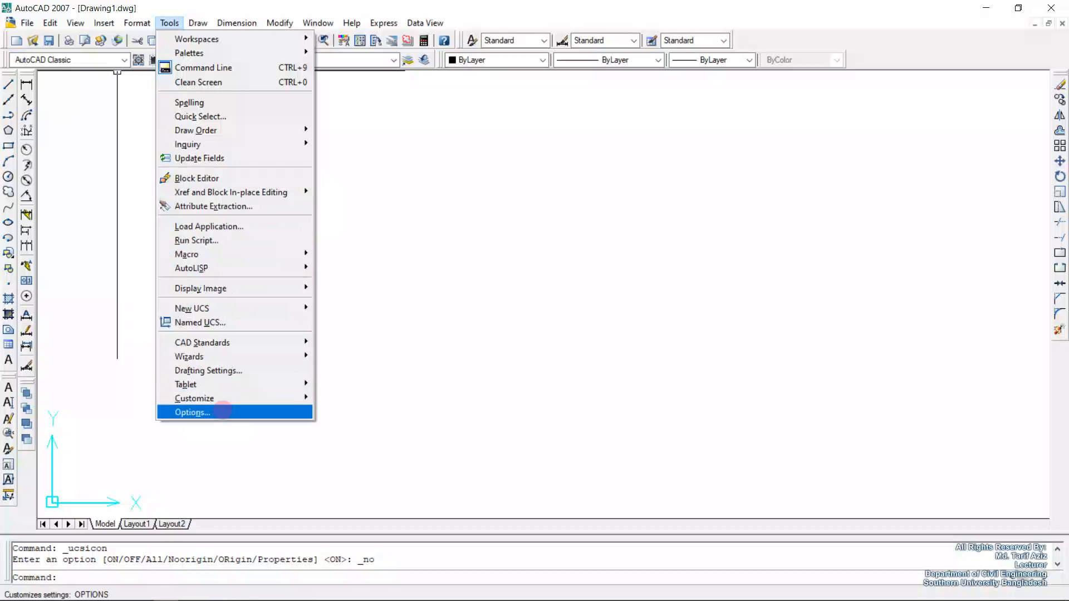
{"action": "left_click", "coordinate": [222, 412]}
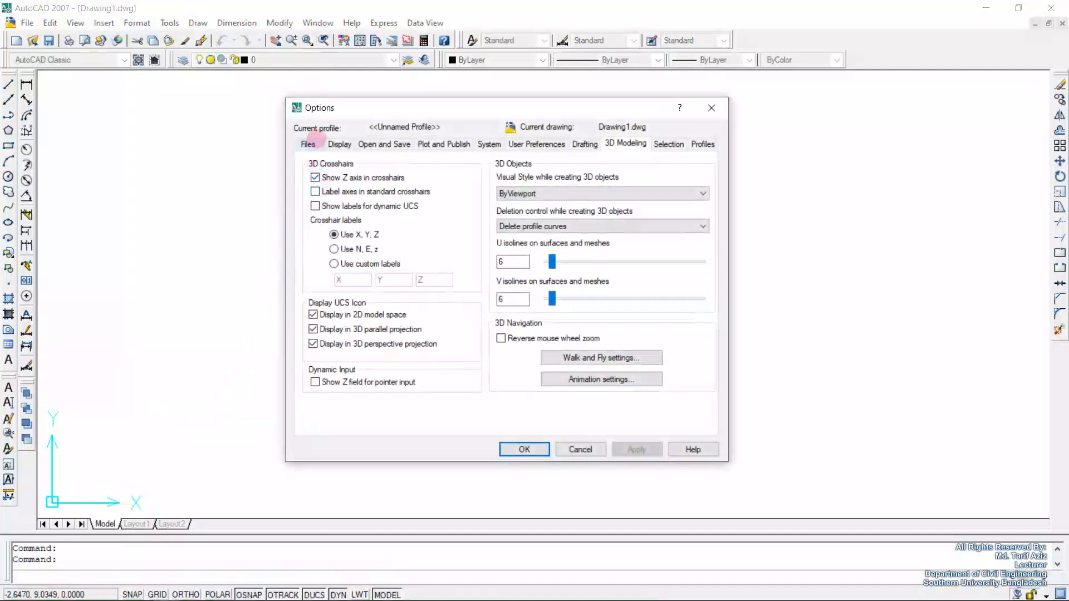
{"action": "left_click_drag", "start_coordinate": [378, 114], "coordinate": [347, 129]}
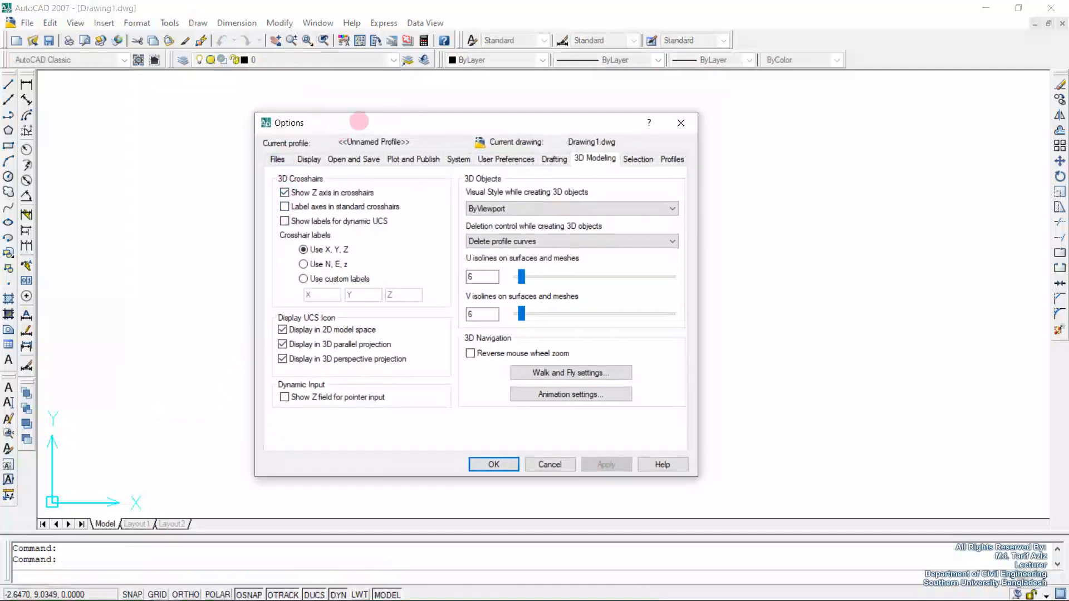
{"action": "left_click", "coordinate": [278, 159]}
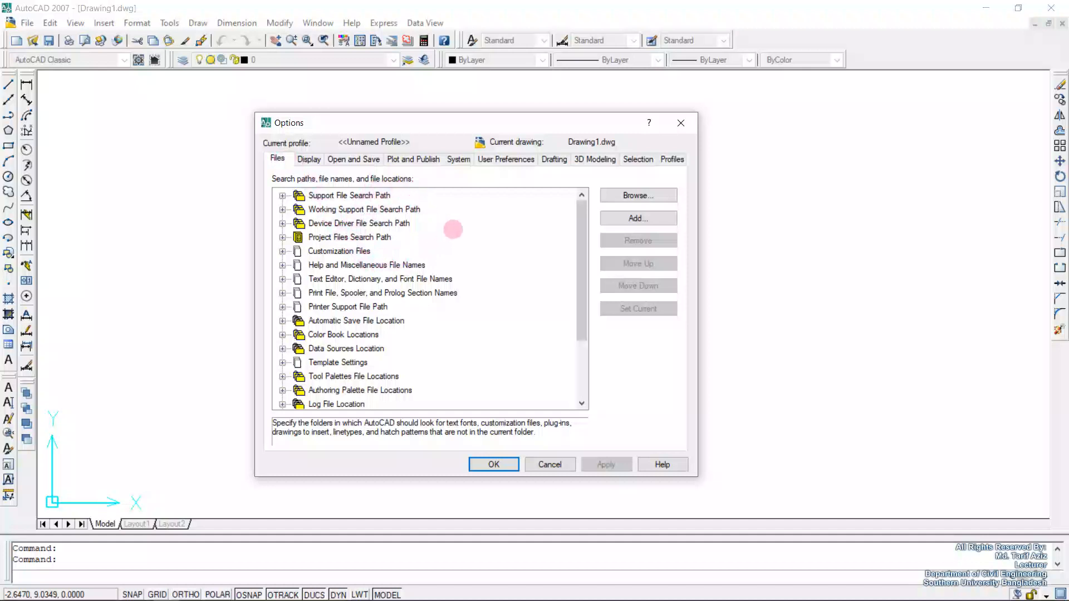
{"action": "left_click", "coordinate": [309, 159]}
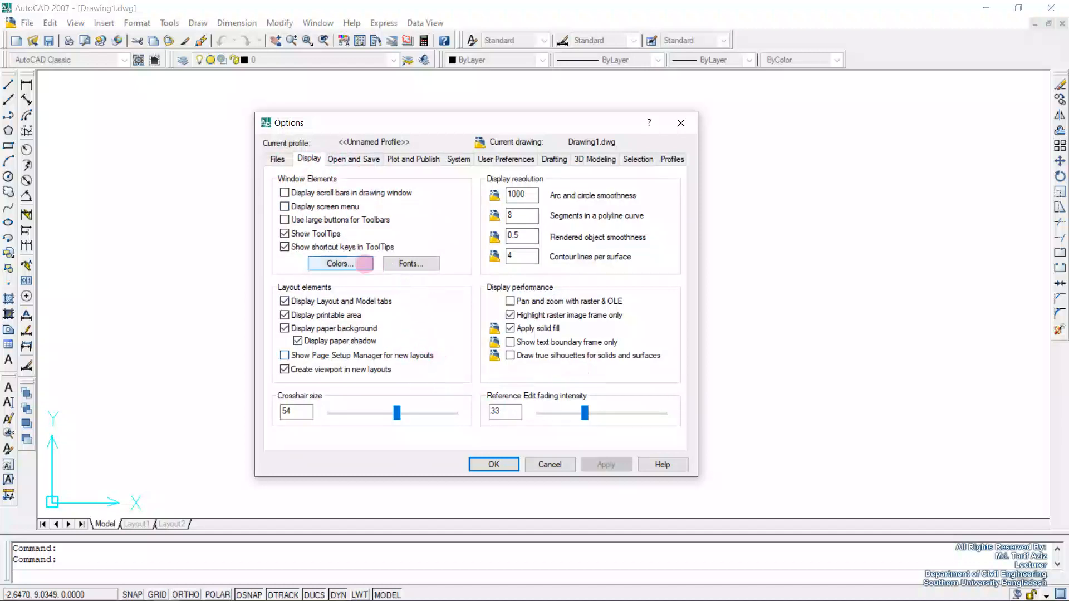
Set the uniform background color of 2D model space to Black and apply it.
{"action": "left_click", "coordinate": [365, 263]}
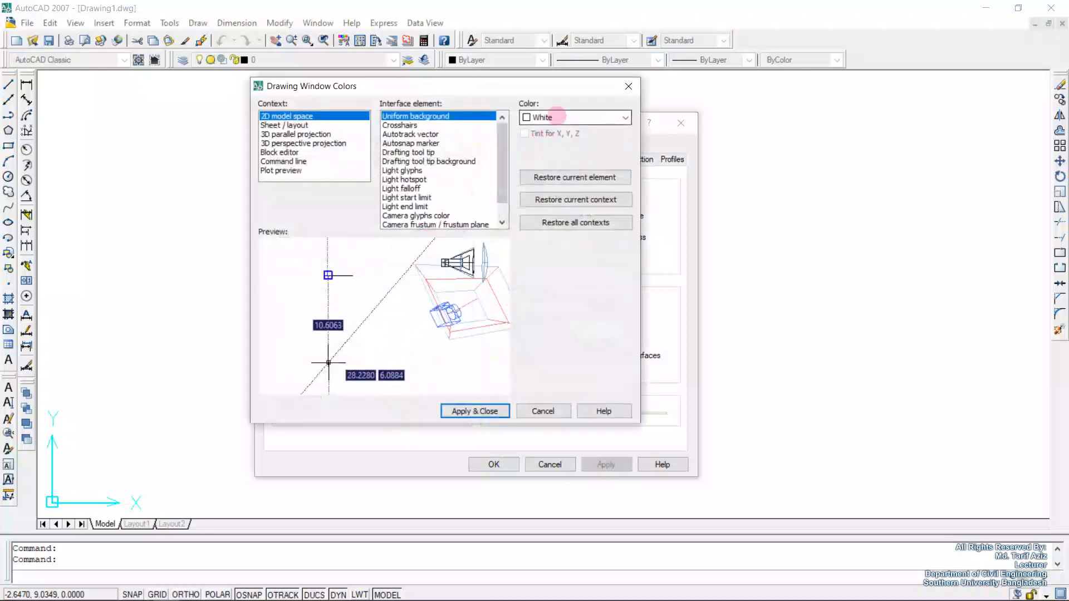
{"action": "left_click", "coordinate": [555, 117]}
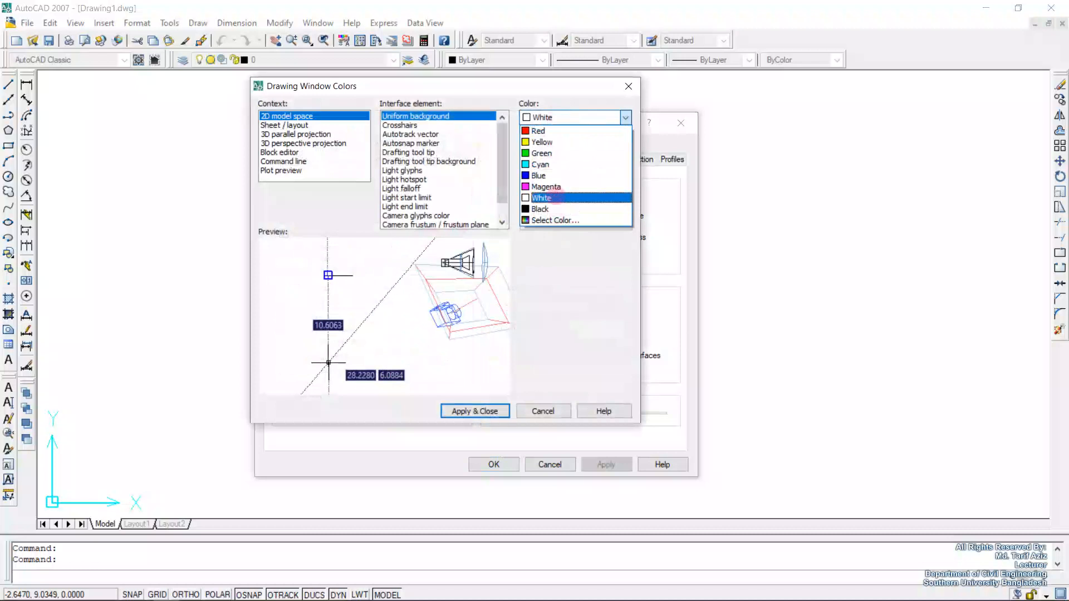
{"action": "left_click", "coordinate": [557, 199]}
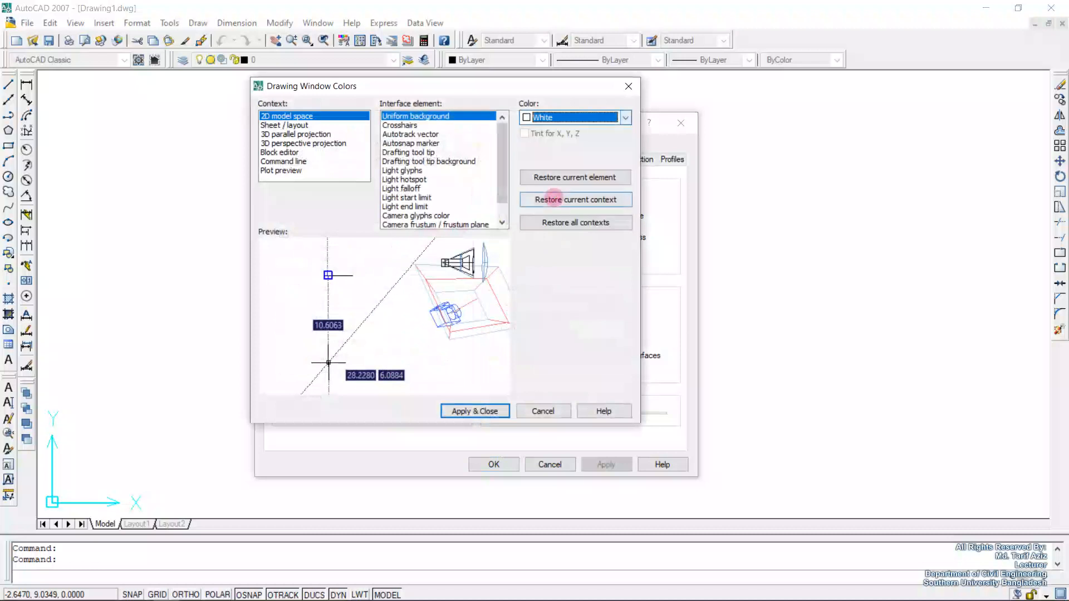
{"action": "left_click", "coordinate": [554, 118]}
{"action": "left_click", "coordinate": [556, 209]}
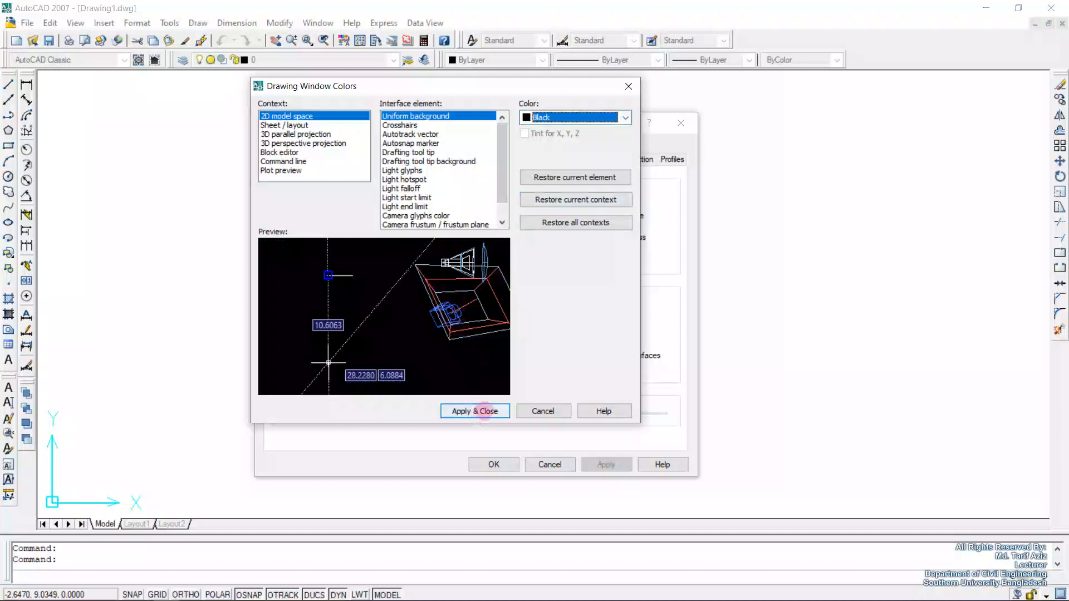
{"action": "left_click", "coordinate": [485, 412]}
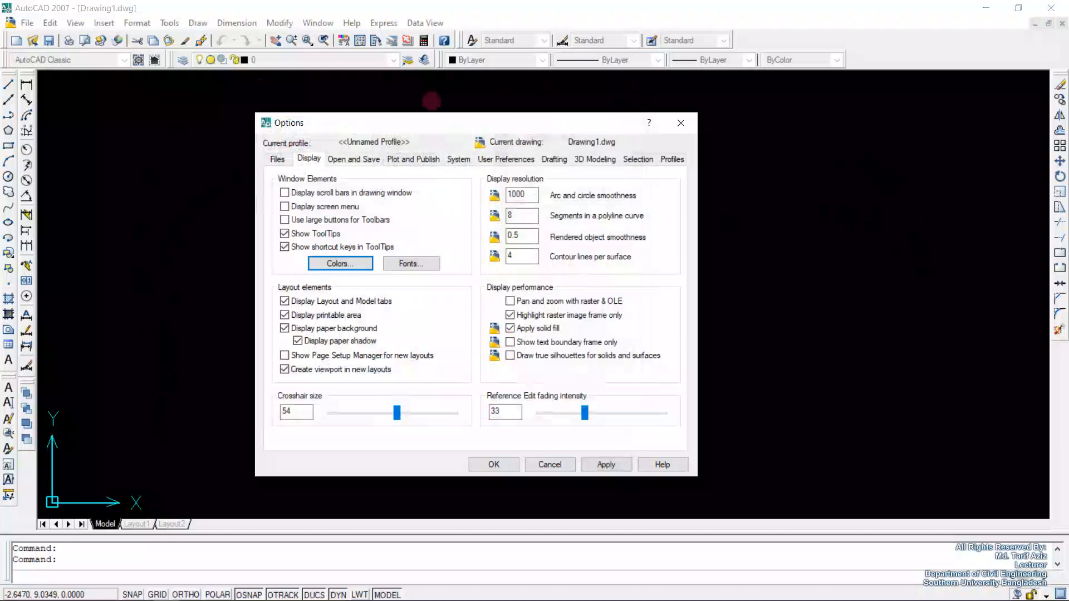
Set the uniform background color of 2D model space back to White and apply it.
{"action": "left_click", "coordinate": [337, 262]}
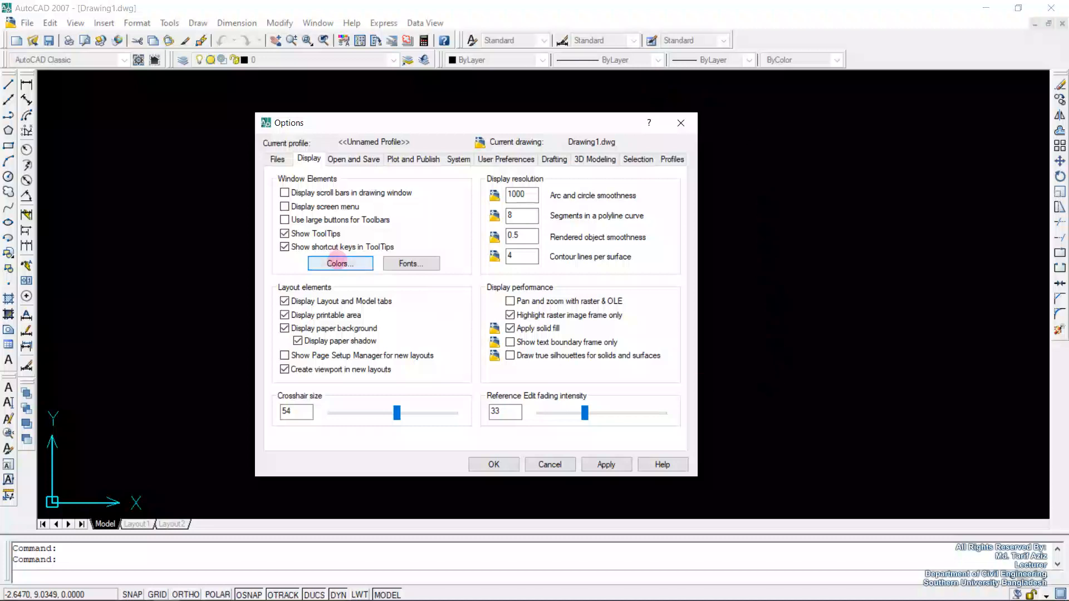
{"action": "left_click", "coordinate": [545, 116]}
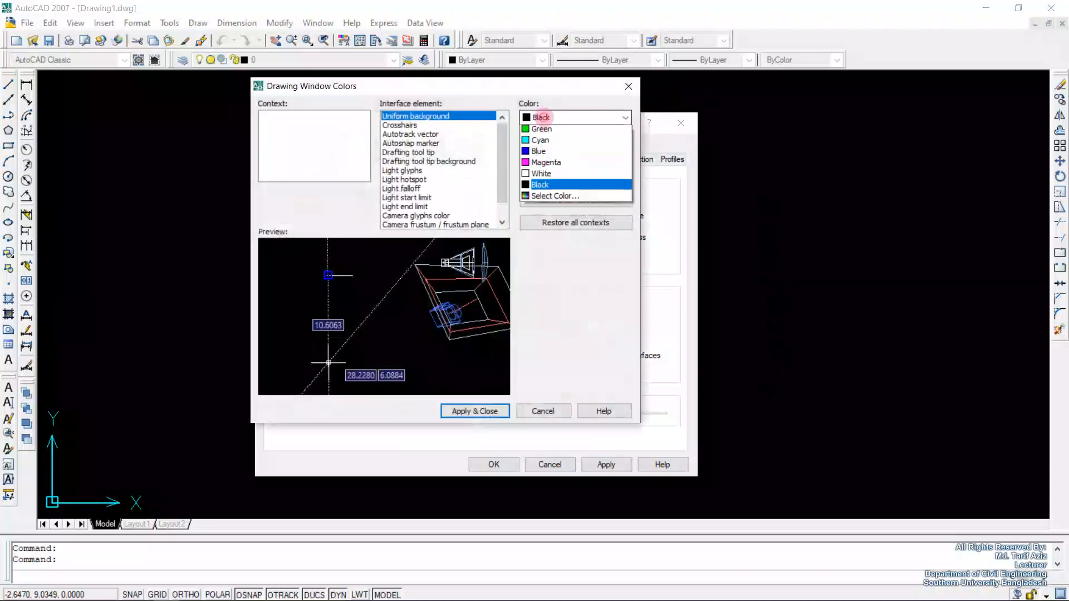
{"action": "left_click", "coordinate": [549, 198]}
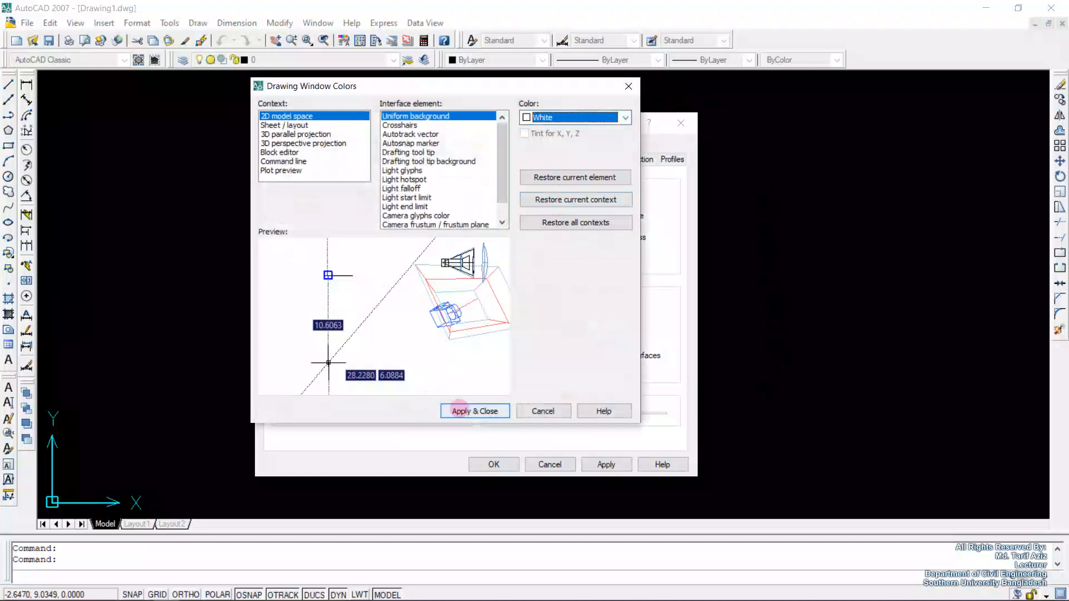
{"action": "left_click", "coordinate": [460, 410]}
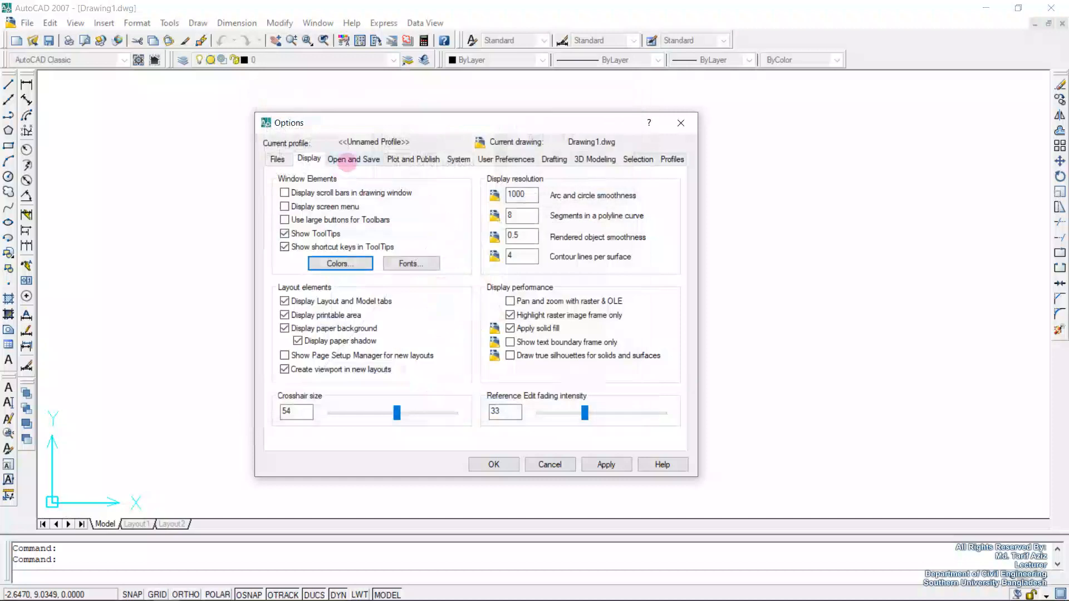
Enable automatic save in the file safety precautions.
{"action": "left_click", "coordinate": [346, 160]}
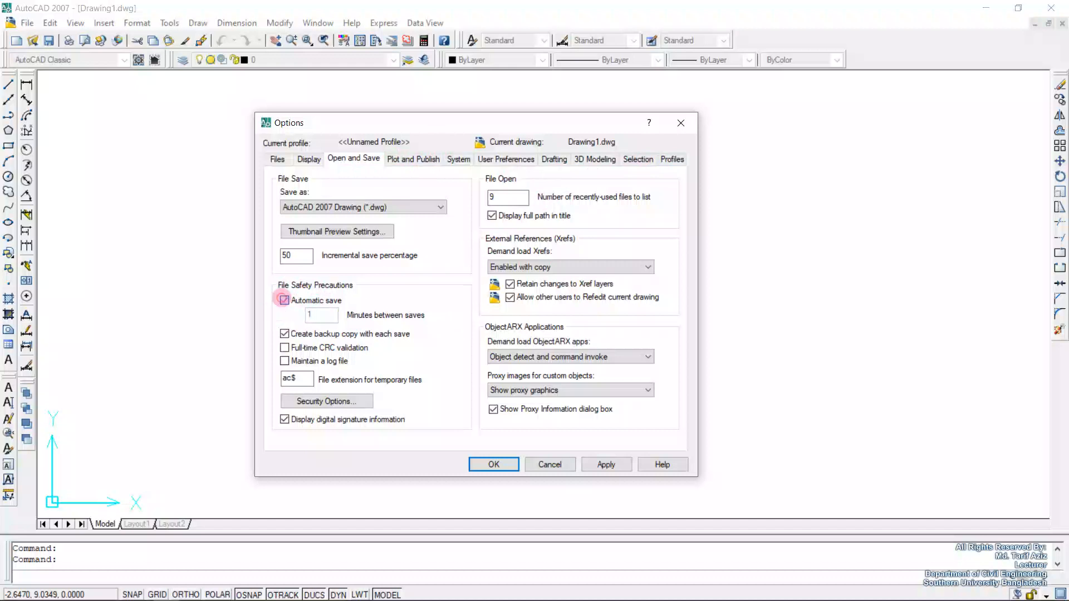
{"action": "left_click", "coordinate": [284, 300]}
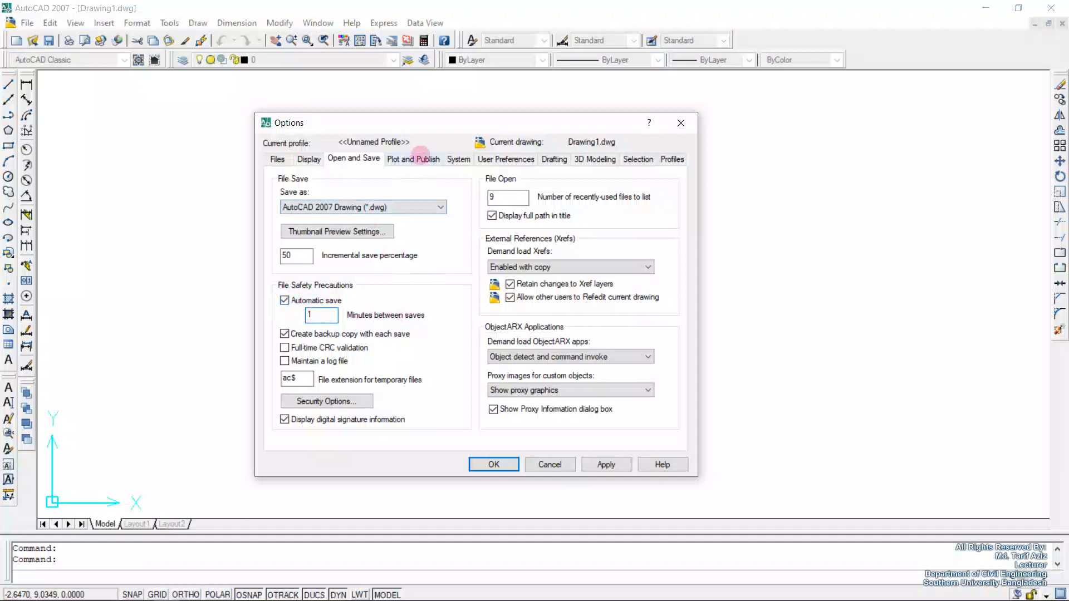
Look through the plotting, system, user preference, drafting, 3D modeling, selection and profile options, and apply the changed options.
{"action": "left_click", "coordinate": [421, 156]}
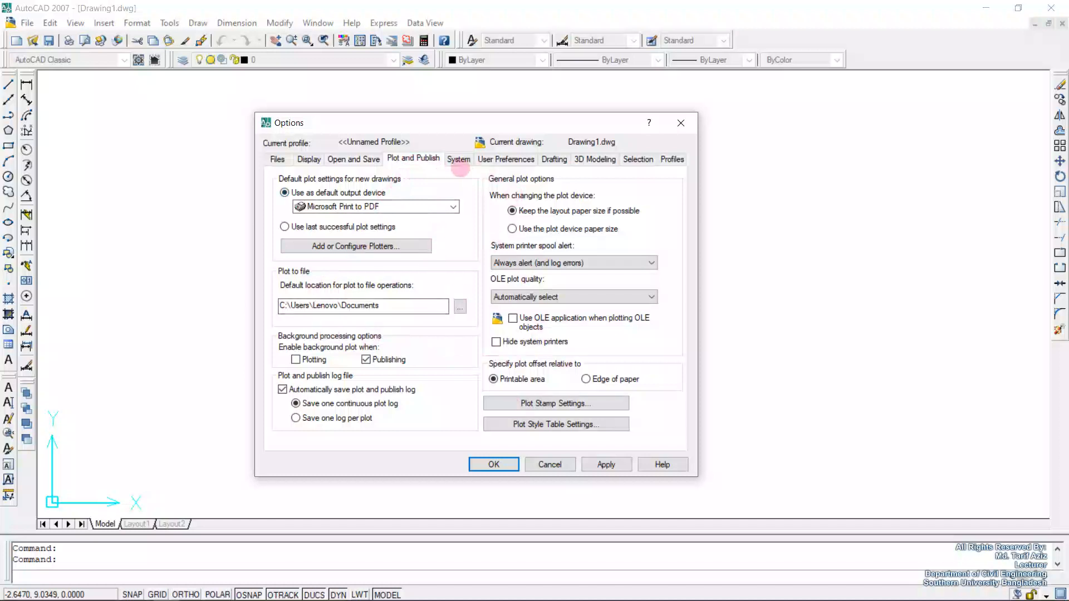
{"action": "left_click", "coordinate": [458, 160]}
{"action": "left_click", "coordinate": [507, 159]}
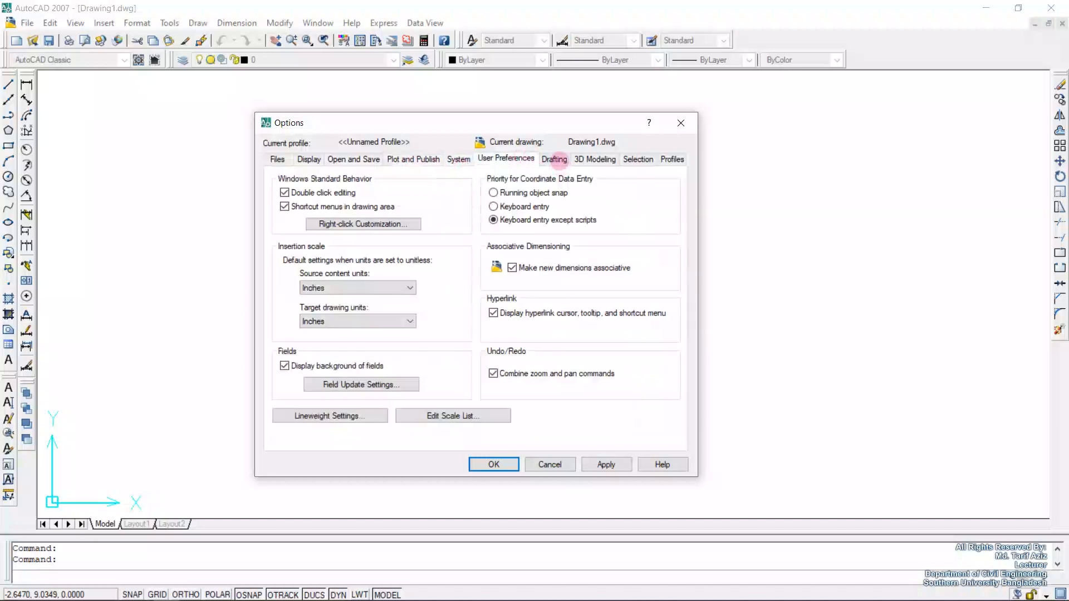
{"action": "left_click", "coordinate": [557, 159]}
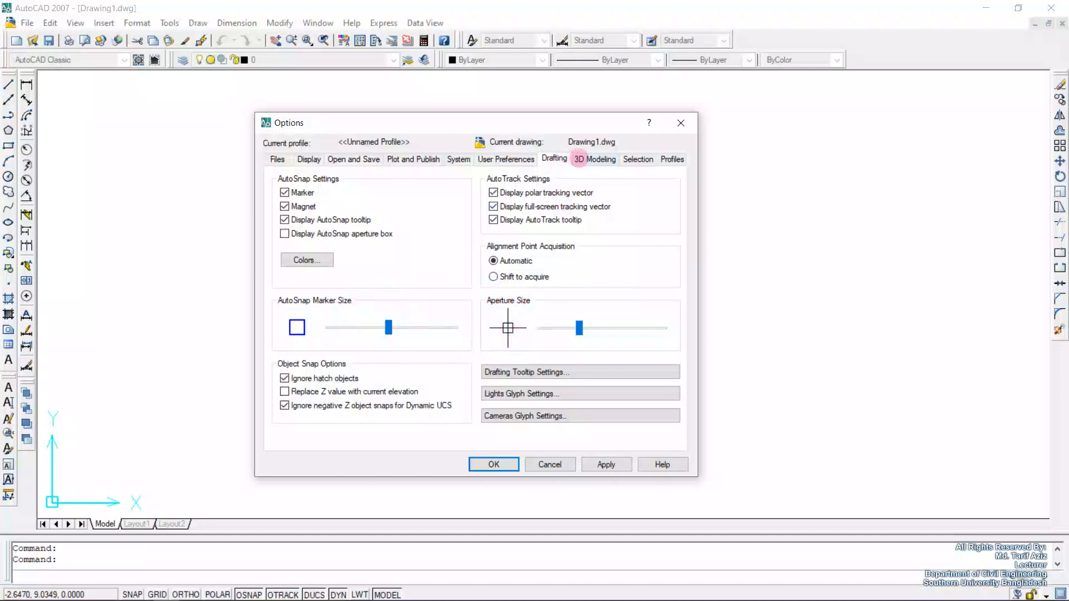
{"action": "left_click", "coordinate": [579, 159]}
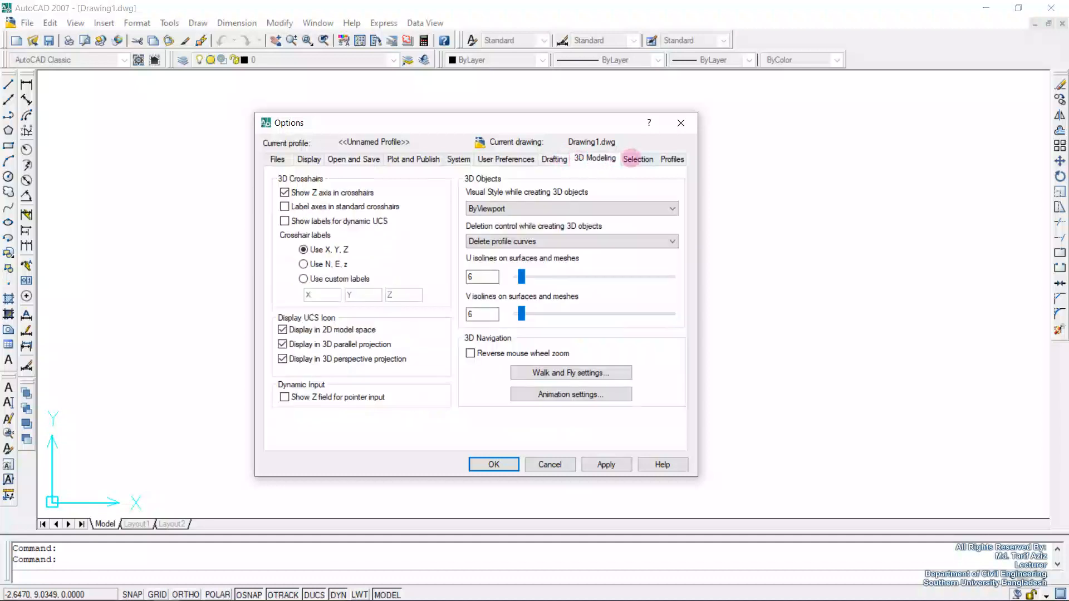
{"action": "left_click", "coordinate": [637, 159]}
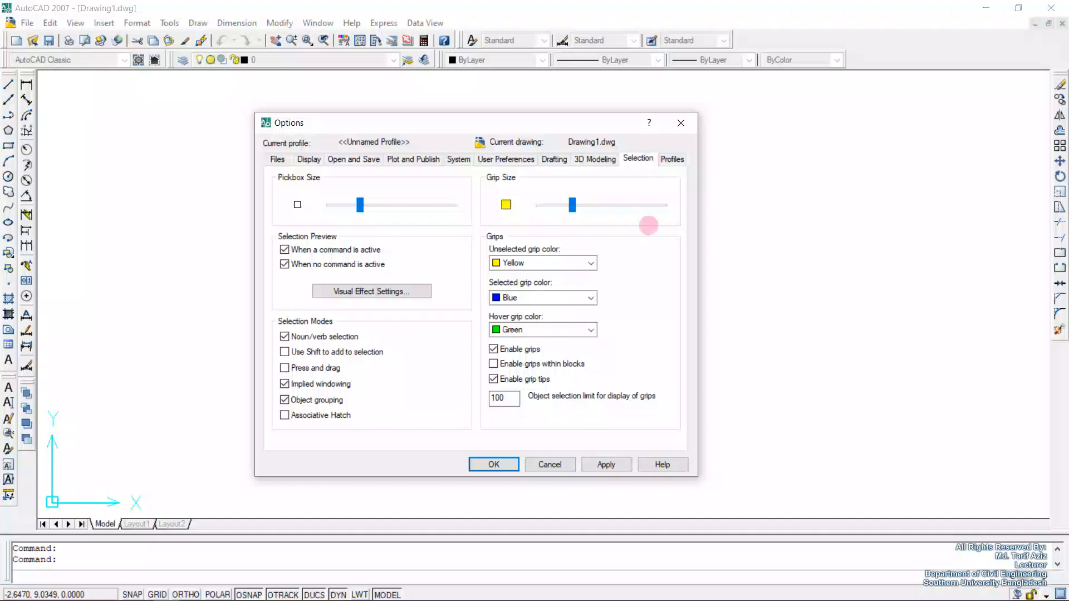
{"action": "left_click", "coordinate": [671, 157]}
{"action": "left_click", "coordinate": [637, 158]}
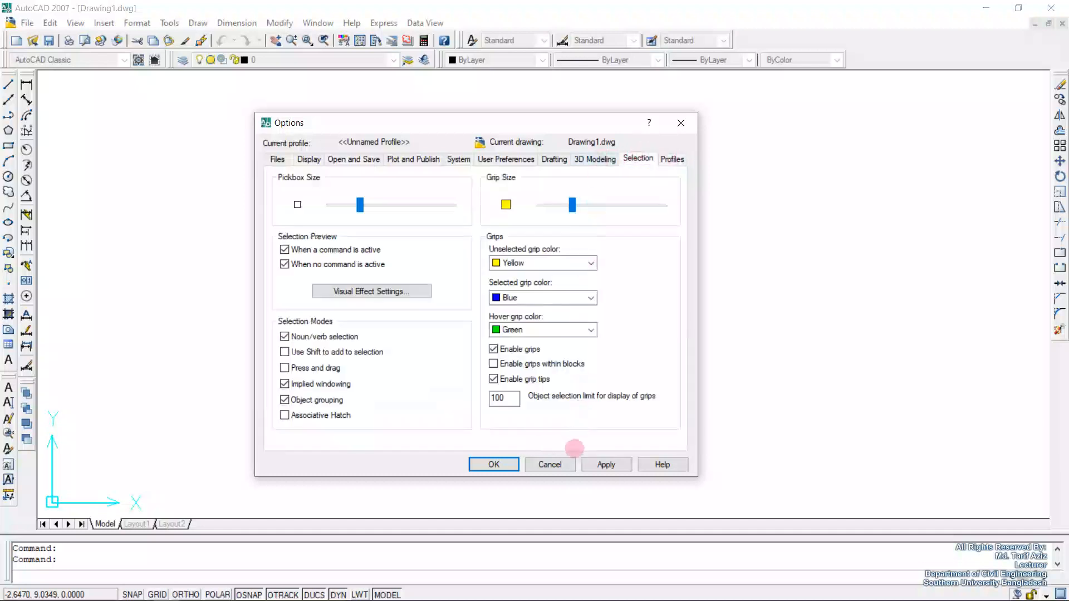
{"action": "left_click", "coordinate": [606, 464]}
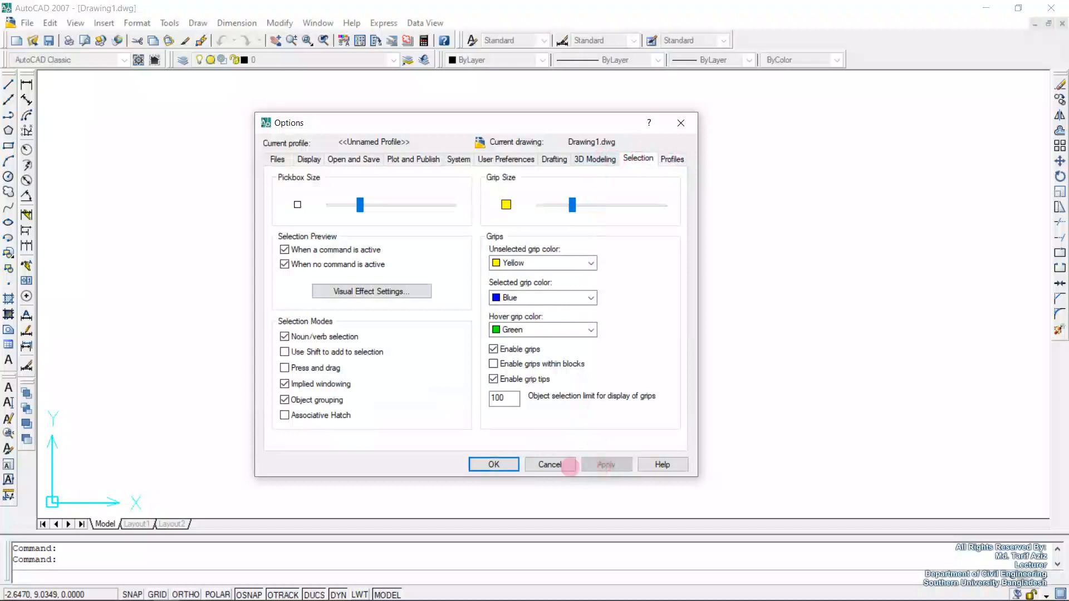
{"action": "left_click", "coordinate": [494, 464]}
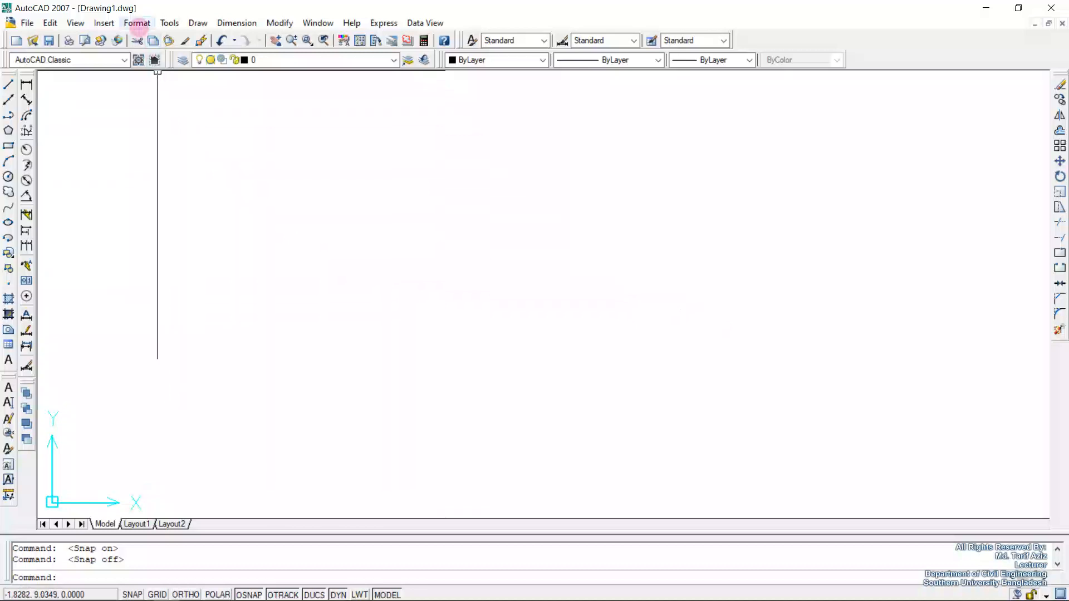
Set the drawing's length units to Engineering with a precision of 0'-0".
{"action": "left_click", "coordinate": [137, 23]}
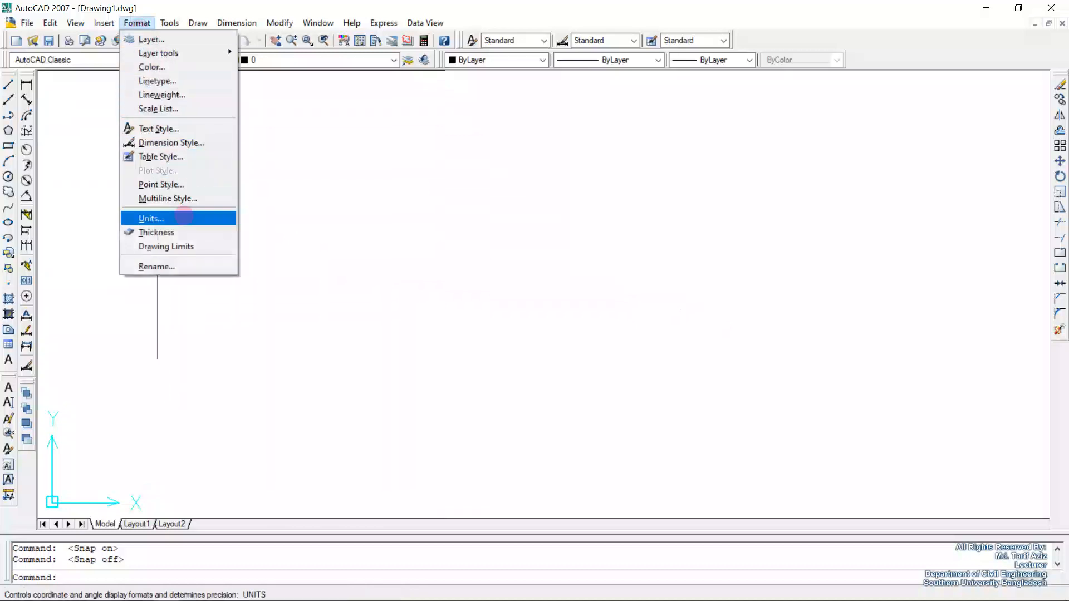
{"action": "left_click", "coordinate": [183, 216]}
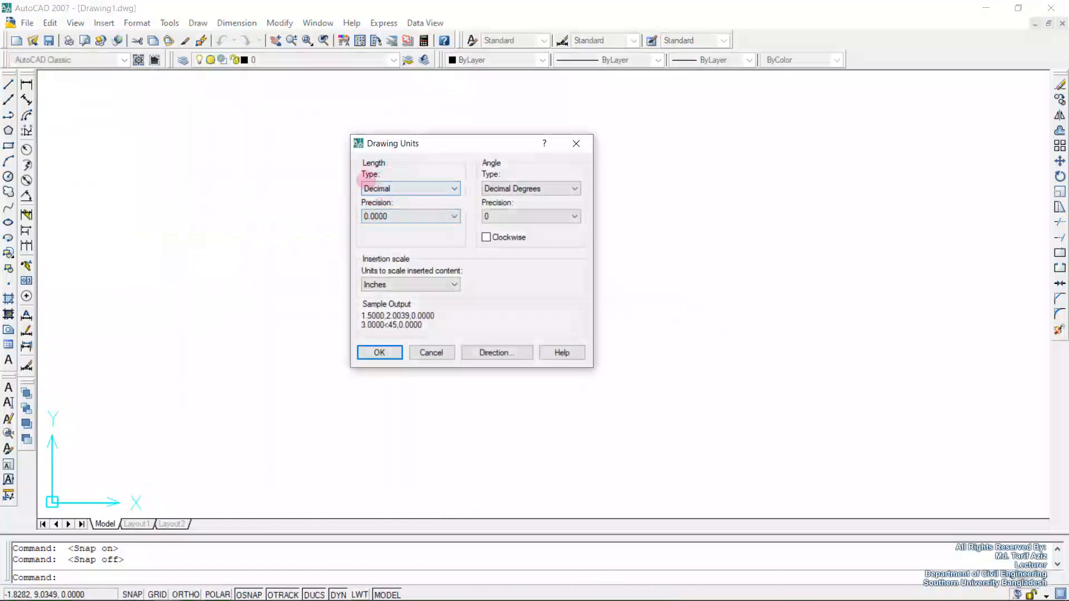
{"action": "left_click", "coordinate": [383, 187]}
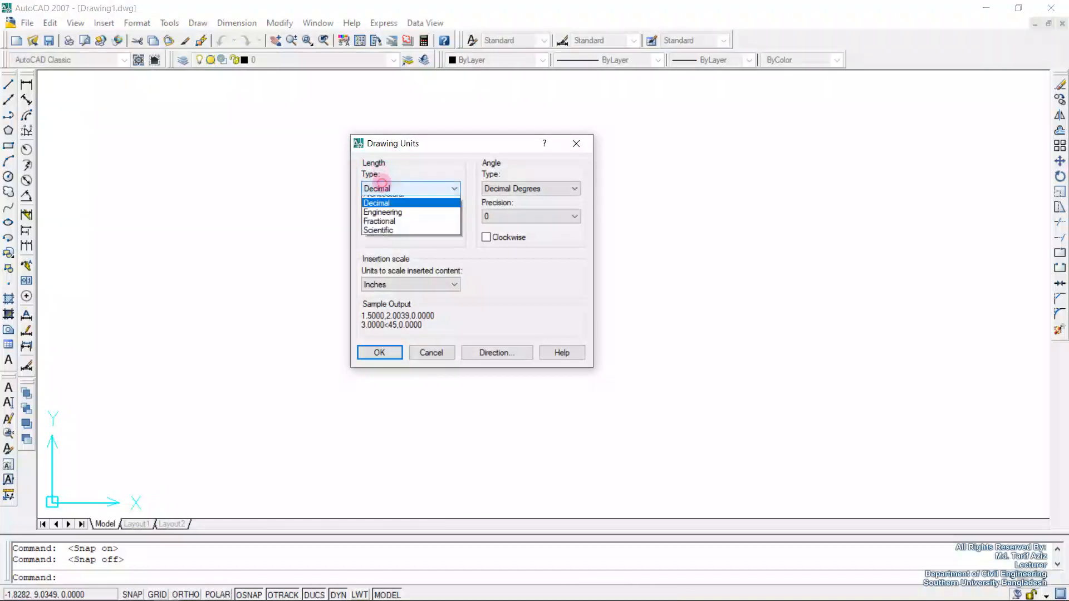
{"action": "left_click", "coordinate": [397, 218]}
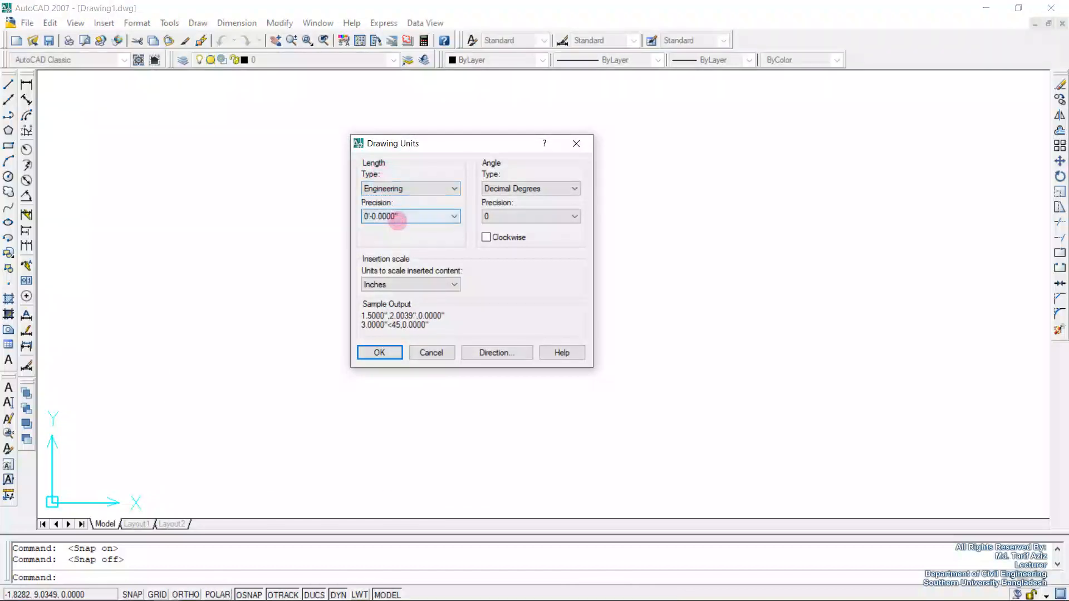
{"action": "left_click", "coordinate": [393, 217]}
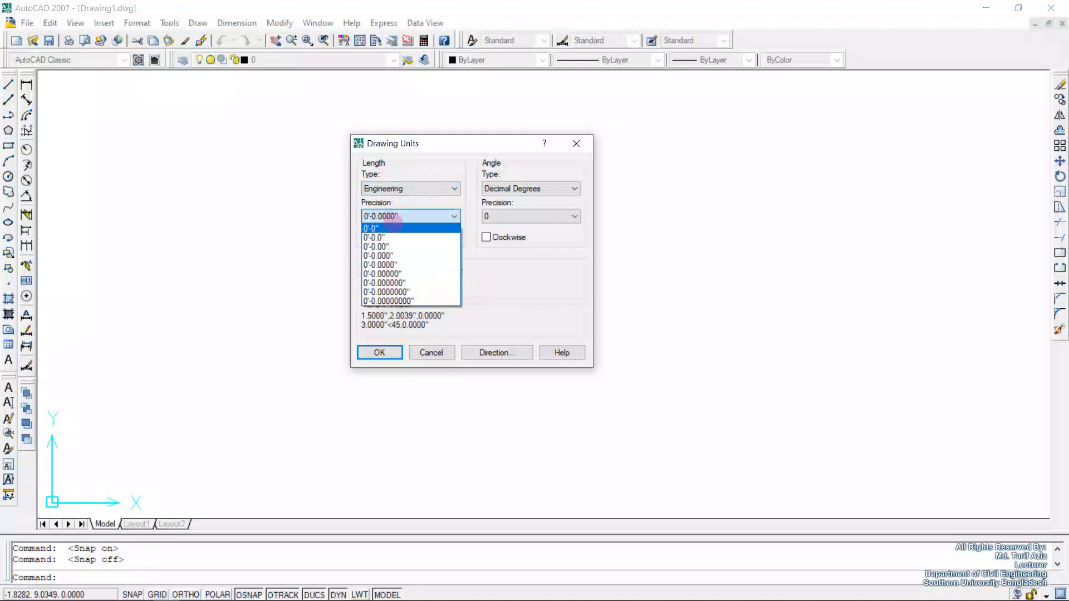
{"action": "left_click", "coordinate": [394, 226]}
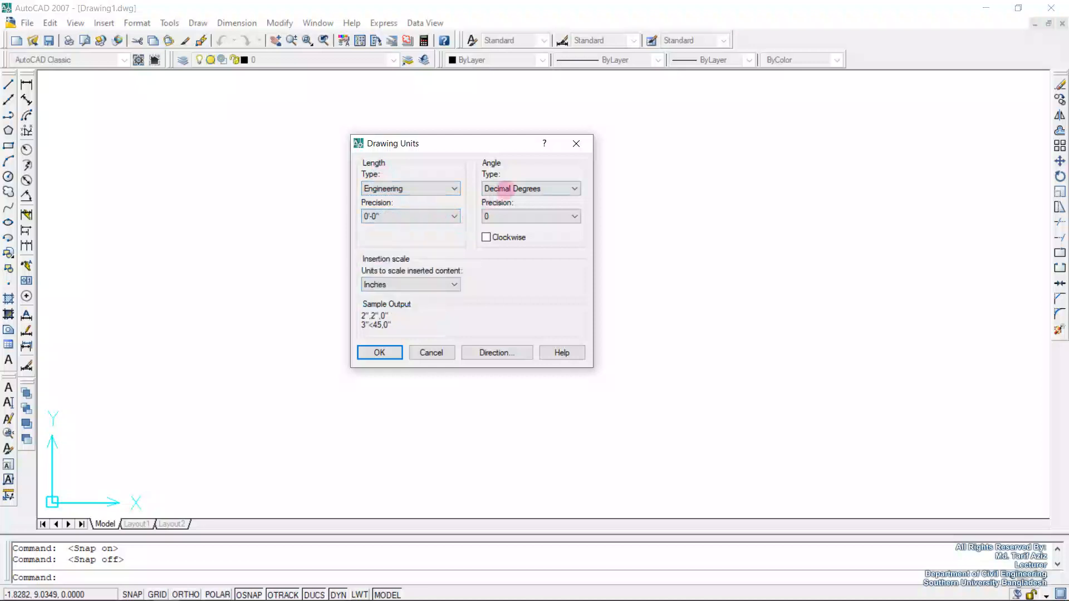
Set the drawing's angle units to Deg/Min/Sec with a precision of 0d.
{"action": "left_click", "coordinate": [505, 188]}
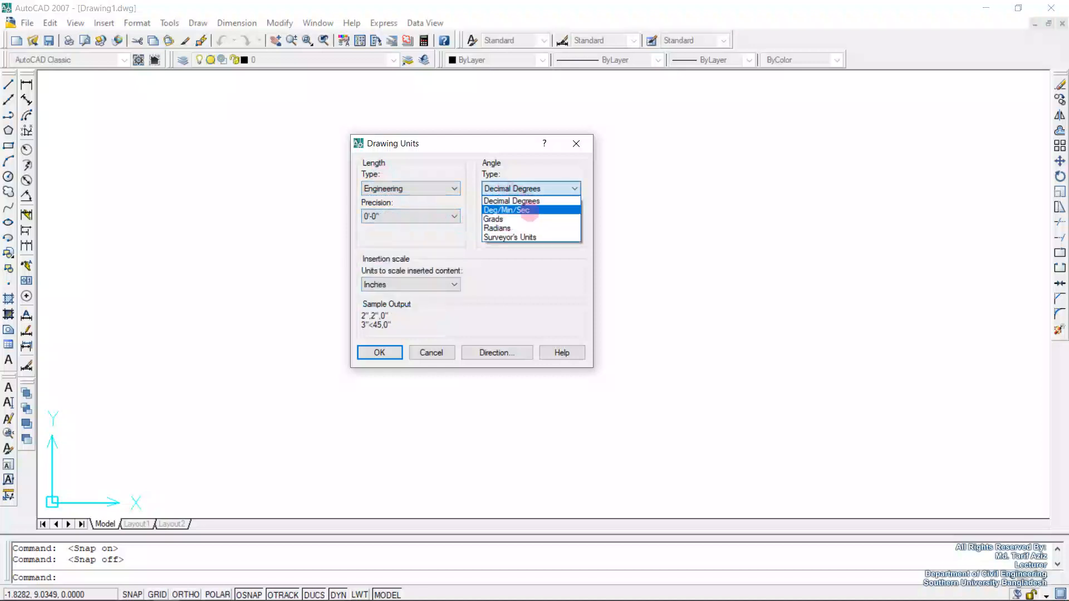
{"action": "left_click", "coordinate": [529, 210]}
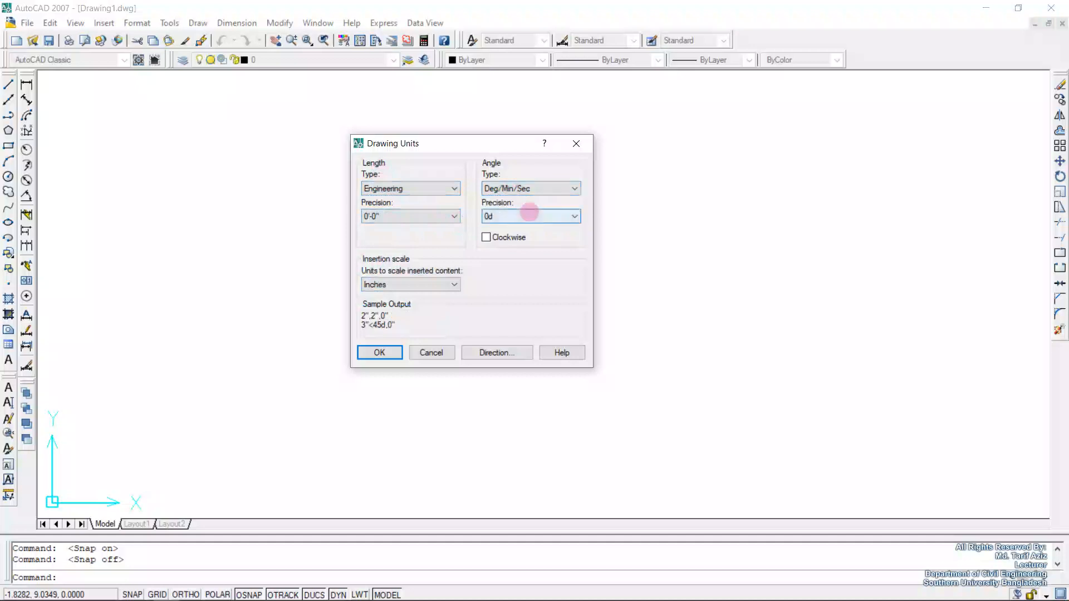
{"action": "left_click", "coordinate": [529, 213]}
{"action": "left_click", "coordinate": [529, 212]}
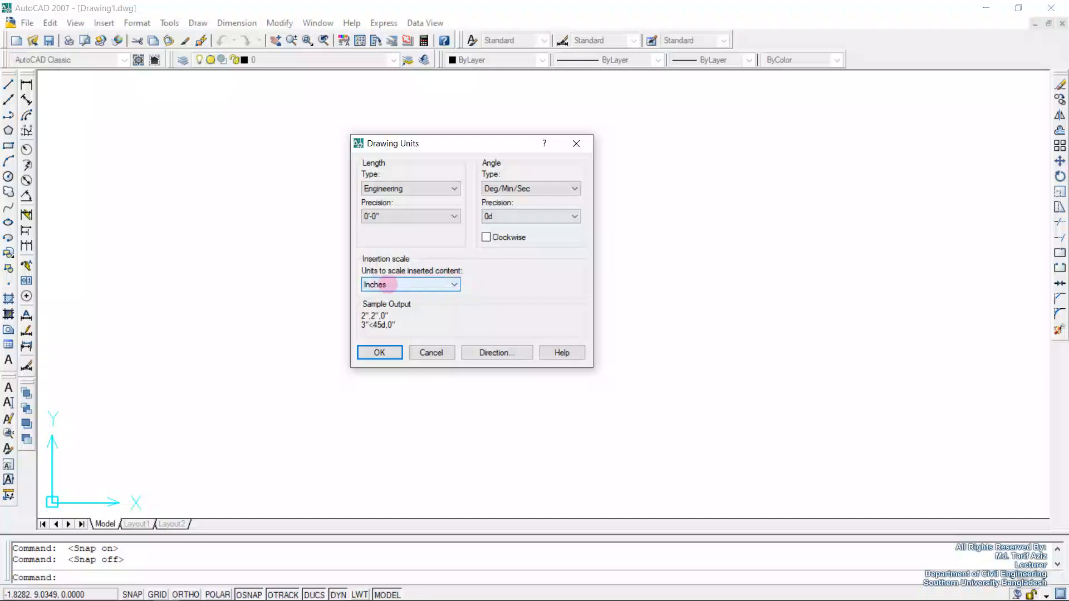
Choose Inches as the unit for scaling inserted content and accept the drawing units.
{"action": "left_click", "coordinate": [388, 285]}
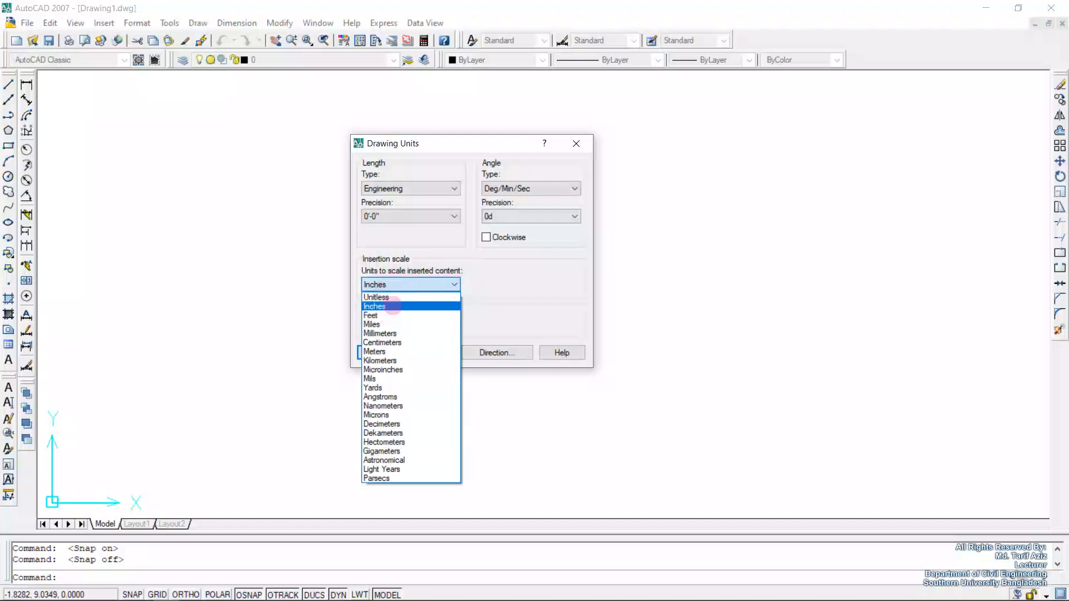
{"action": "left_click", "coordinate": [390, 305]}
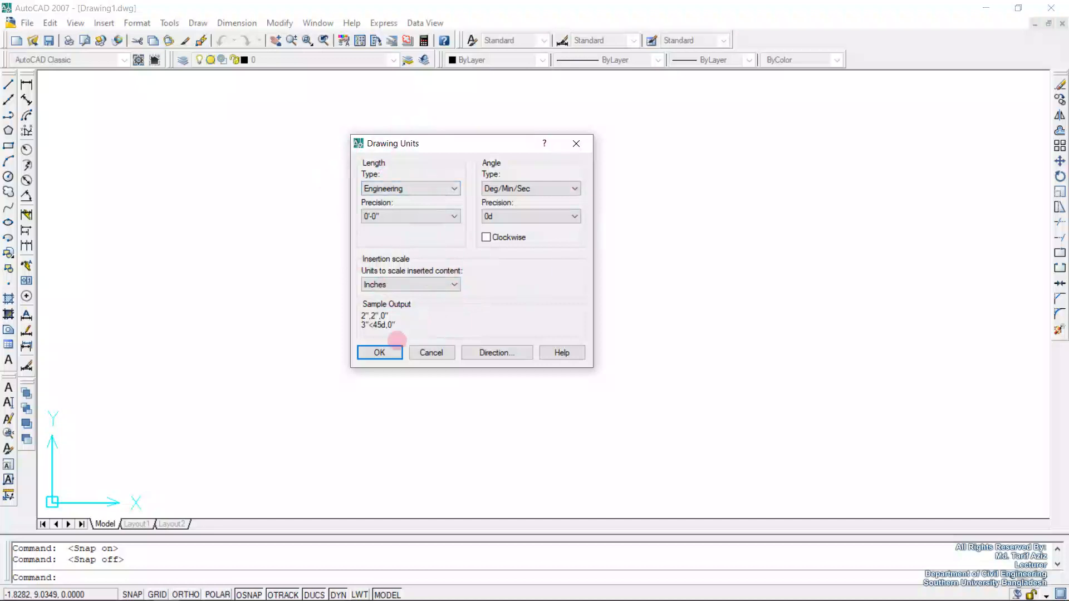
{"action": "left_click", "coordinate": [418, 188]}
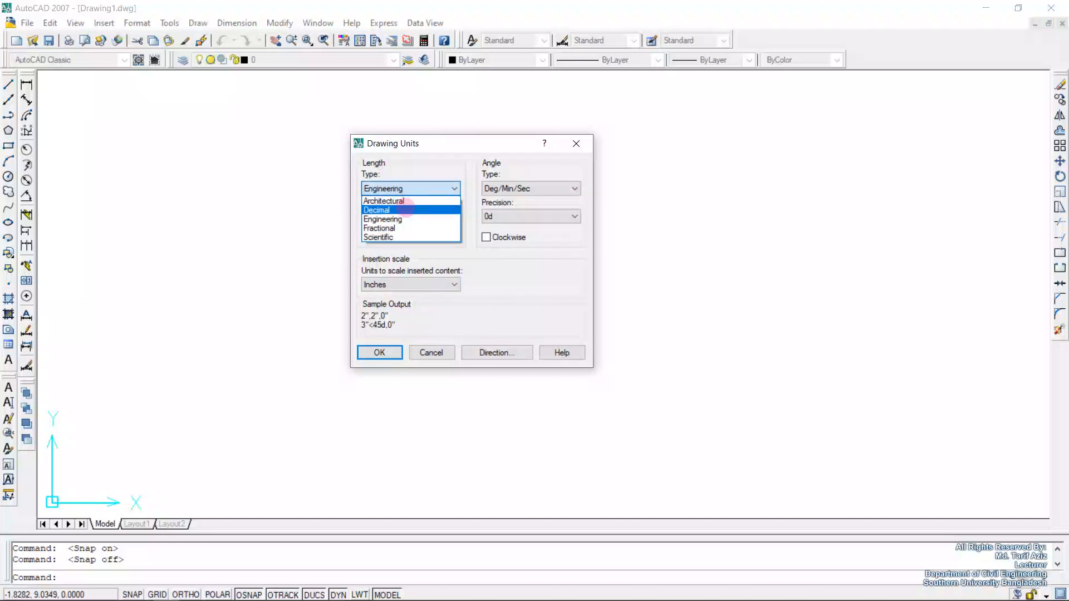
{"action": "left_click", "coordinate": [484, 254]}
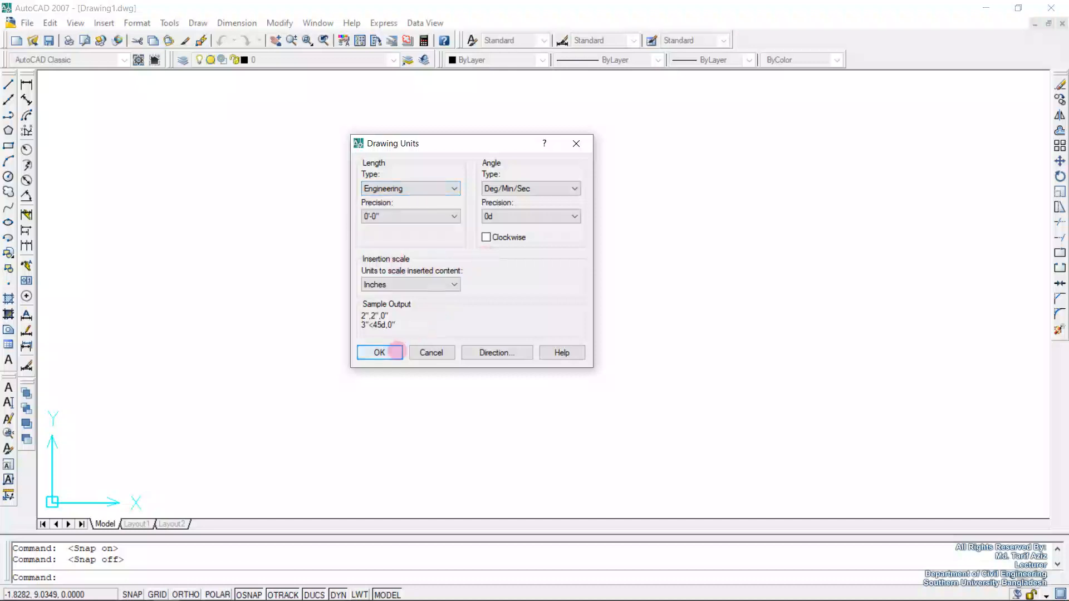
{"action": "left_click", "coordinate": [397, 352]}
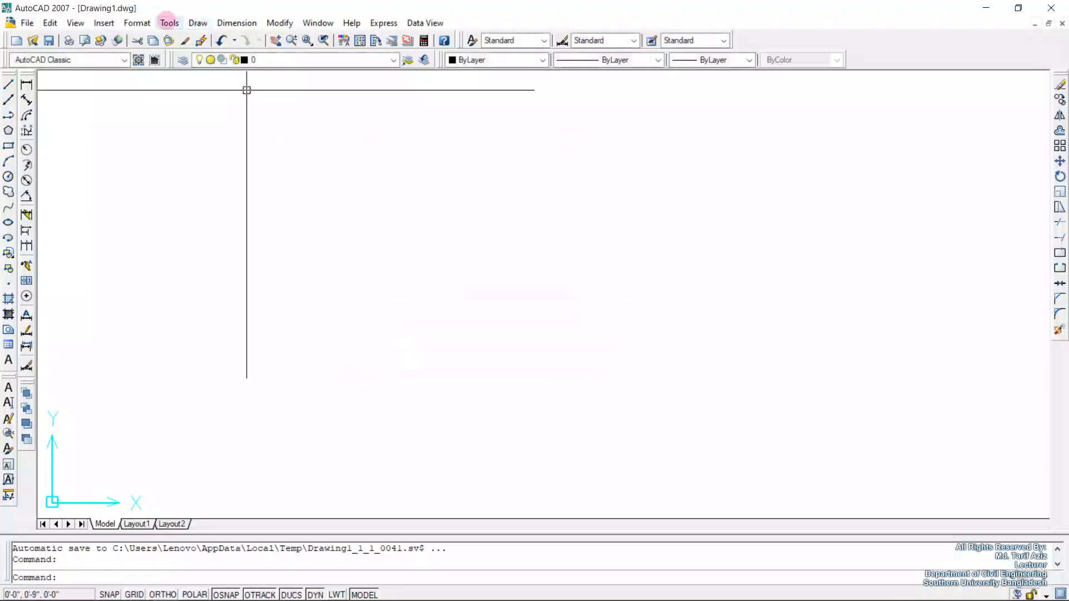
Change the font of the Standard text style to Times New Roman.
{"action": "left_click", "coordinate": [141, 22]}
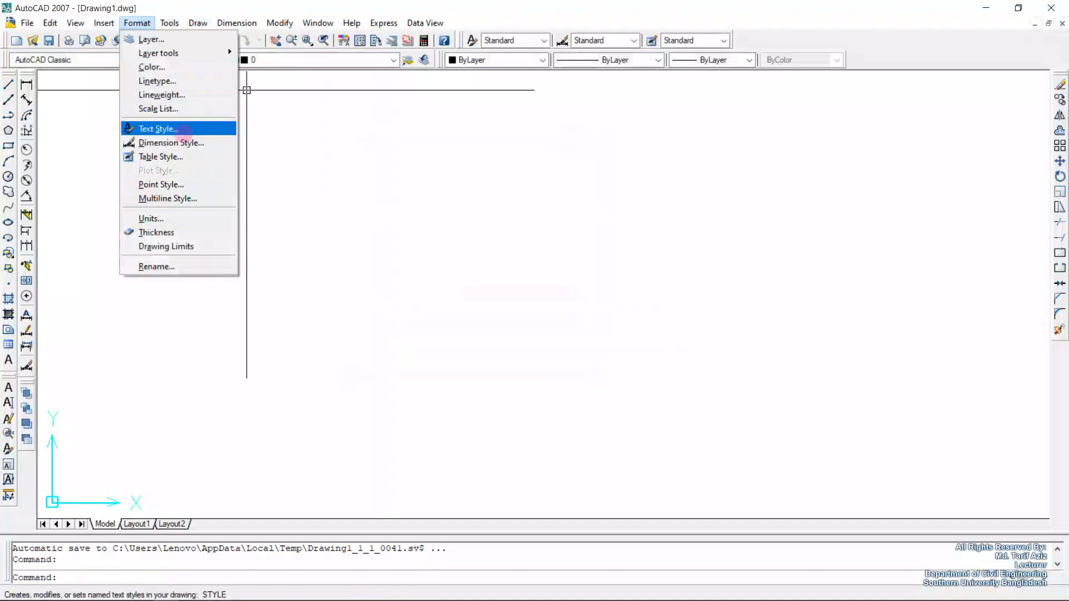
{"action": "left_click", "coordinate": [184, 131]}
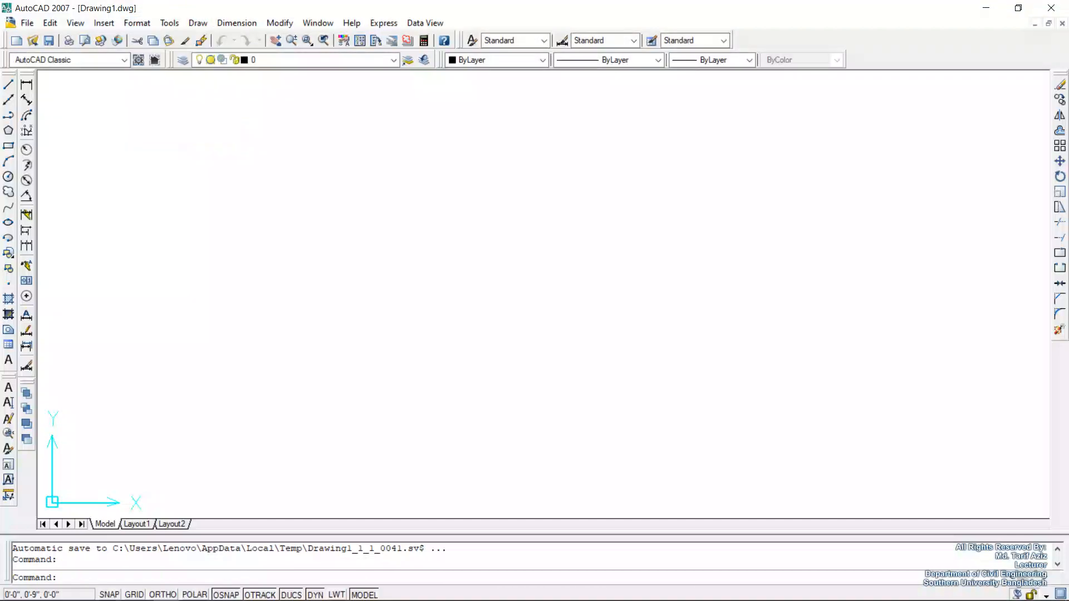
{"action": "left_click_drag", "start_coordinate": [435, 192], "coordinate": [417, 194]}
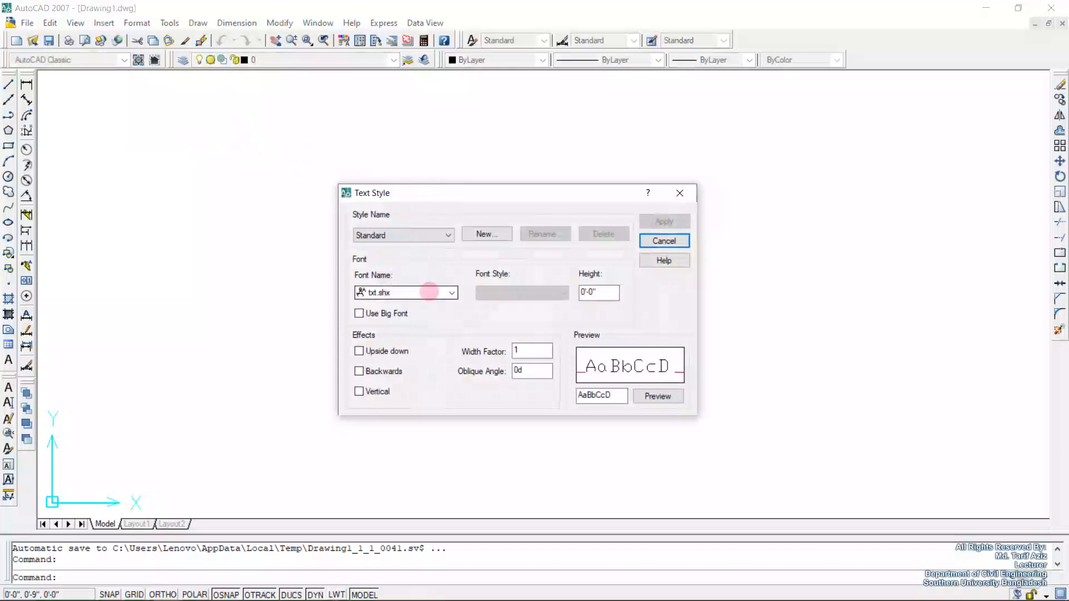
{"action": "left_click", "coordinate": [430, 292]}
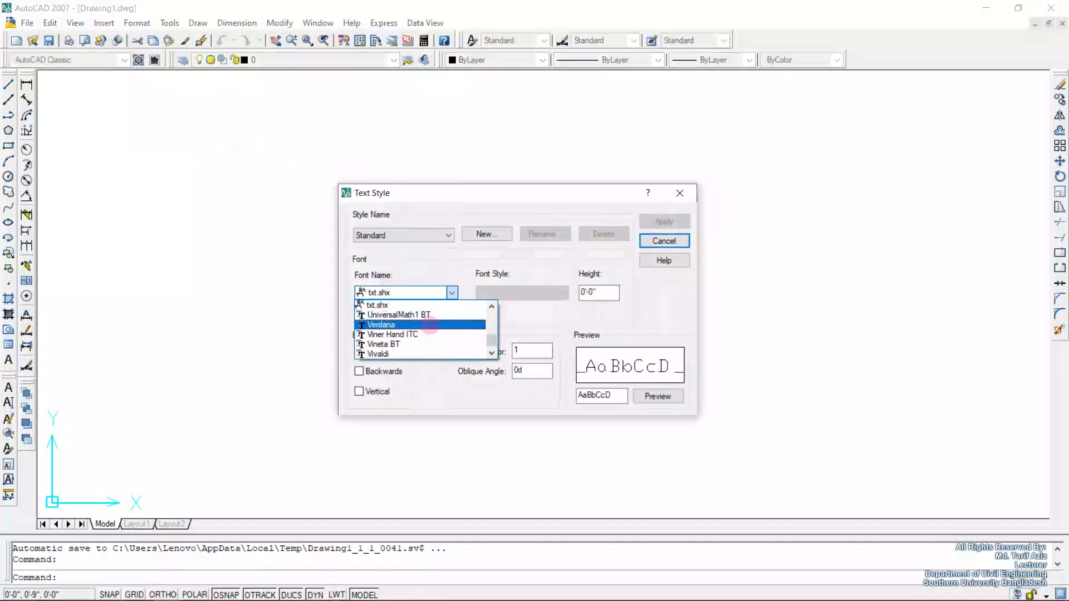
{"action": "scroll", "coordinate": [430, 325], "scroll_direction": "up", "scroll_amount": 3}
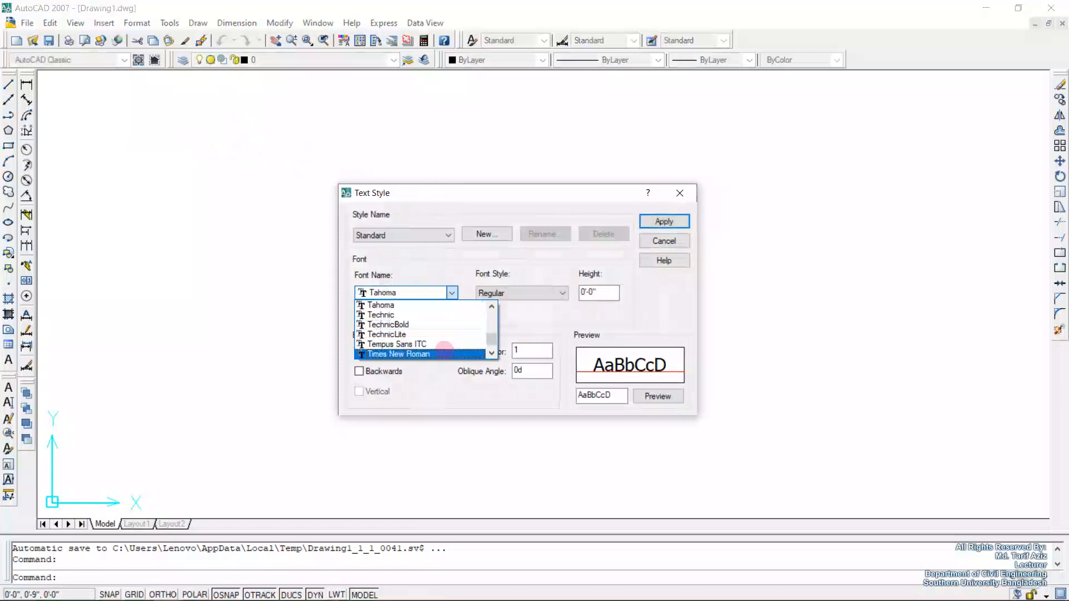
{"action": "left_click", "coordinate": [410, 275]}
{"action": "left_click", "coordinate": [415, 292]}
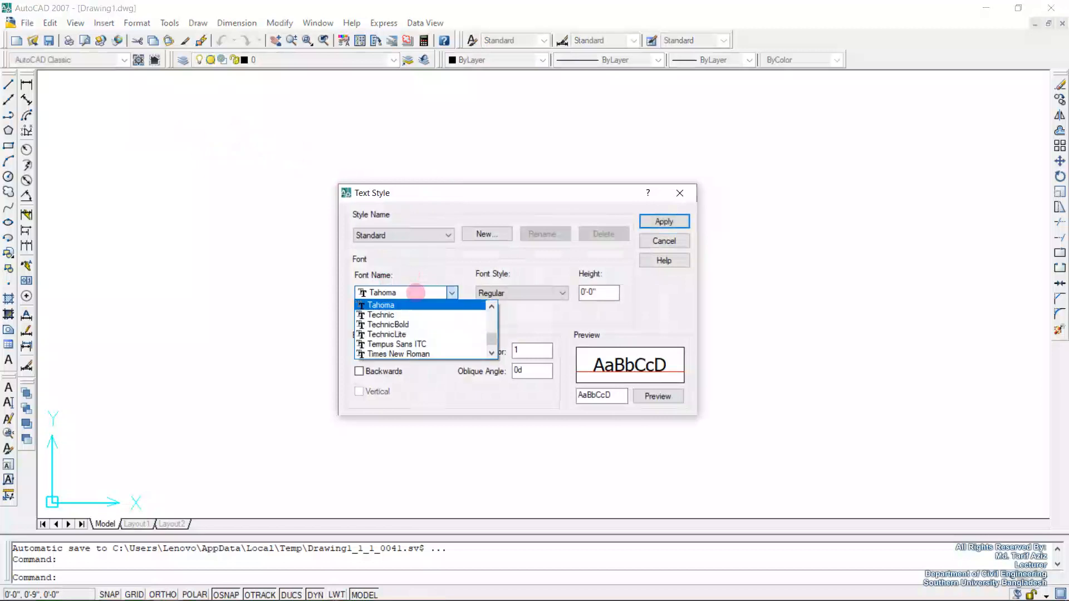
{"action": "scroll", "coordinate": [416, 292], "scroll_direction": "down", "scroll_amount": 1}
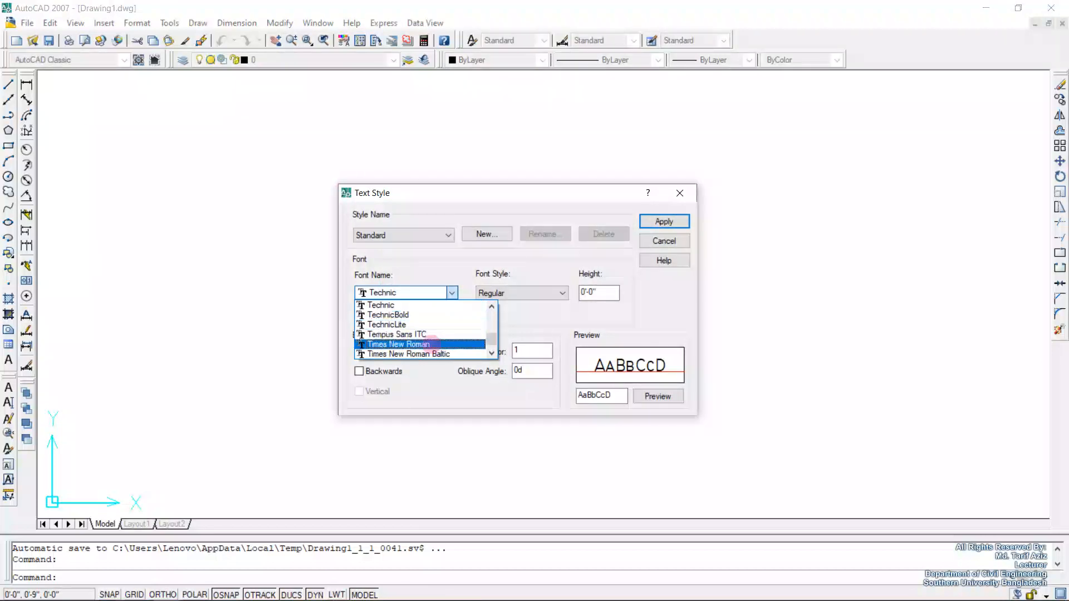
{"action": "scroll", "coordinate": [432, 344], "scroll_direction": "down", "scroll_amount": 2}
{"action": "scroll", "coordinate": [428, 336], "scroll_direction": "up", "scroll_amount": 2}
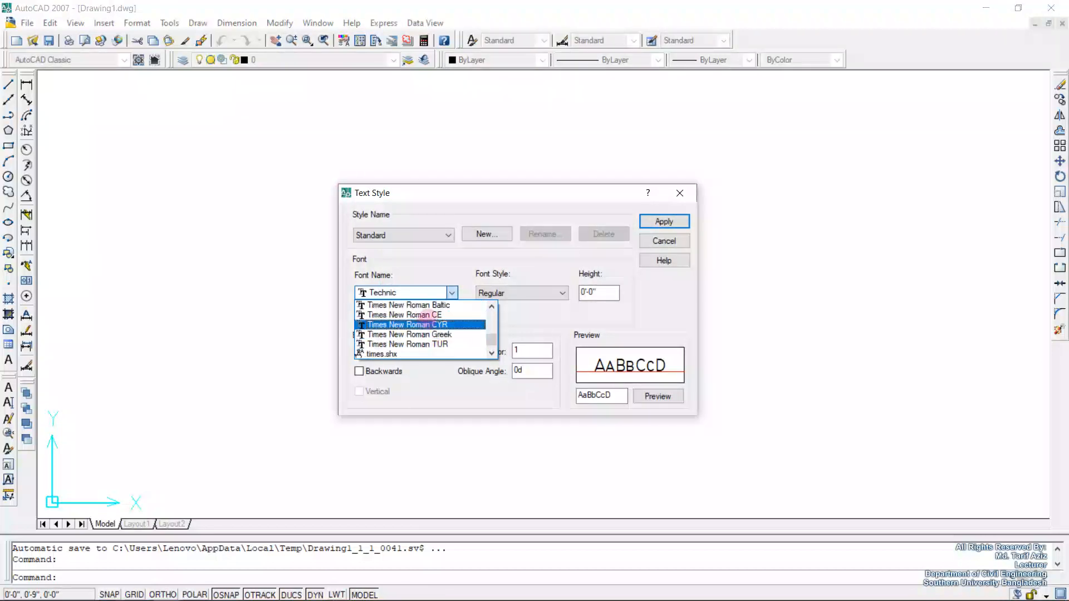
{"action": "left_click", "coordinate": [432, 342]}
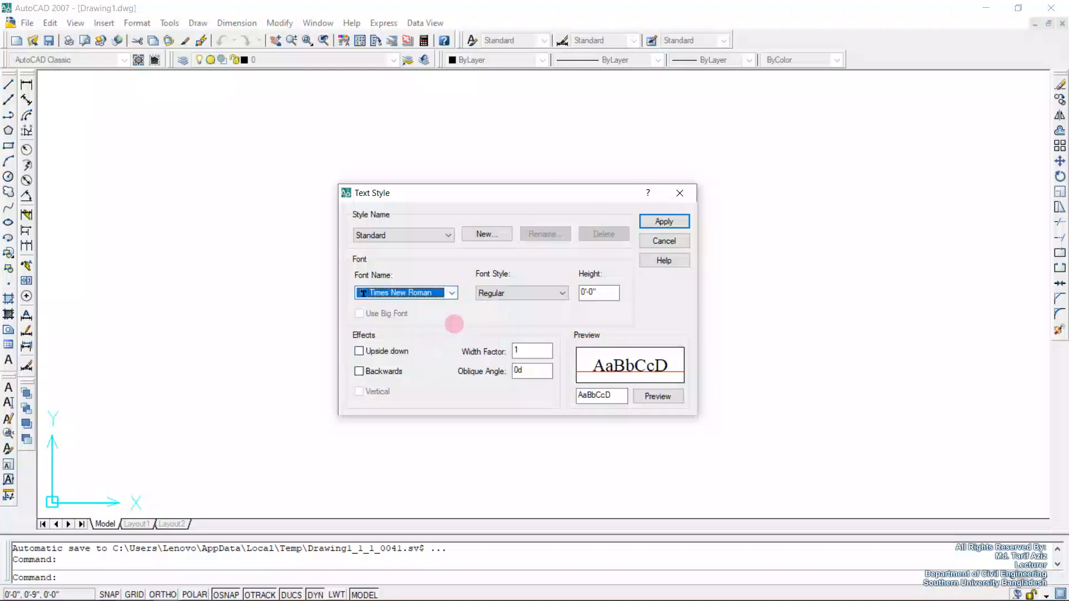
Set the Standard text style's height to 8 inches, keep the Regular font style, and apply the style.
{"action": "left_click", "coordinate": [501, 293]}
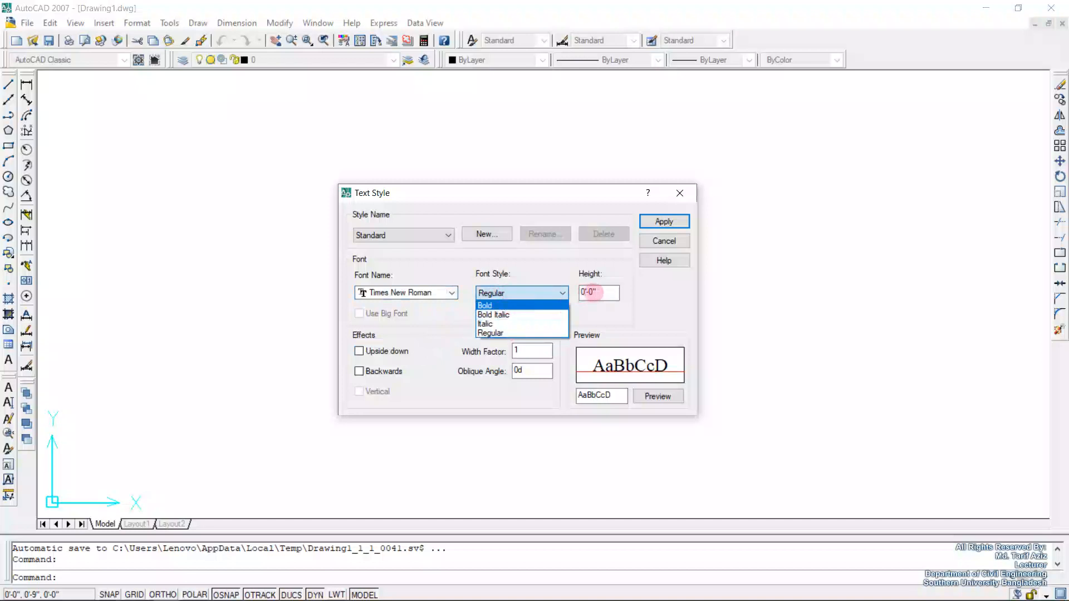
{"action": "left_click", "coordinate": [595, 292]}
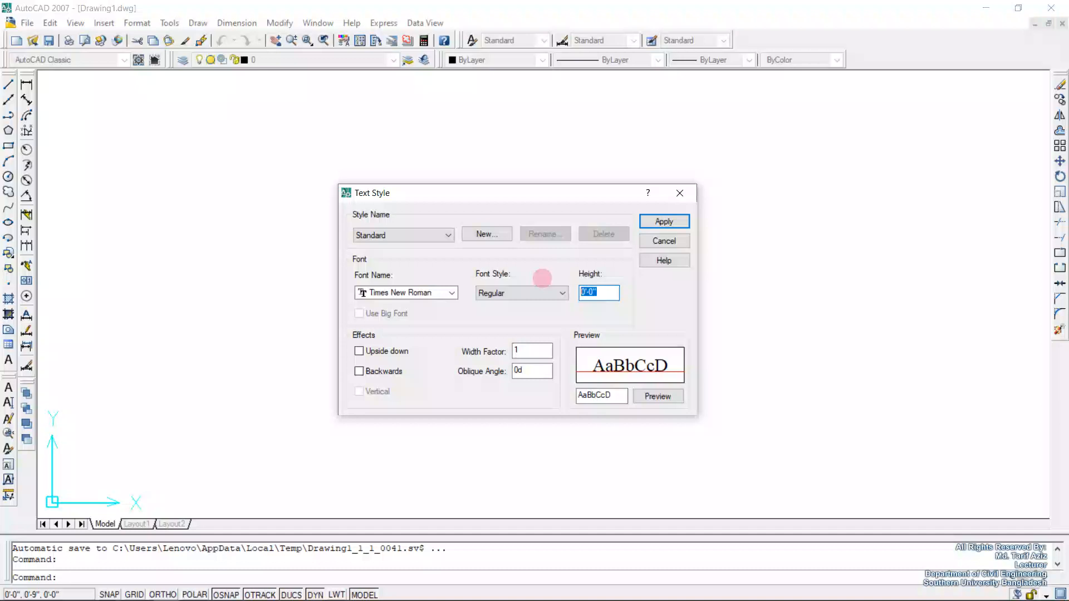
{"action": "type", "text": "8"}
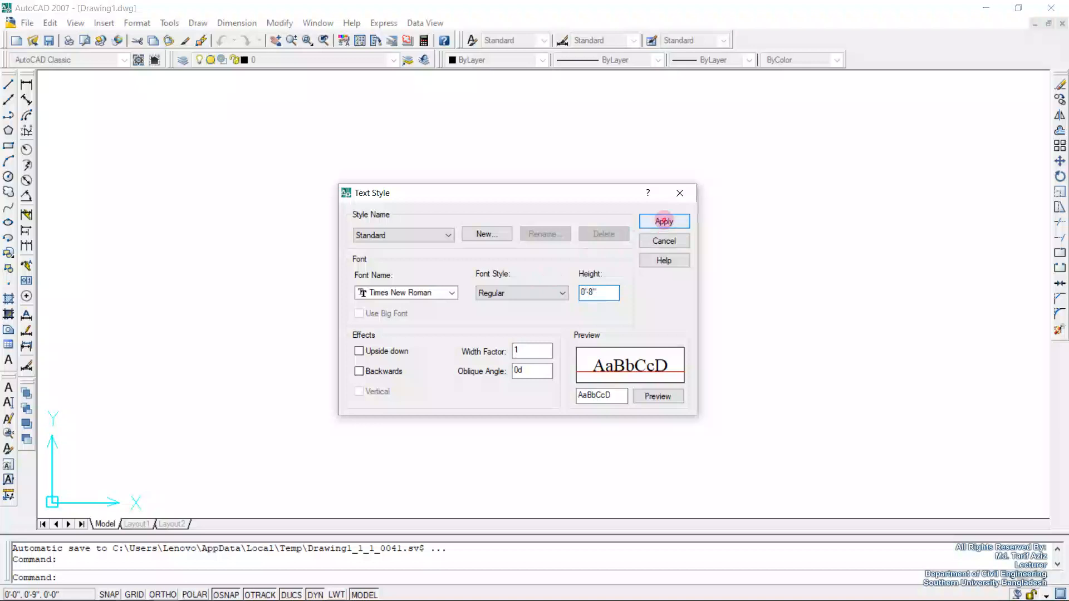
{"action": "left_click", "coordinate": [664, 221]}
{"action": "left_click", "coordinate": [664, 240]}
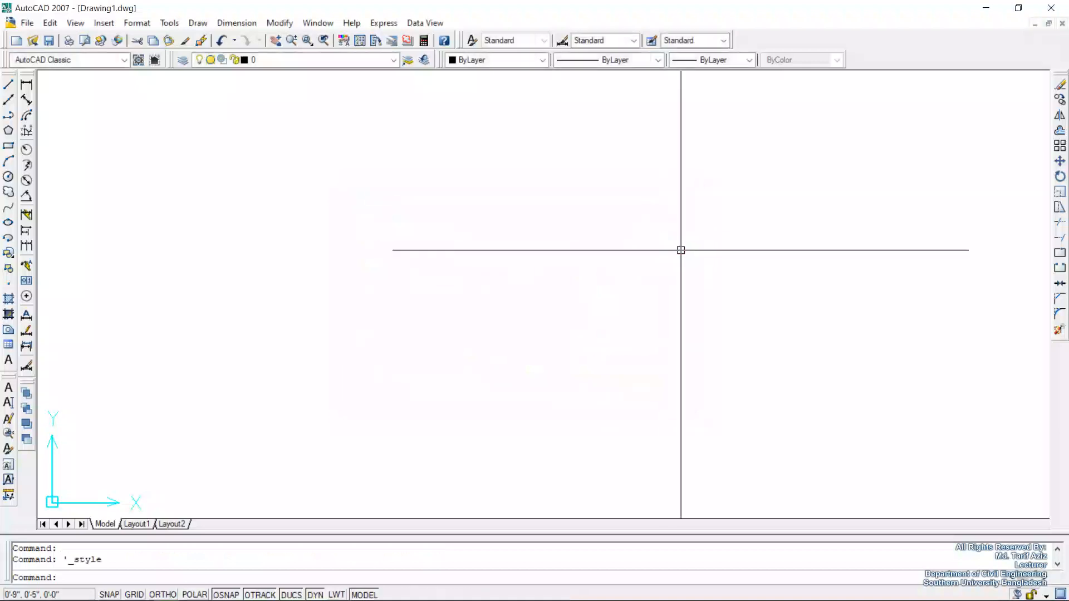
Modify the Standard dimension style so the dimension lines' color, linetype and lineweight are all ByLayer.
{"action": "left_click", "coordinate": [137, 22]}
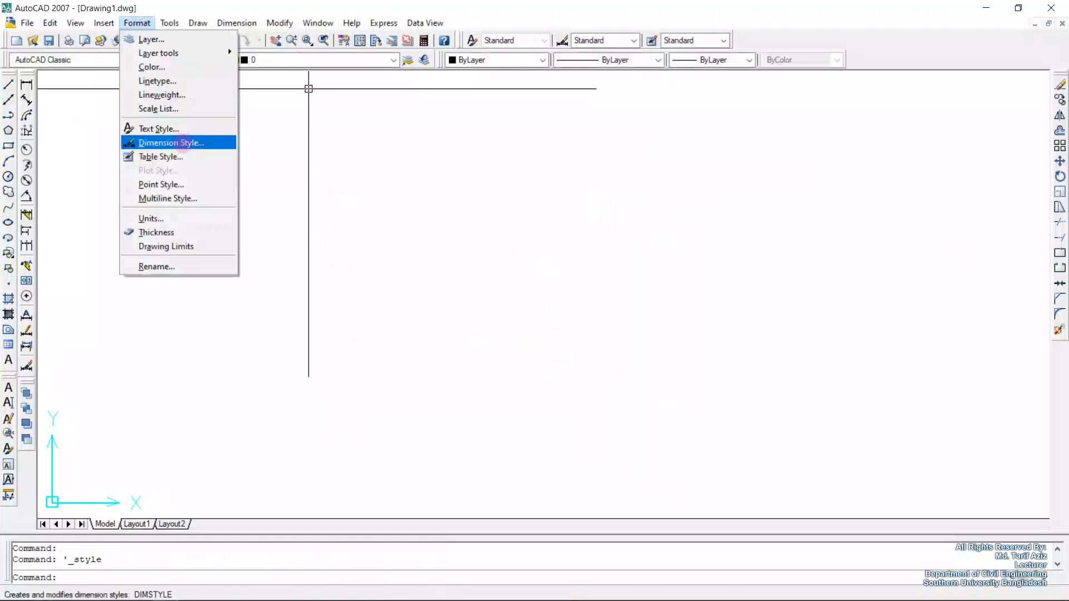
{"action": "left_click", "coordinate": [184, 143]}
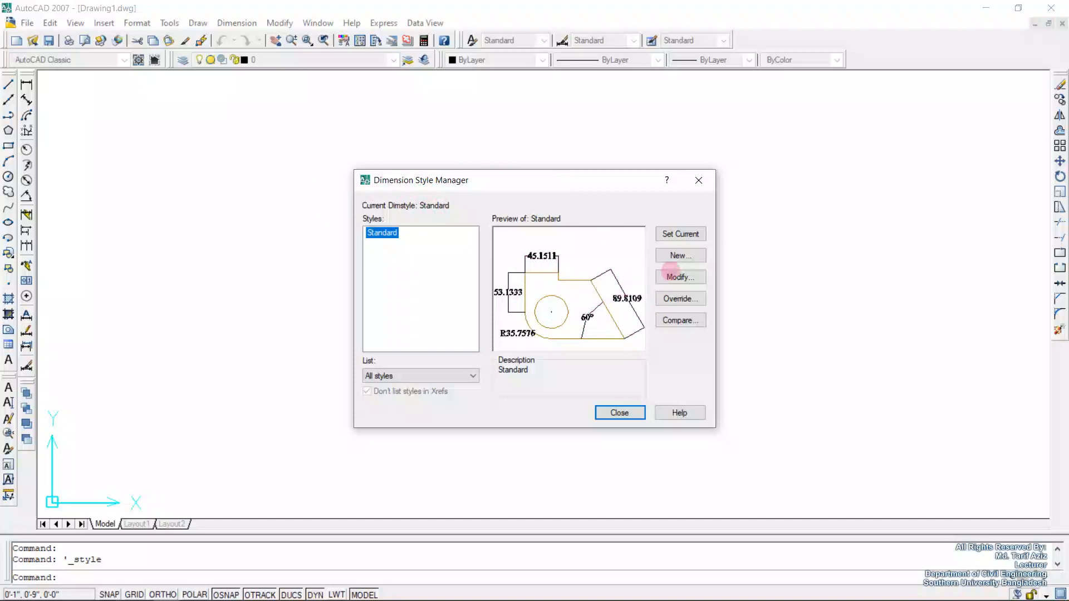
{"action": "left_click", "coordinate": [672, 272]}
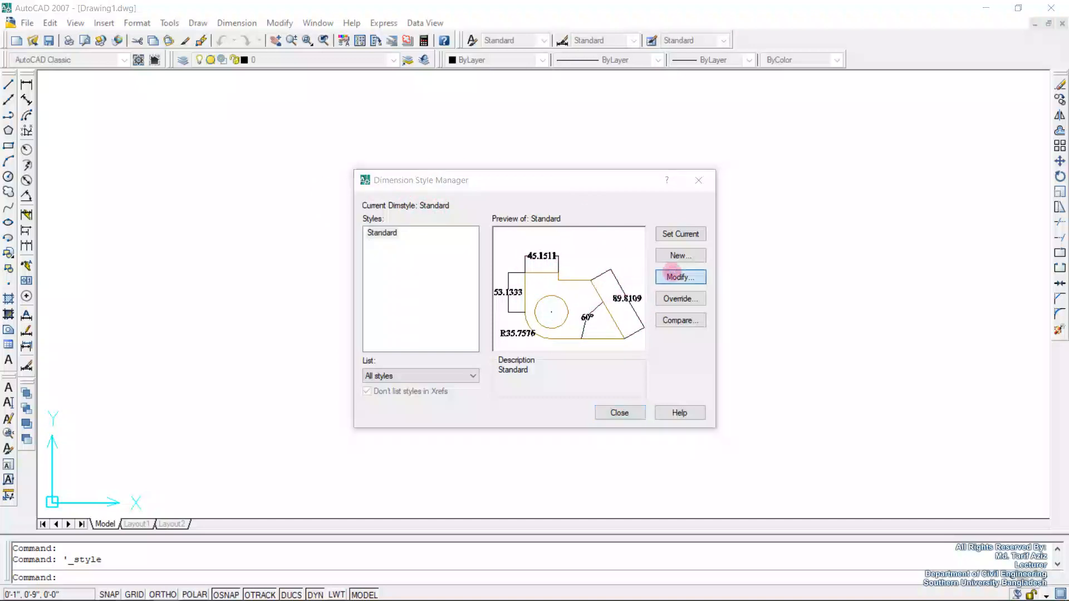
{"action": "left_click_drag", "start_coordinate": [438, 56], "coordinate": [488, 167]}
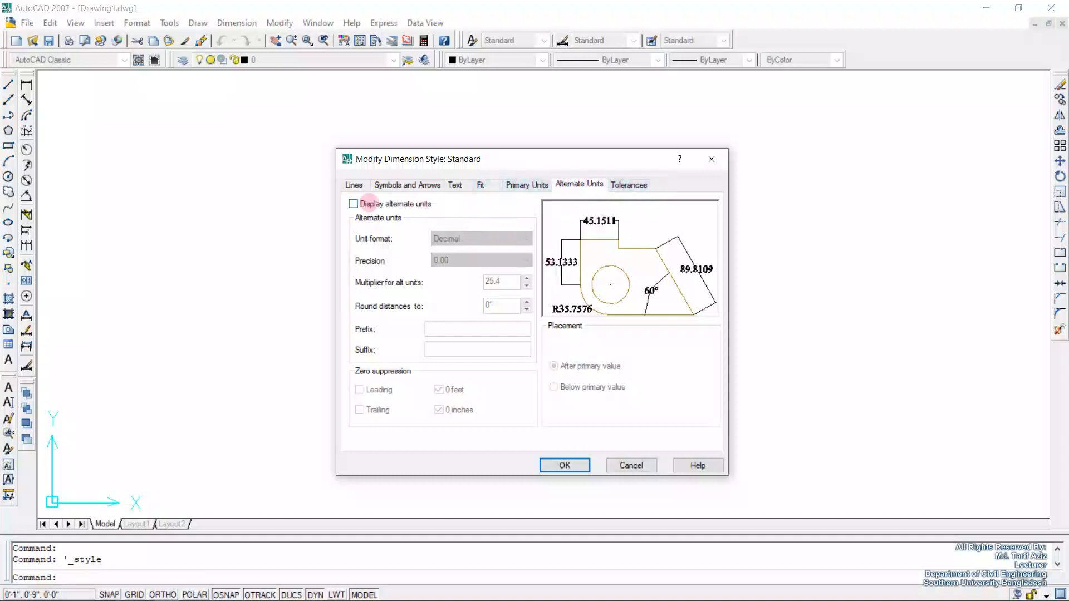
{"action": "left_click", "coordinate": [353, 184]}
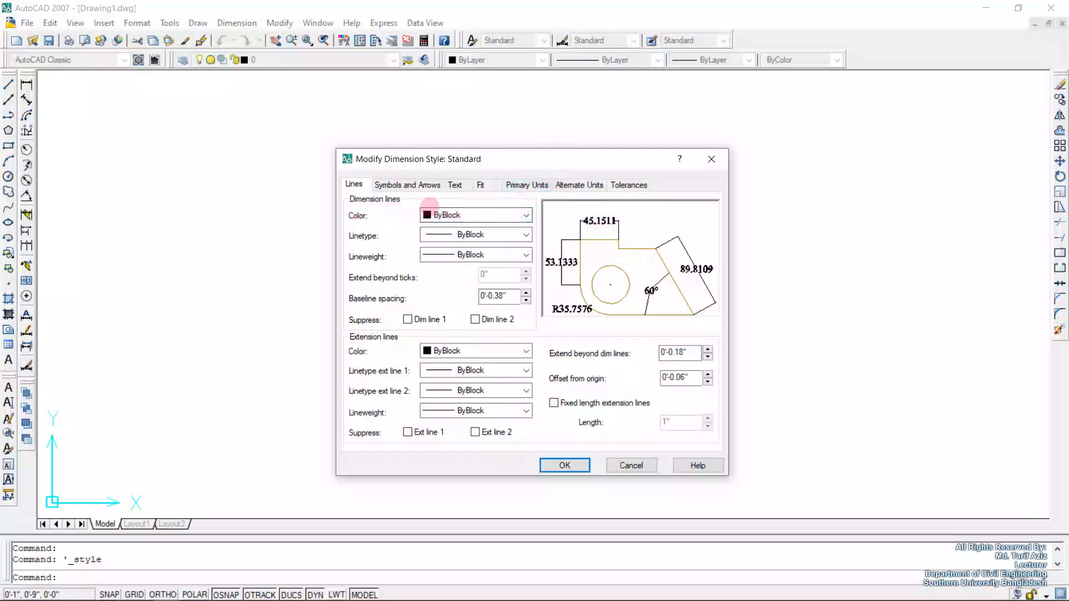
{"action": "left_click", "coordinate": [445, 215]}
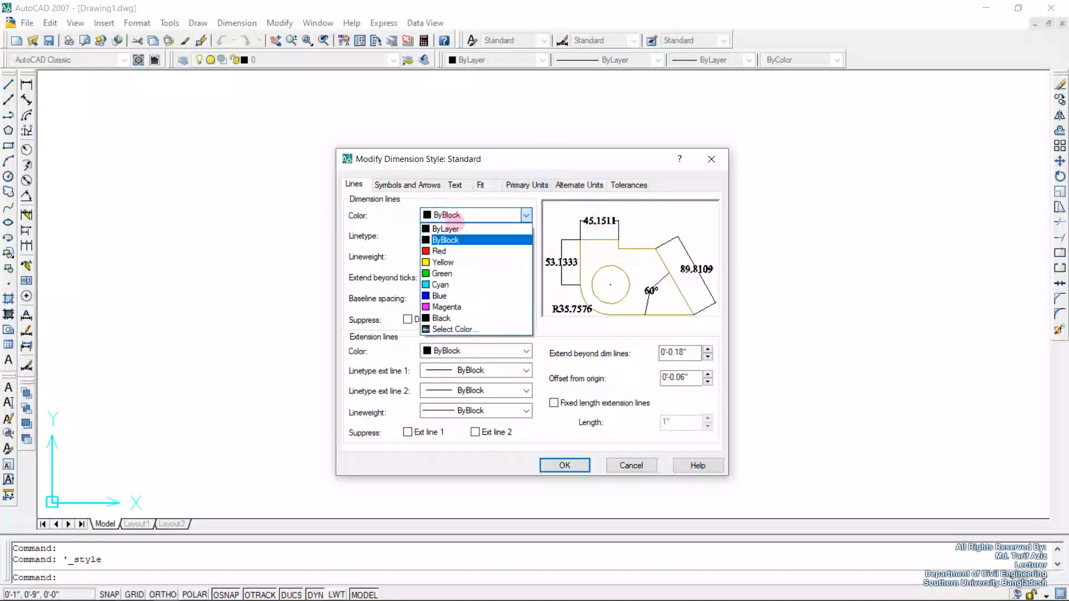
{"action": "left_click", "coordinate": [454, 228]}
{"action": "left_click", "coordinate": [461, 234]}
{"action": "left_click", "coordinate": [466, 253]}
{"action": "left_click", "coordinate": [465, 254]}
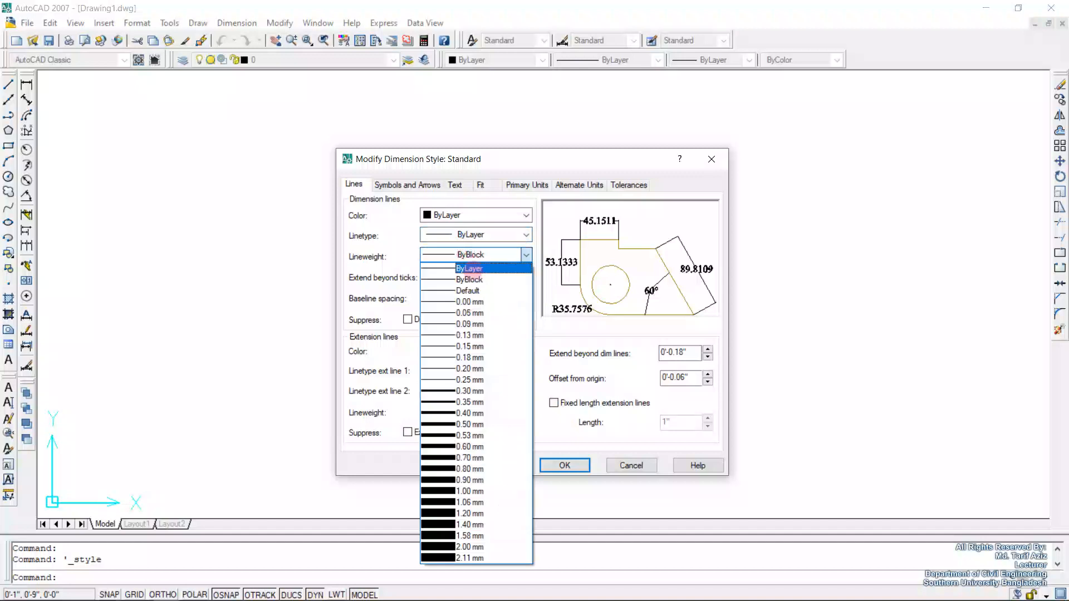
{"action": "left_click", "coordinate": [472, 271]}
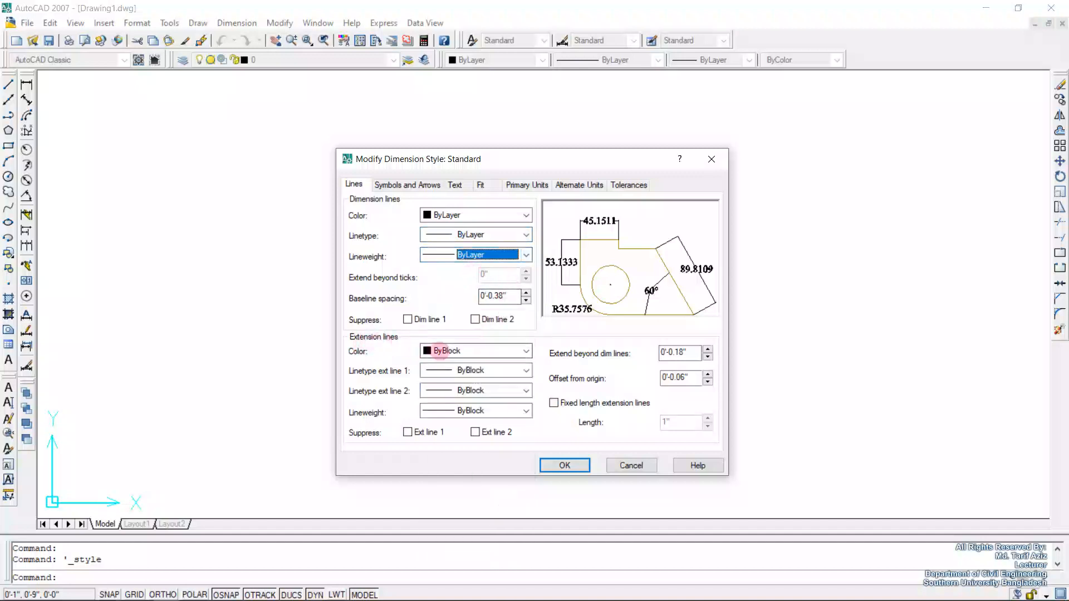
Set the extension lines' color, both linetypes and lineweight to ByLayer in the Standard dimension style.
{"action": "left_click", "coordinate": [437, 351]}
{"action": "left_click", "coordinate": [451, 365]}
{"action": "left_click", "coordinate": [468, 371]}
{"action": "left_click", "coordinate": [467, 385]}
{"action": "left_click", "coordinate": [467, 387]}
{"action": "left_click", "coordinate": [470, 402]}
{"action": "left_click", "coordinate": [470, 411]}
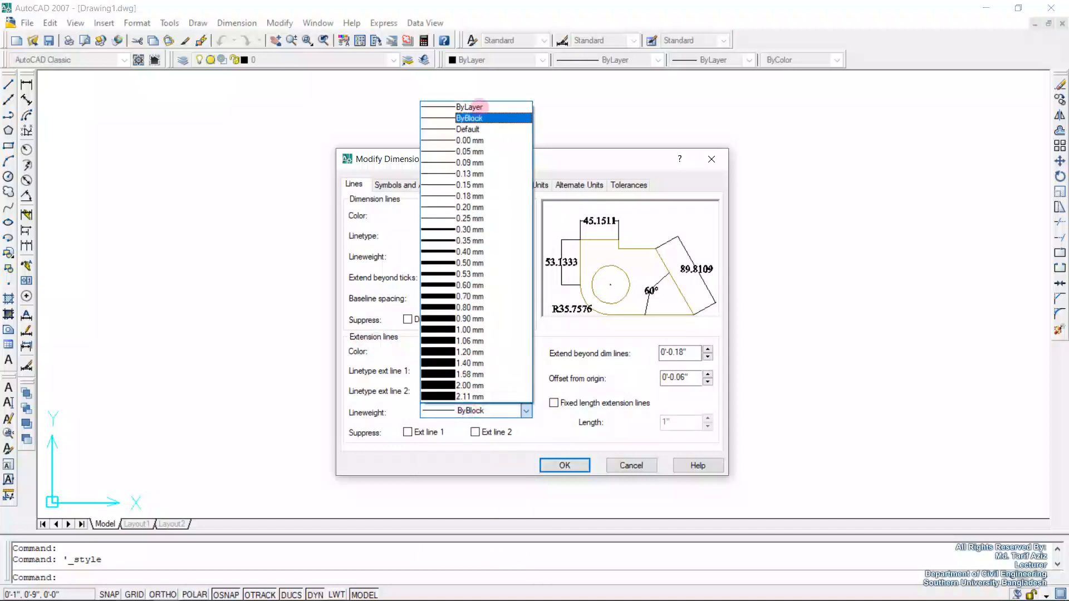
{"action": "left_click", "coordinate": [480, 107]}
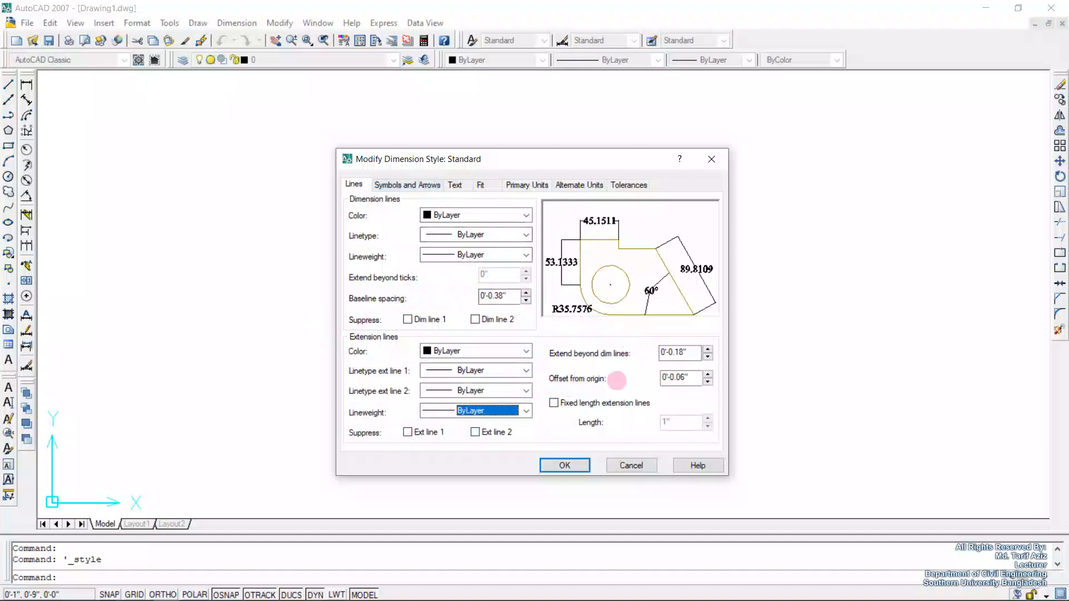
Set the first and second arrowheads to Right angle, the leader to Closed filled, and the arrow size to 4.5 inches.
{"action": "left_click", "coordinate": [406, 182]}
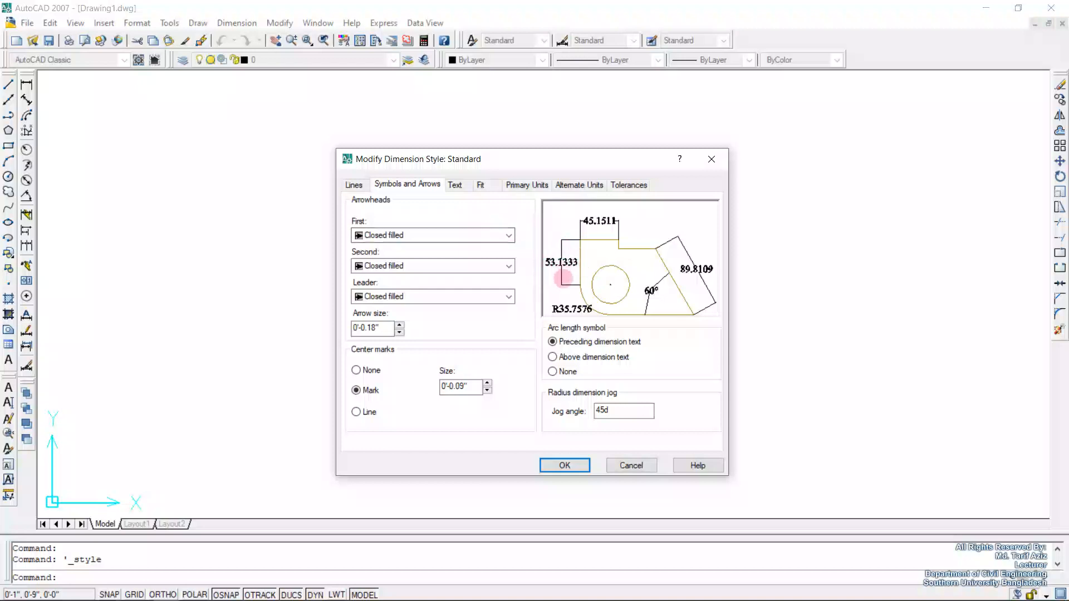
{"action": "left_click", "coordinate": [508, 235]}
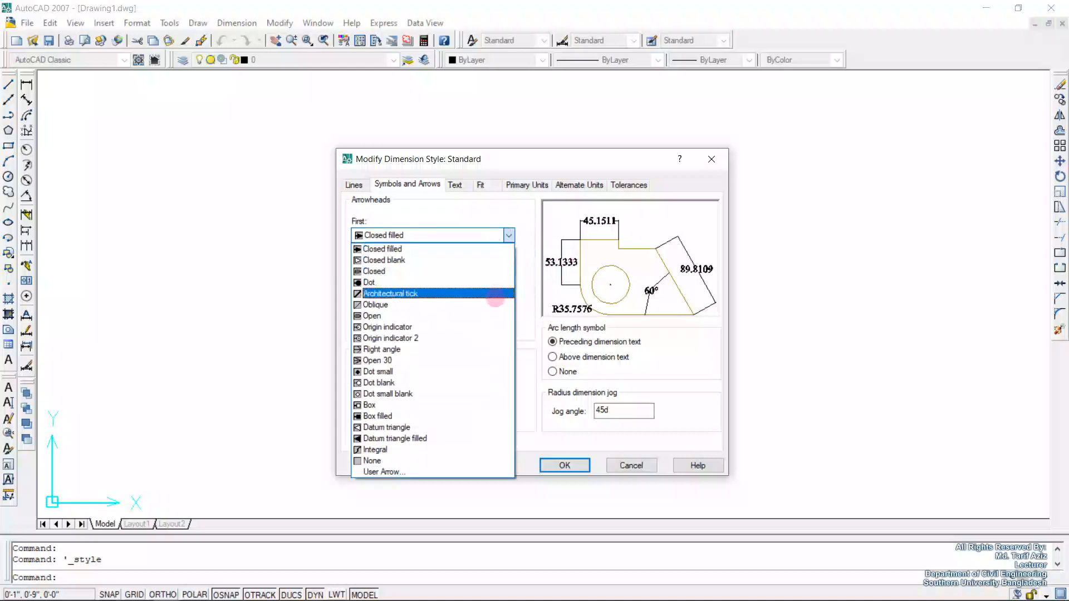
{"action": "left_click", "coordinate": [490, 349]}
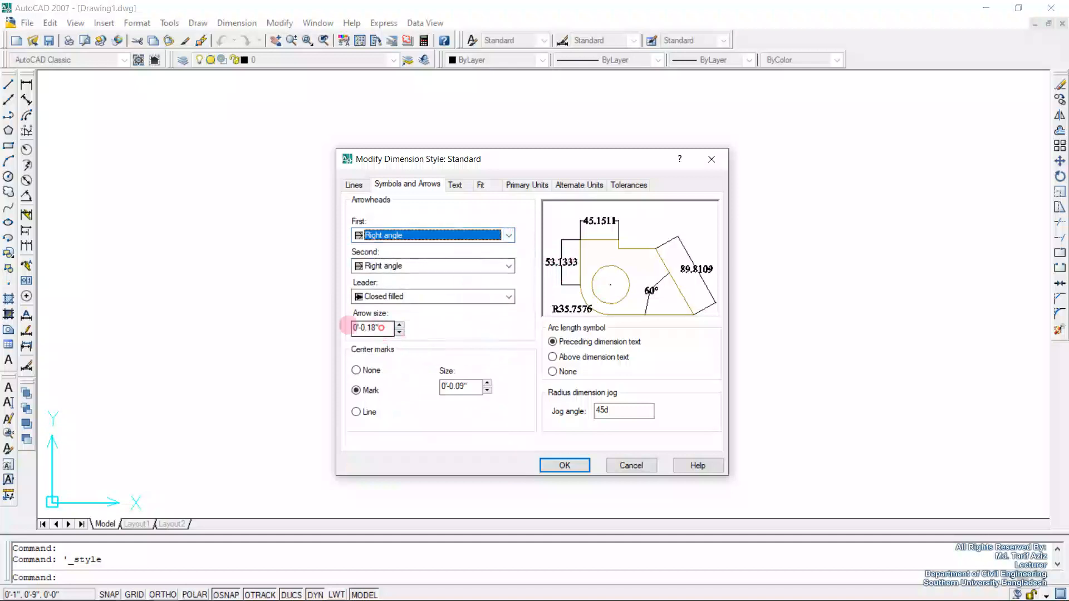
{"action": "left_click_drag", "start_coordinate": [381, 327], "coordinate": [309, 327]}
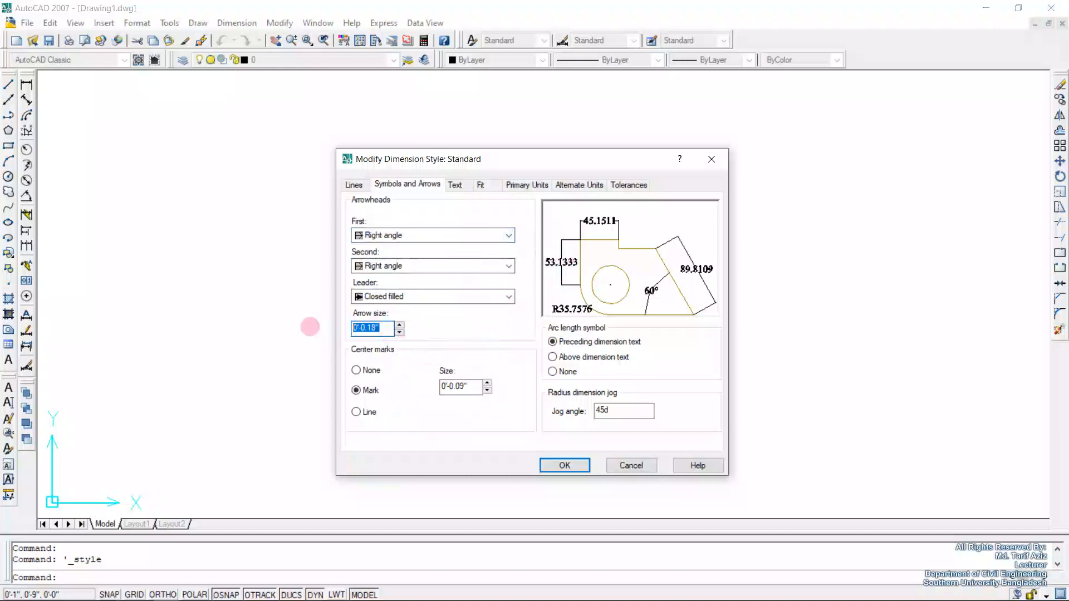
{"action": "type", "text": "4.5"}
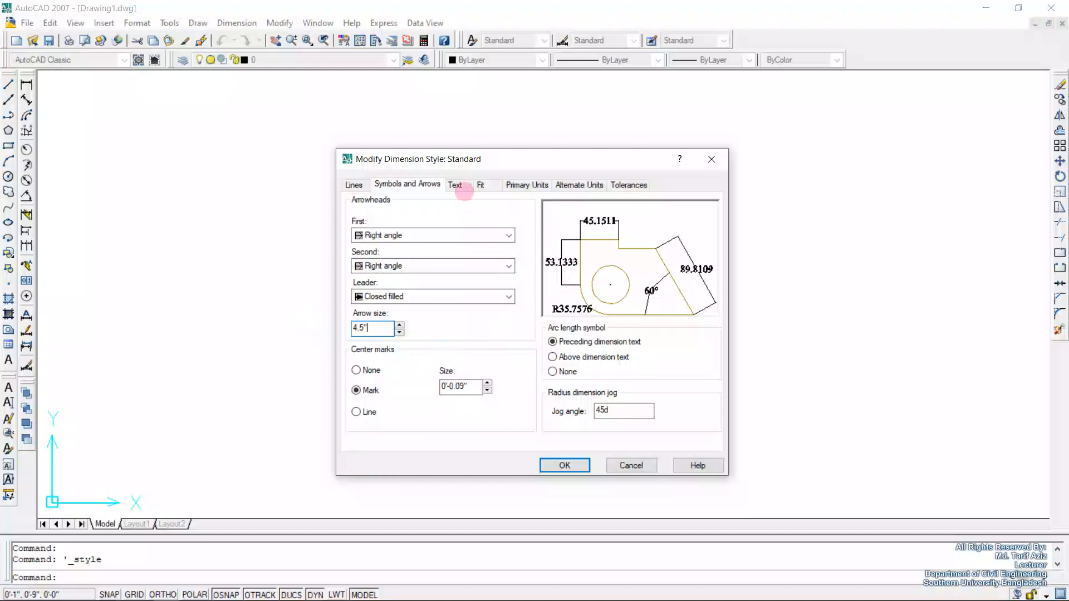
{"action": "left_click", "coordinate": [441, 296]}
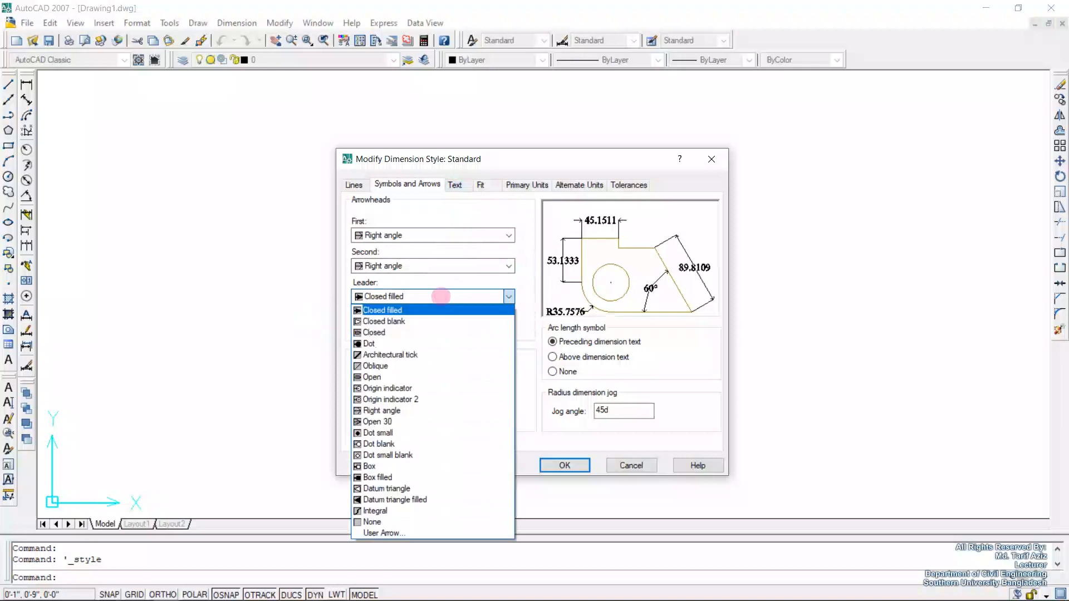
{"action": "left_click", "coordinate": [440, 296]}
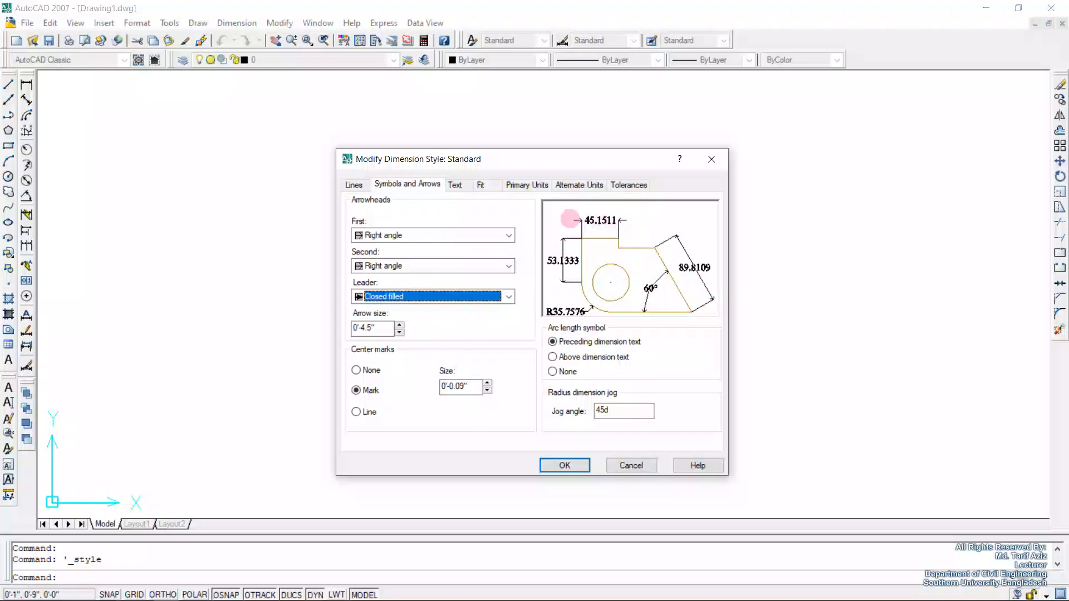
Set the dimension text to the Standard text style, ByLayer color, no fill color and a height of 7 inches.
{"action": "left_click", "coordinate": [455, 184]}
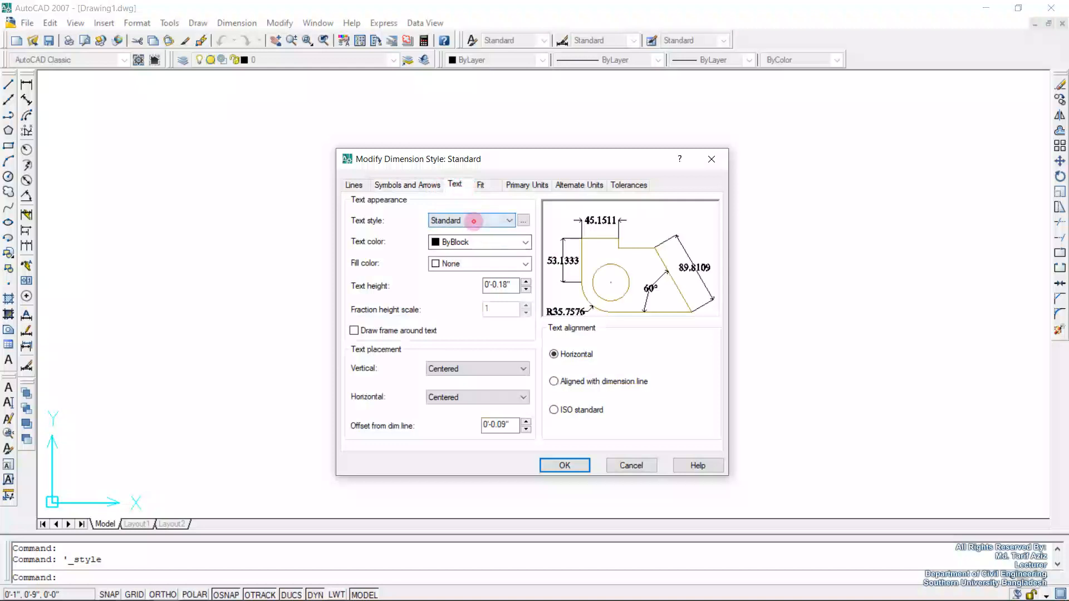
{"action": "left_click", "coordinate": [473, 221]}
{"action": "left_click", "coordinate": [413, 228]}
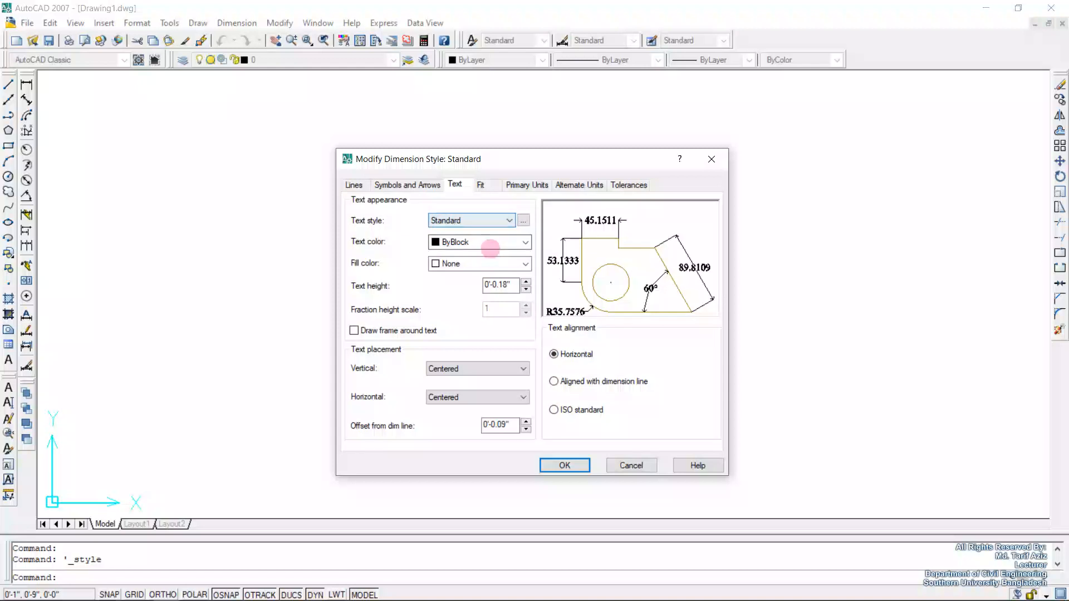
{"action": "left_click", "coordinate": [493, 240]}
{"action": "left_click", "coordinate": [495, 264]}
{"action": "left_click", "coordinate": [496, 265]}
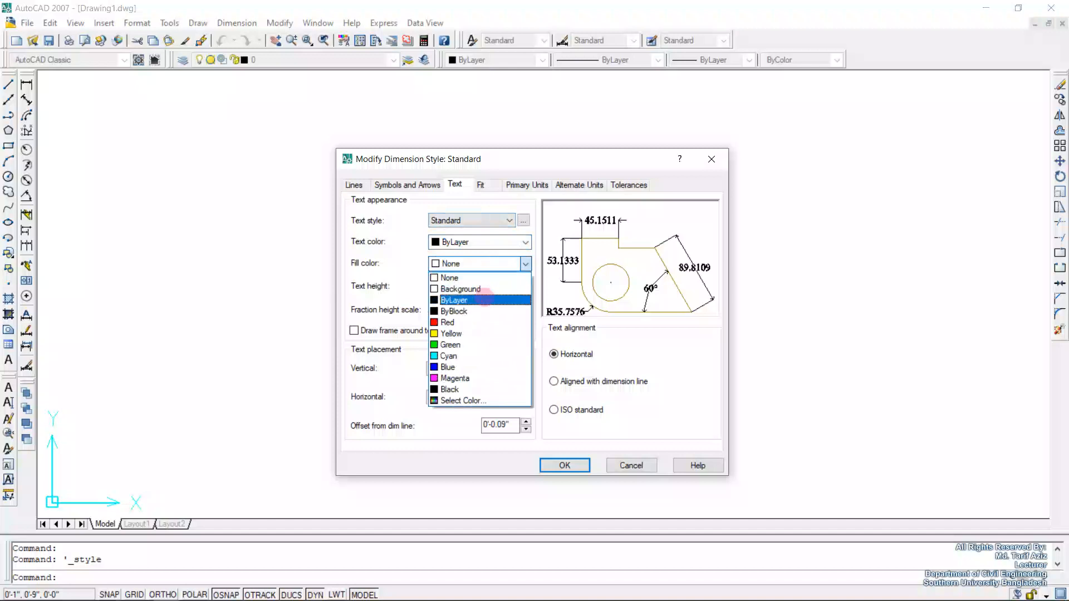
{"action": "left_click", "coordinate": [440, 278]}
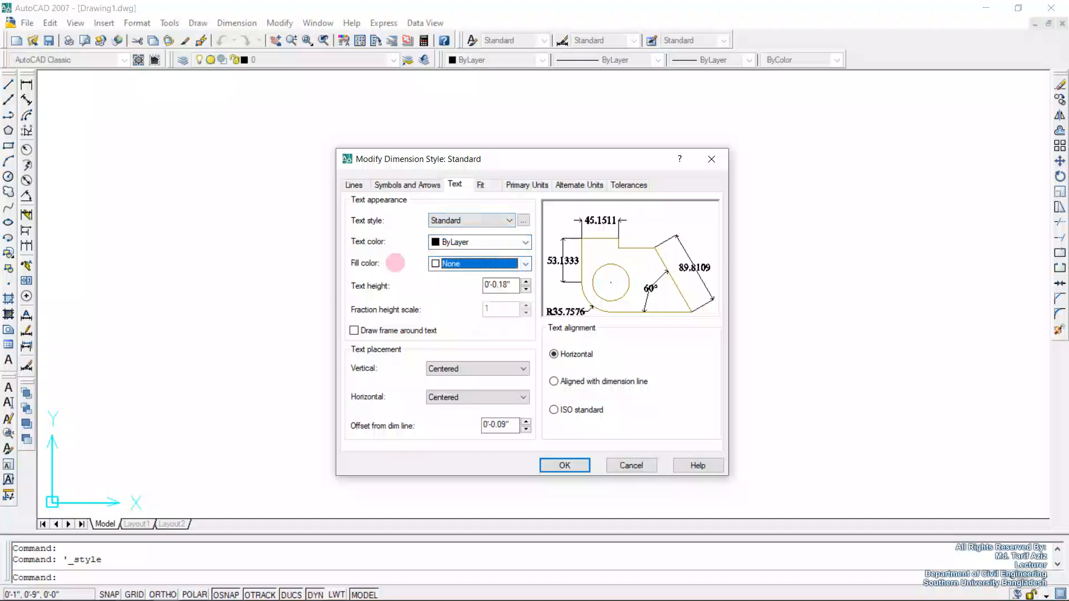
{"action": "double_click", "coordinate": [501, 284]}
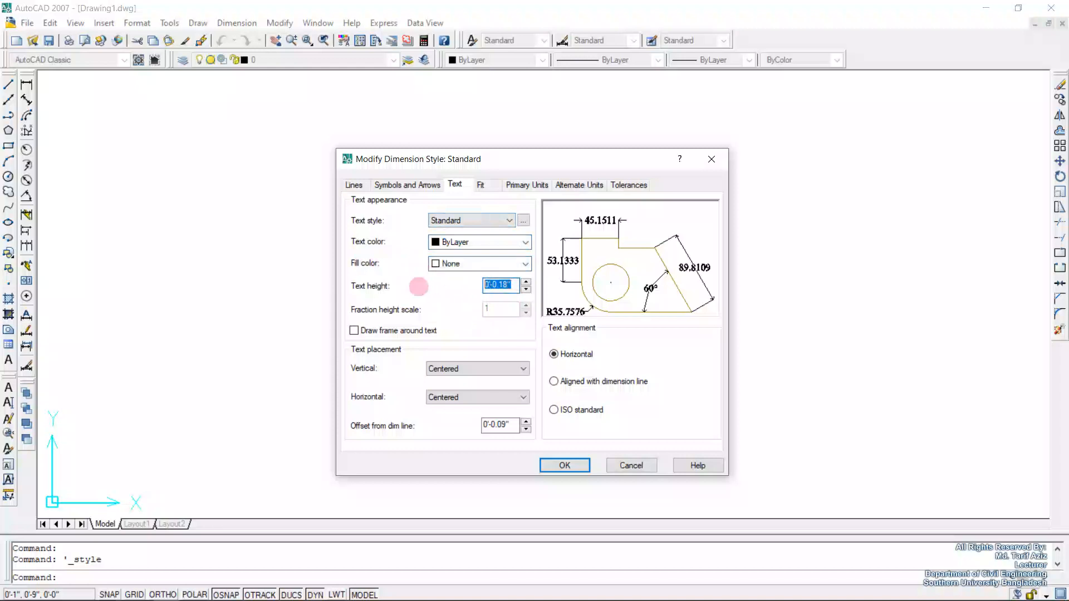
{"action": "type", "text": "7"}
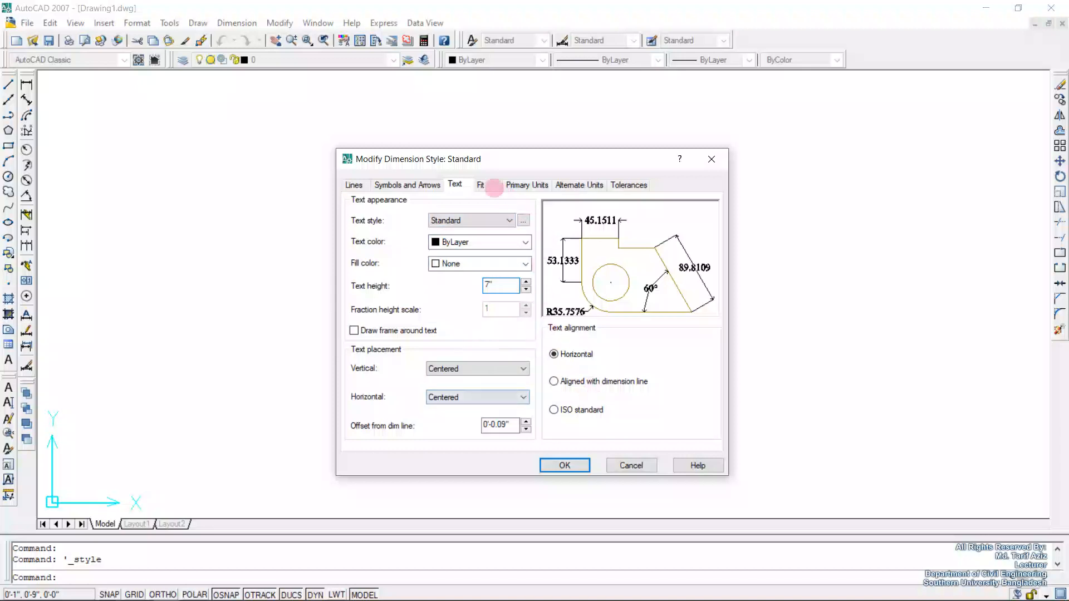
Set the primary linear units to Engineering with 0'-0" precision and the angular units to Degrees Minutes Seconds with 0d precision.
{"action": "left_click", "coordinate": [513, 184]}
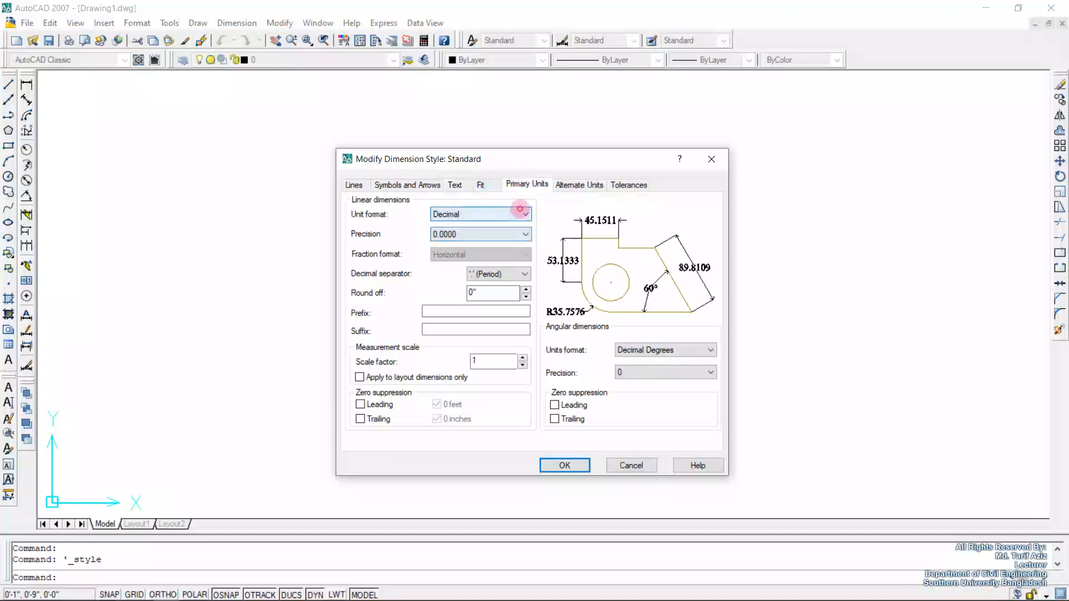
{"action": "left_click", "coordinate": [524, 215]}
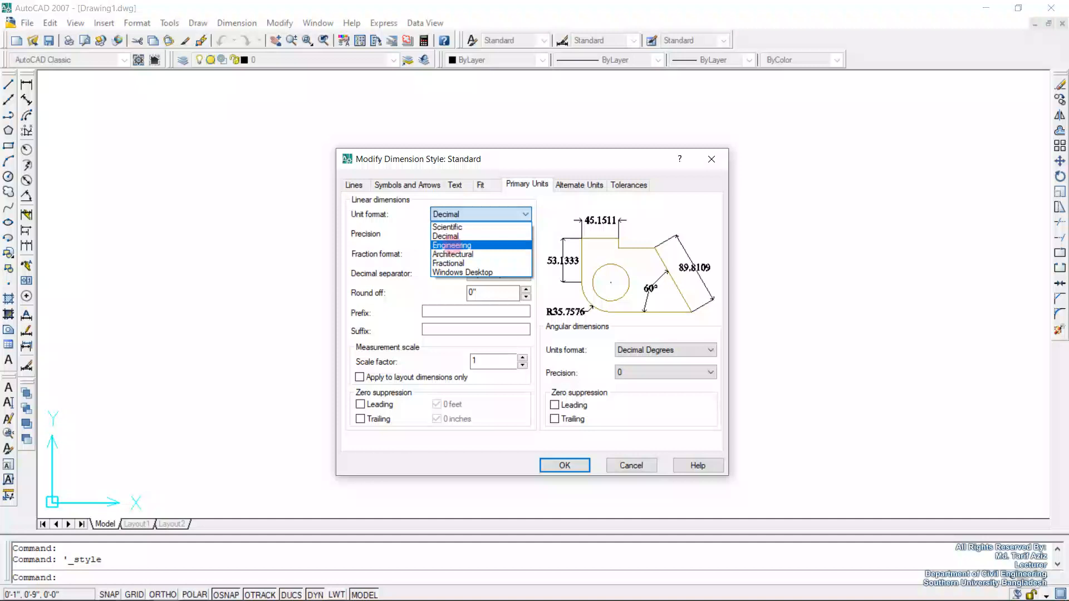
{"action": "left_click", "coordinate": [404, 225]}
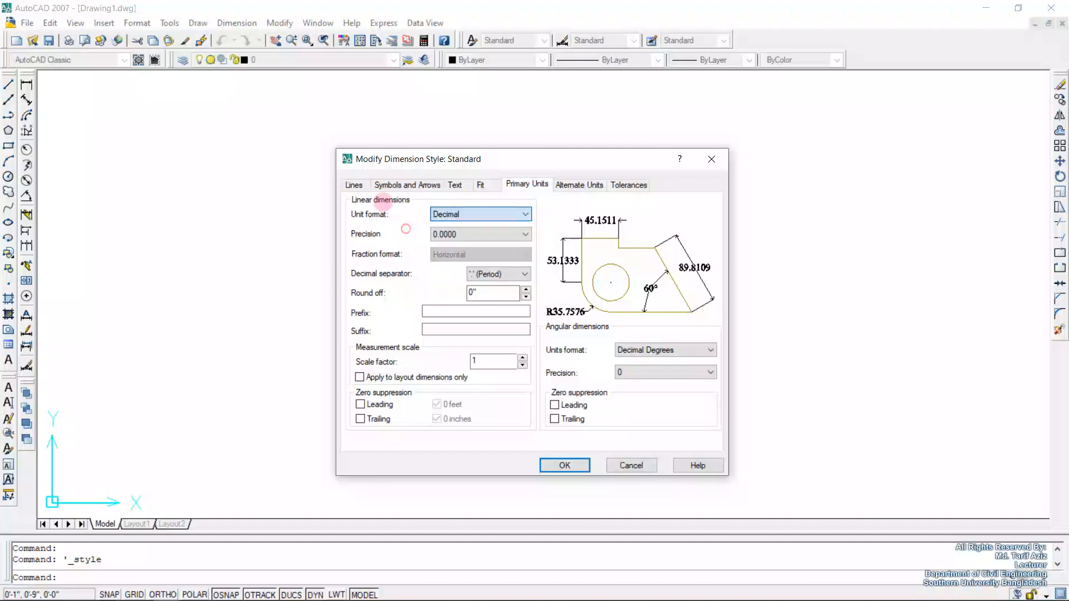
{"action": "left_click", "coordinate": [489, 213]}
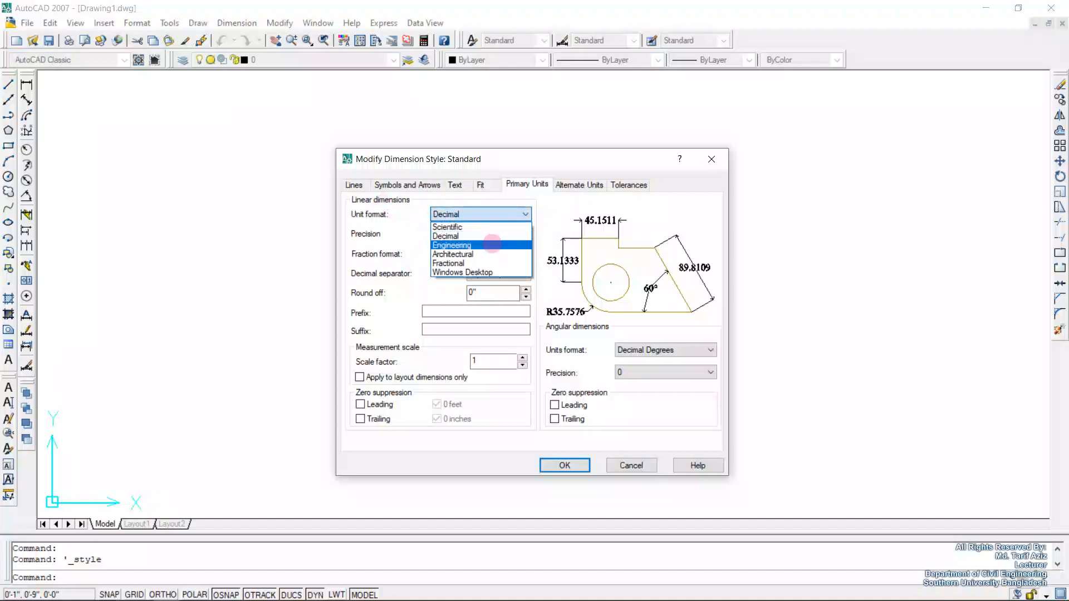
{"action": "left_click", "coordinate": [472, 245]}
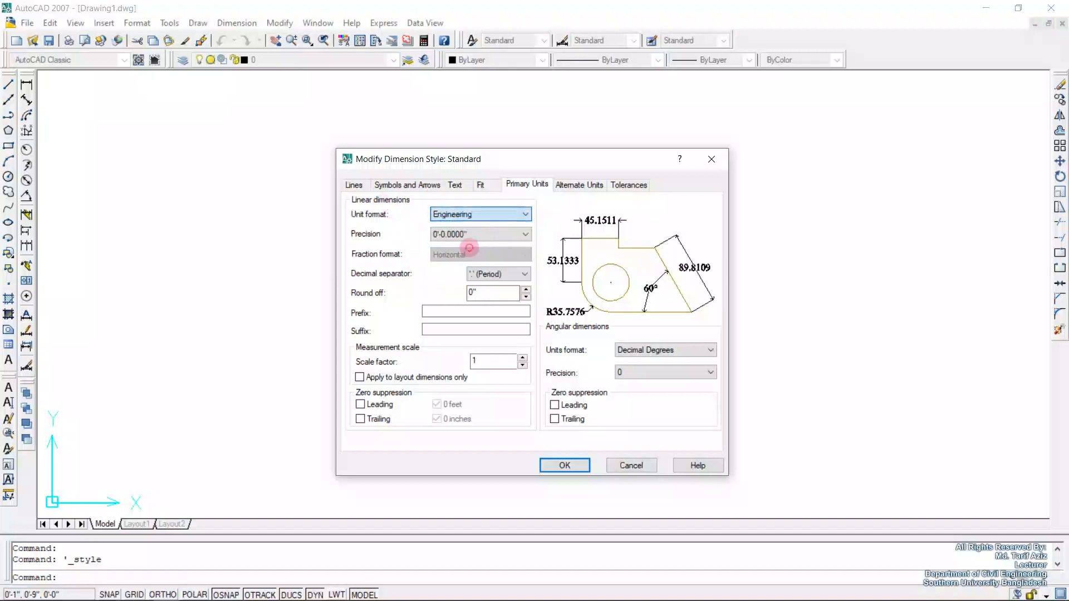
{"action": "left_click", "coordinate": [472, 235]}
{"action": "left_click", "coordinate": [472, 247]}
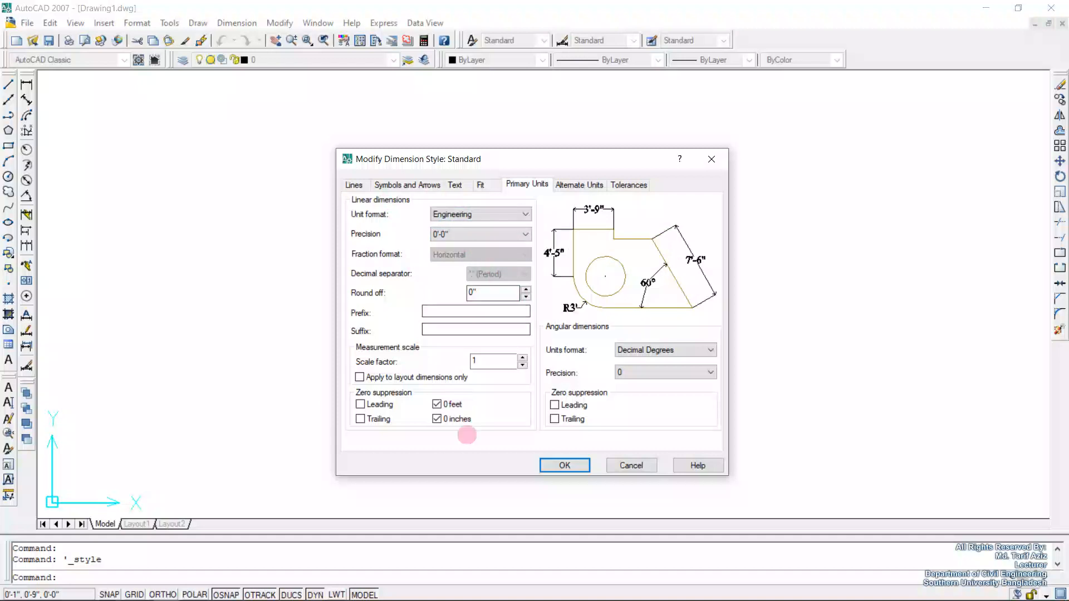
{"action": "left_click", "coordinate": [636, 350]}
{"action": "left_click", "coordinate": [644, 372]}
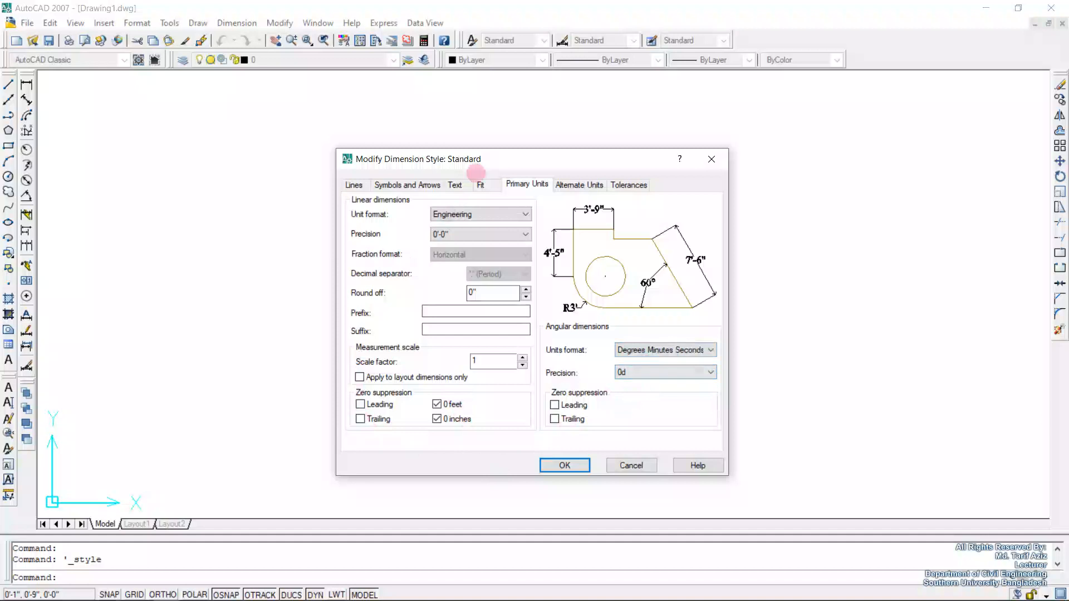
Try displaying alternate units in the Standard dimension style and look over its tolerance settings.
{"action": "left_click", "coordinate": [569, 185]}
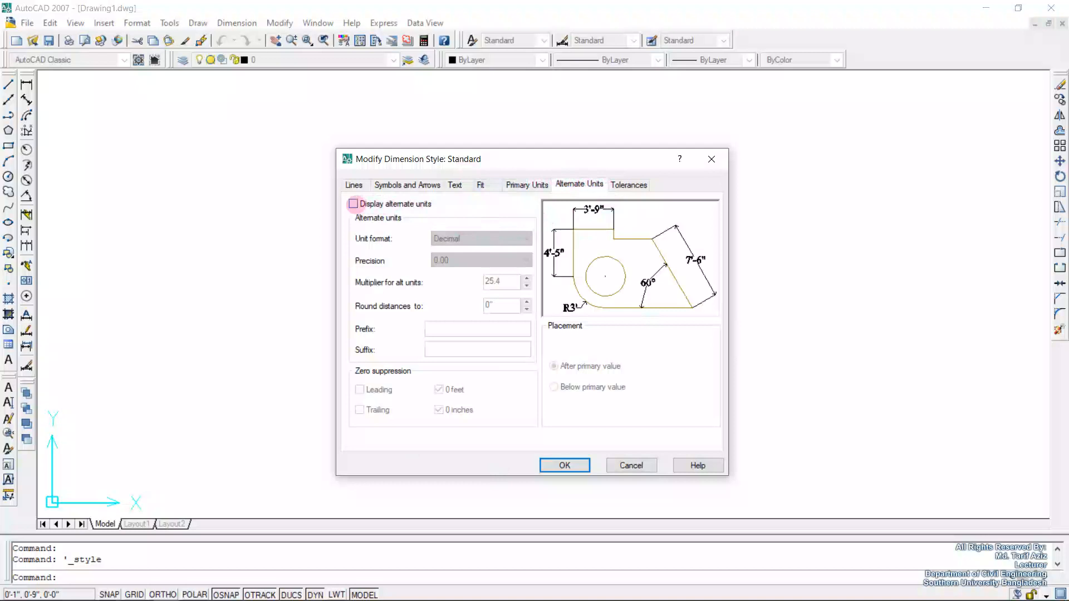
{"action": "left_click", "coordinate": [353, 203]}
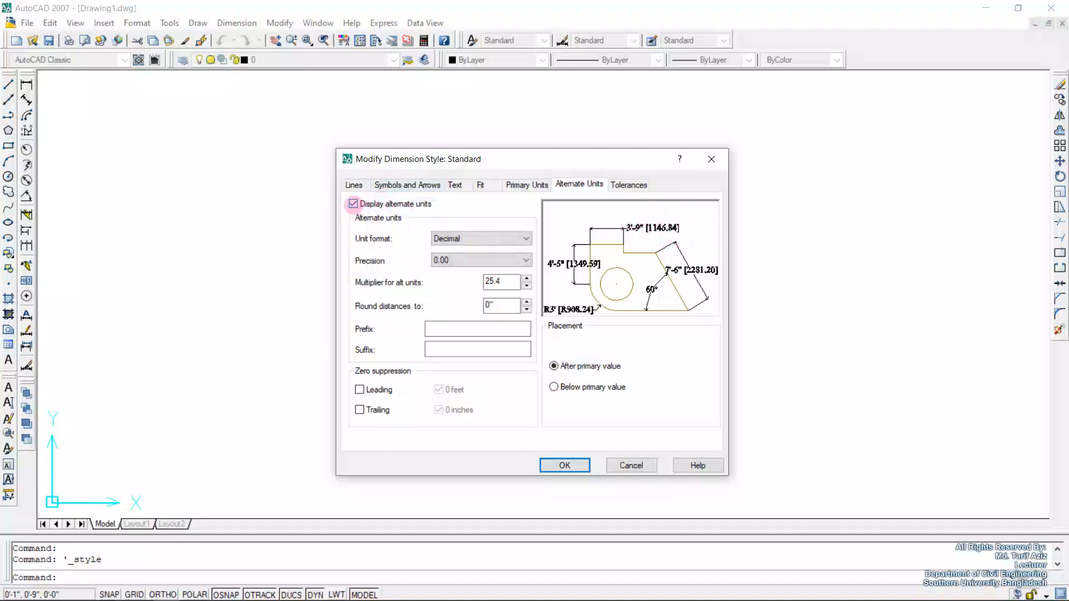
{"action": "left_click", "coordinate": [353, 203]}
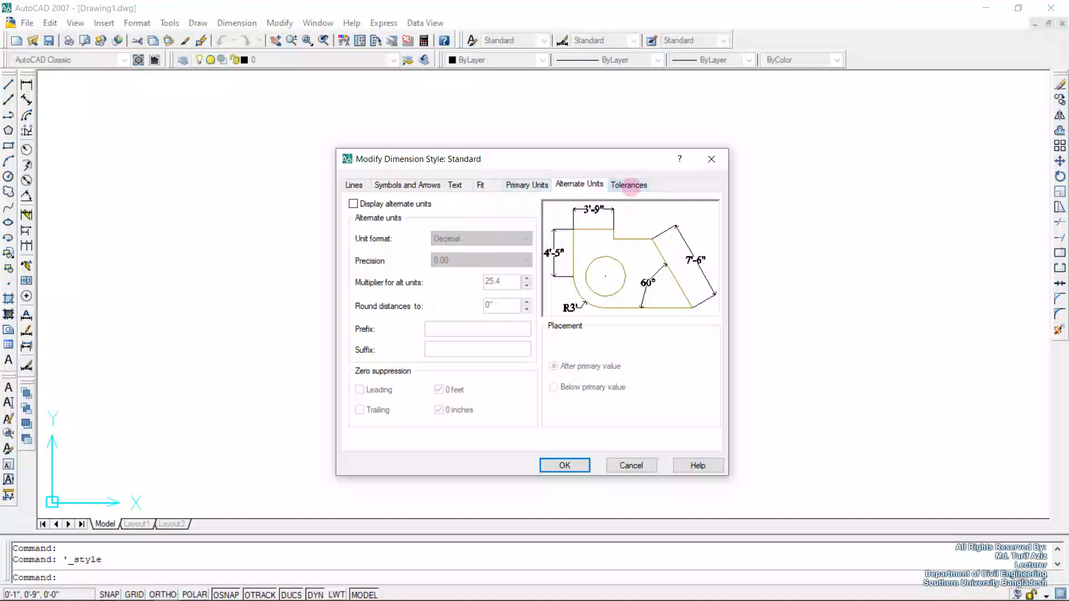
{"action": "left_click", "coordinate": [629, 185]}
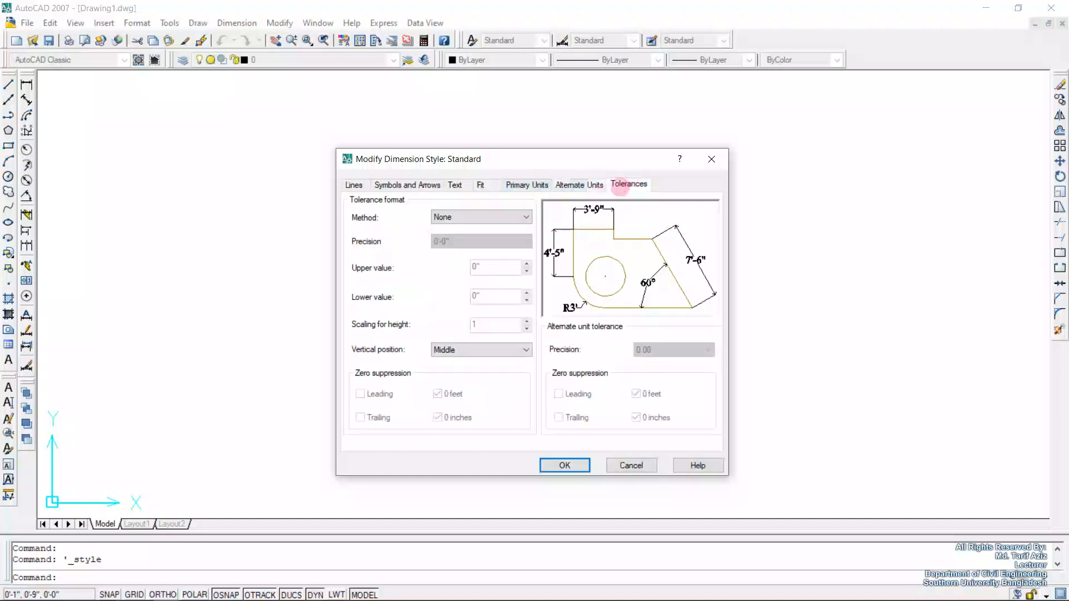
{"action": "left_click", "coordinate": [579, 184]}
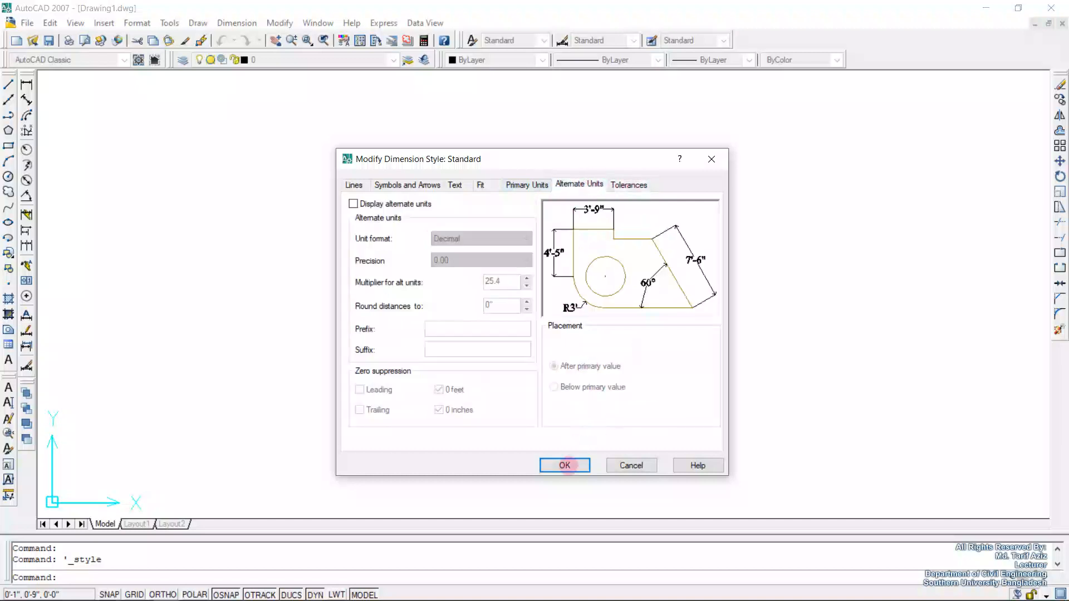
Accept the modified Standard dimension style, make it current and close the Dimension Style Manager.
{"action": "left_click", "coordinate": [565, 466]}
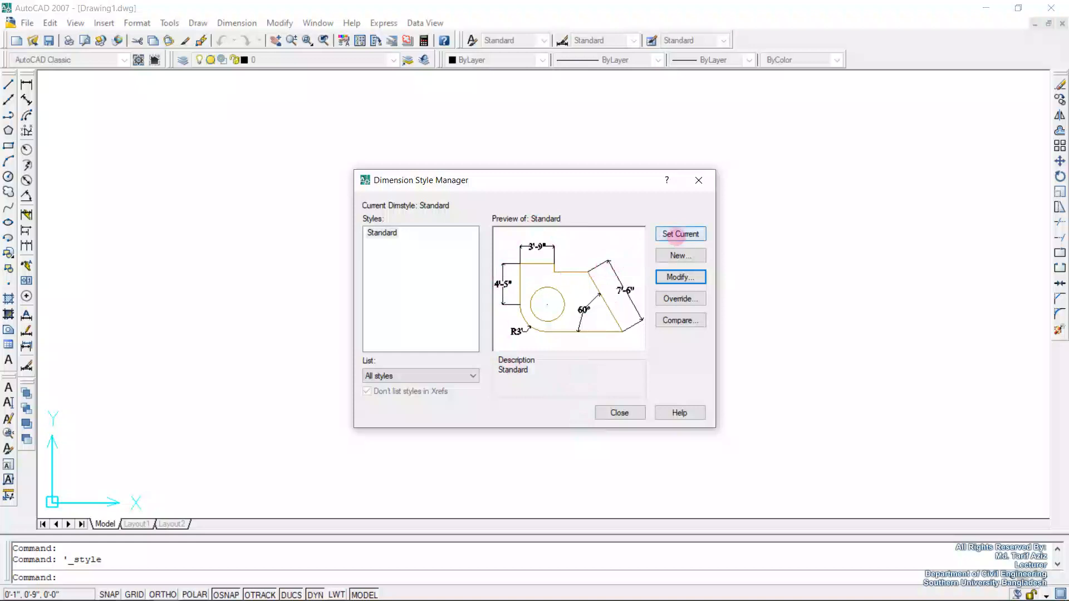
{"action": "left_click", "coordinate": [676, 237]}
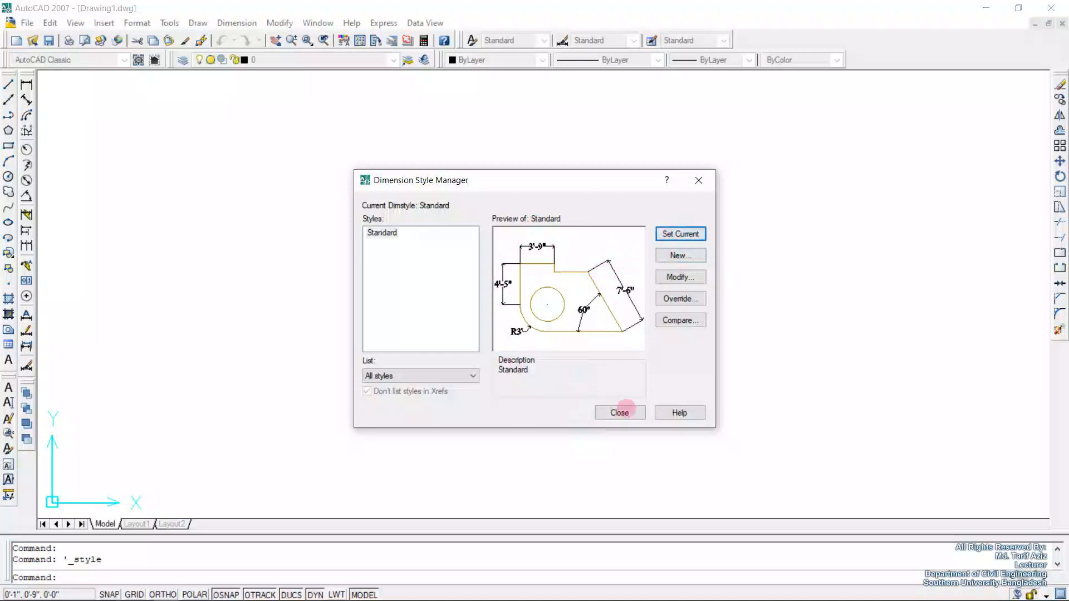
{"action": "left_click", "coordinate": [620, 413]}
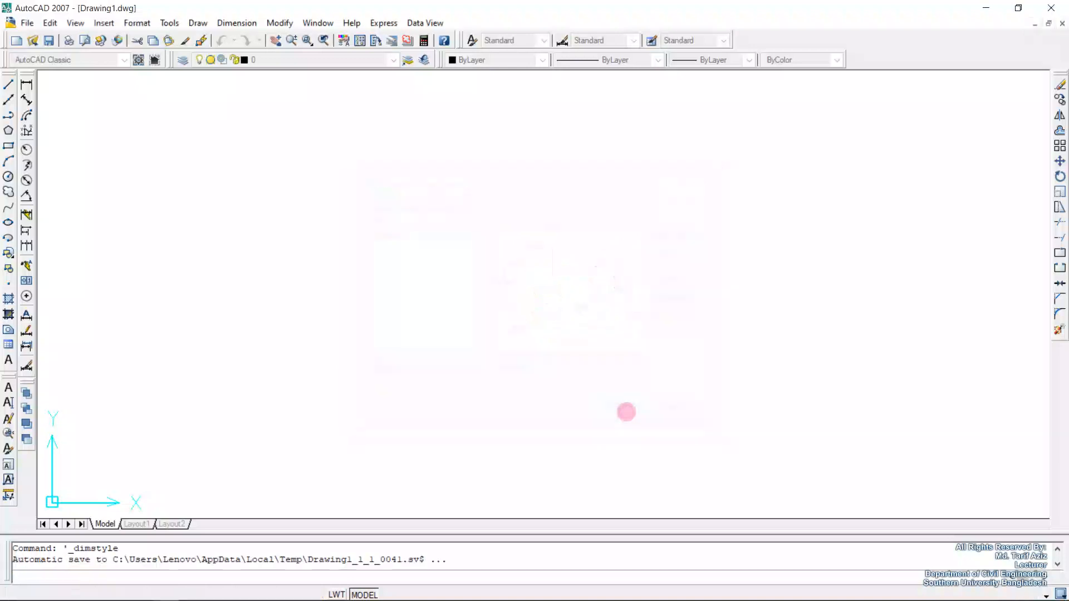
Try to reset the model space drawing limits with 10000' for the lower left corner and 100000' for the upper right corner.
{"action": "left_click", "coordinate": [137, 23]}
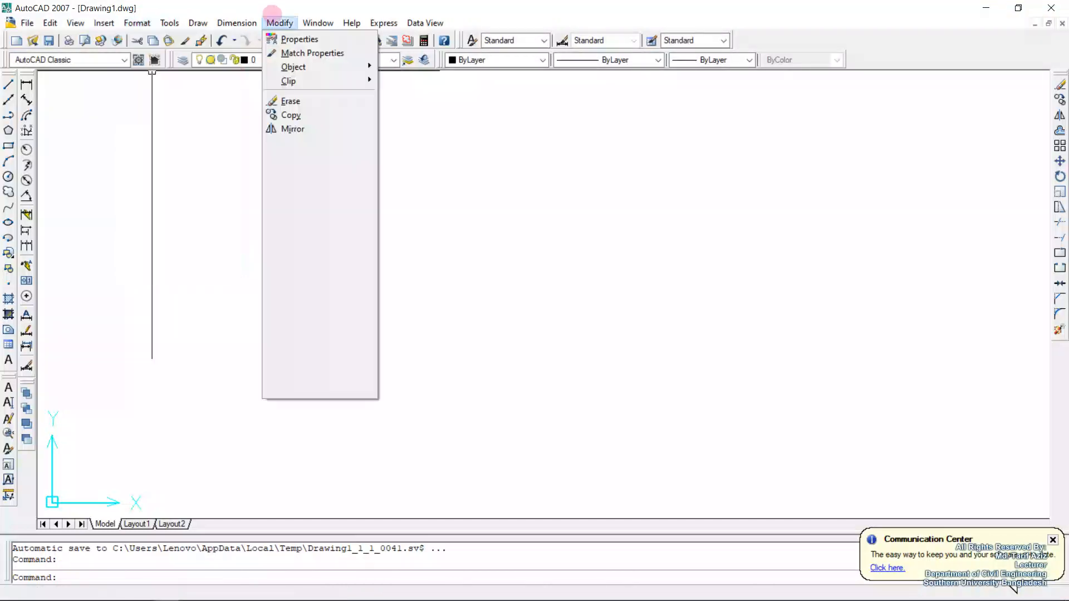
{"action": "left_click", "coordinate": [272, 7]}
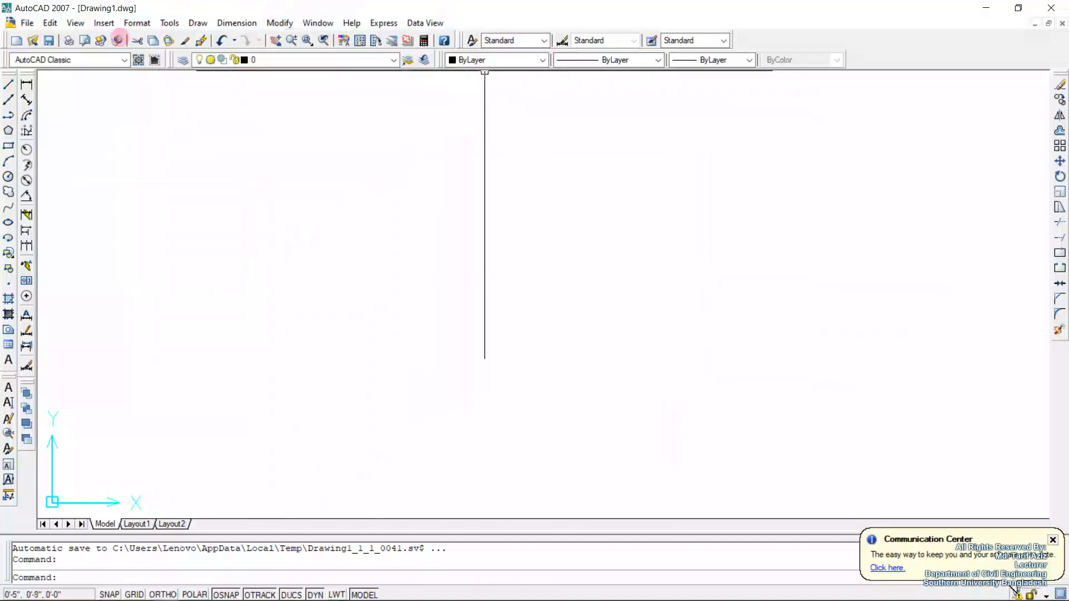
{"action": "left_click", "coordinate": [134, 23]}
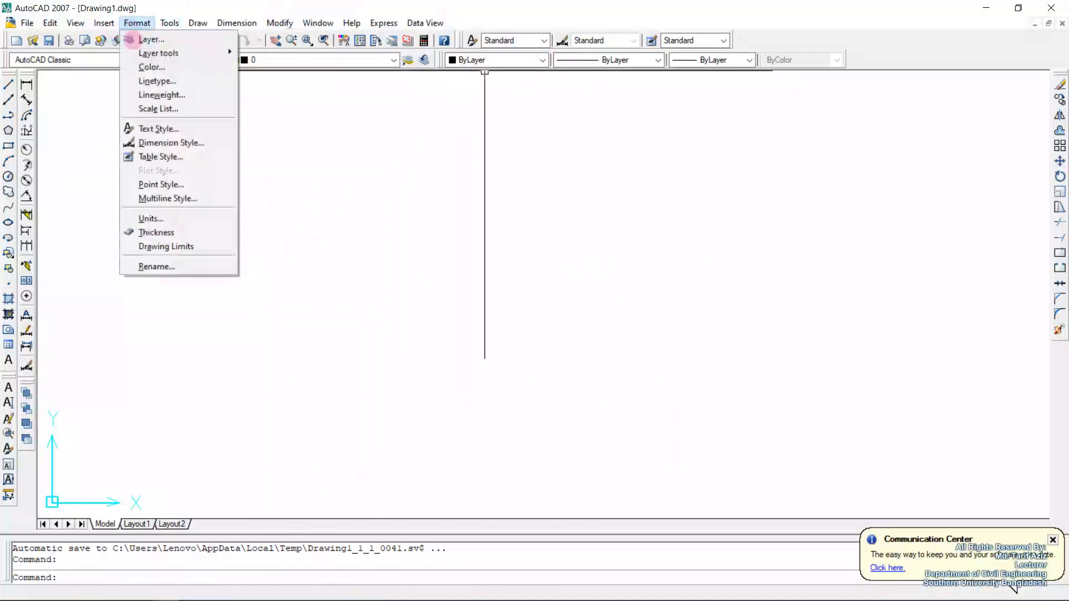
{"action": "left_click", "coordinate": [189, 247]}
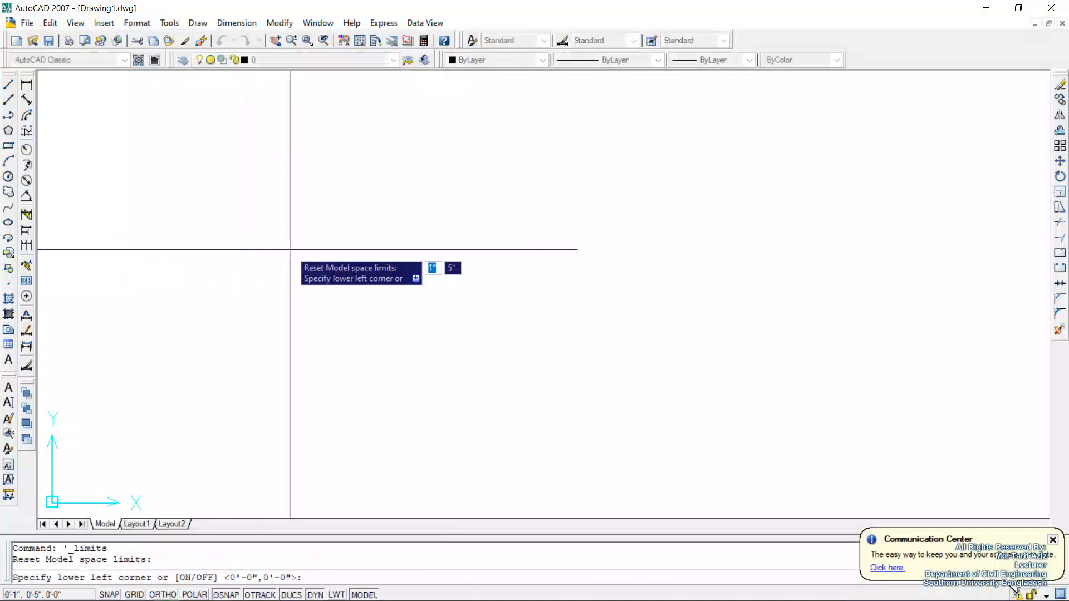
{"action": "type", "text": "1000"}
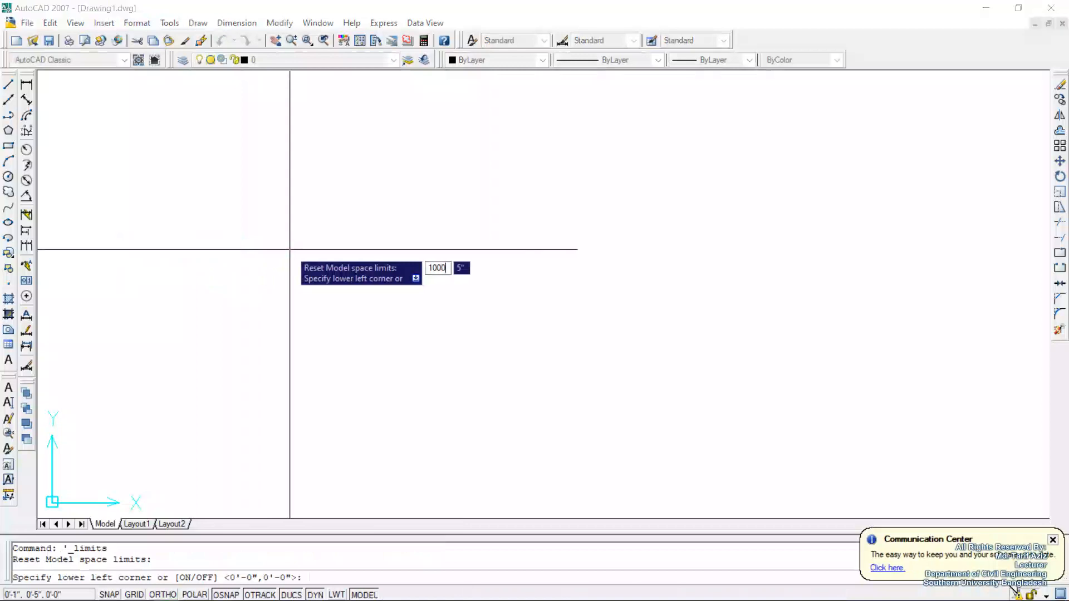
{"action": "type", "text": "0'"}
{"action": "key", "text": "Return"}
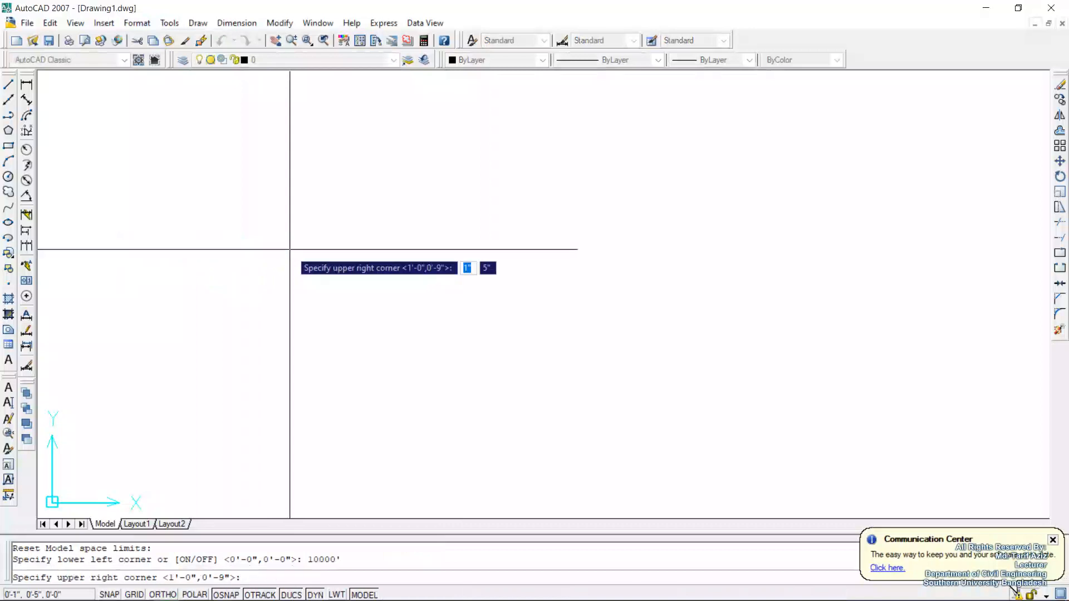
{"action": "type", "text": "10000"}
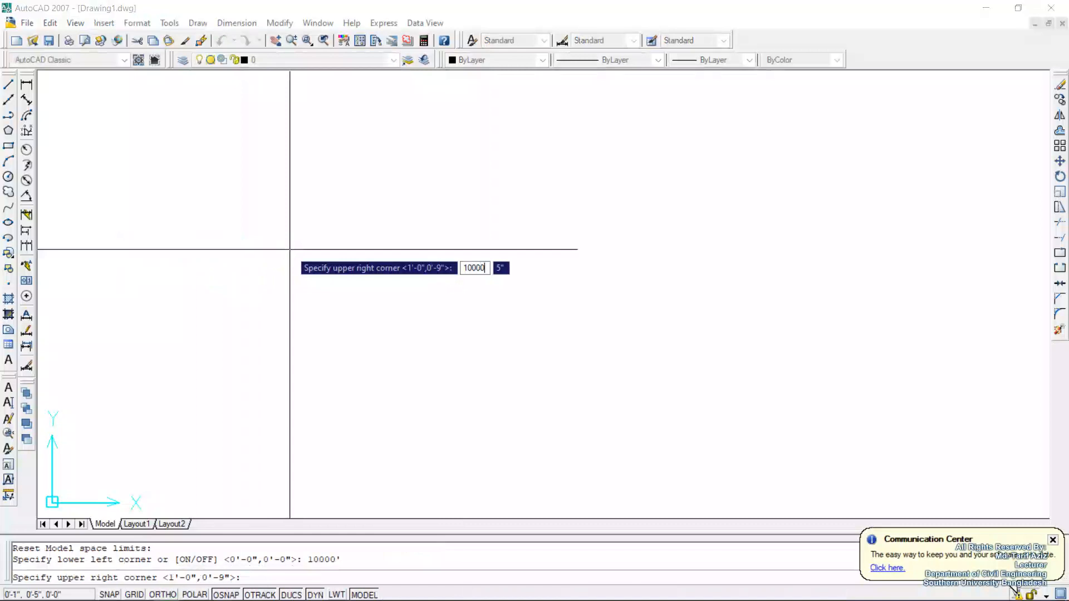
{"action": "type", "text": "0'"}
{"action": "key", "text": "Return"}
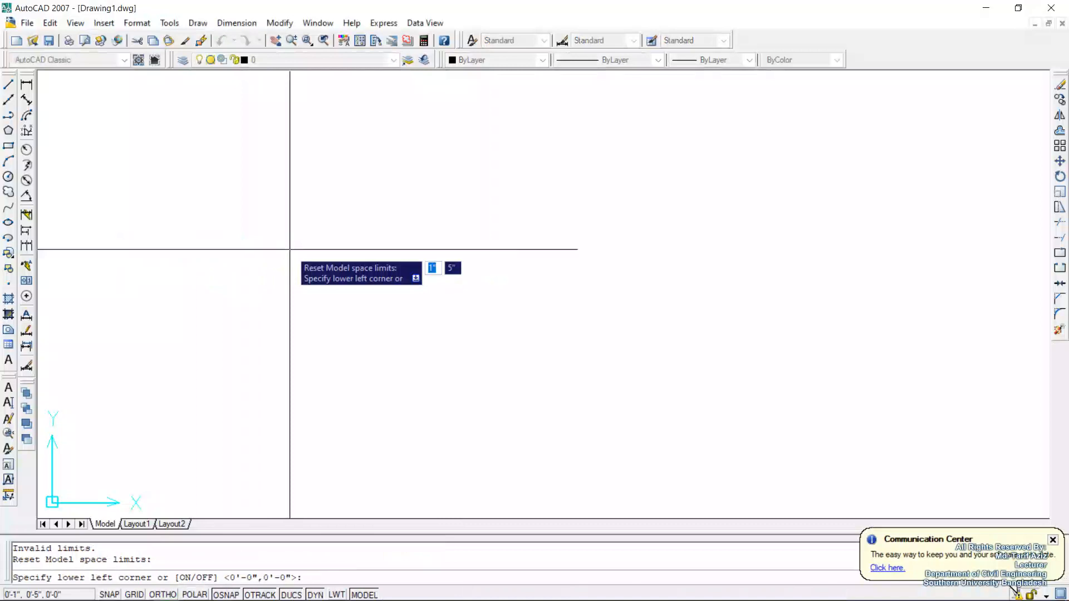
{"action": "key", "text": "Return"}
{"action": "key", "text": "Return"}
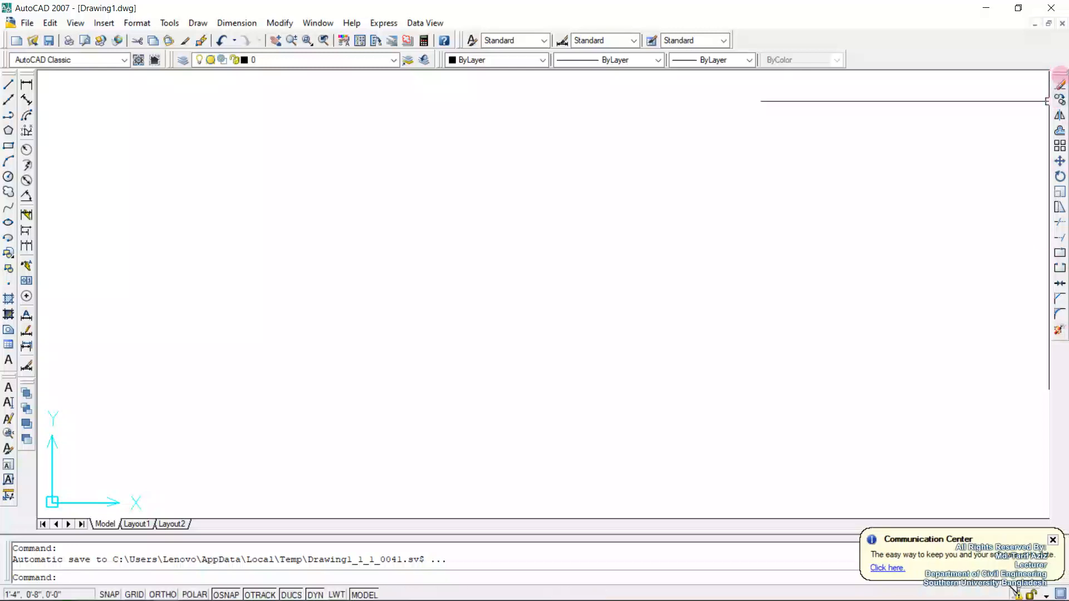
Dock the Modify toolbar alongside the Dimension toolbar and look over the list of available ACAD toolbars.
{"action": "left_click_drag", "start_coordinate": [1044, 87], "coordinate": [48, 77]}
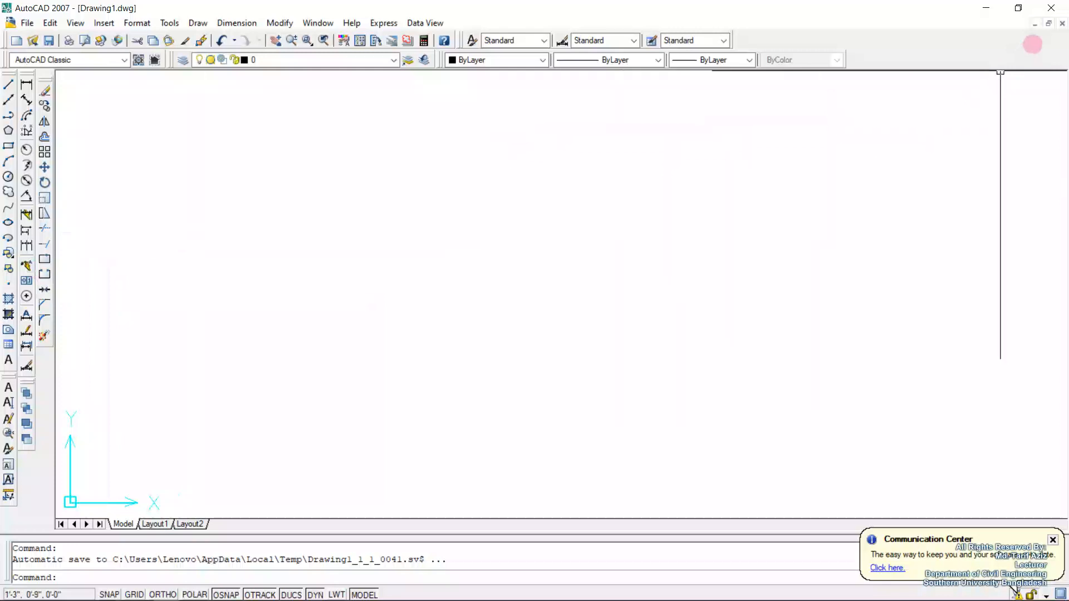
{"action": "right_click", "coordinate": [1033, 44]}
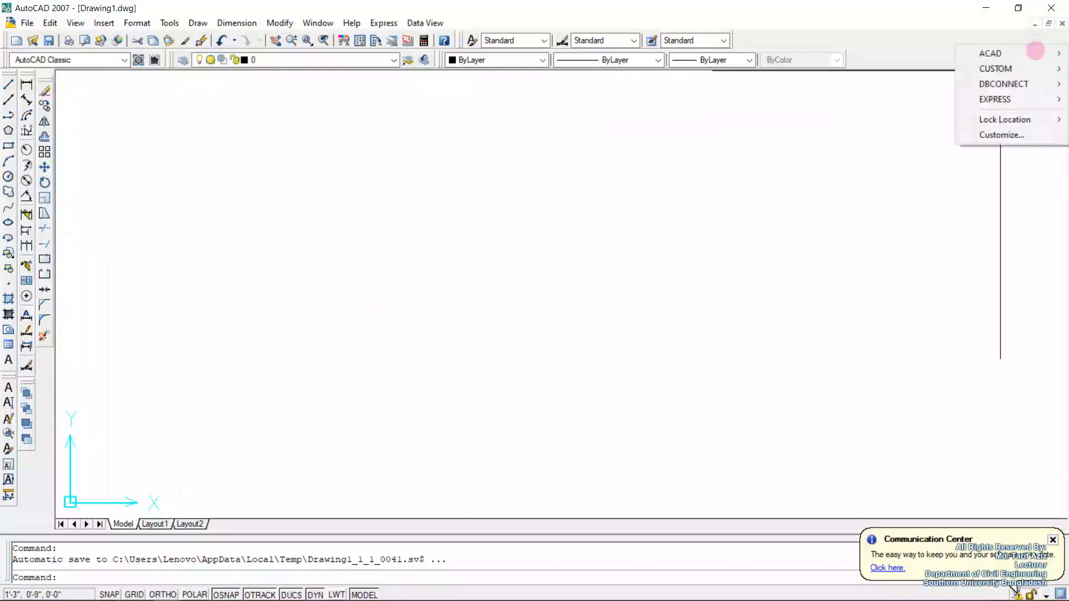
{"action": "mouse_move", "coordinate": [1035, 51]}
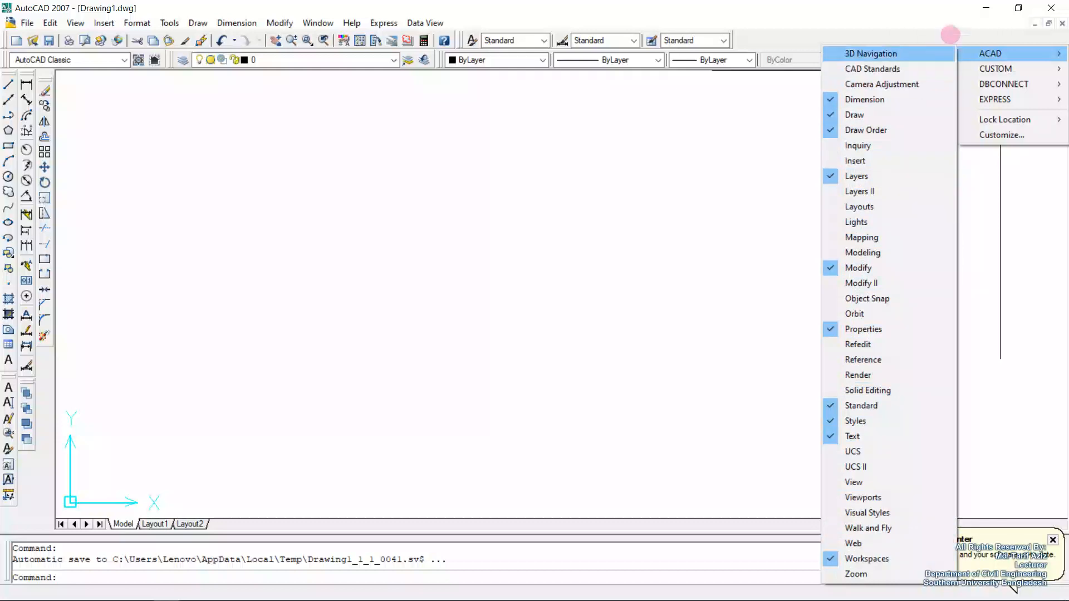
{"action": "left_click", "coordinate": [956, 26]}
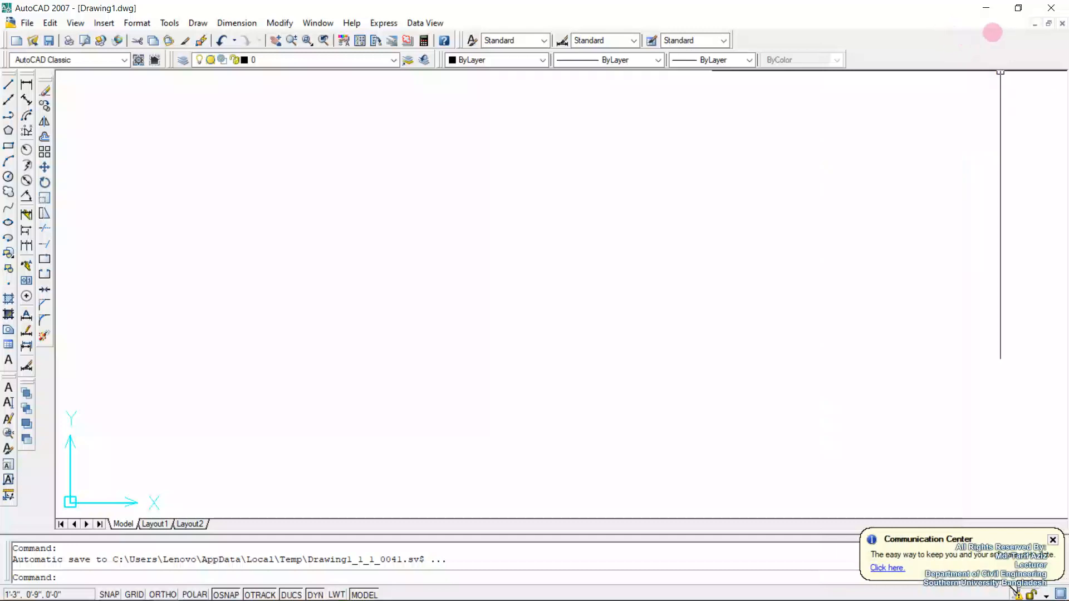
{"action": "right_click", "coordinate": [1027, 52]}
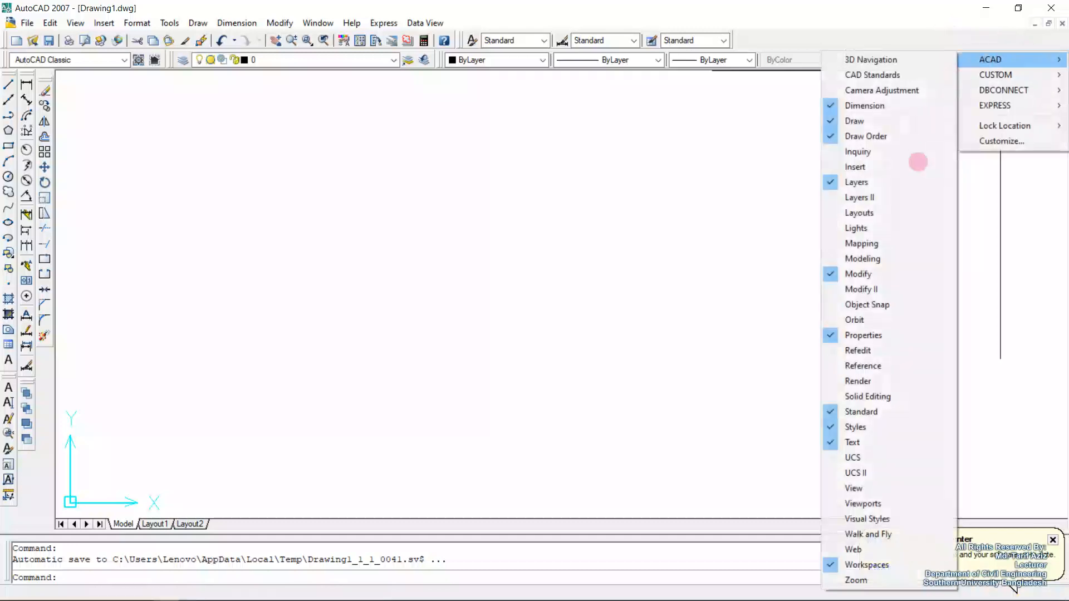
{"action": "left_click", "coordinate": [889, 37]}
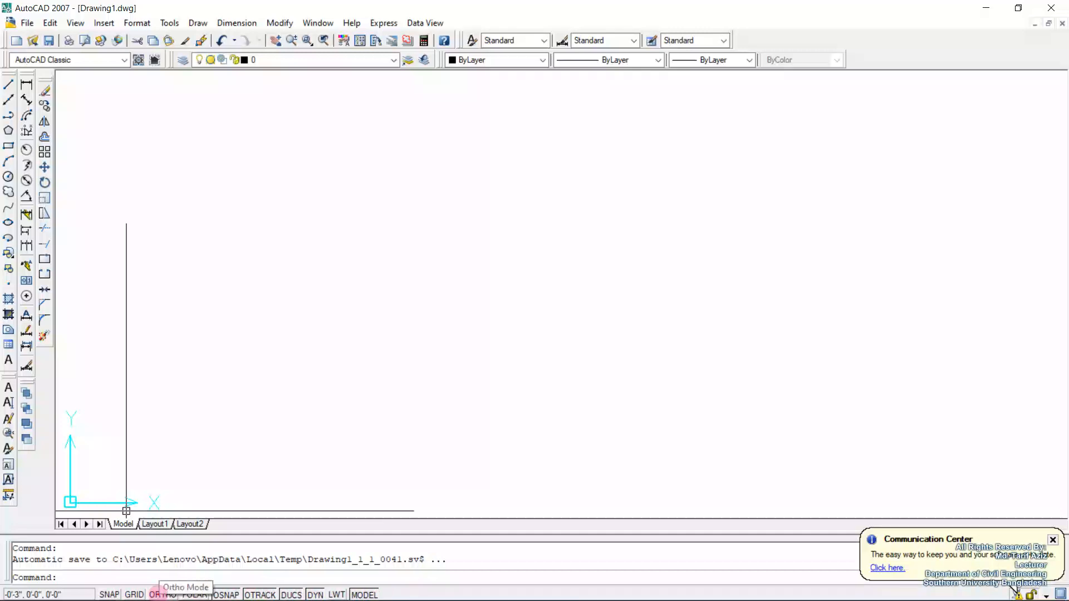
Turn on Ortho mode, try switching object snap, object snap tracking and the grid, and leave those three as they were.
{"action": "left_click", "coordinate": [157, 594]}
{"action": "left_click", "coordinate": [222, 594]}
{"action": "left_click", "coordinate": [223, 594]}
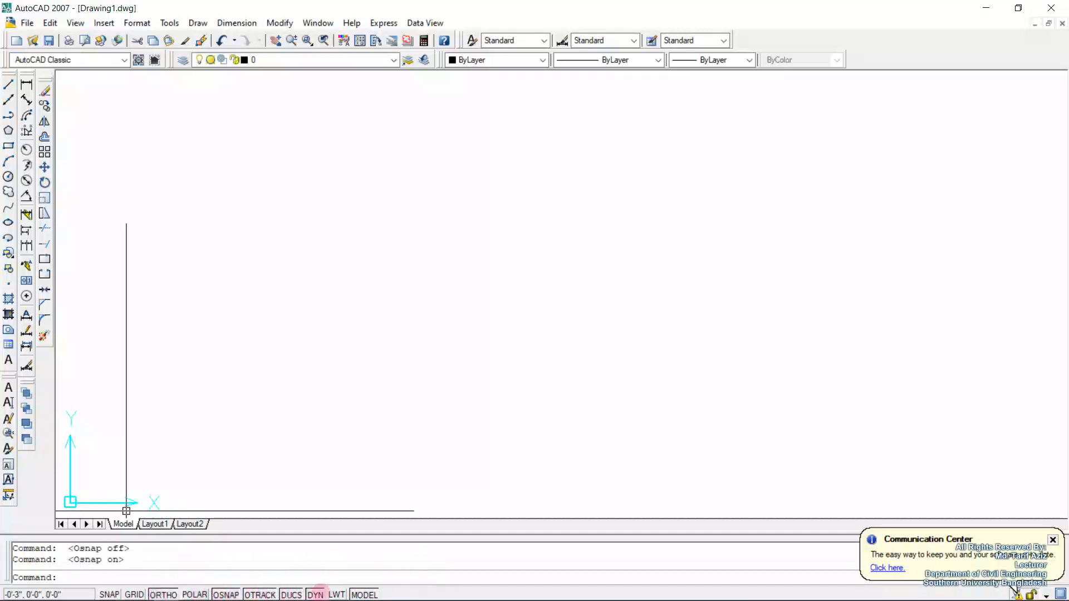
{"action": "left_click", "coordinate": [260, 595]}
{"action": "left_click", "coordinate": [260, 594]}
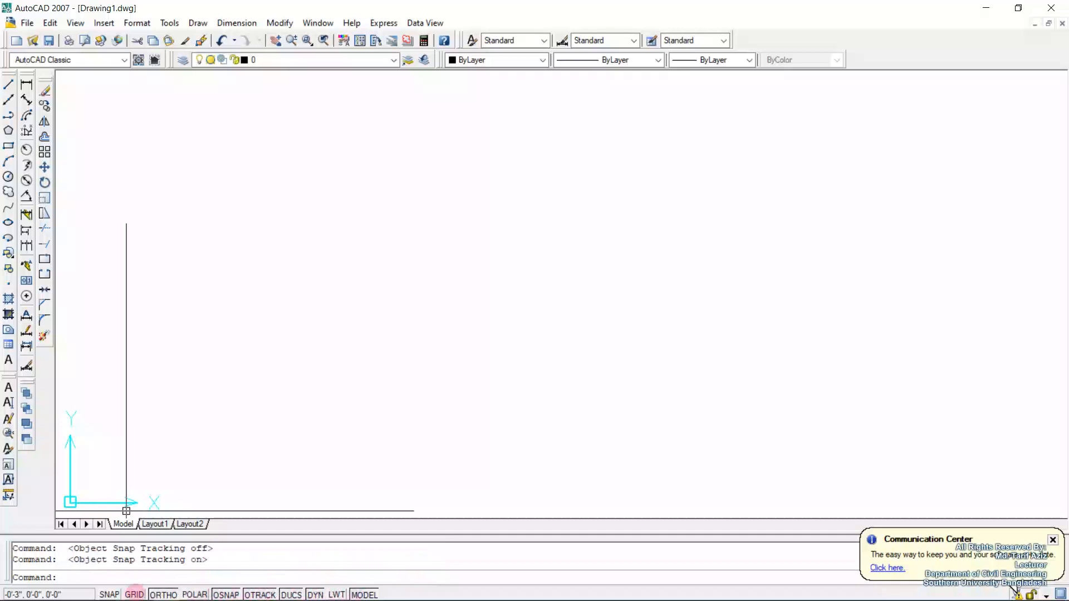
{"action": "left_click", "coordinate": [135, 594]}
{"action": "left_click", "coordinate": [134, 594]}
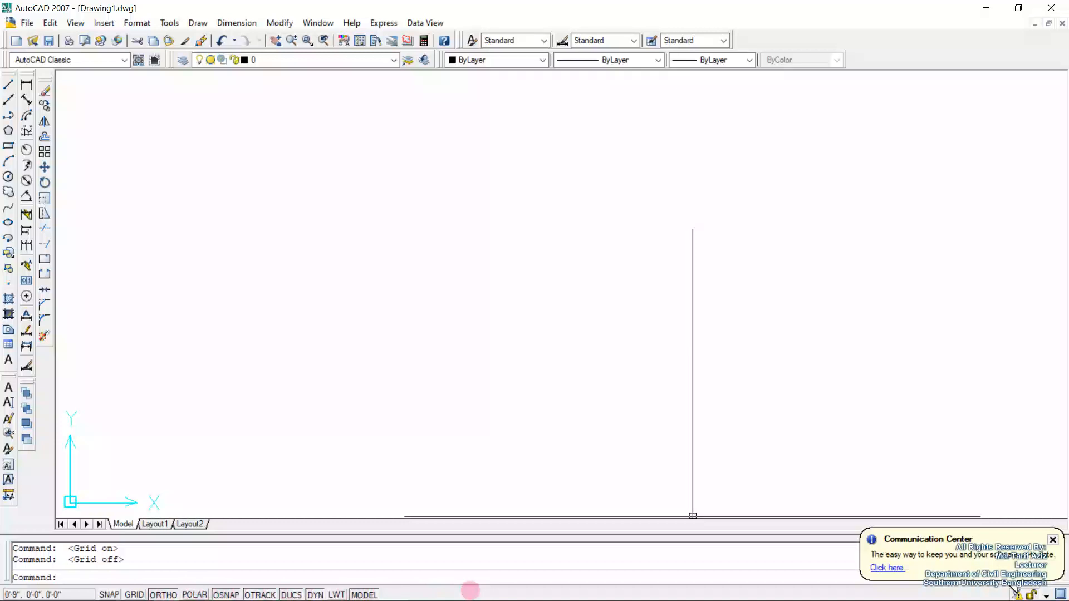
{"action": "right_click", "coordinate": [470, 591]}
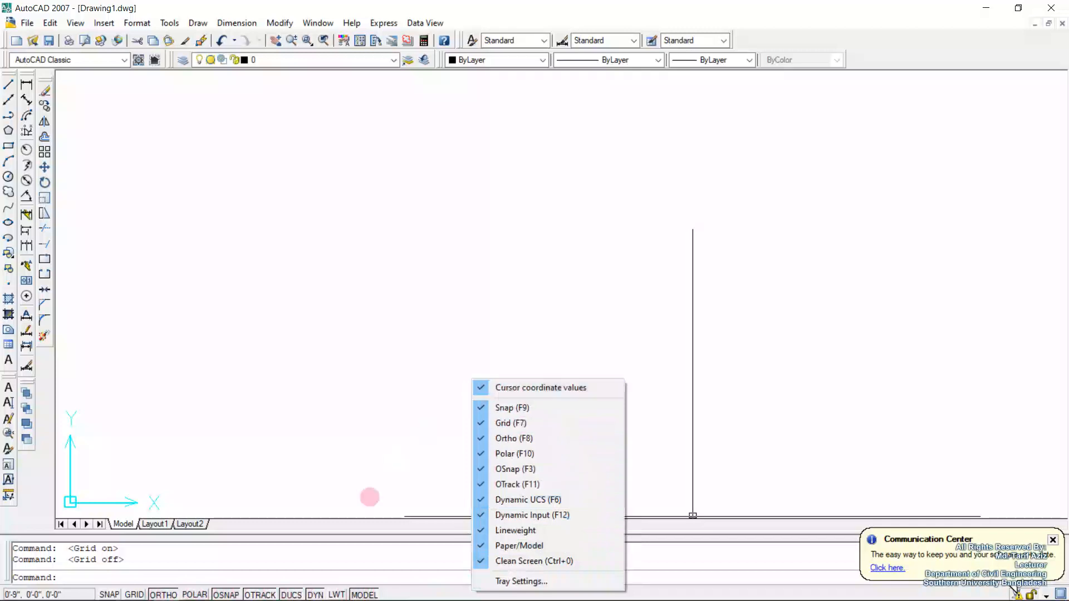
{"action": "left_click", "coordinate": [400, 591]}
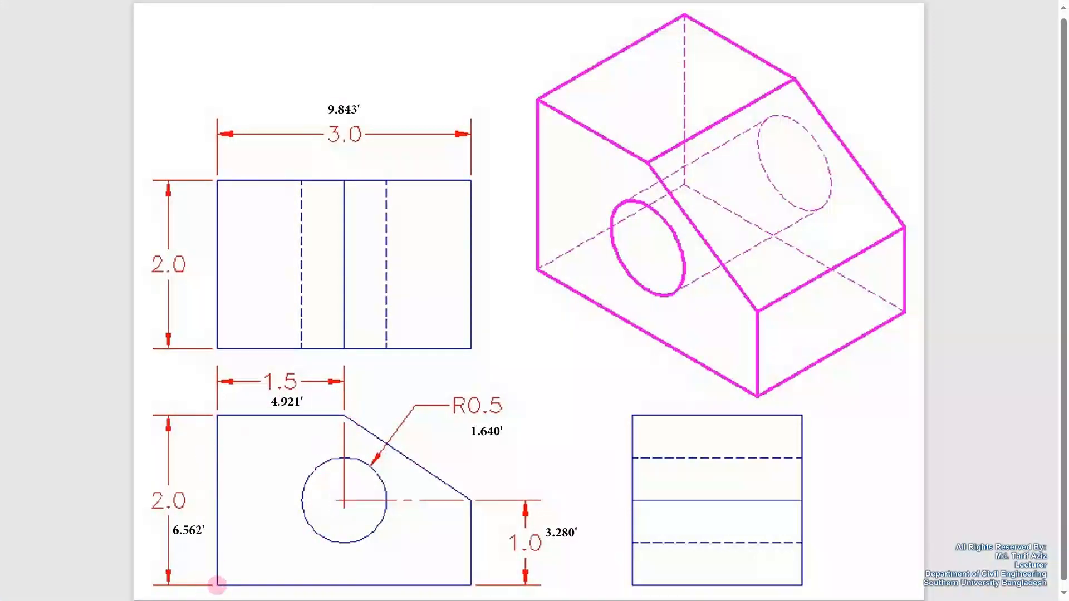
Check the overall length on the reference drawing and dismiss the low-battery notice.
{"action": "left_click", "coordinate": [339, 109]}
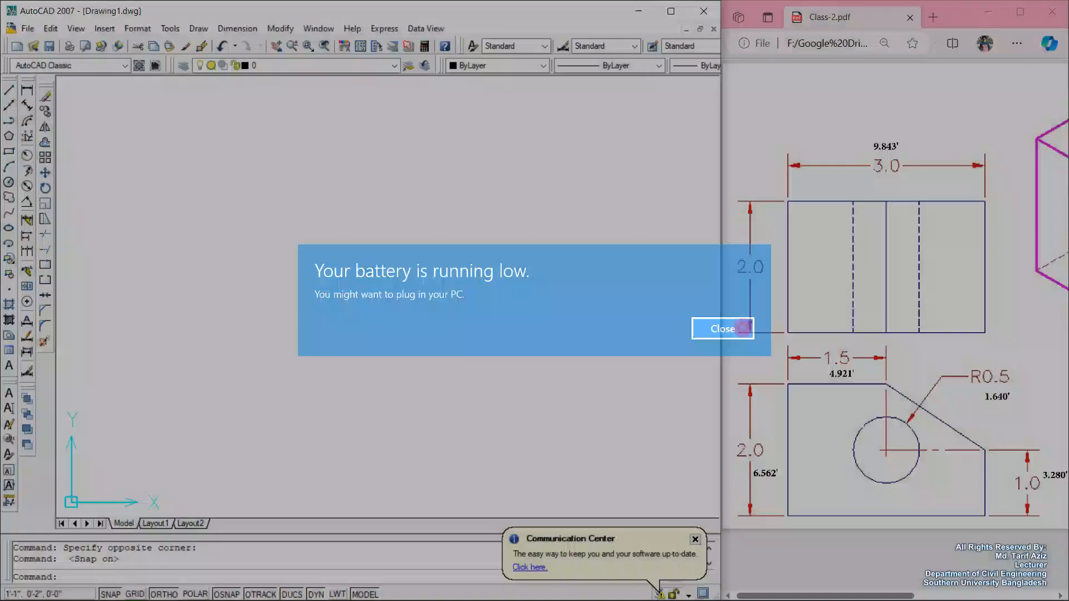
{"action": "left_click", "coordinate": [743, 328]}
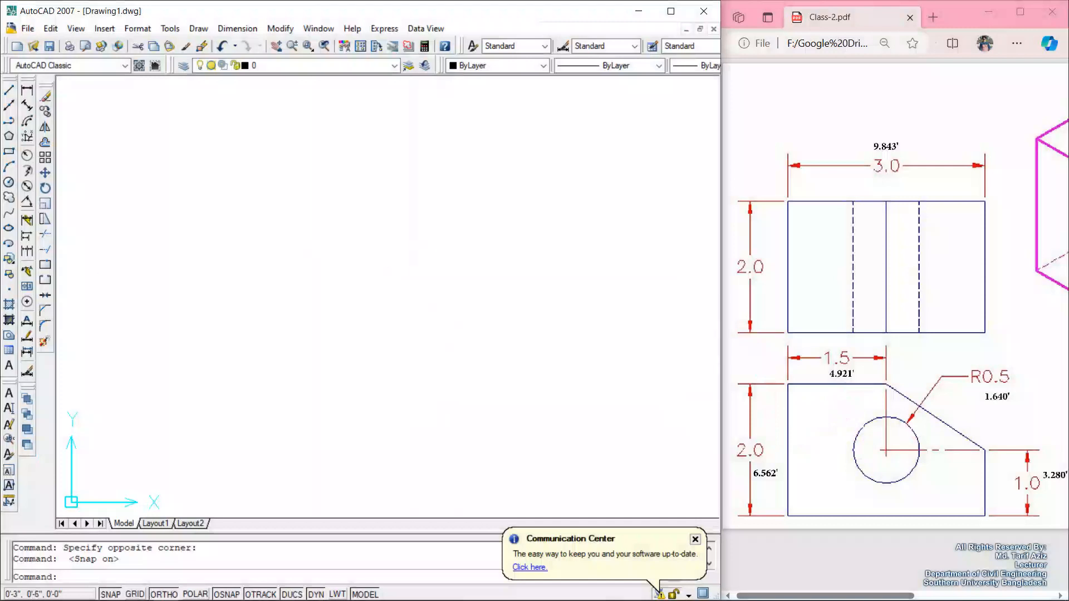
{"action": "left_click", "coordinate": [239, 248]}
{"action": "left_click", "coordinate": [239, 297]}
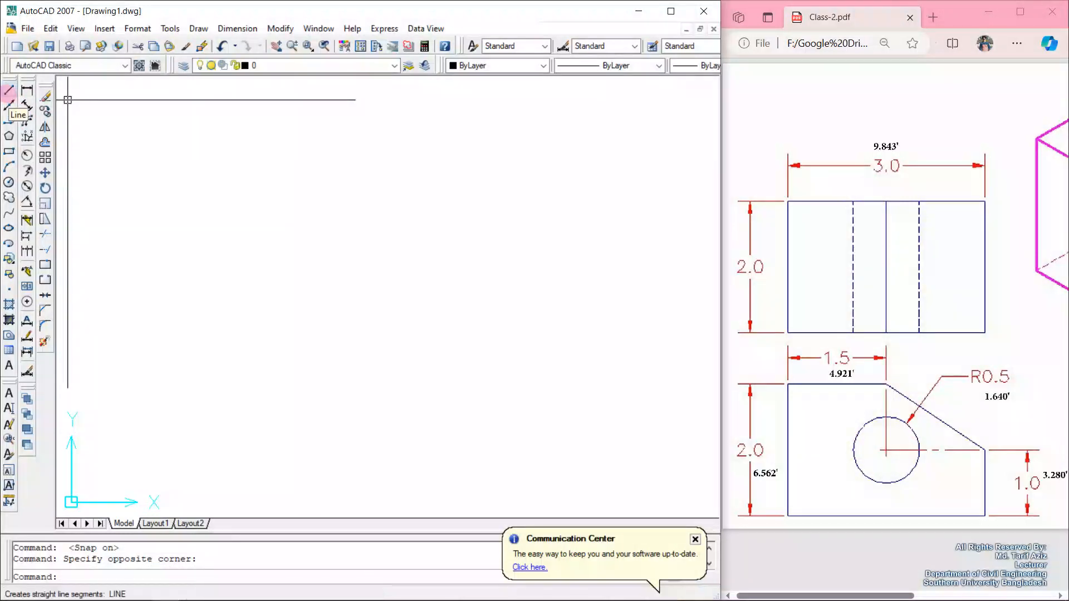
Draw a horizontal line 9.843' long to the right from a freely placed start point and end the Line command.
{"action": "left_click", "coordinate": [9, 90]}
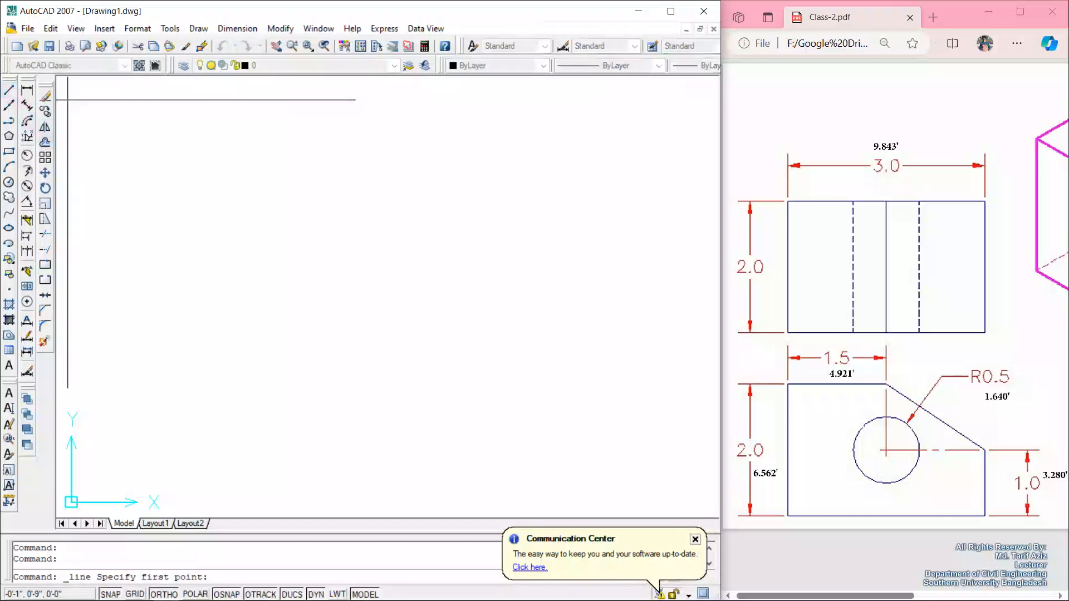
{"action": "left_click", "coordinate": [166, 321]}
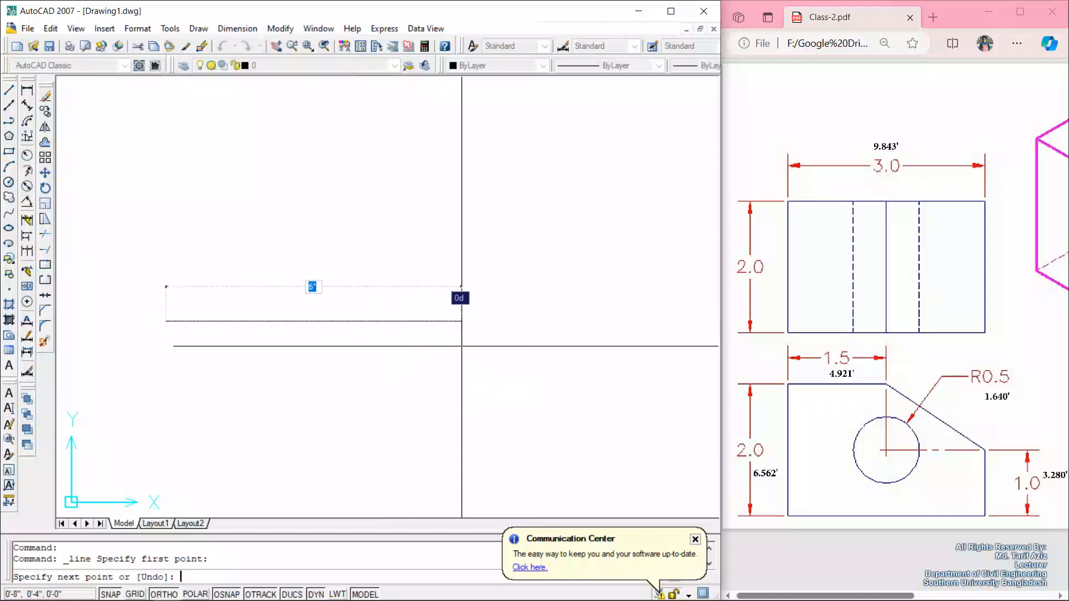
{"action": "type", "text": "9.843'"}
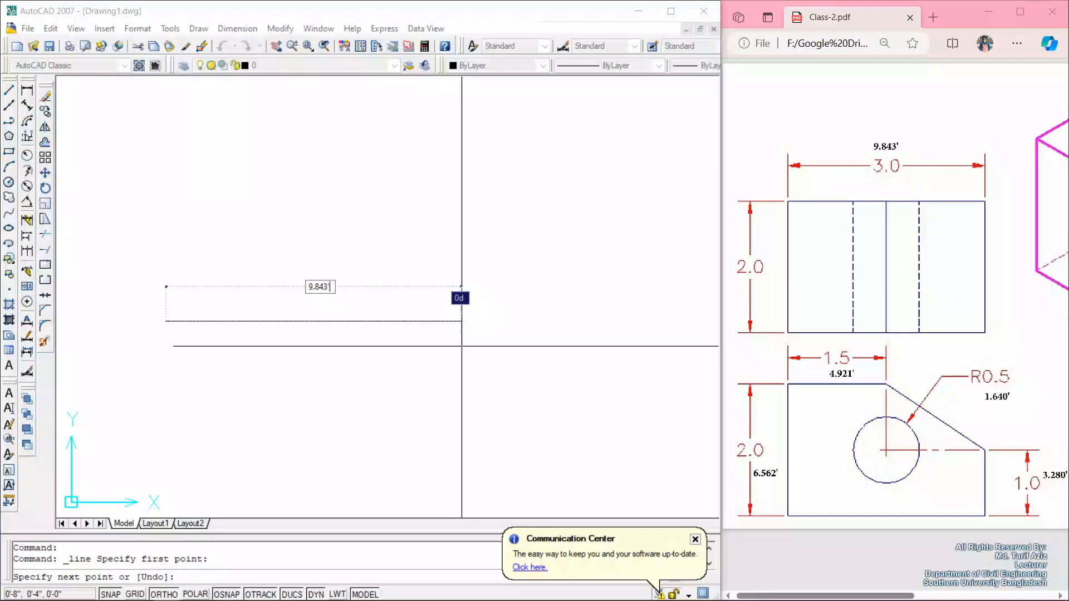
{"action": "key", "text": "Return"}
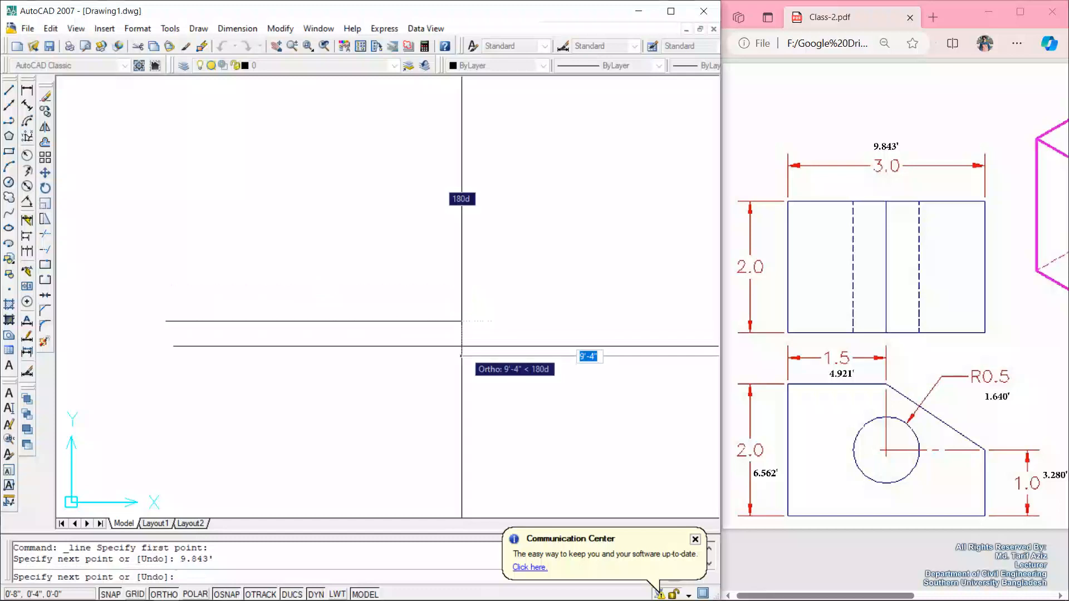
{"action": "scroll", "coordinate": [362, 349], "scroll_direction": "down", "scroll_amount": 3}
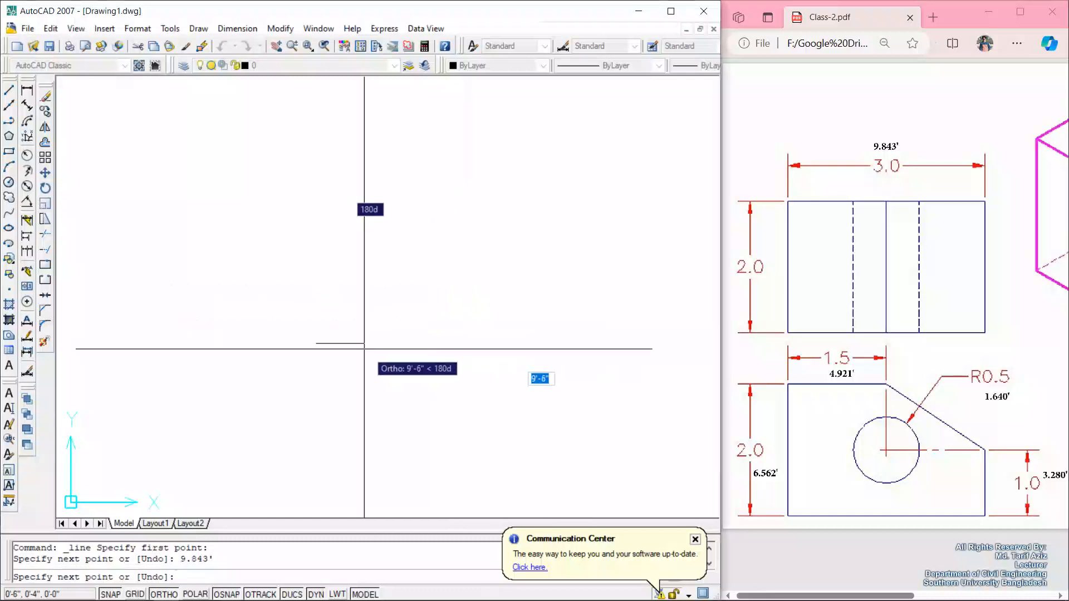
{"action": "scroll", "coordinate": [436, 349], "scroll_direction": "down", "scroll_amount": 2}
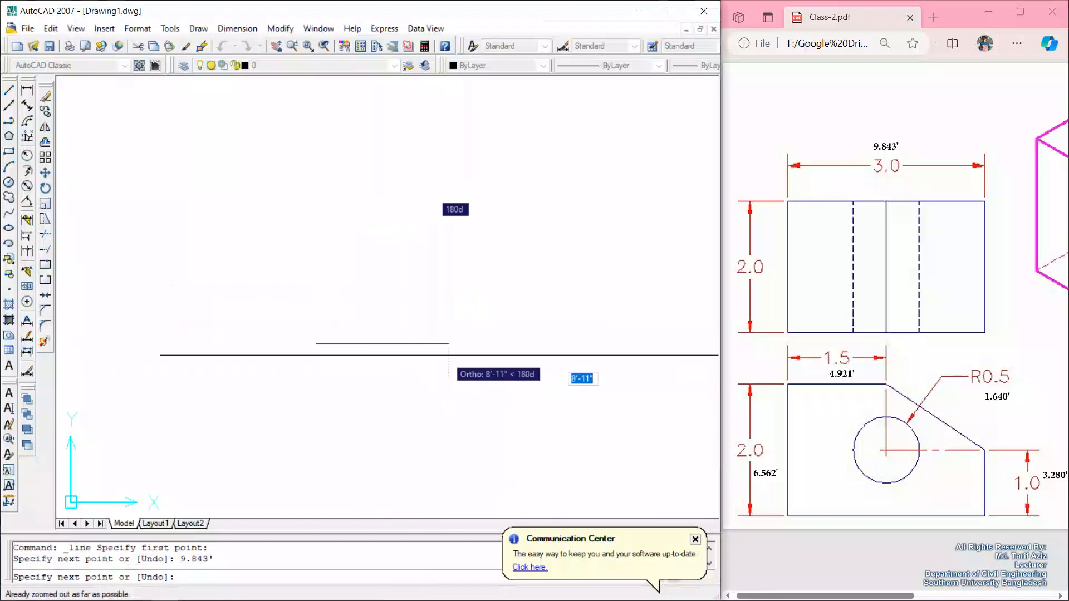
{"action": "key", "text": "Escape"}
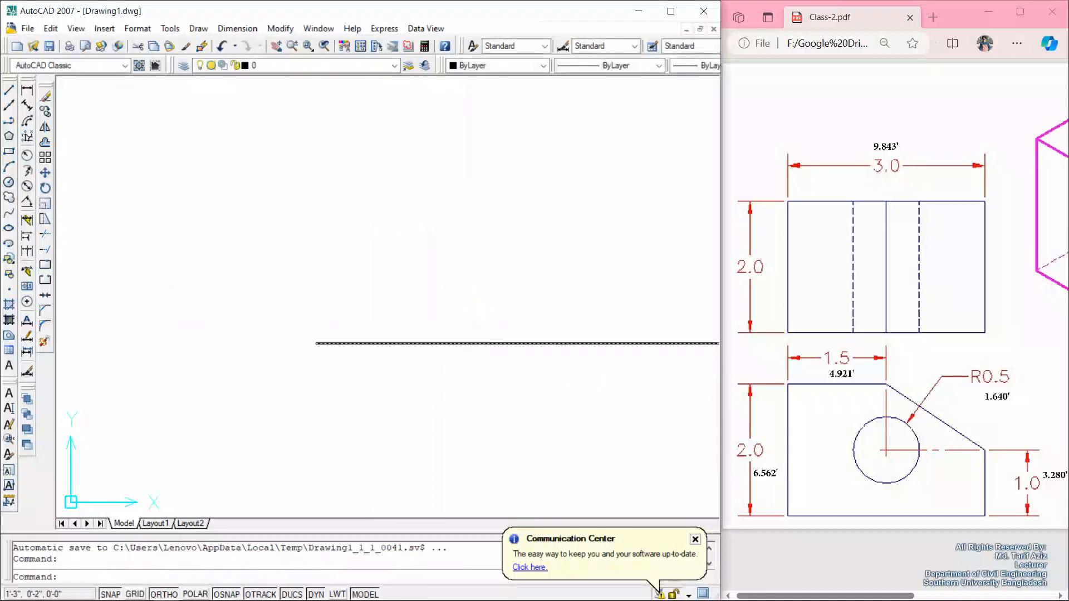
Zoom out with the All option of the Zoom command to fit the whole horizontal line in view.
{"action": "scroll", "coordinate": [462, 341], "scroll_direction": "down", "scroll_amount": 3}
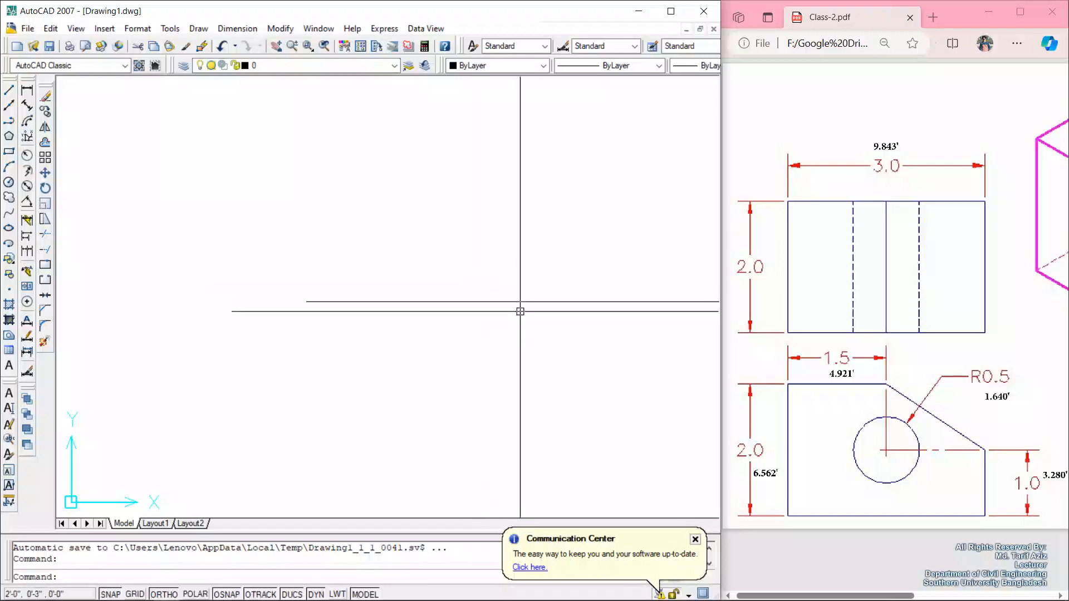
{"action": "scroll", "coordinate": [520, 331], "scroll_direction": "down", "scroll_amount": 2}
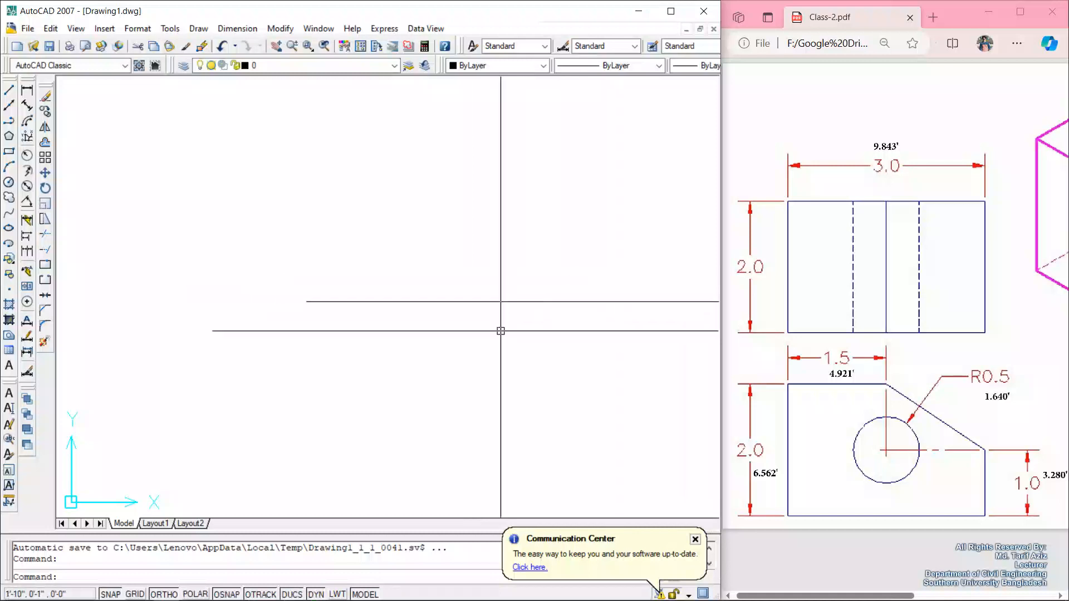
{"action": "left_click", "coordinate": [427, 239]}
{"action": "type", "text": "z"}
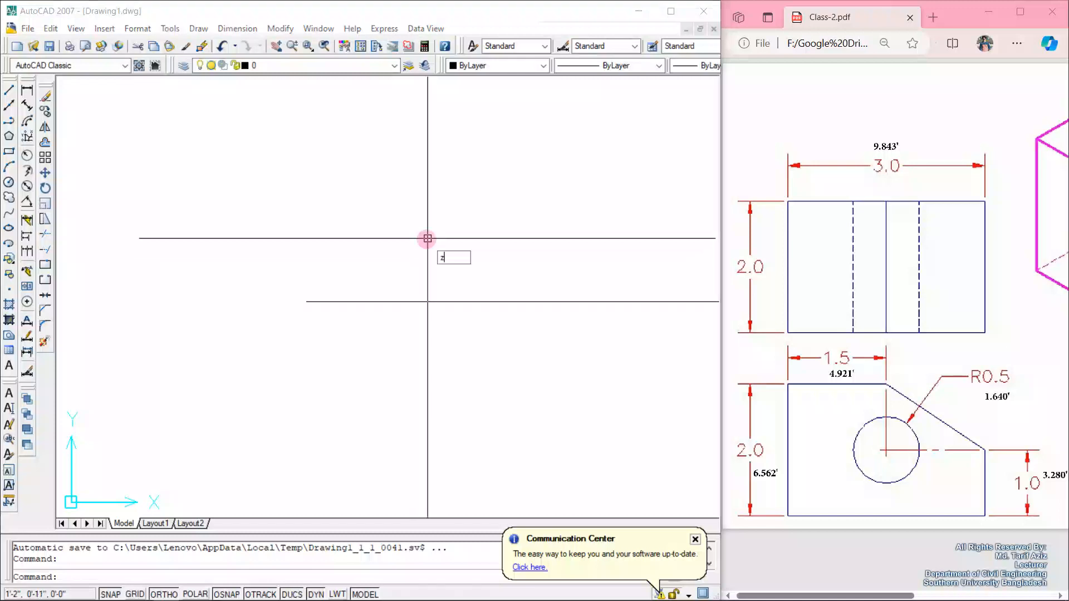
{"action": "key", "text": "Return"}
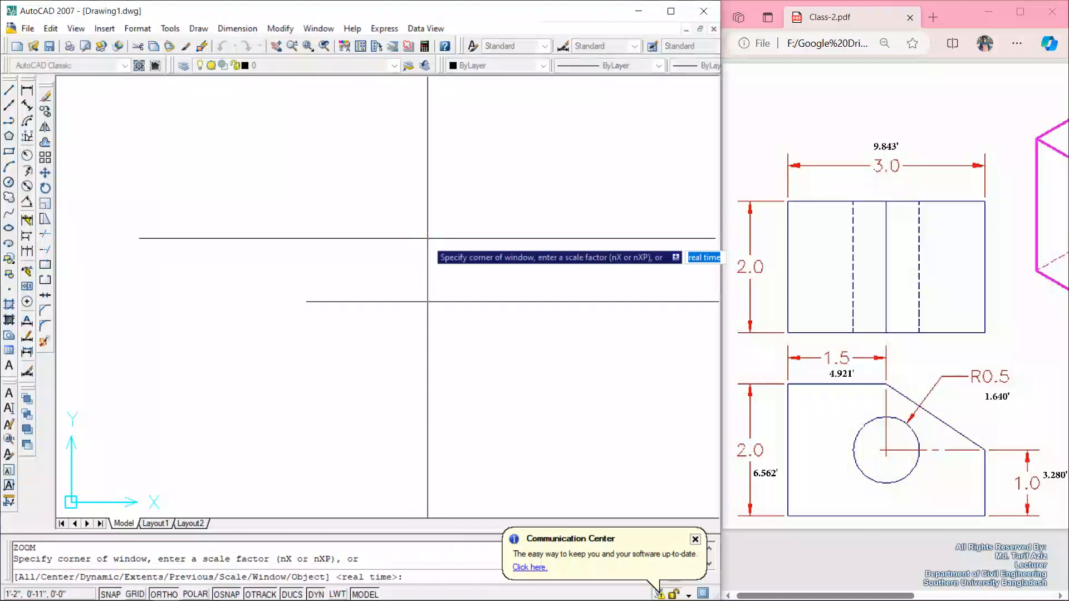
{"action": "type", "text": "a"}
{"action": "key", "text": "Return"}
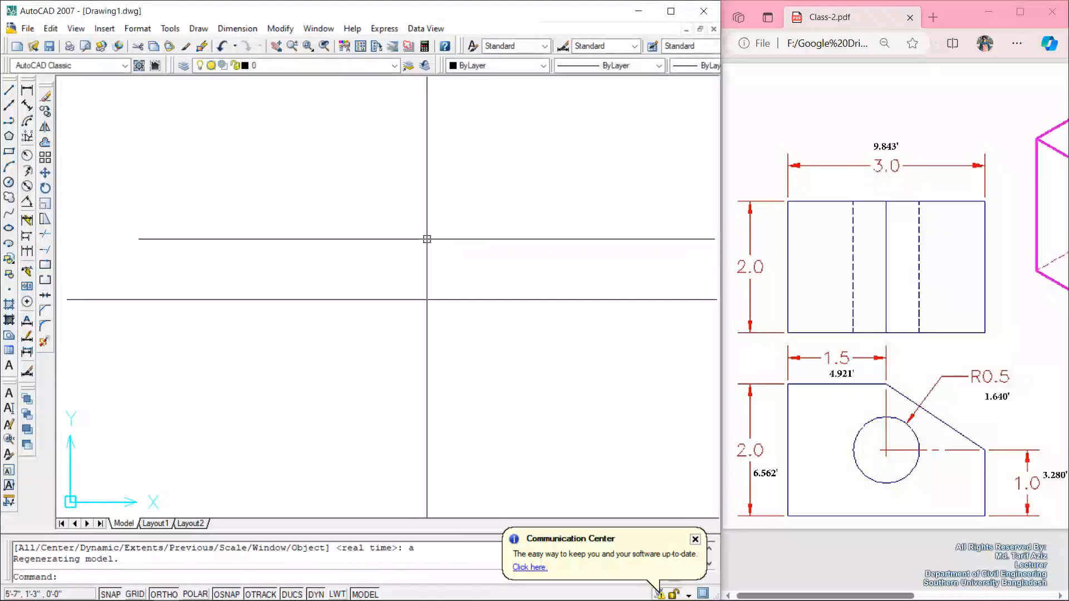
Start the Line command and check that object snap and tracking are on with all object snap modes selected.
{"action": "scroll", "coordinate": [427, 239], "scroll_direction": "down", "scroll_amount": 5}
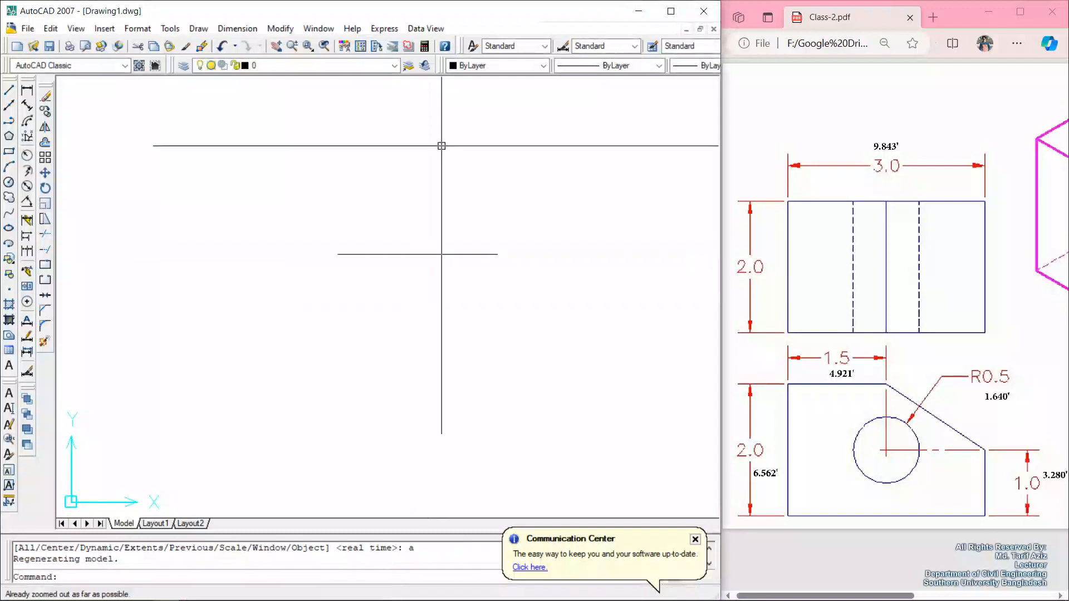
{"action": "scroll", "coordinate": [475, 156], "scroll_direction": "up", "scroll_amount": 3}
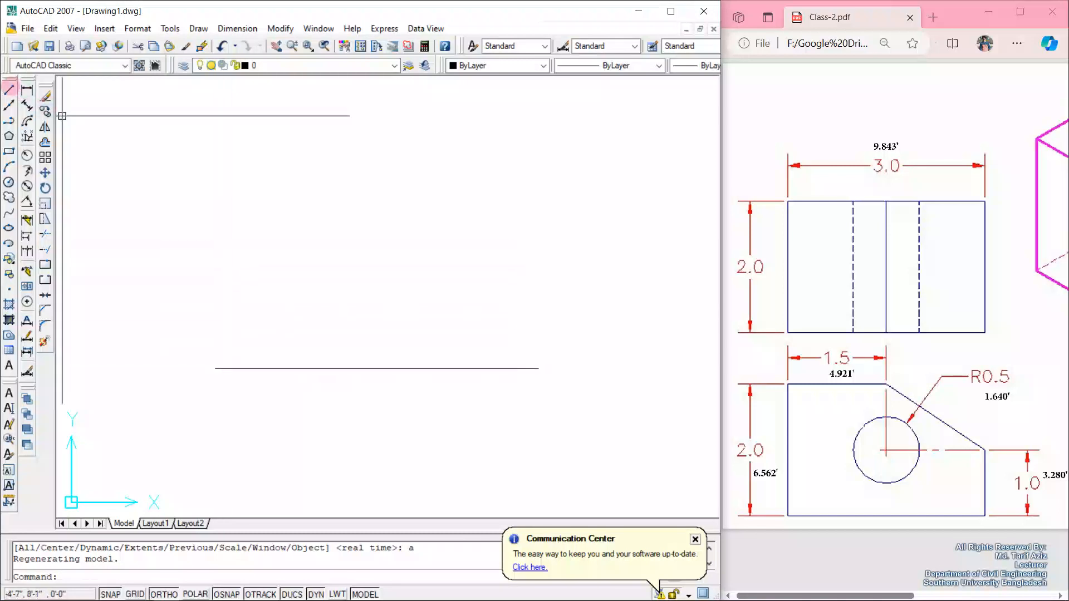
{"action": "left_click", "coordinate": [9, 89]}
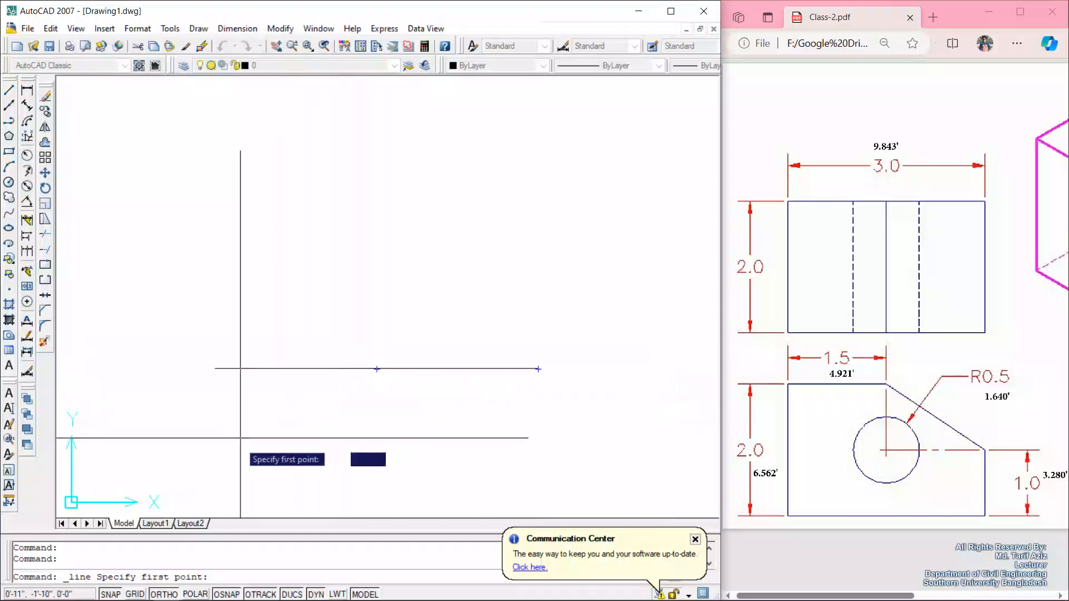
{"action": "left_click", "coordinate": [225, 594]}
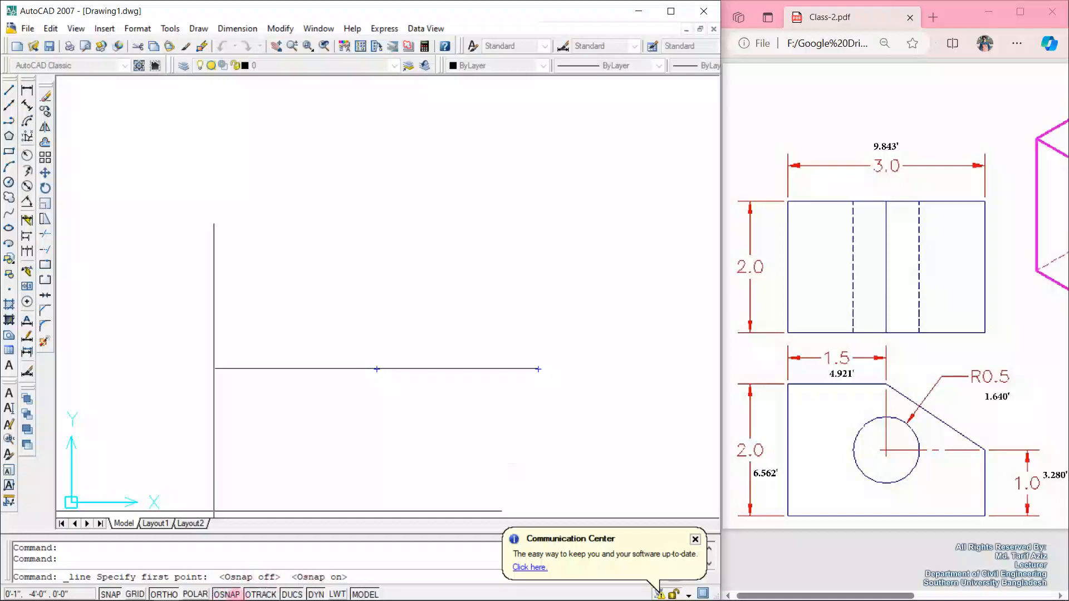
{"action": "left_click", "coordinate": [226, 593]}
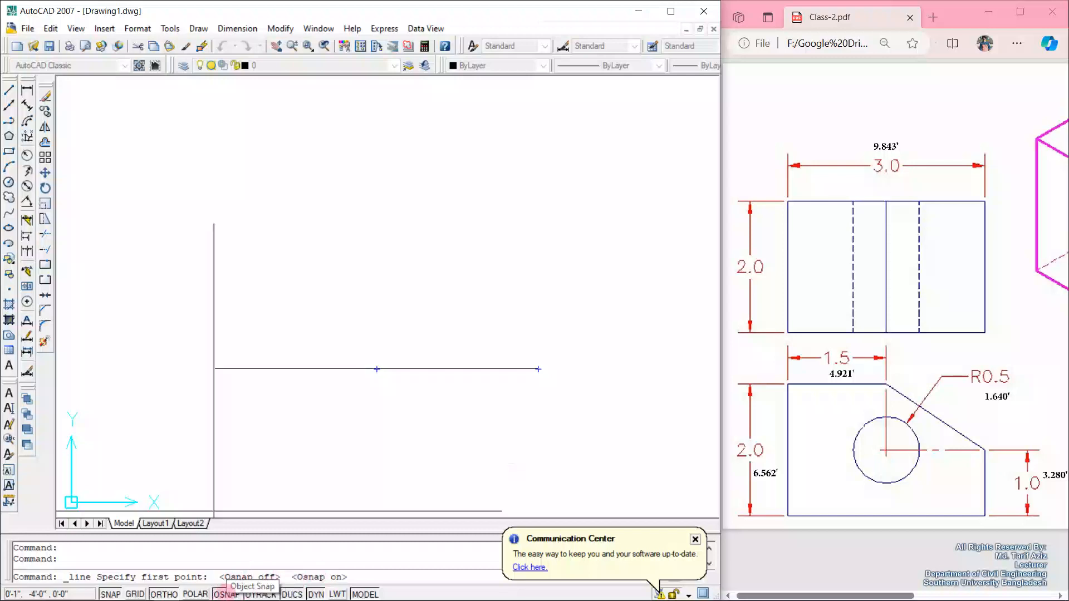
{"action": "right_click", "coordinate": [225, 592]}
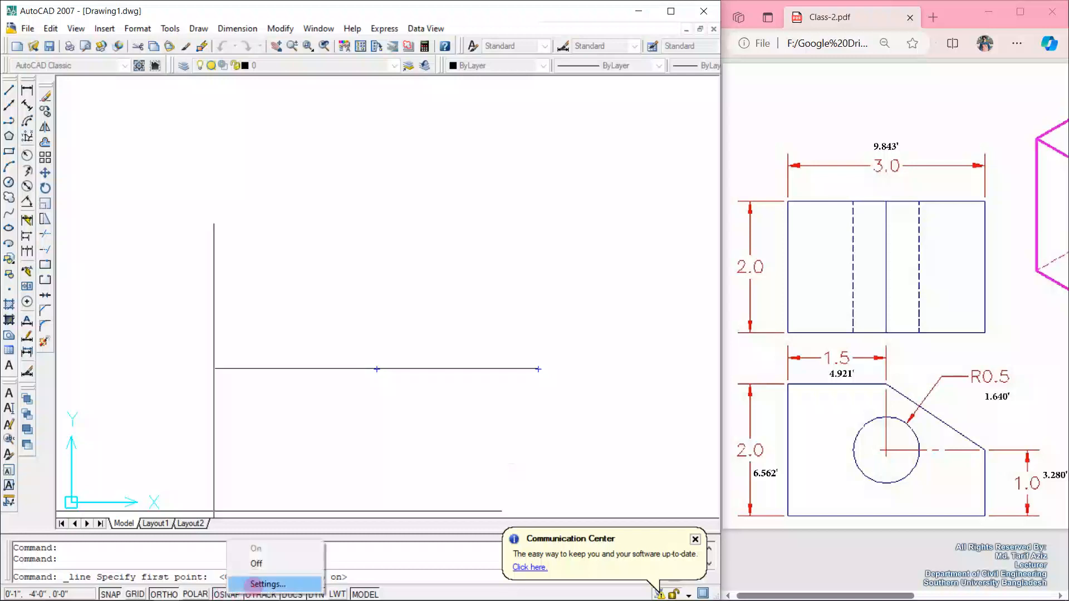
{"action": "left_click", "coordinate": [248, 584]}
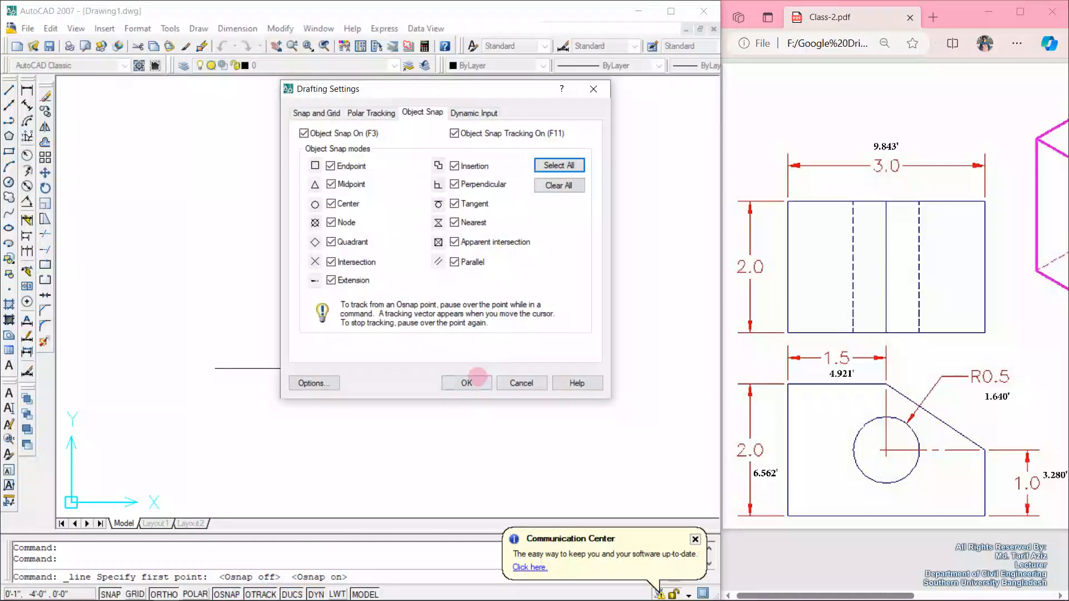
{"action": "left_click", "coordinate": [466, 383]}
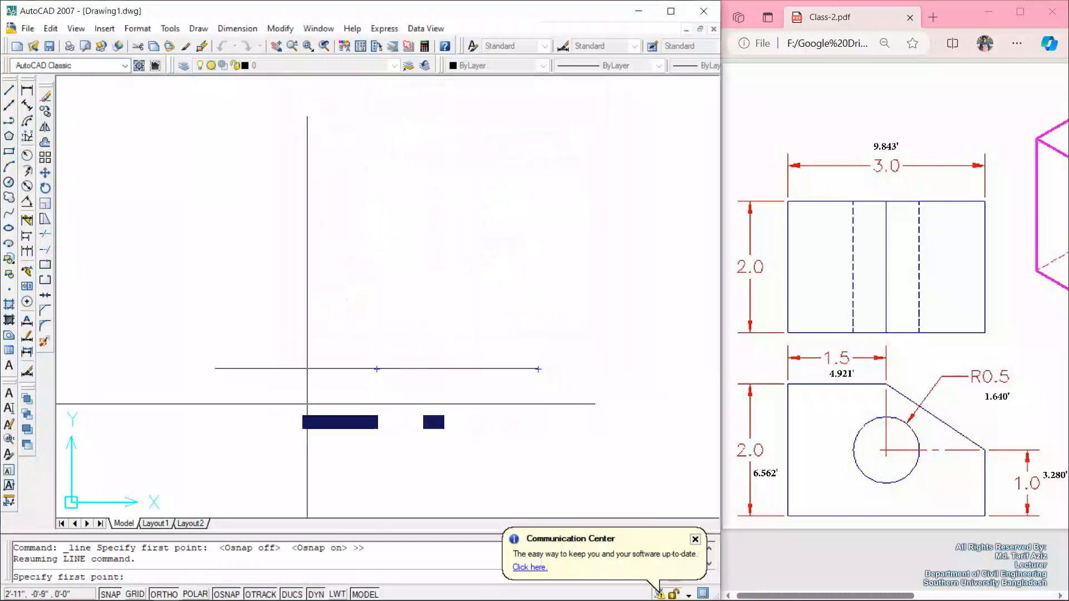
Draw a vertical line 6.562' long upward from the left endpoint of the horizontal base line.
{"action": "left_click", "coordinate": [216, 370]}
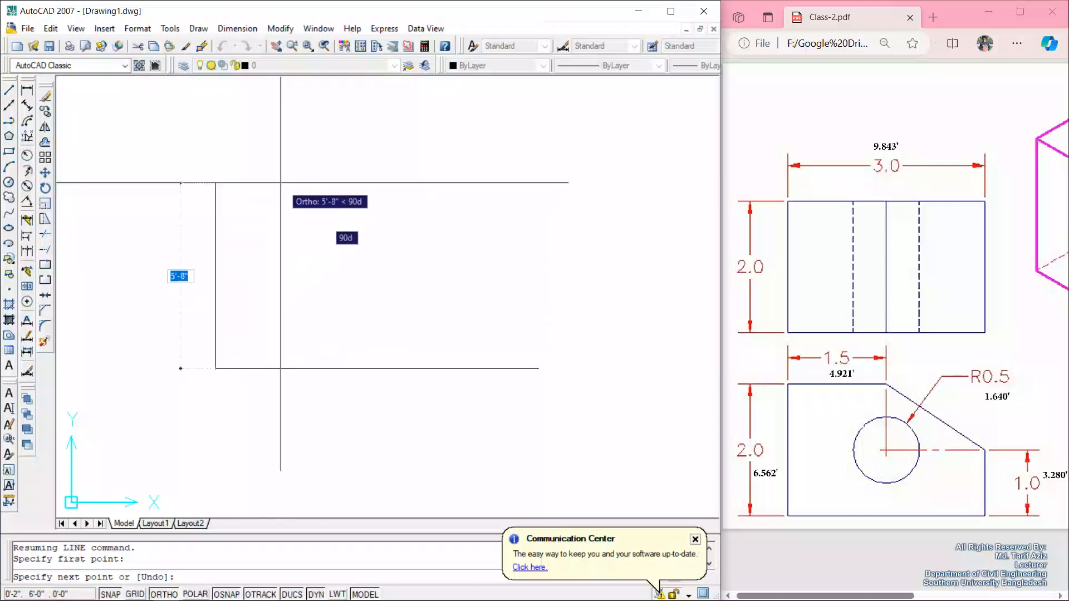
{"action": "type", "text": "6.56"}
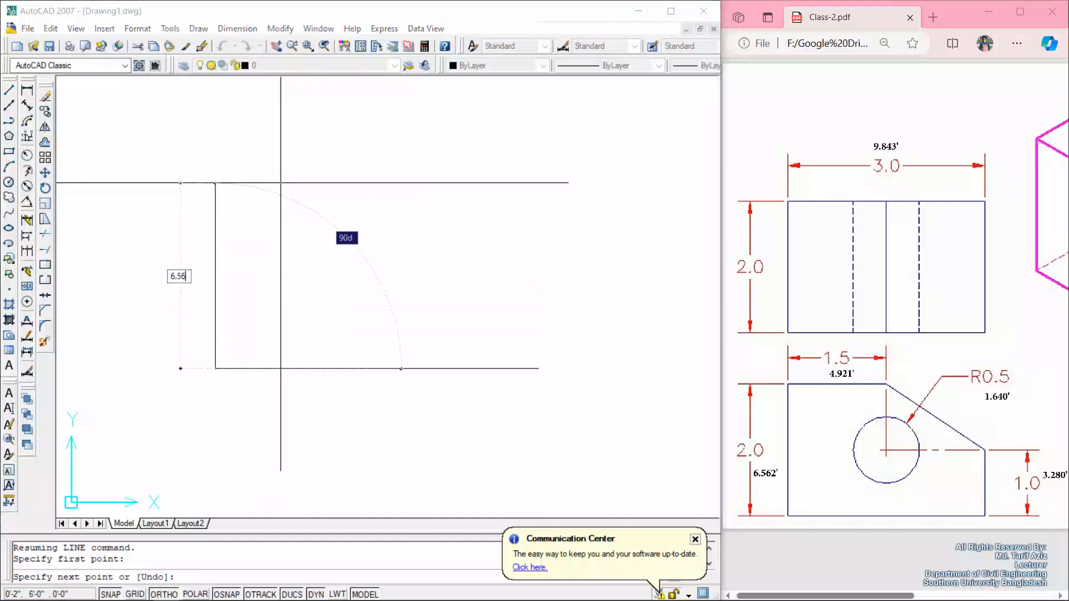
{"action": "type", "text": "2'"}
{"action": "key", "text": "Return"}
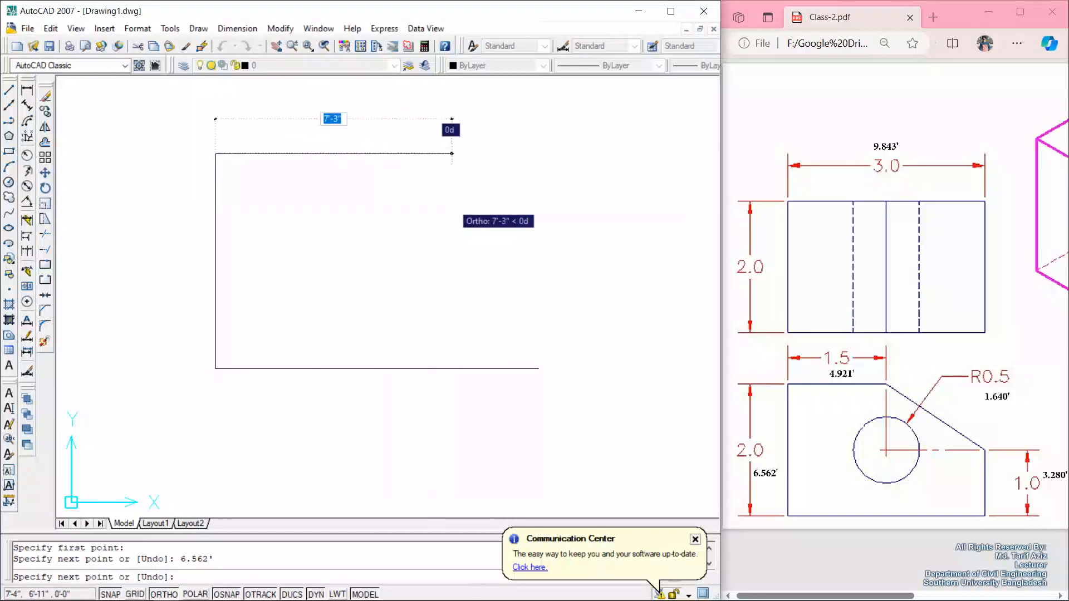
Continue with a horizontal segment 4.921' long to the right from the top of the vertical line, and end the Line command.
{"action": "left_click", "coordinate": [451, 204]}
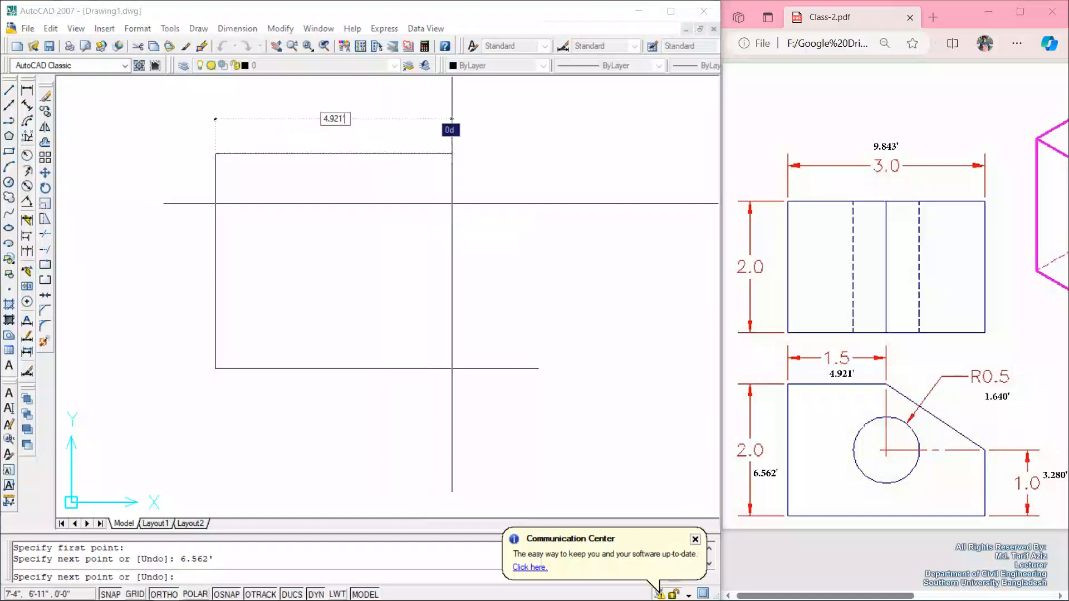
{"action": "type", "text": "4.921'"}
{"action": "key", "text": "Return"}
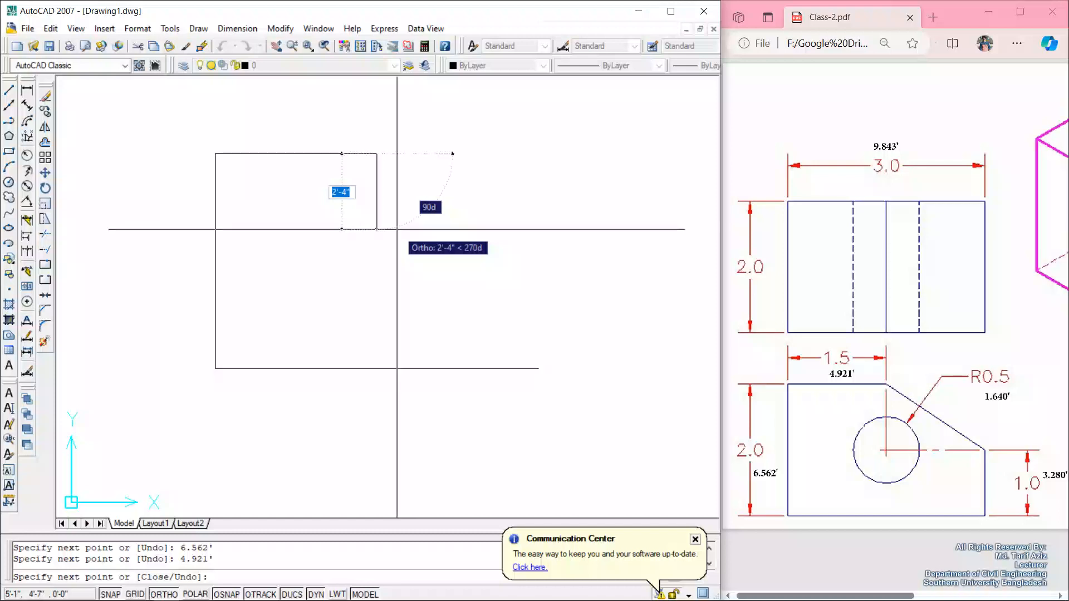
{"action": "key", "text": "Escape"}
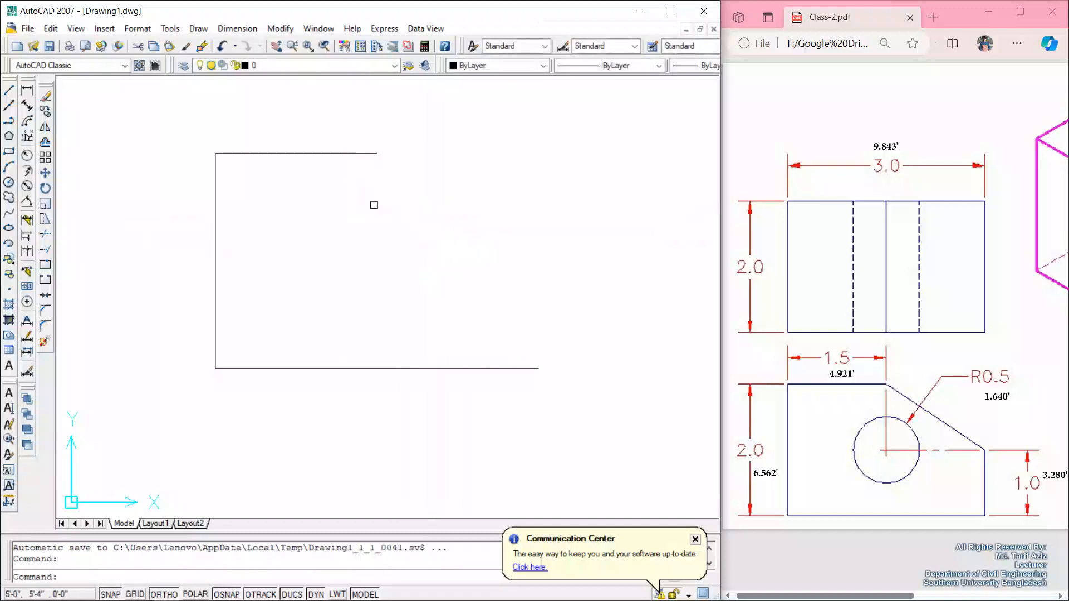
Repeat the Line command and draw a 3.28' segment straight up from the right endpoint of the base line.
{"action": "right_click", "coordinate": [285, 216]}
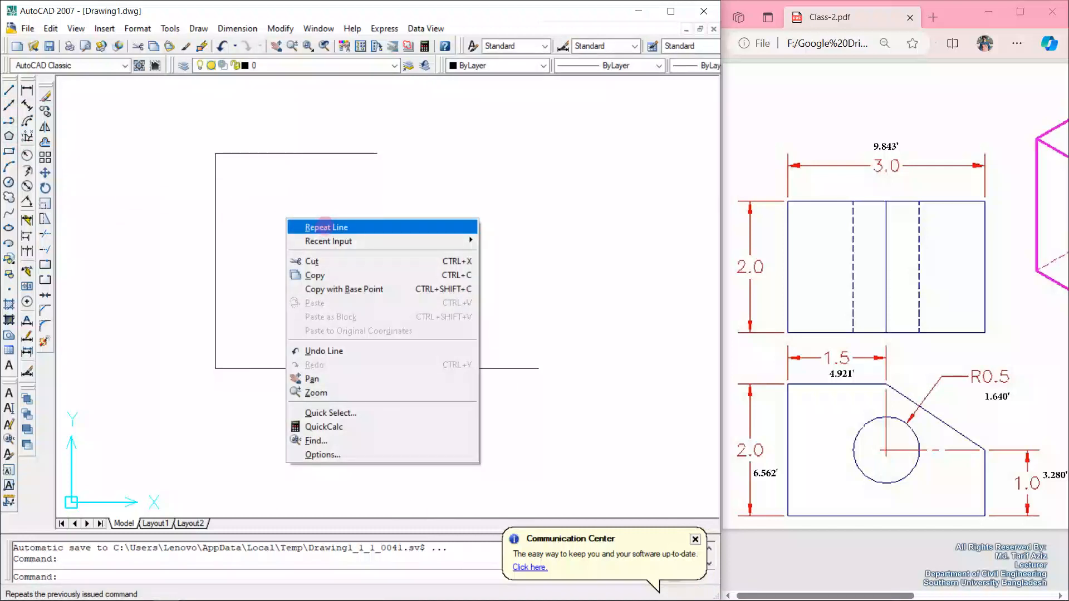
{"action": "left_click", "coordinate": [326, 227]}
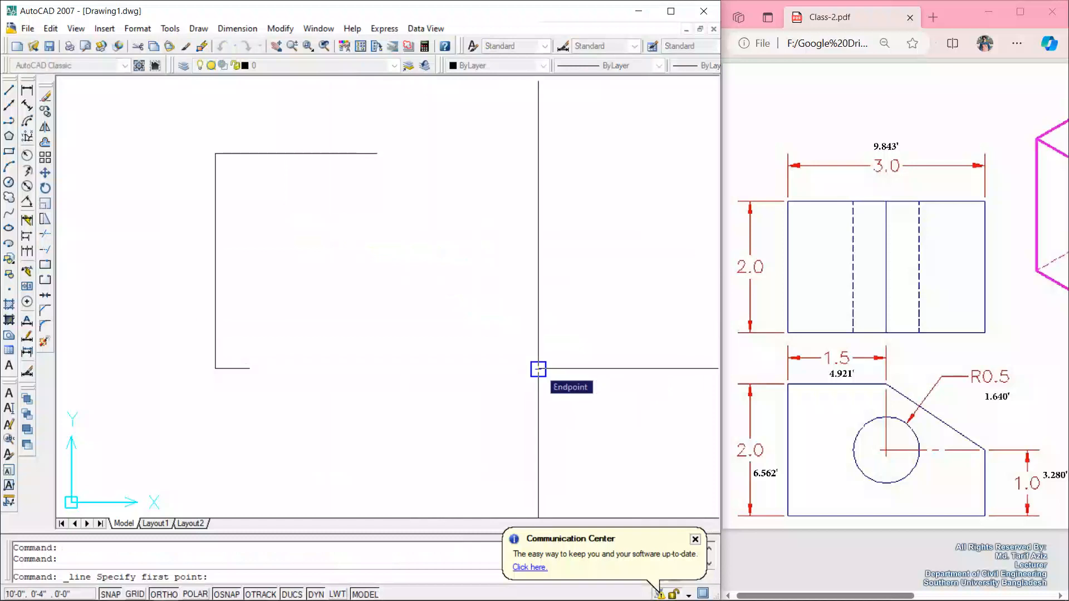
{"action": "left_click", "coordinate": [538, 369]}
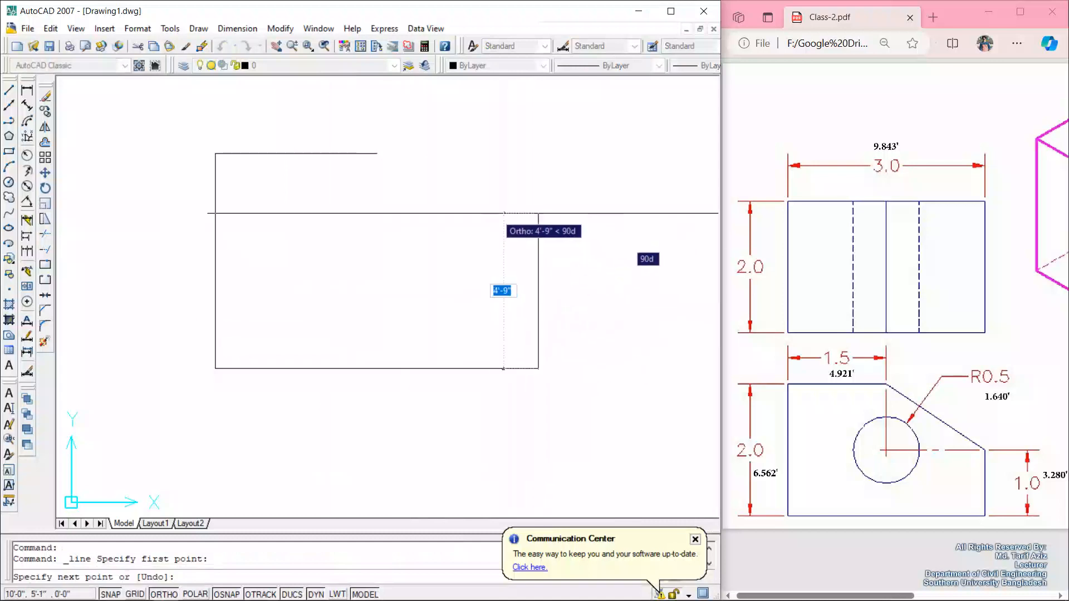
{"action": "type", "text": "3.28"}
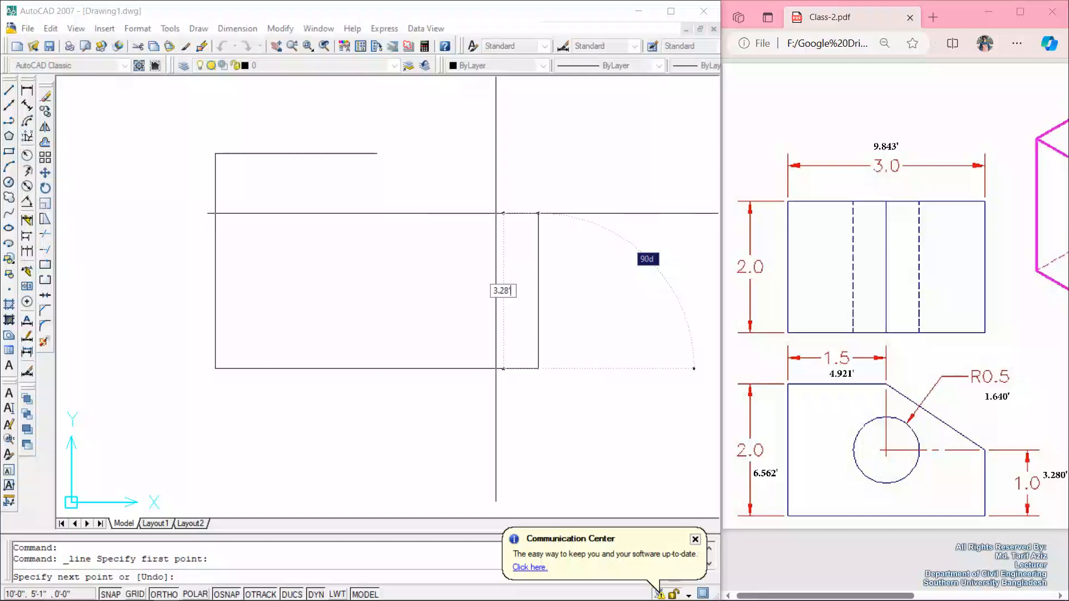
{"action": "key", "text": "Return"}
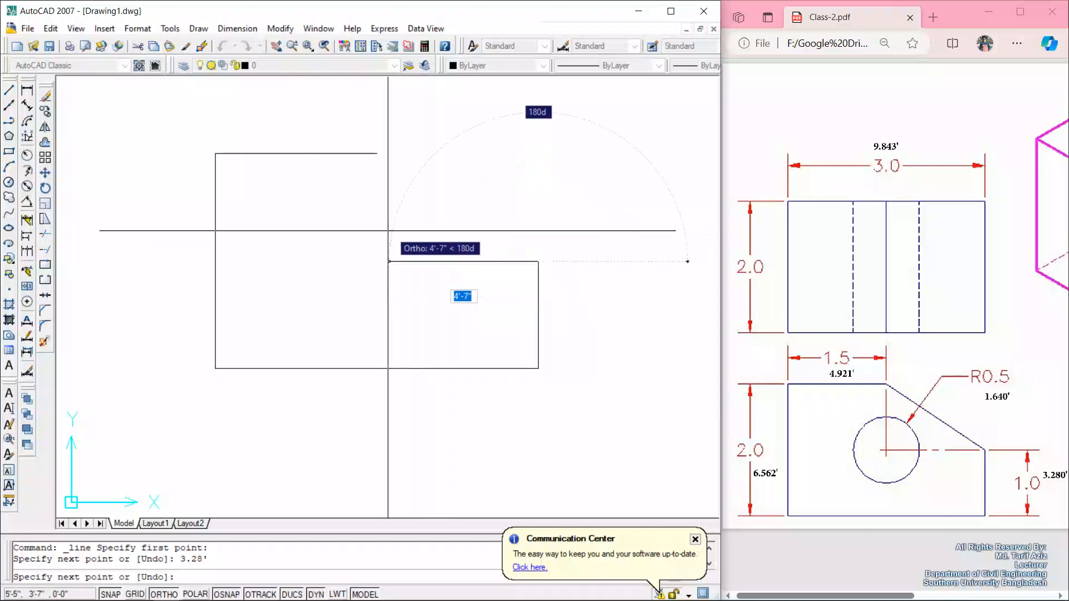
Try a 1.5' segment leftward from the top of the short right edge, and undo that segment.
{"action": "type", "text": "5'"}
{"action": "type", "text": "1"}
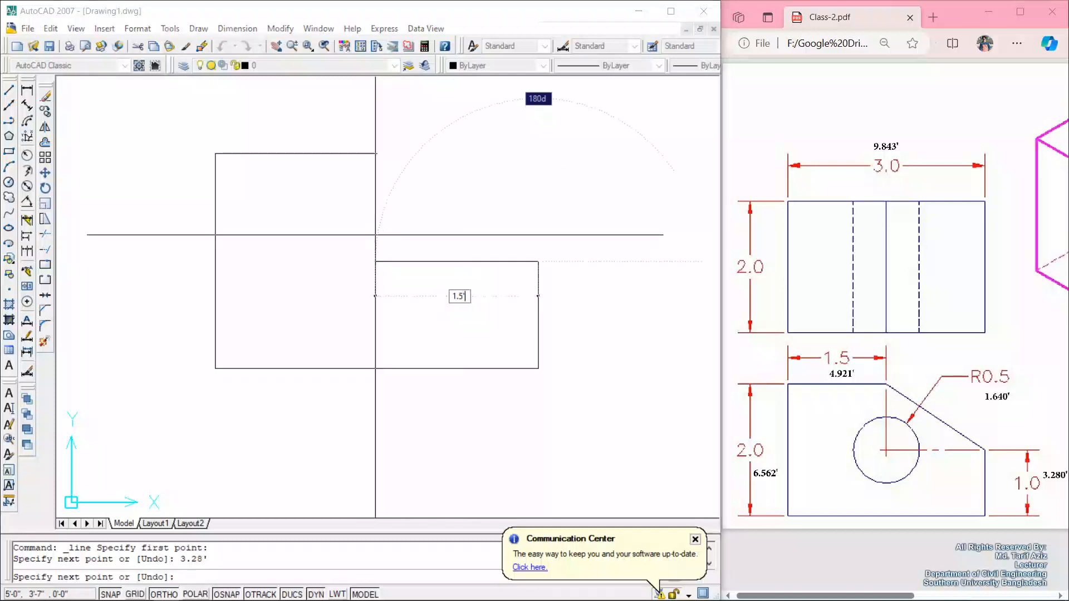
{"action": "type", "text": ".5'"}
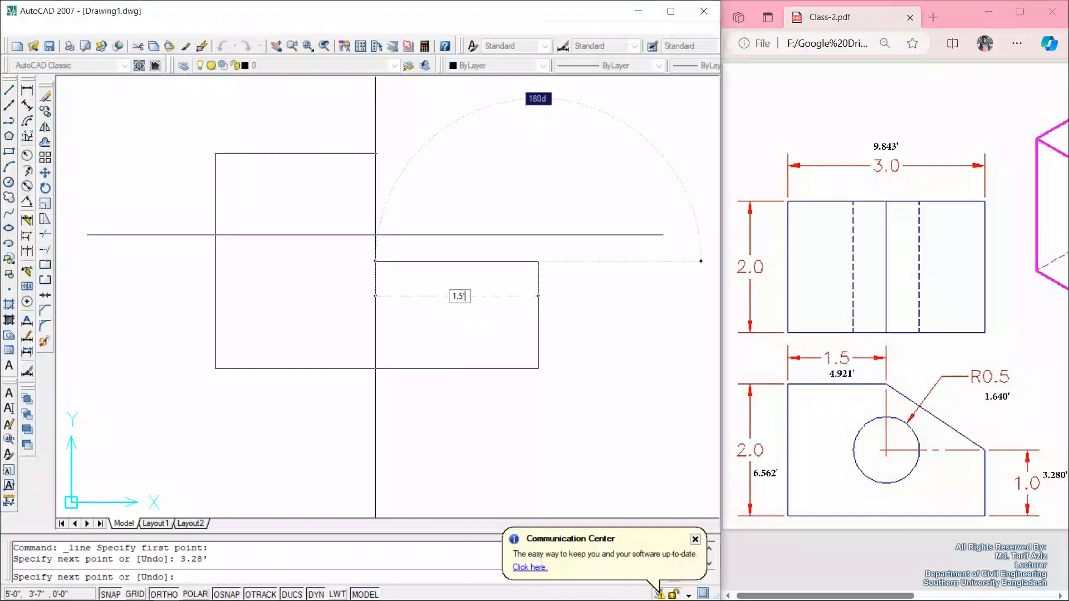
{"action": "key", "text": "Return"}
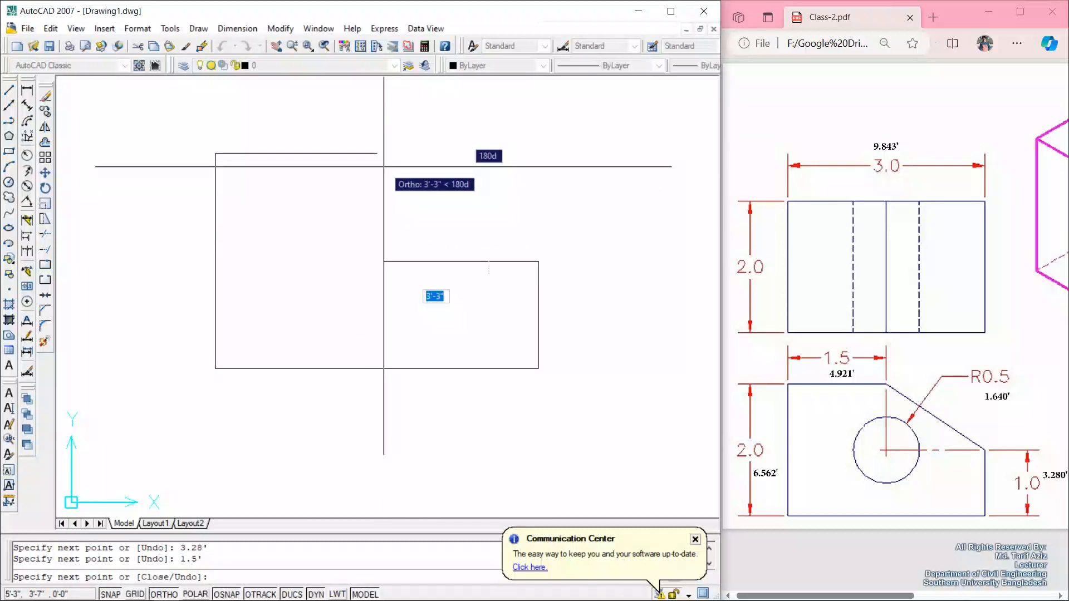
{"action": "key", "text": "ctrl+z"}
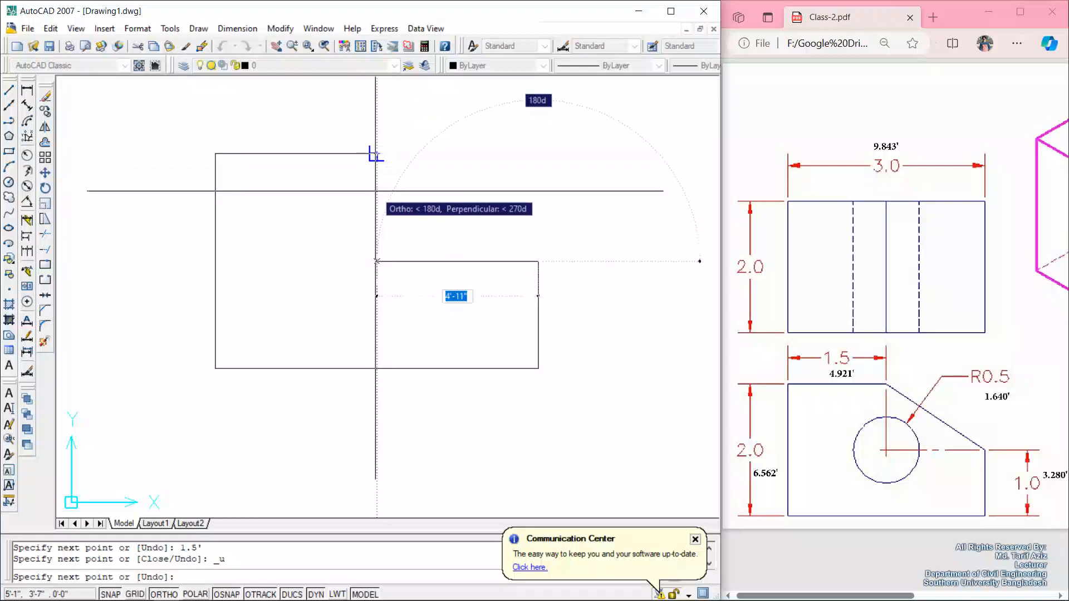
Draw a horizontal segment left until it aligns below the top edge's right end, and a vertical segment up to that endpoint.
{"action": "left_click", "coordinate": [376, 191]}
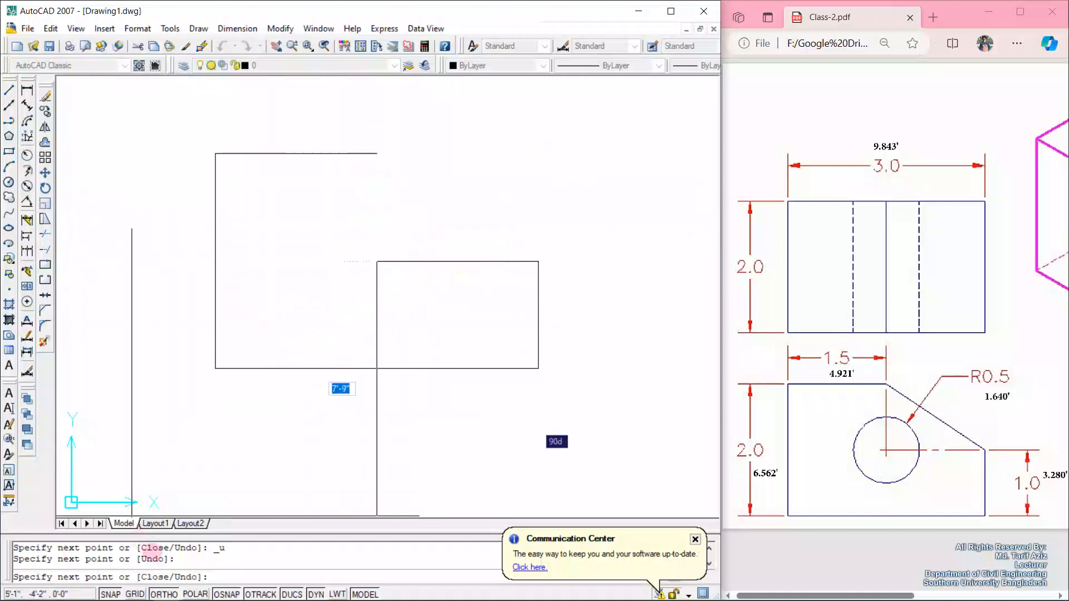
{"action": "left_click", "coordinate": [164, 594]}
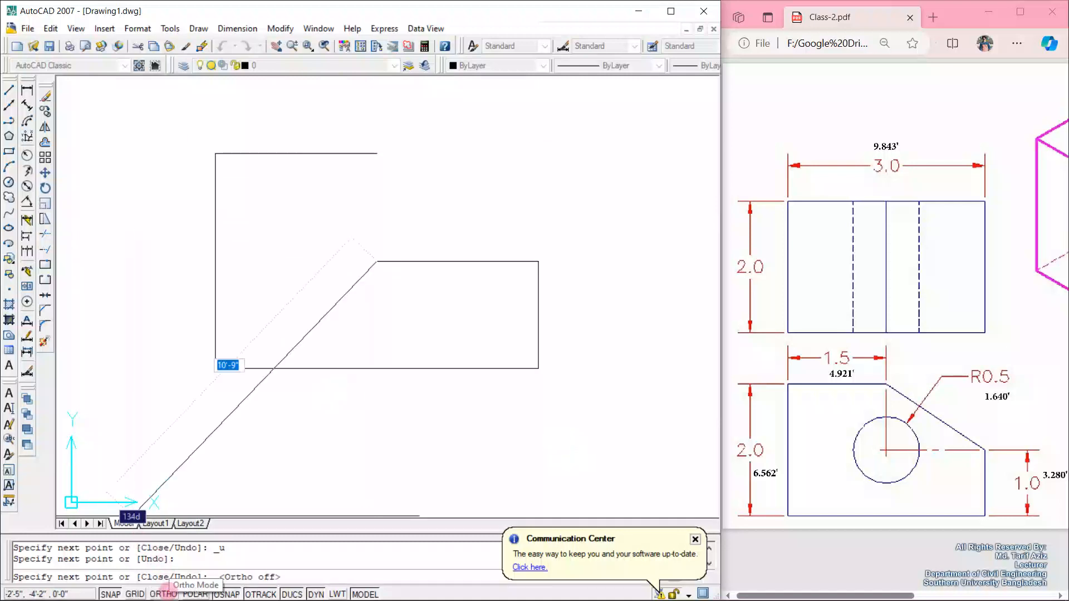
{"action": "left_click", "coordinate": [164, 593]}
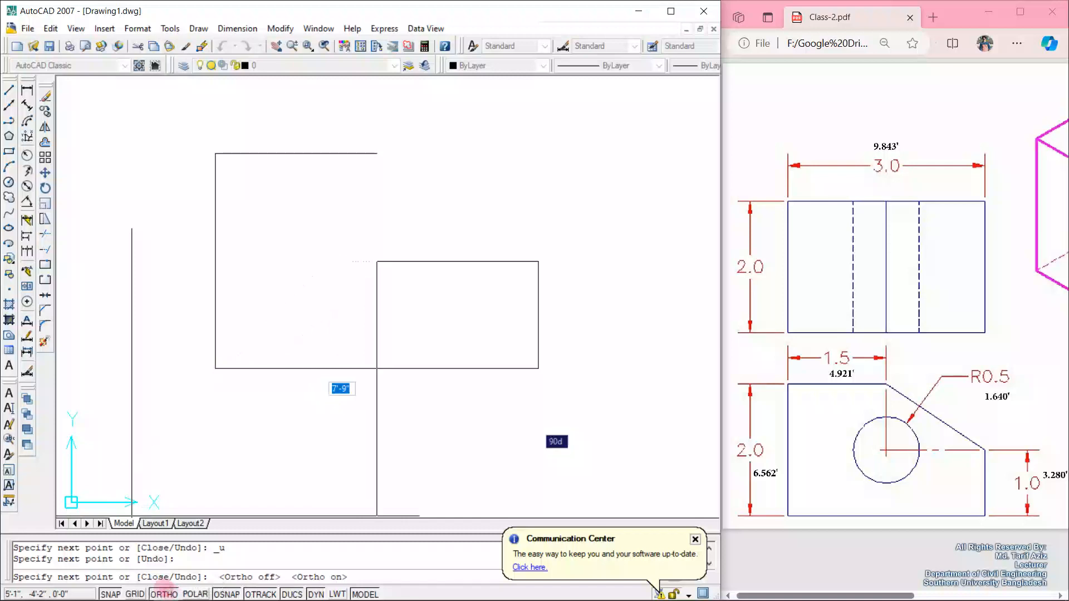
{"action": "left_click", "coordinate": [376, 153]}
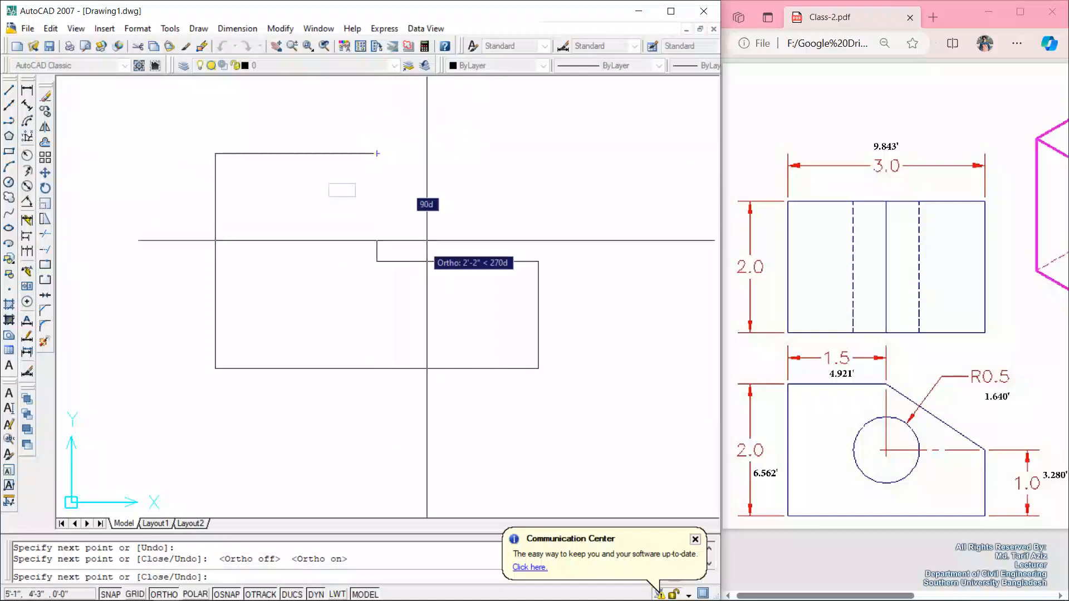
{"action": "key", "text": "Return"}
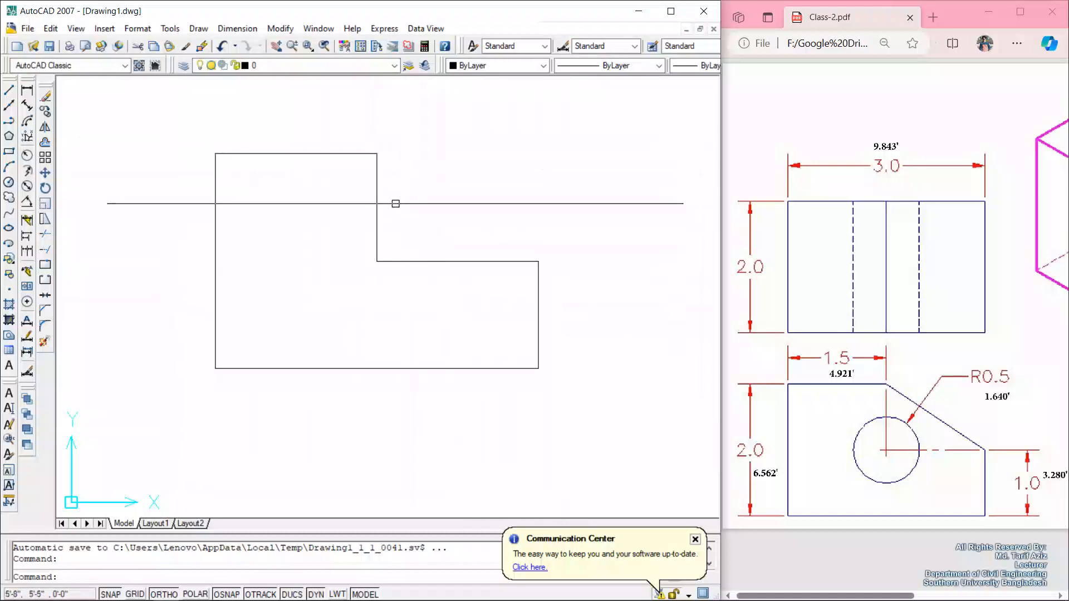
{"action": "right_click", "coordinate": [260, 229]}
{"action": "left_click", "coordinate": [279, 240]}
{"action": "key", "text": "Escape"}
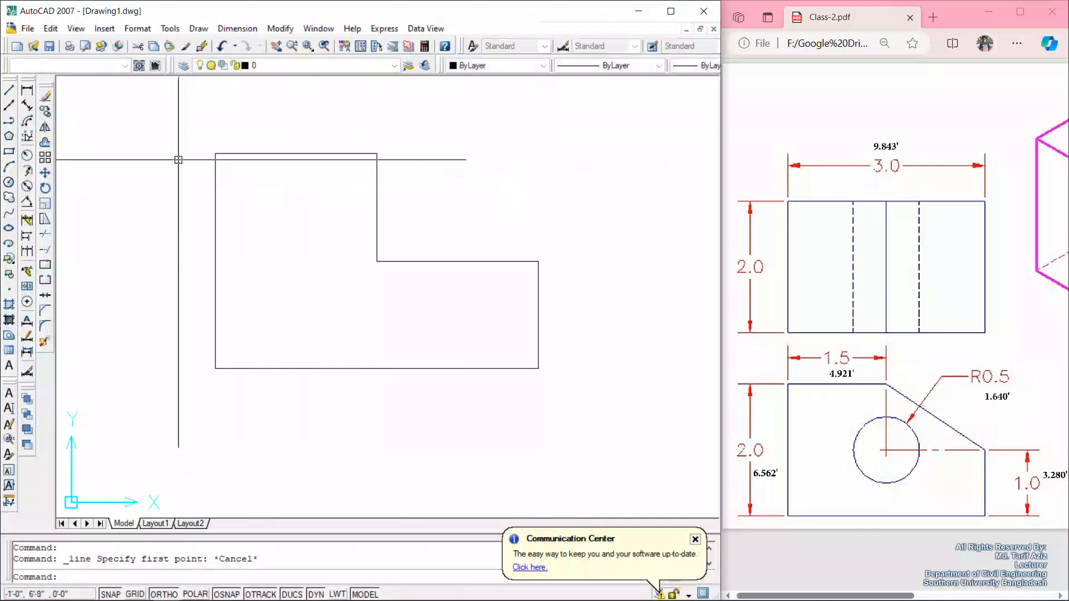
Draw a sloped line from the right end of the top edge to the top of the short right edge, and end the Line command.
{"action": "left_click", "coordinate": [9, 89]}
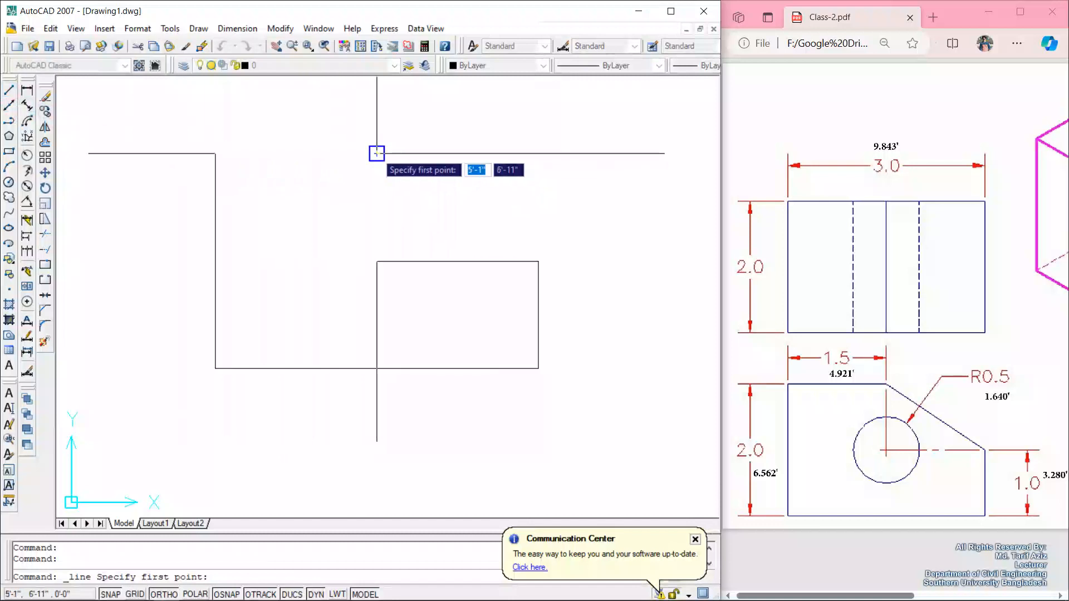
{"action": "left_click", "coordinate": [377, 153]}
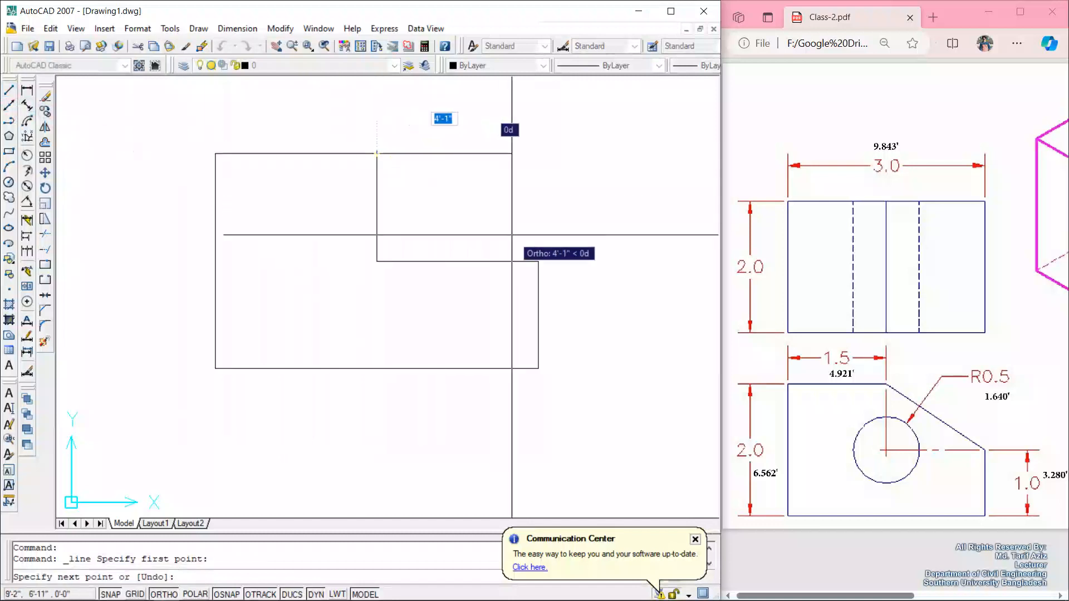
{"action": "left_click", "coordinate": [539, 261]}
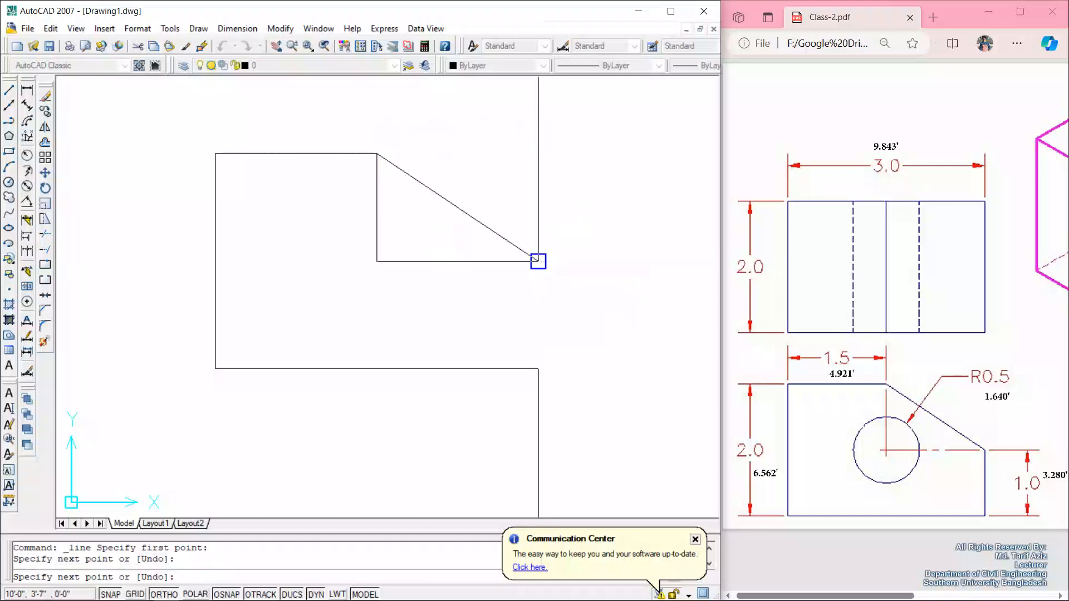
{"action": "key", "text": "Escape"}
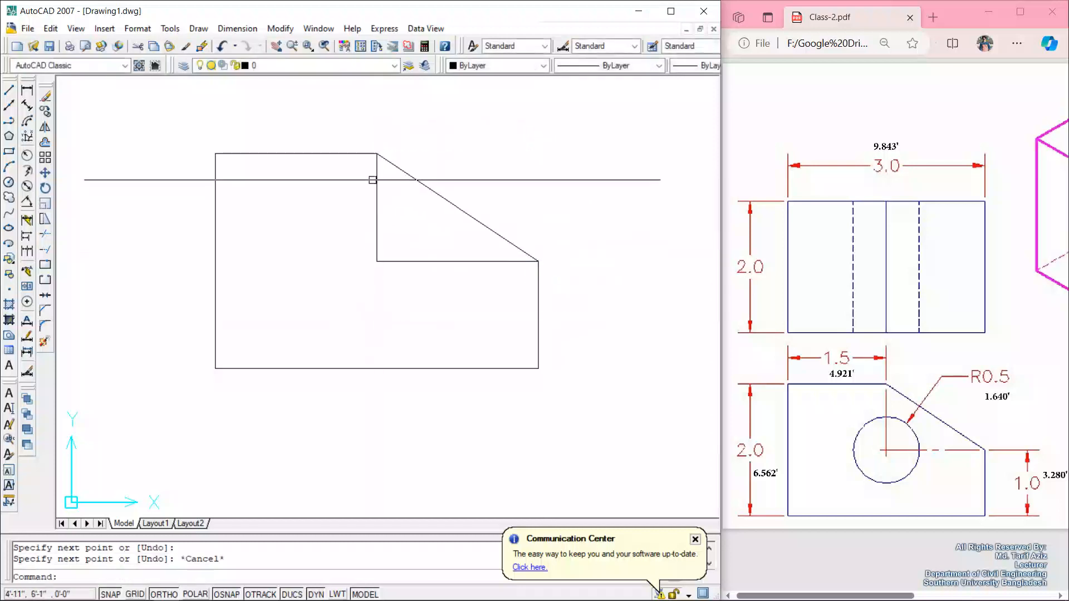
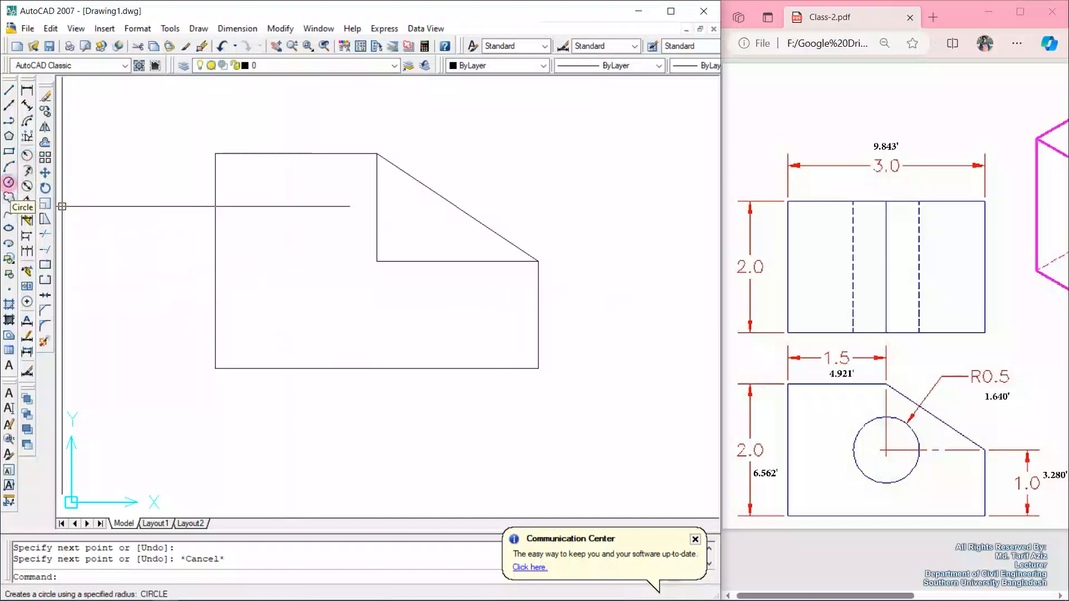
Draw a circle of radius 1.640' centred on the corner where the inner vertical and horizontal lines meet.
{"action": "left_click", "coordinate": [8, 182]}
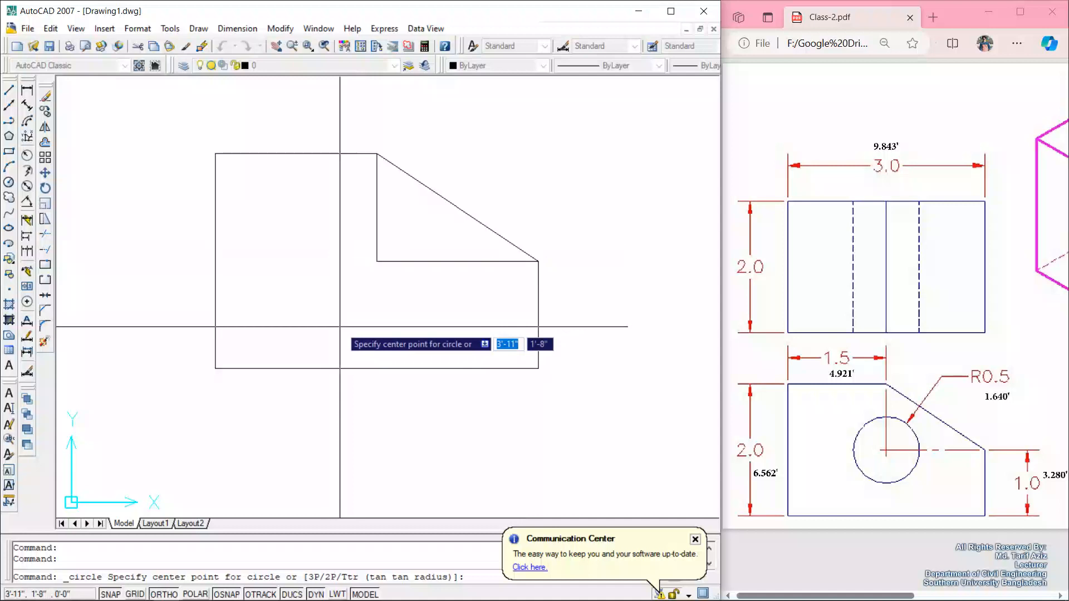
{"action": "left_click", "coordinate": [377, 261]}
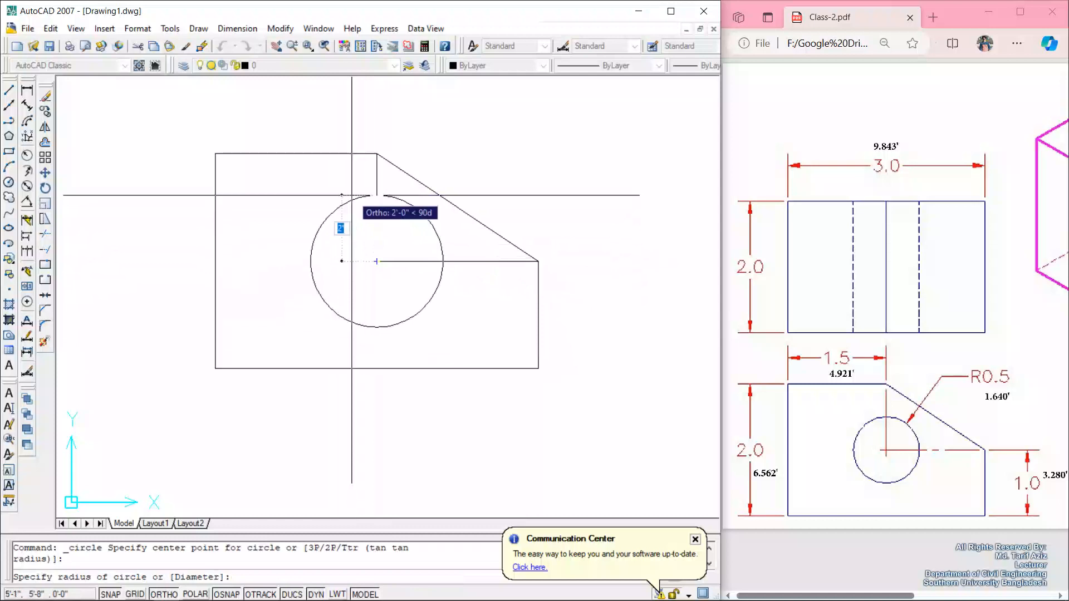
{"action": "type", "text": "1.640"}
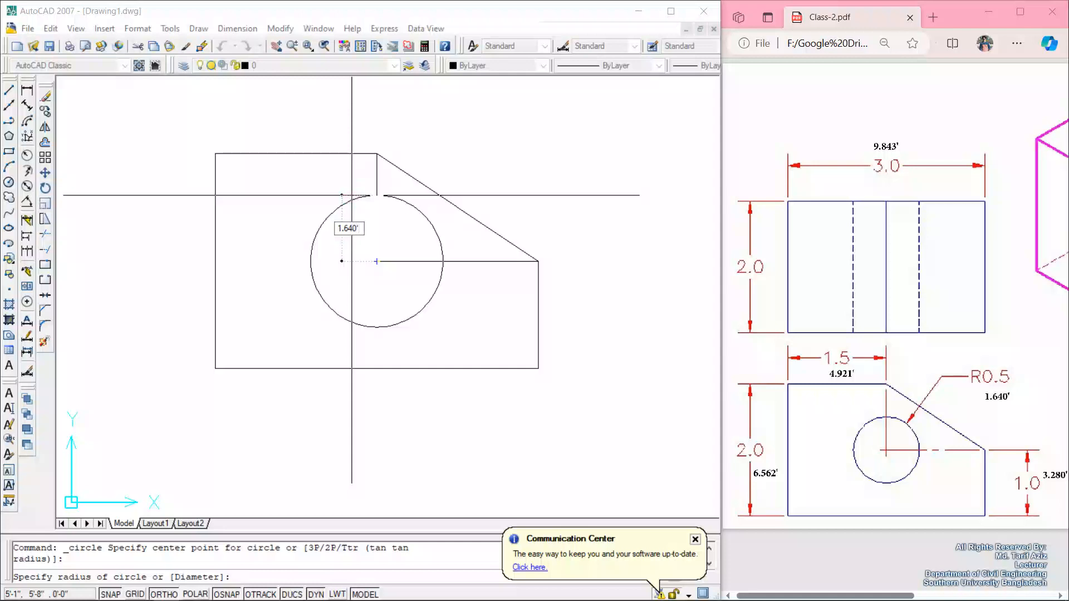
{"action": "key", "text": "Return"}
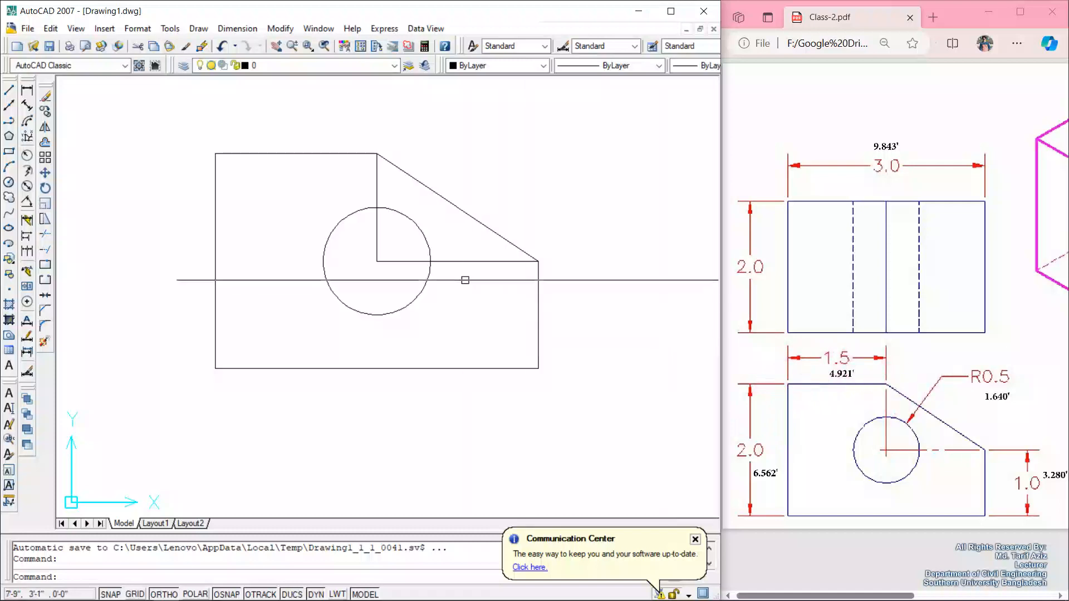
{"action": "left_click", "coordinate": [466, 262]}
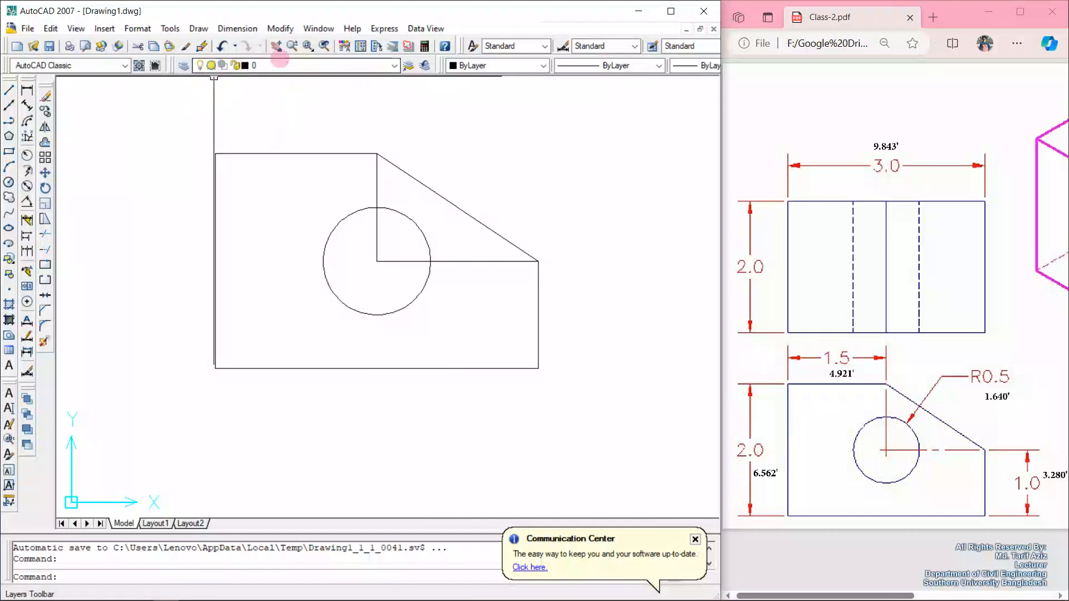
{"action": "left_click", "coordinate": [316, 65]}
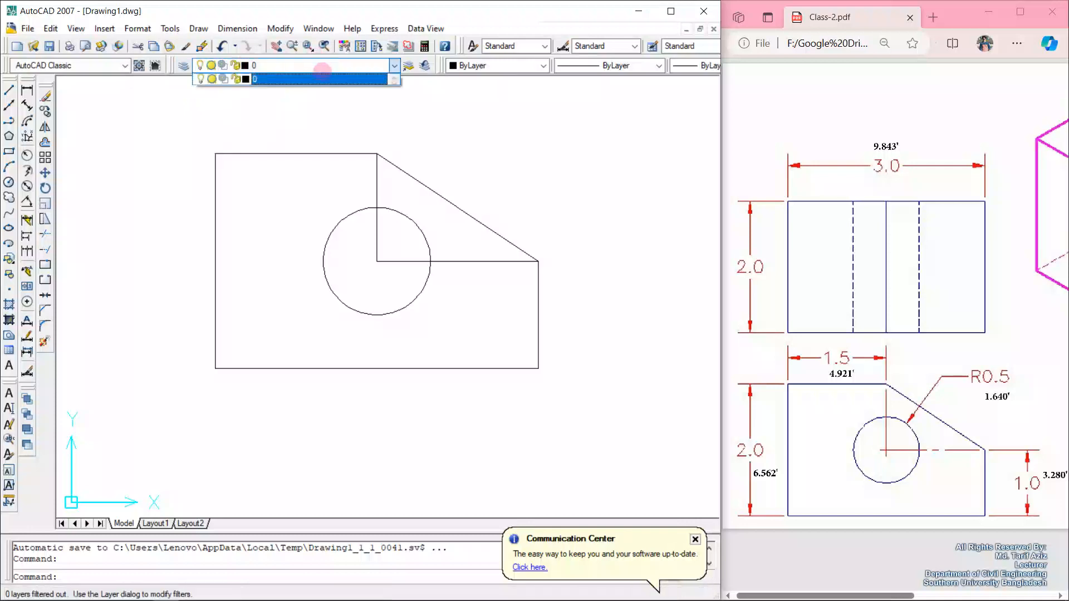
{"action": "left_click", "coordinate": [283, 62]}
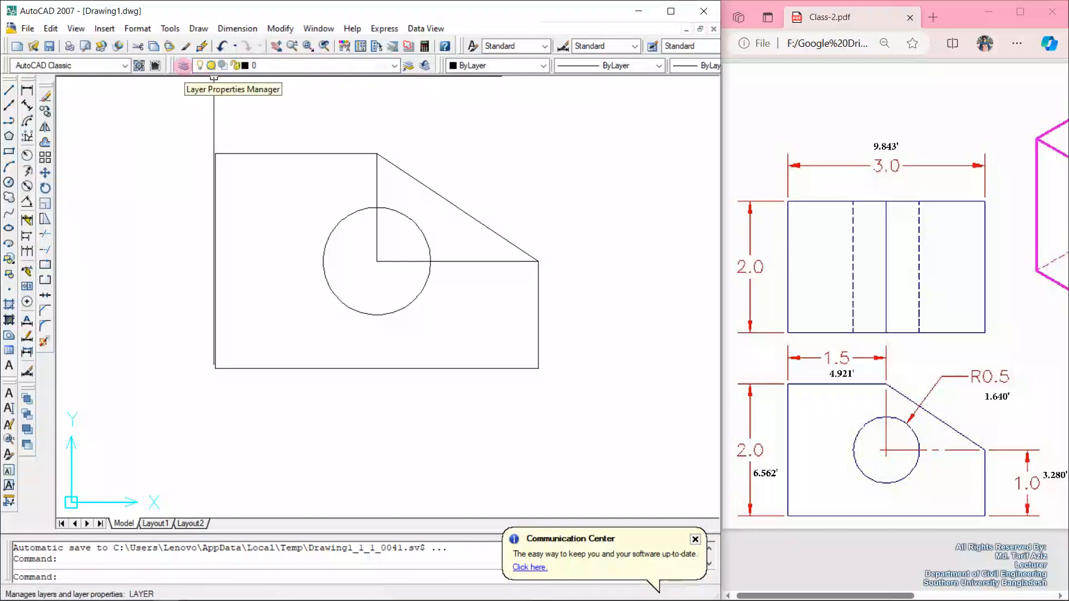
Open the Layer Properties Manager and create five new layers.
{"action": "left_click", "coordinate": [183, 66]}
{"action": "left_click", "coordinate": [183, 65]}
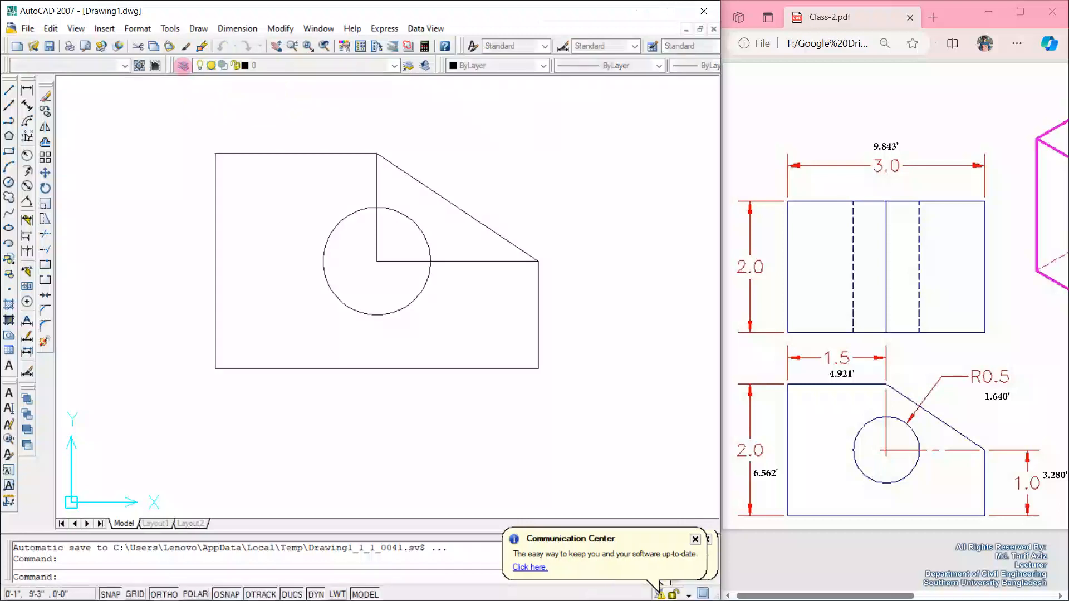
{"action": "left_click_drag", "start_coordinate": [423, 120], "coordinate": [344, 128]}
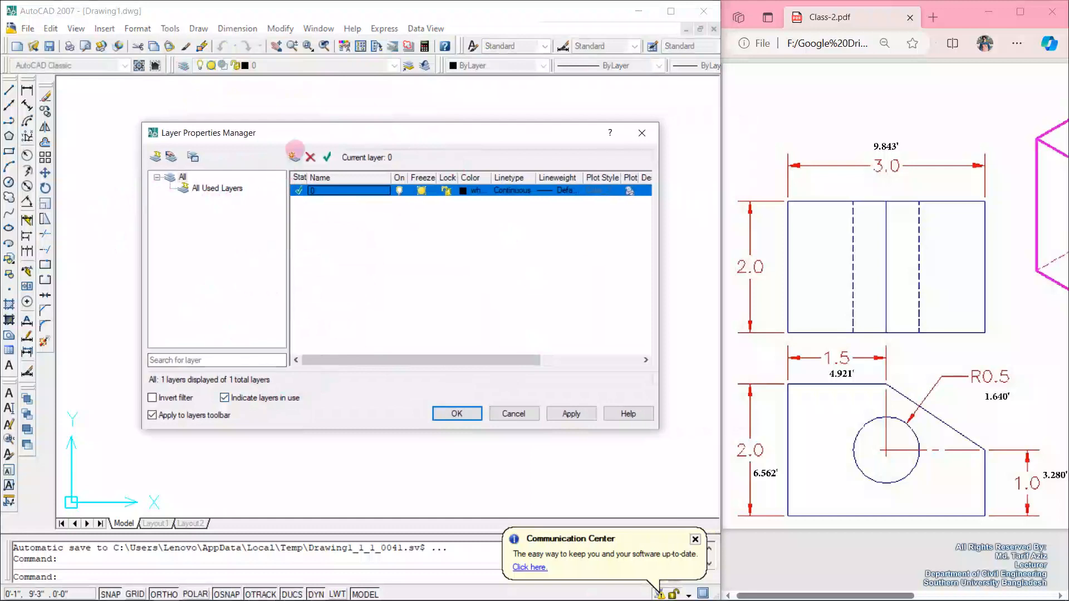
{"action": "left_click", "coordinate": [294, 156]}
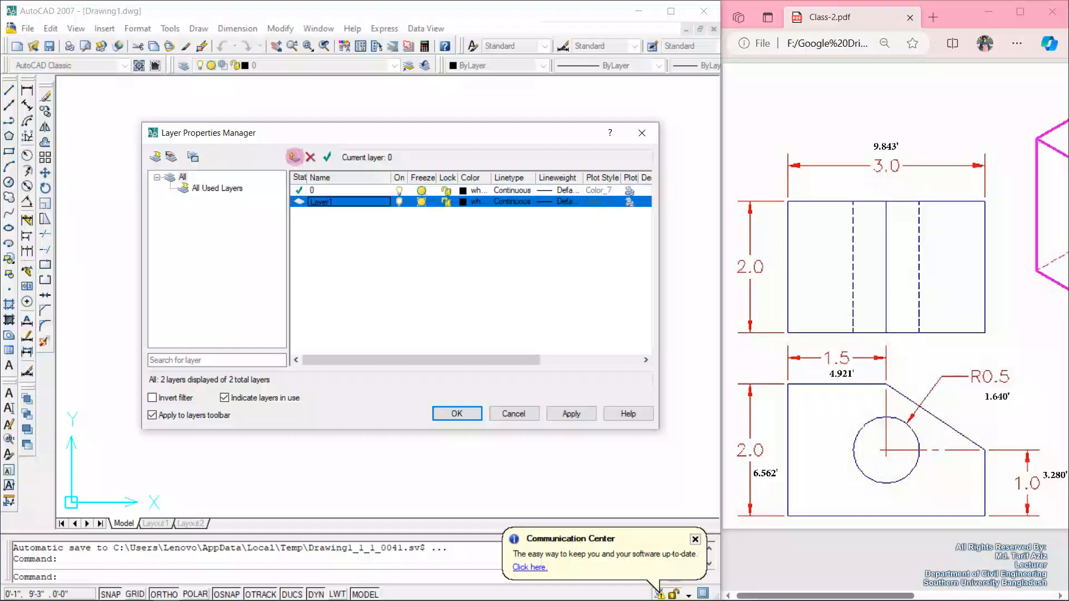
{"action": "left_click", "coordinate": [294, 157]}
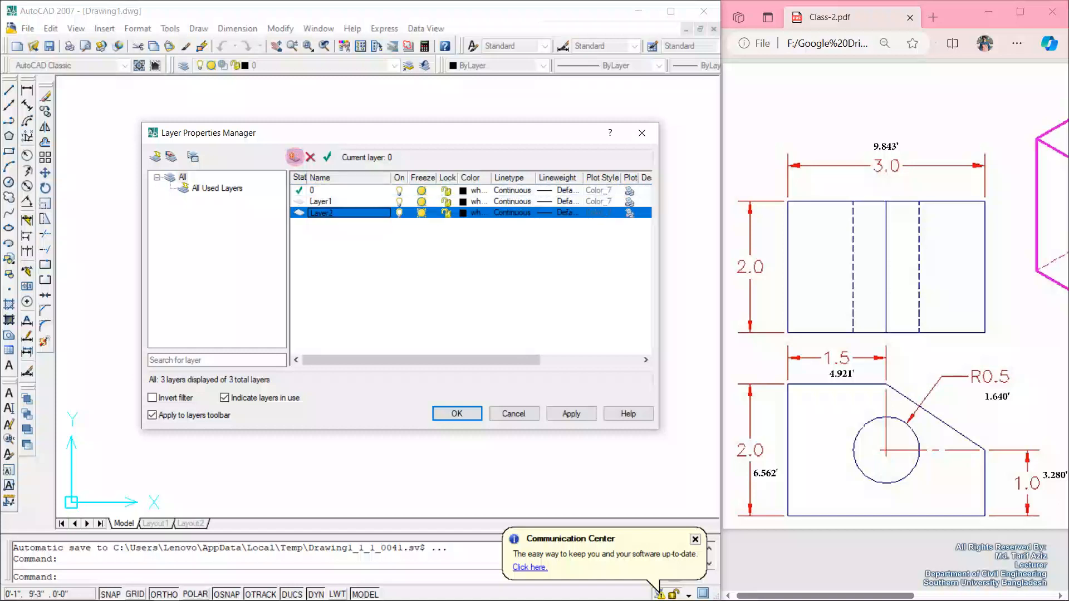
{"action": "left_click", "coordinate": [294, 157]}
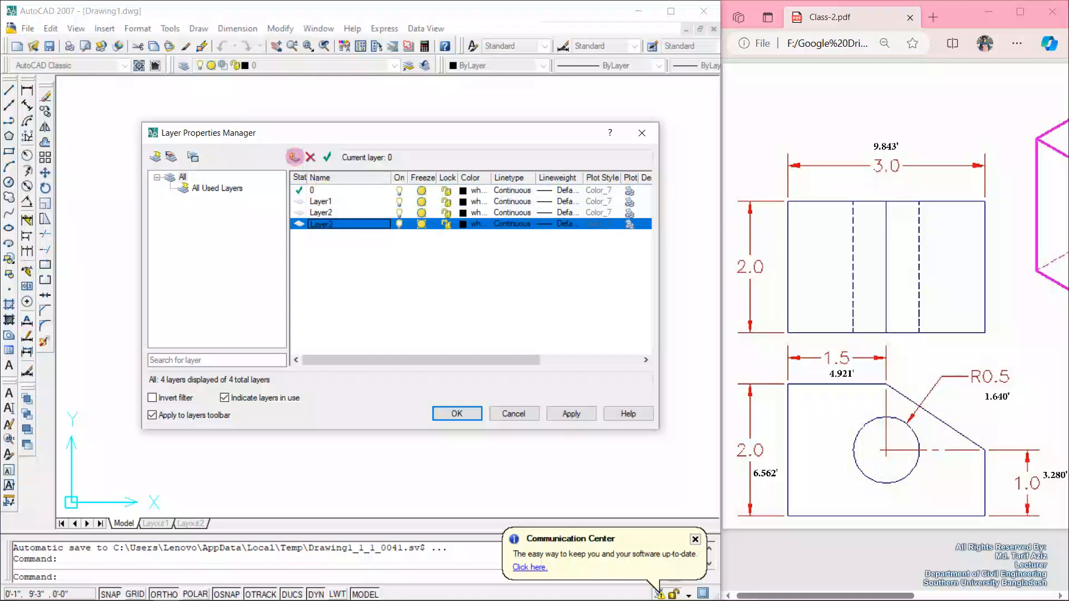
{"action": "left_click", "coordinate": [294, 157]}
{"action": "left_click", "coordinate": [294, 156]}
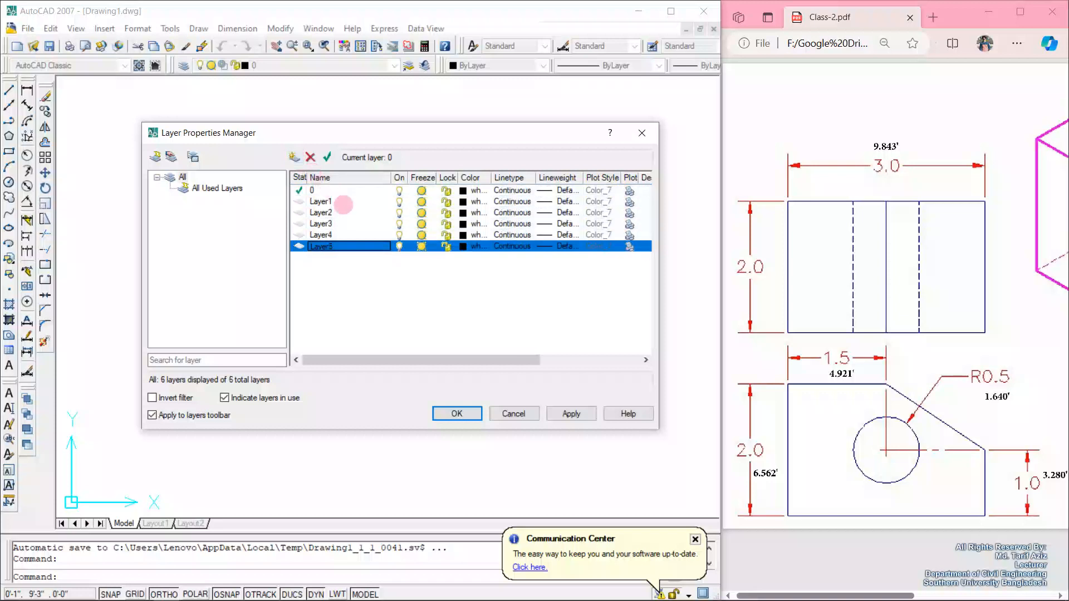
Rename the first new layer, Layer1, as LINE and set its color to blue.
{"action": "left_click", "coordinate": [326, 201]}
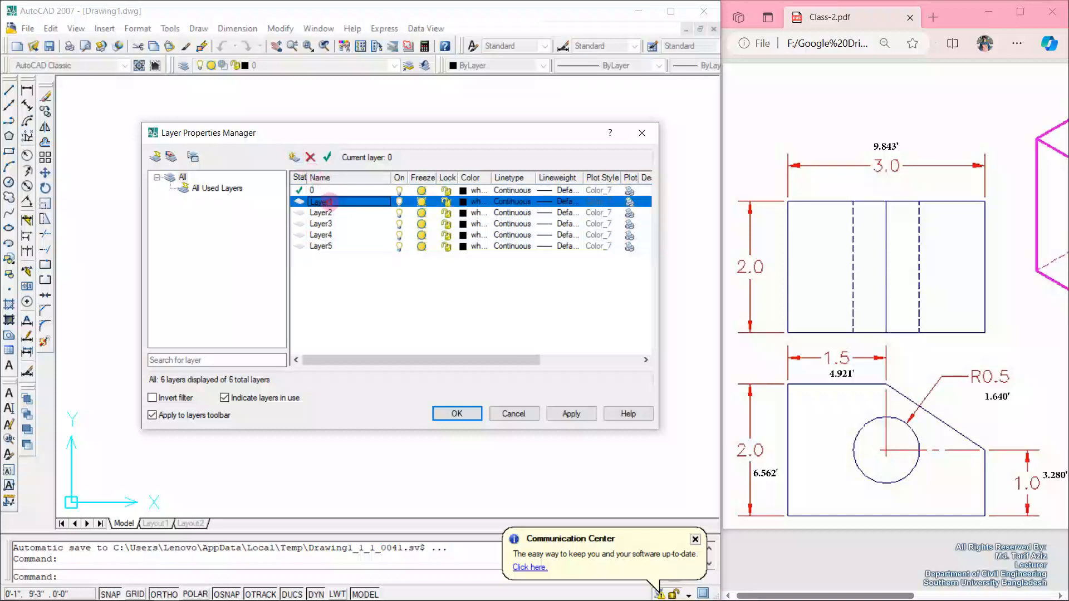
{"action": "left_click", "coordinate": [327, 201]}
{"action": "type", "text": "LINE"}
{"action": "left_click", "coordinate": [466, 201]}
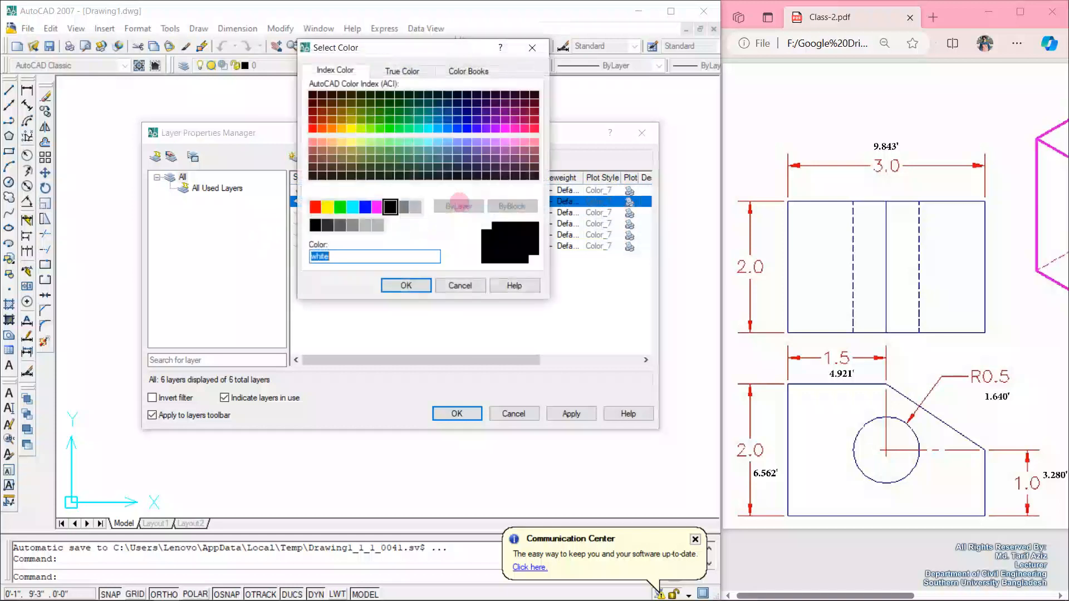
{"action": "left_click", "coordinate": [365, 207]}
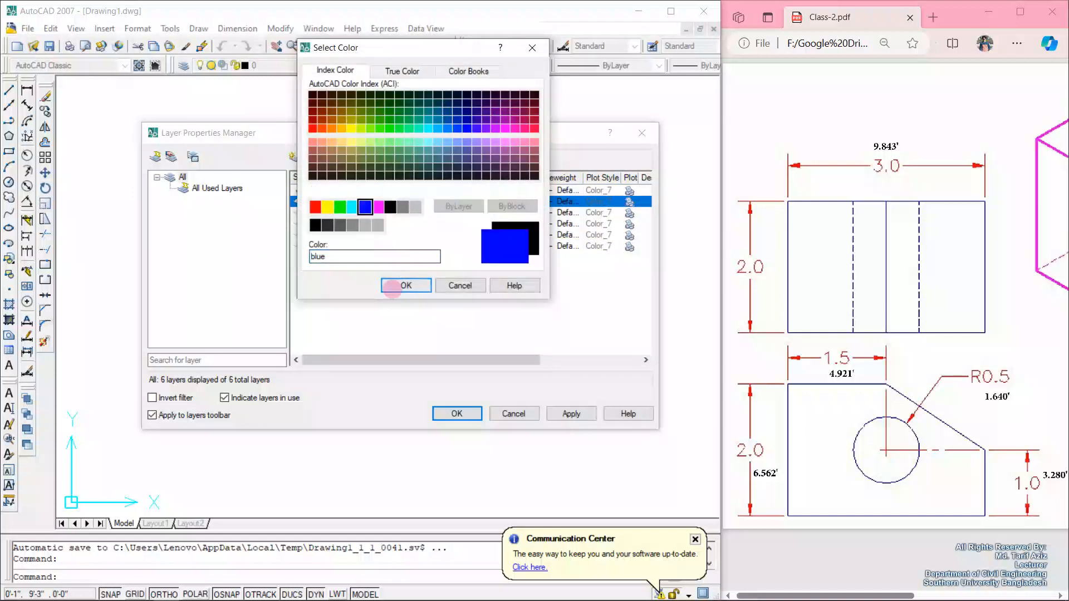
{"action": "left_click", "coordinate": [392, 287]}
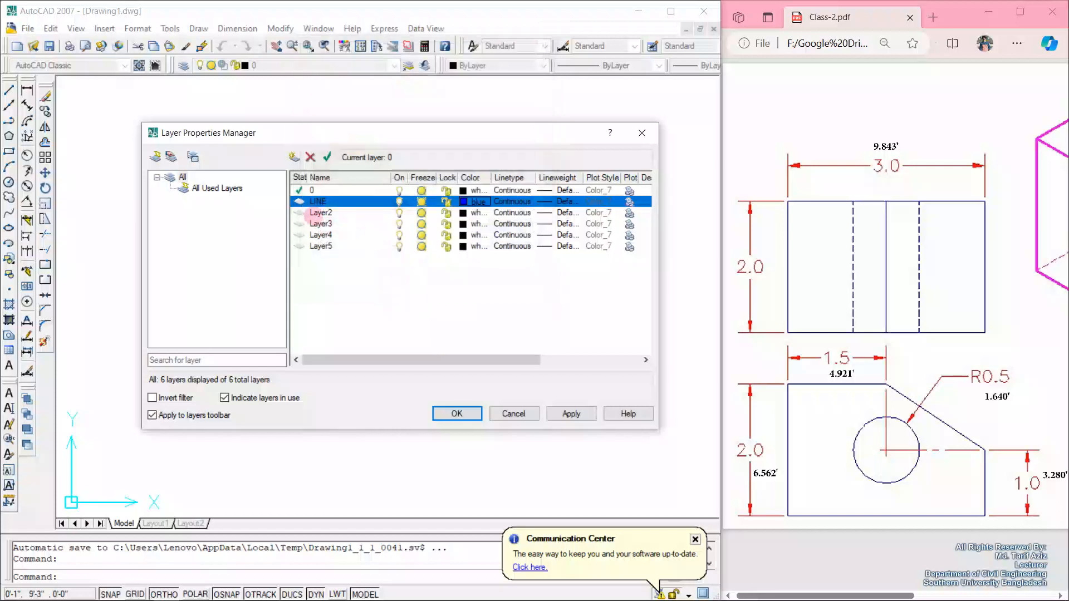
Rename Layer2 as TEXT and set its color to the green with index 82.
{"action": "left_click", "coordinate": [319, 212]}
{"action": "left_click", "coordinate": [319, 212]}
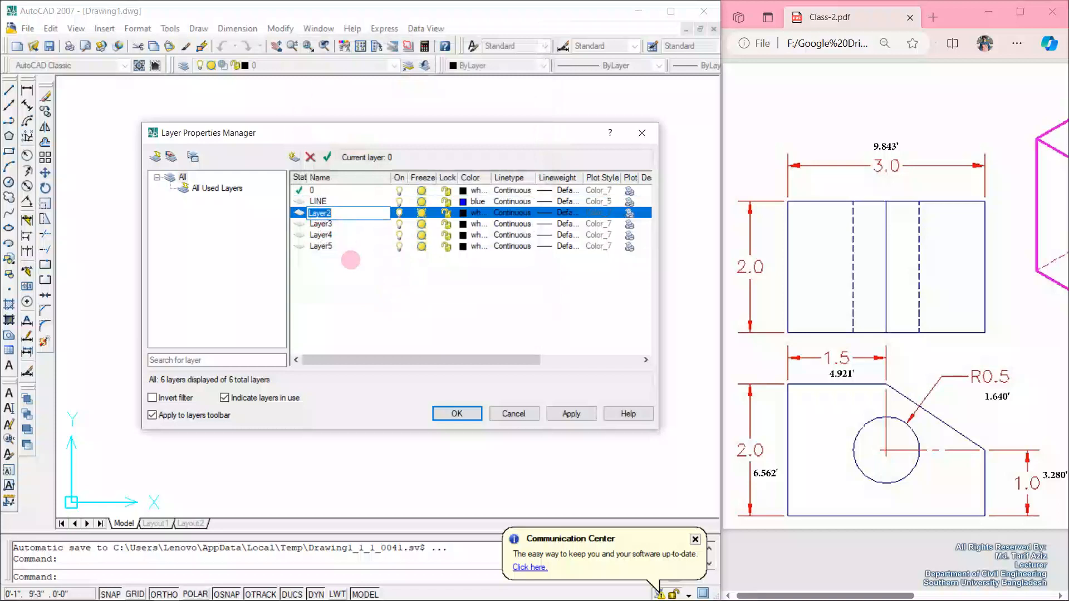
{"action": "type", "text": "TEXT"}
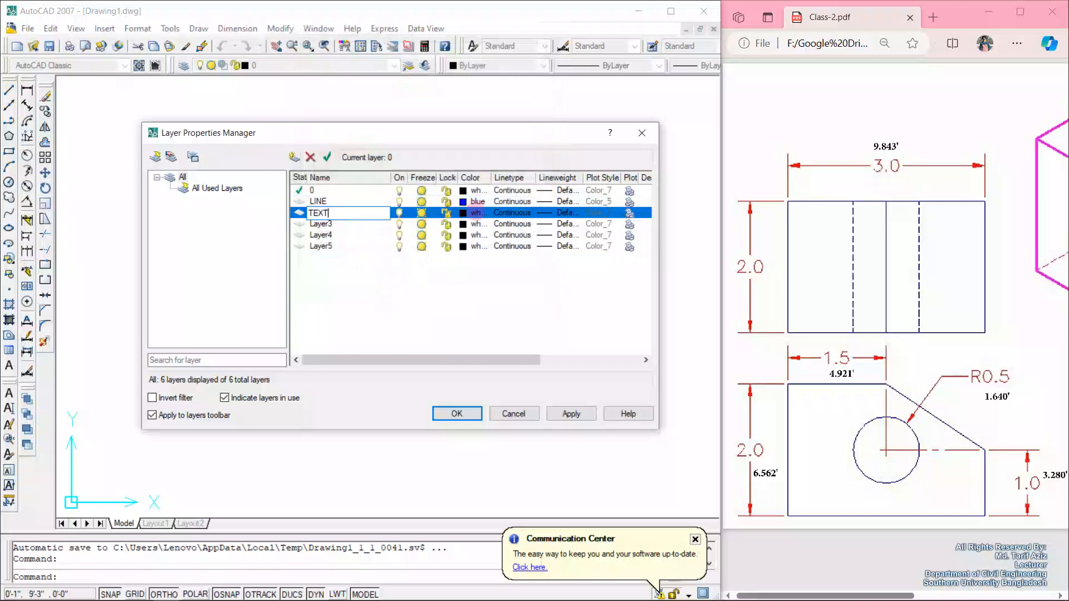
{"action": "left_click", "coordinate": [477, 212]}
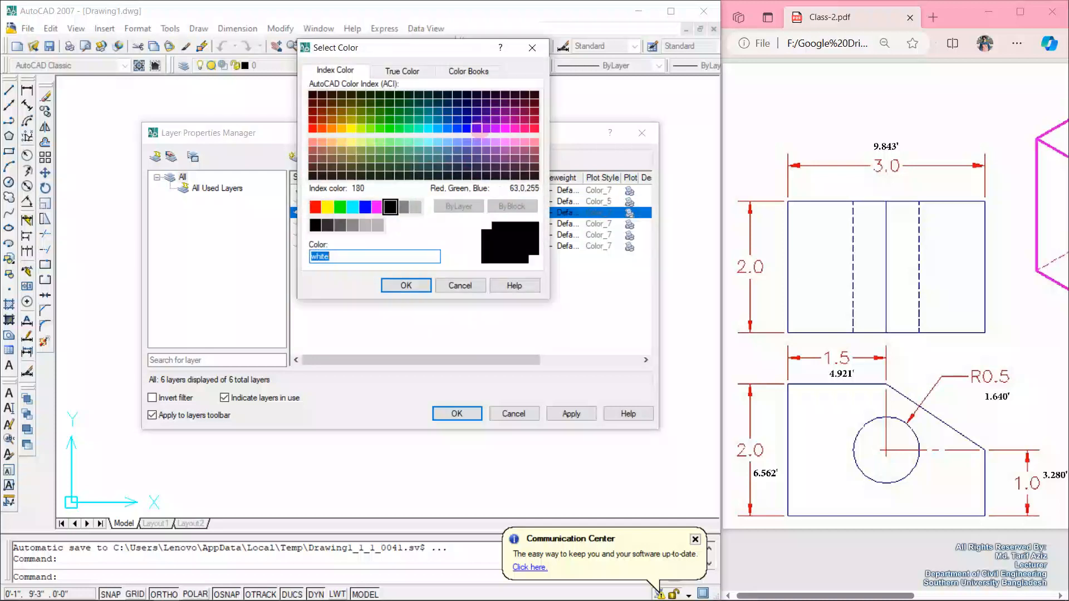
{"action": "left_click", "coordinate": [487, 129]}
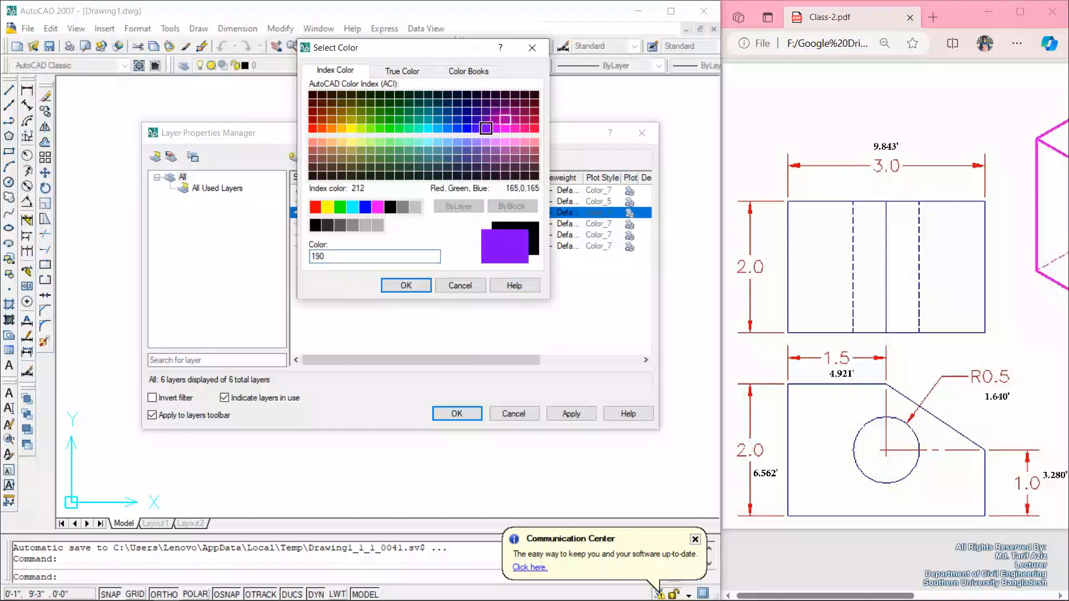
{"action": "left_click", "coordinate": [413, 286]}
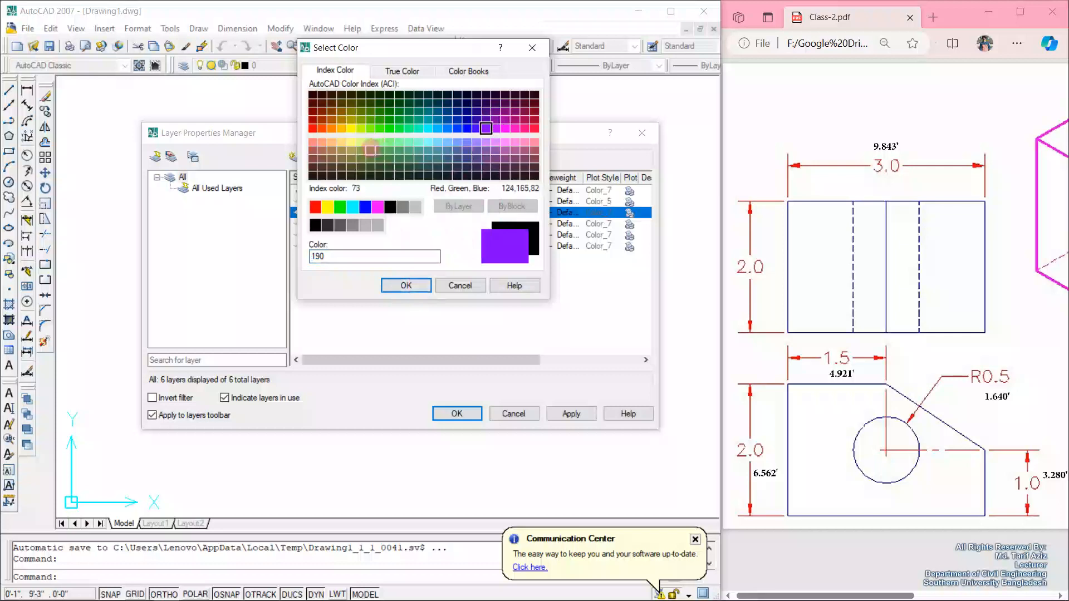
{"action": "left_click", "coordinate": [370, 150]}
{"action": "left_click", "coordinate": [381, 150]}
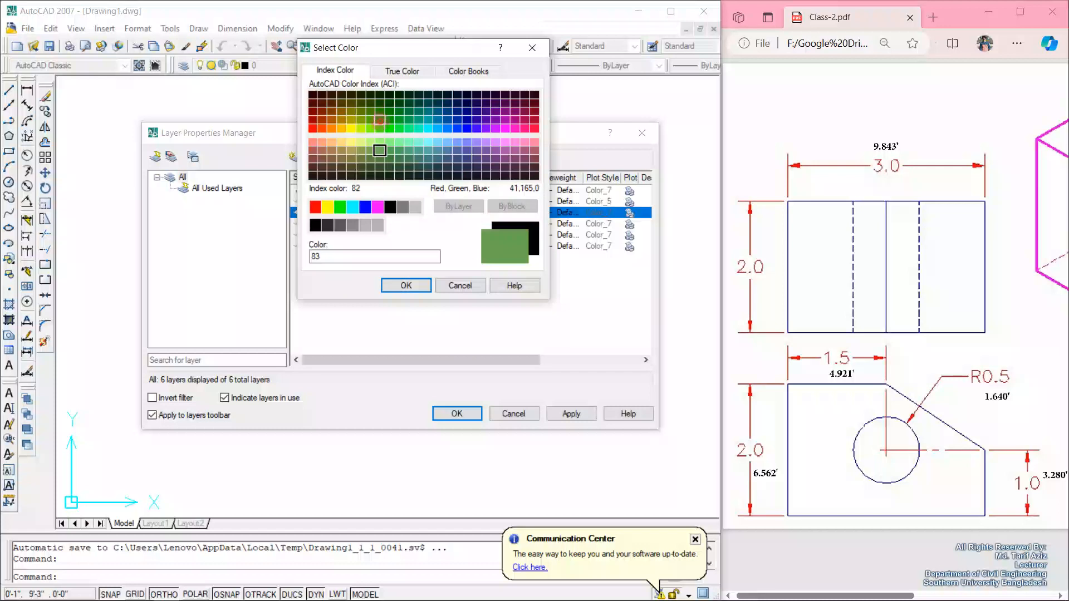
{"action": "left_click", "coordinate": [379, 121]}
{"action": "left_click", "coordinate": [406, 286]}
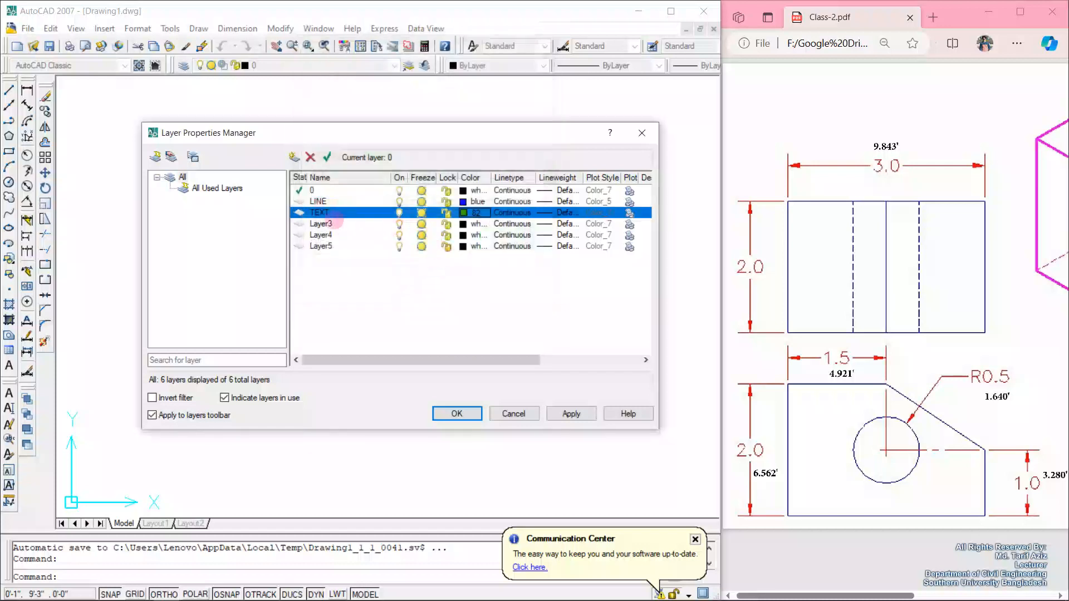
Rename Layer3 as DIMENSION and set its color to the light gray with index 9.
{"action": "left_click", "coordinate": [326, 223]}
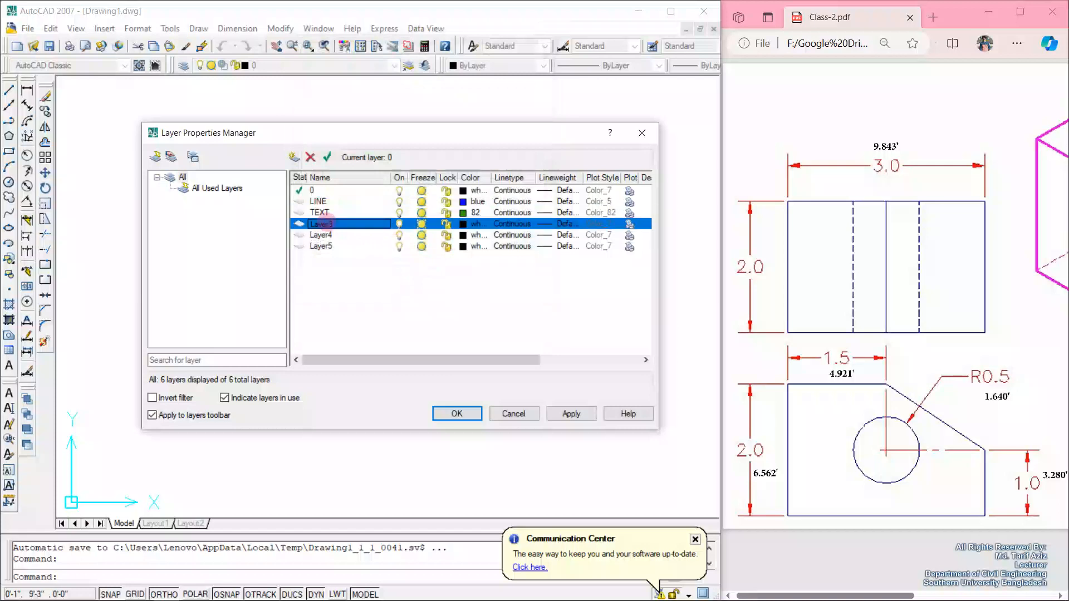
{"action": "left_click", "coordinate": [326, 224]}
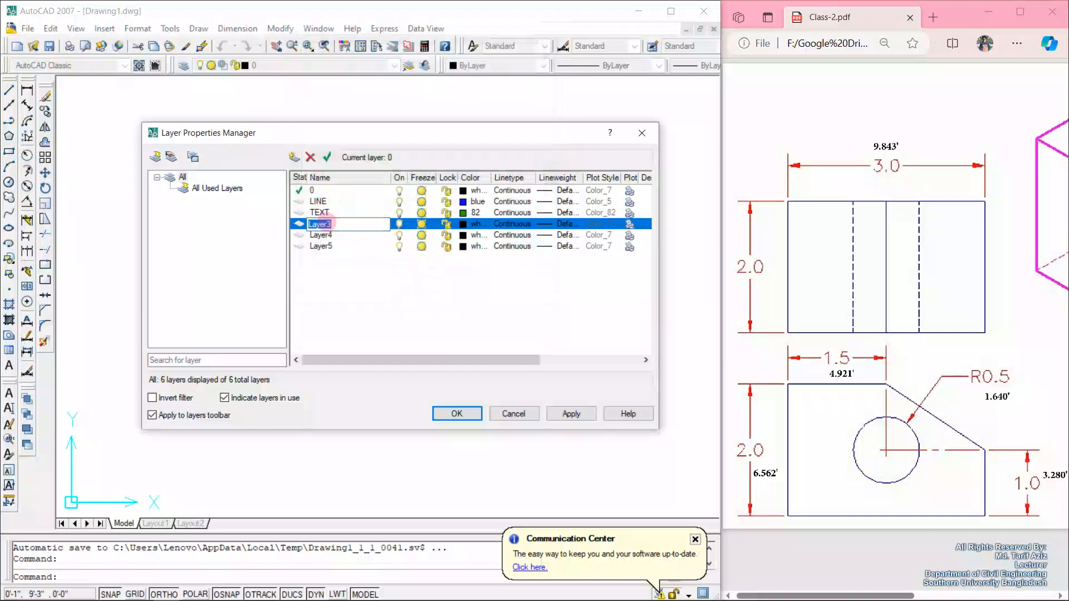
{"action": "type", "text": "DIMENSION"}
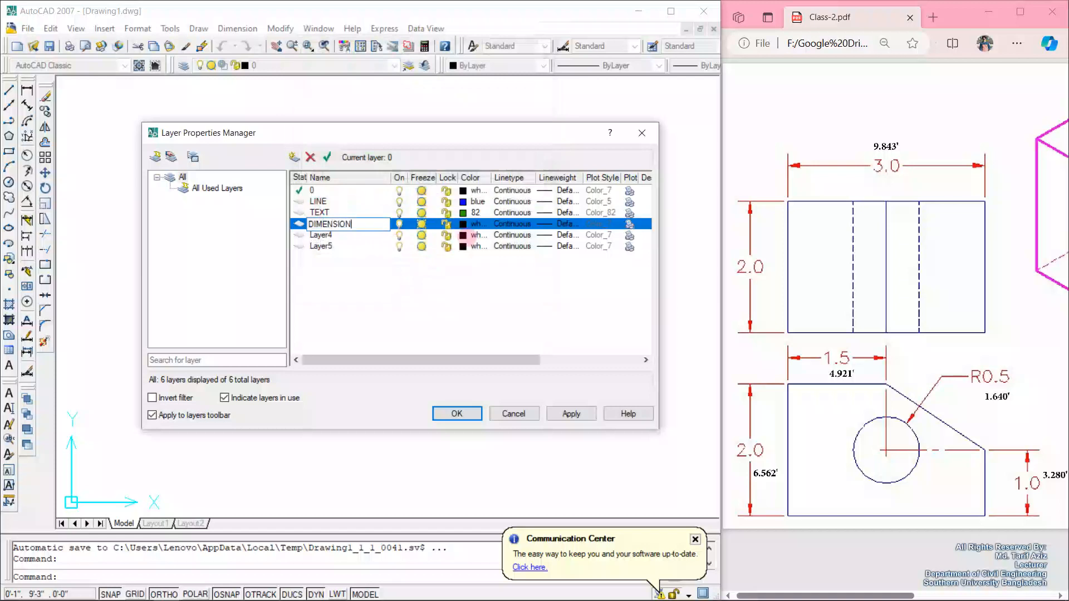
{"action": "left_click", "coordinate": [480, 224]}
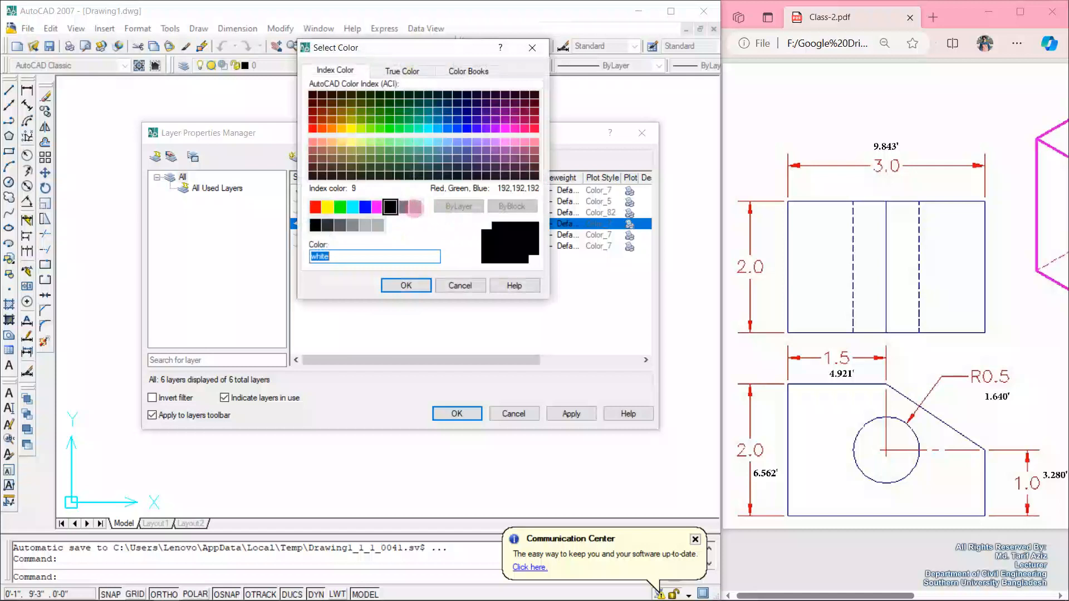
{"action": "left_click", "coordinate": [403, 207]}
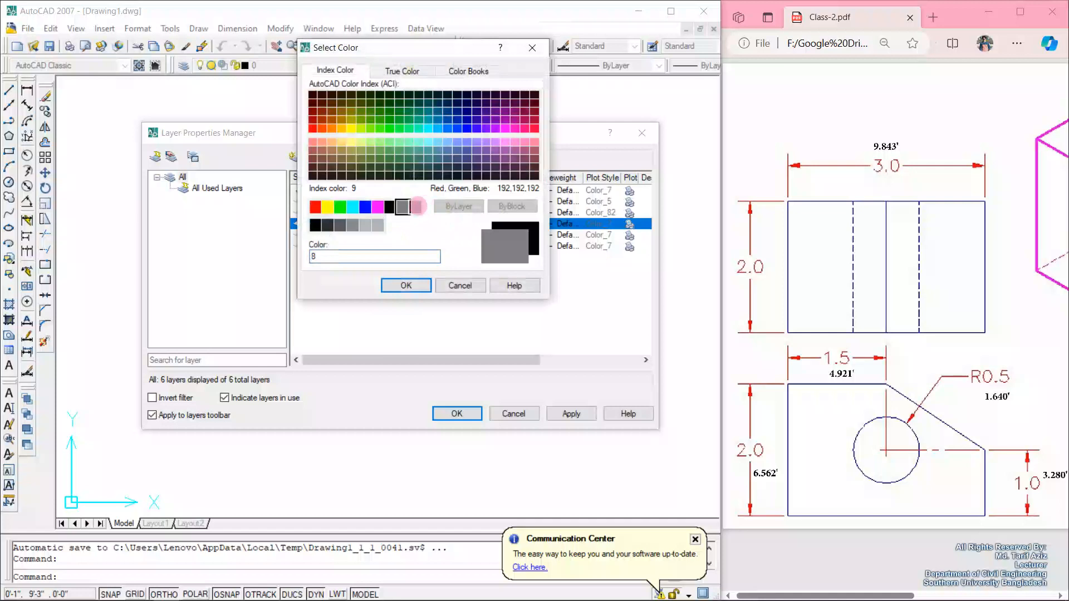
{"action": "left_click", "coordinate": [417, 207]}
{"action": "left_click", "coordinate": [405, 70]}
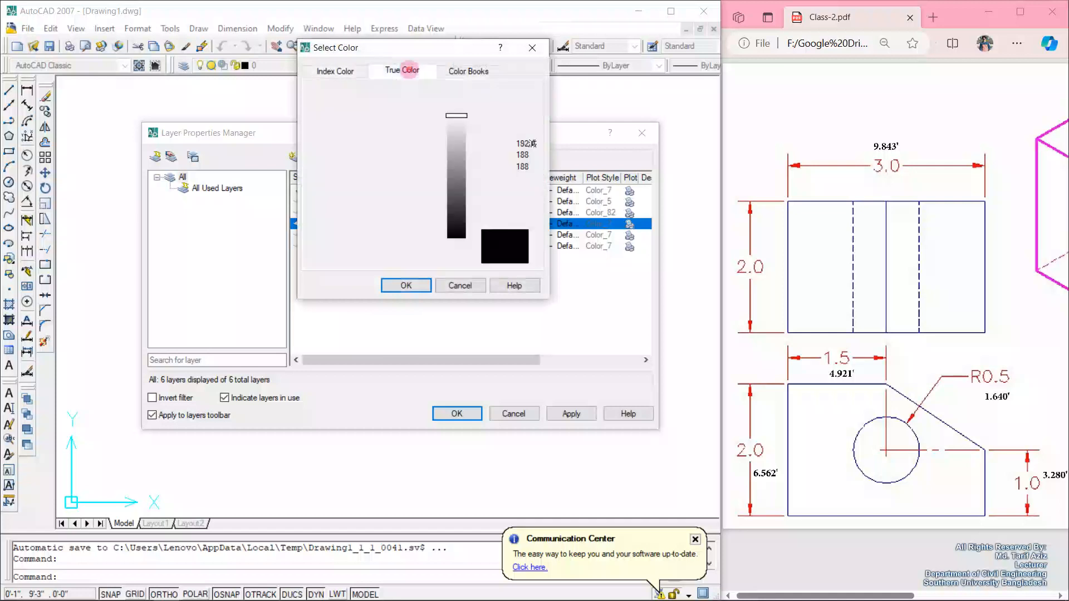
{"action": "mouse_move", "coordinate": [457, 143]}
{"action": "left_mouse_down"}
{"action": "mouse_move", "coordinate": [460, 176]}
{"action": "mouse_move", "coordinate": [460, 119]}
{"action": "mouse_move", "coordinate": [460, 141]}
{"action": "left_mouse_up"}
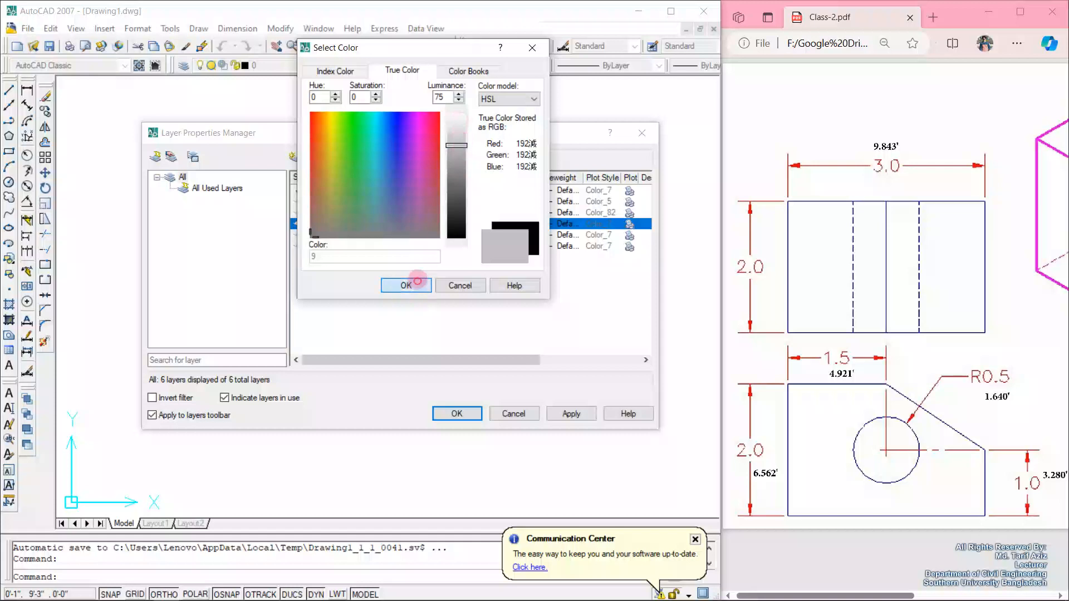
{"action": "left_click", "coordinate": [411, 283]}
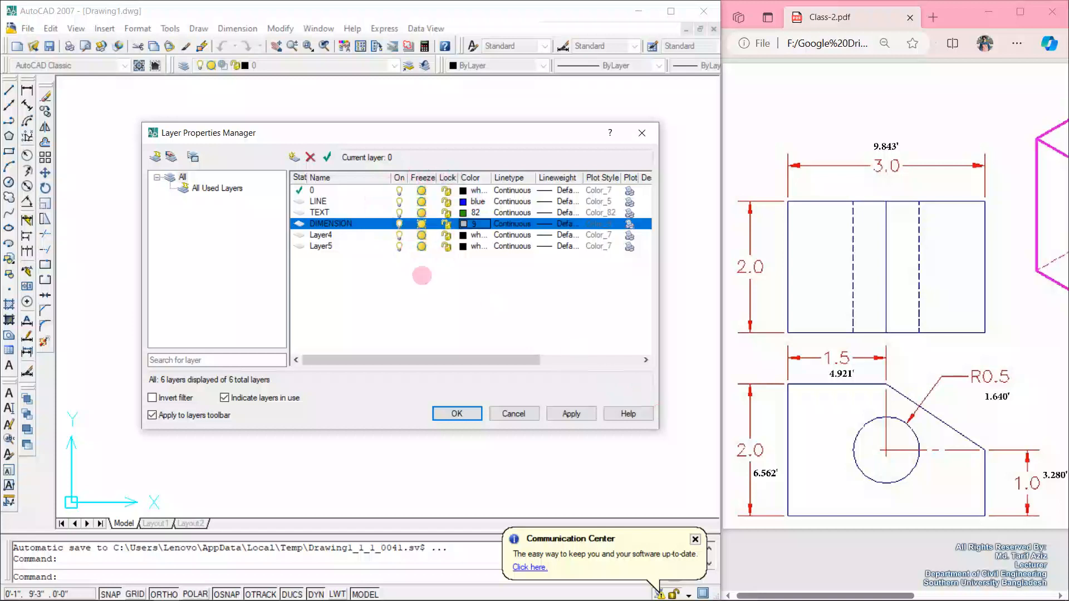
Rename Layer4 as CIRCLE and set its color to the brown with index 32.
{"action": "left_click", "coordinate": [319, 235]}
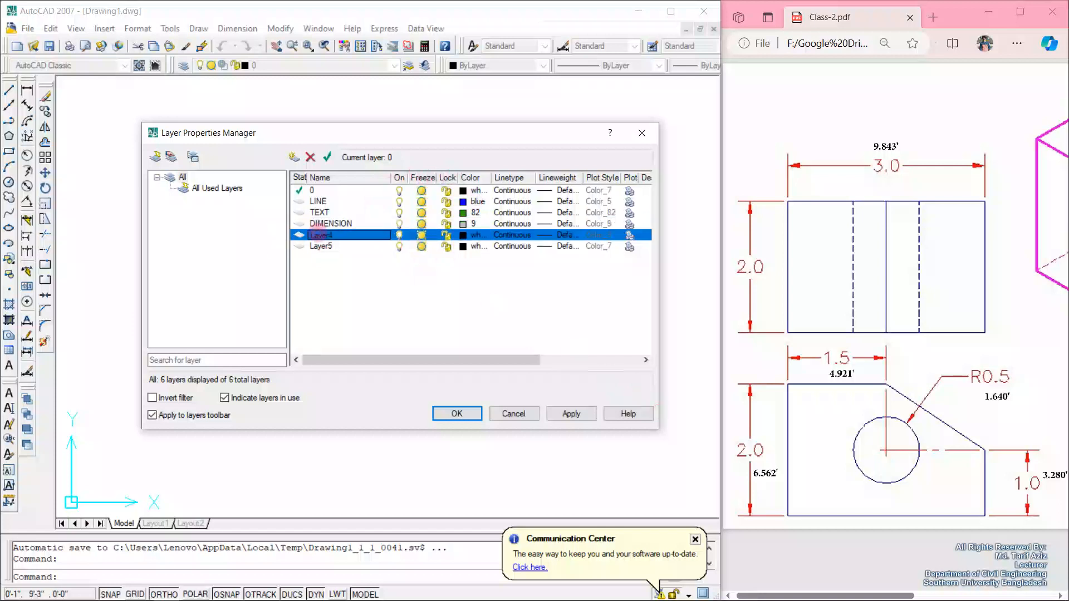
{"action": "left_click", "coordinate": [318, 235]}
{"action": "type", "text": "CIRCLE"}
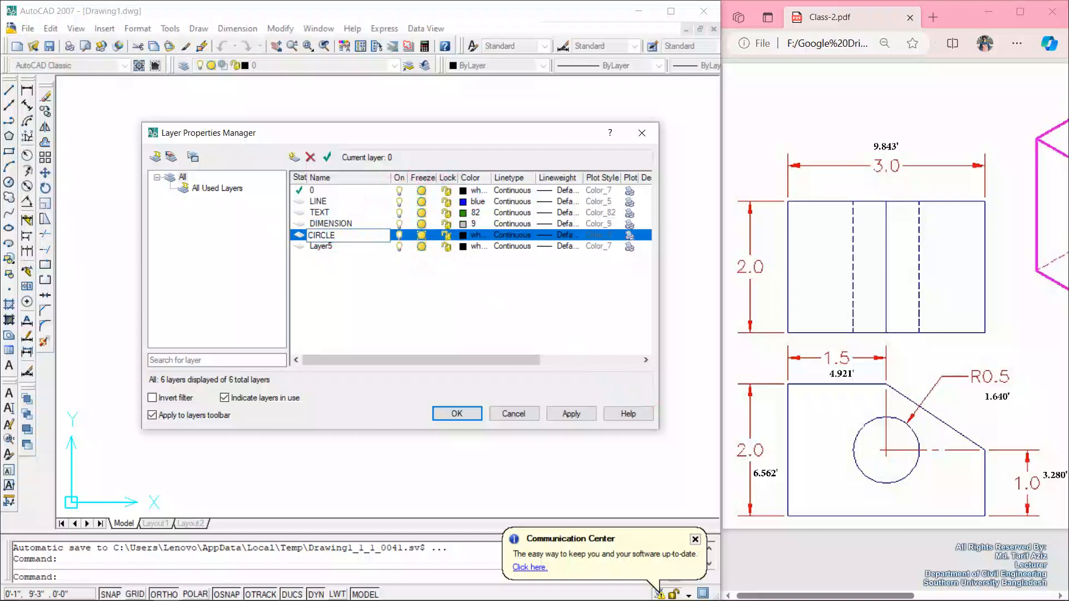
{"action": "left_click", "coordinate": [471, 235]}
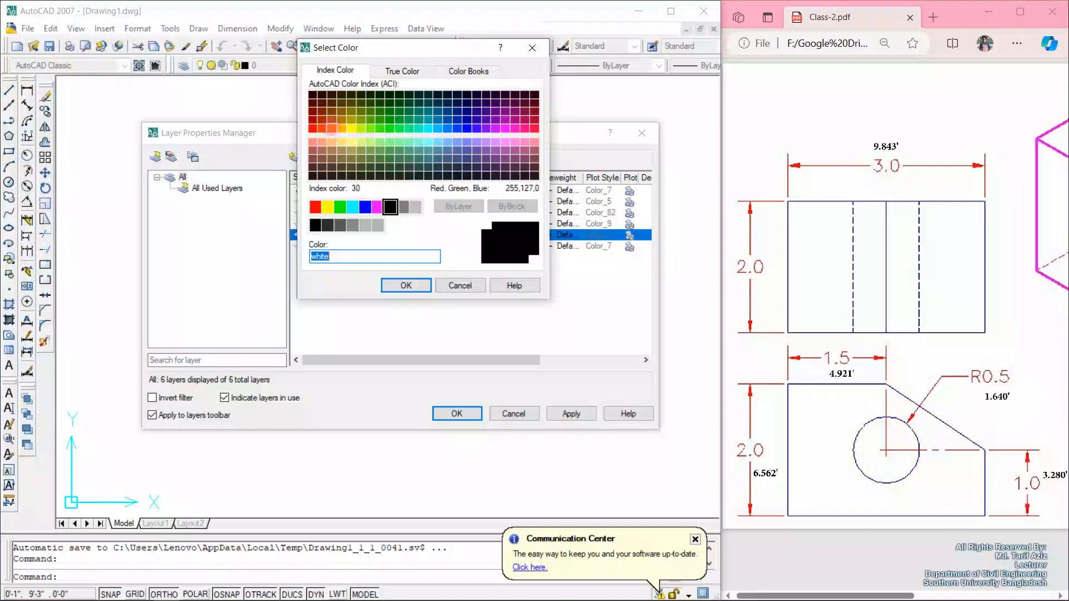
{"action": "left_click", "coordinate": [332, 128]}
{"action": "left_click", "coordinate": [332, 119]}
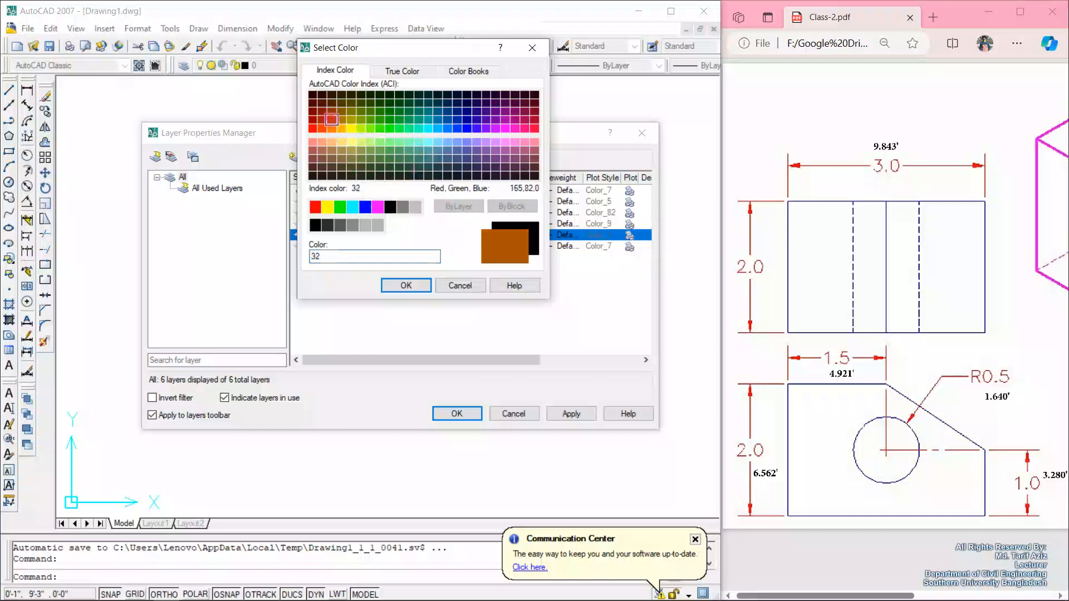
{"action": "left_click", "coordinate": [405, 284]}
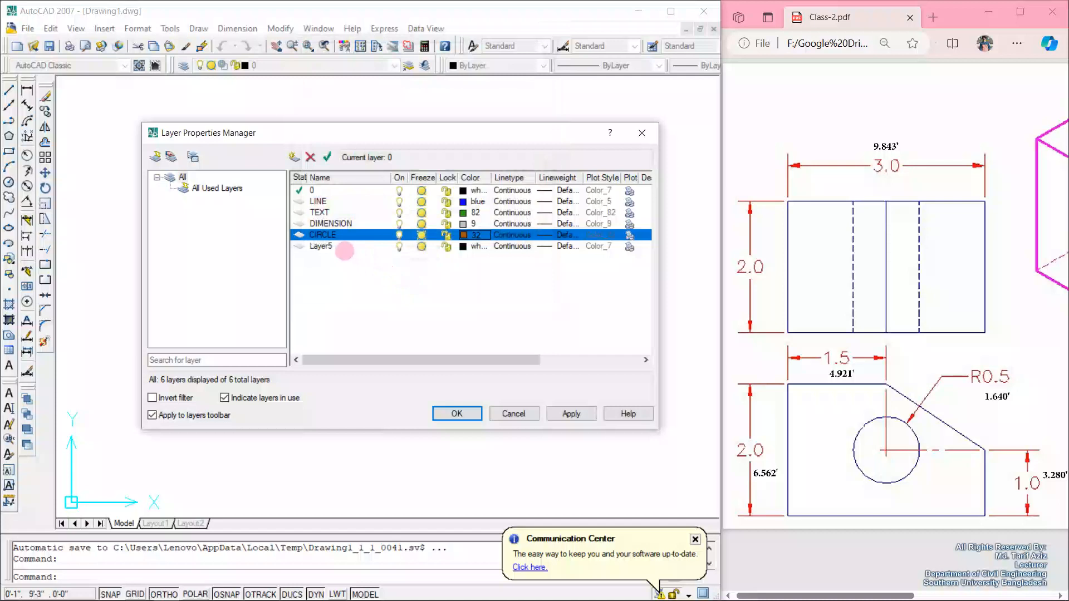
Delete the unused Layer5 and apply the layer changes, closing the Layer Properties Manager.
{"action": "left_click", "coordinate": [341, 249]}
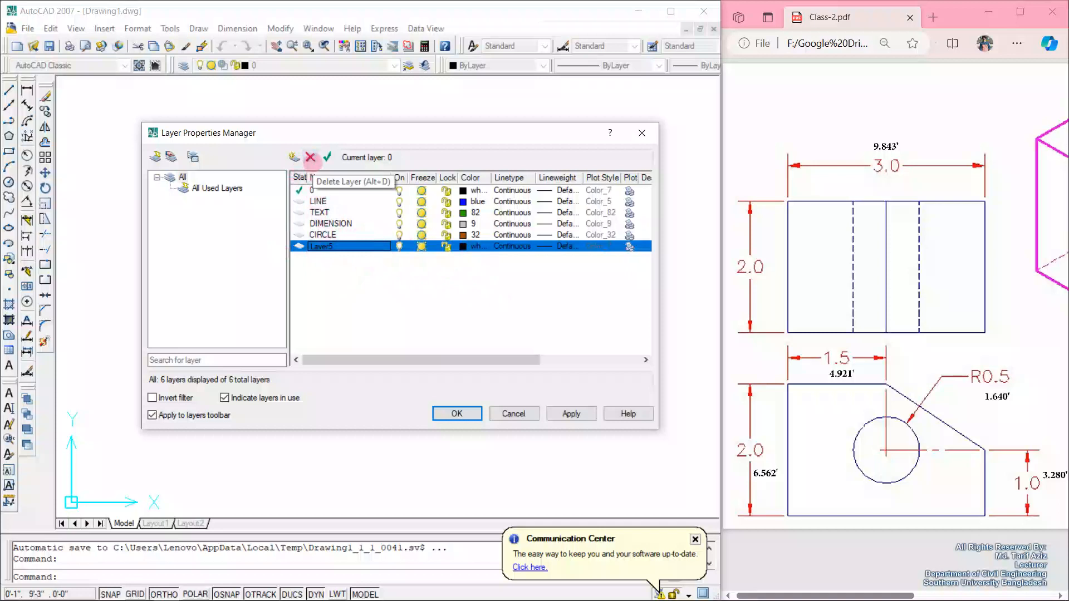
{"action": "left_click", "coordinate": [311, 157]}
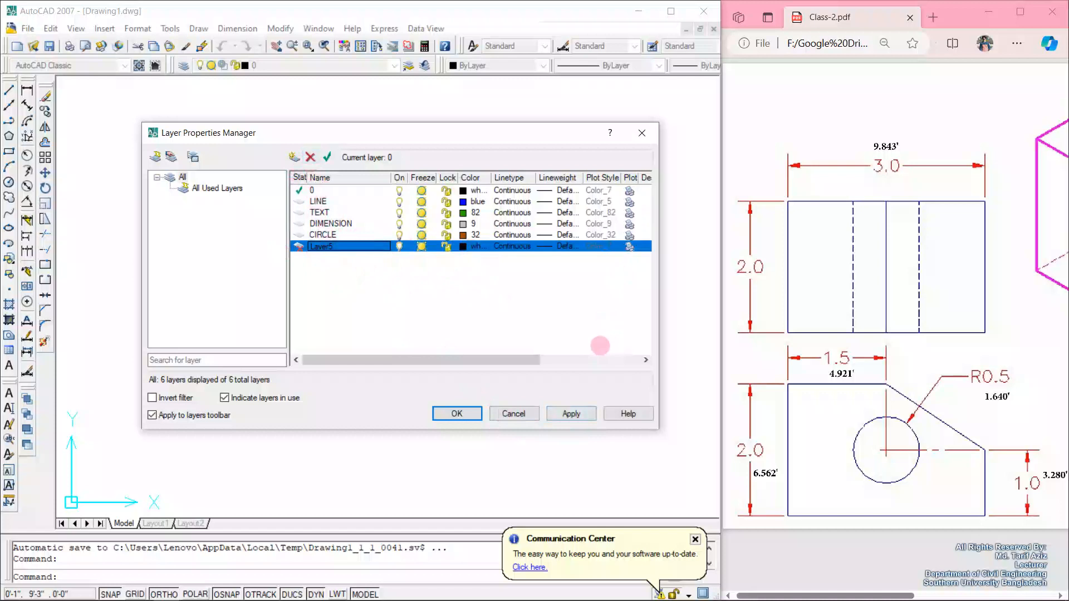
{"action": "left_click", "coordinate": [571, 413]}
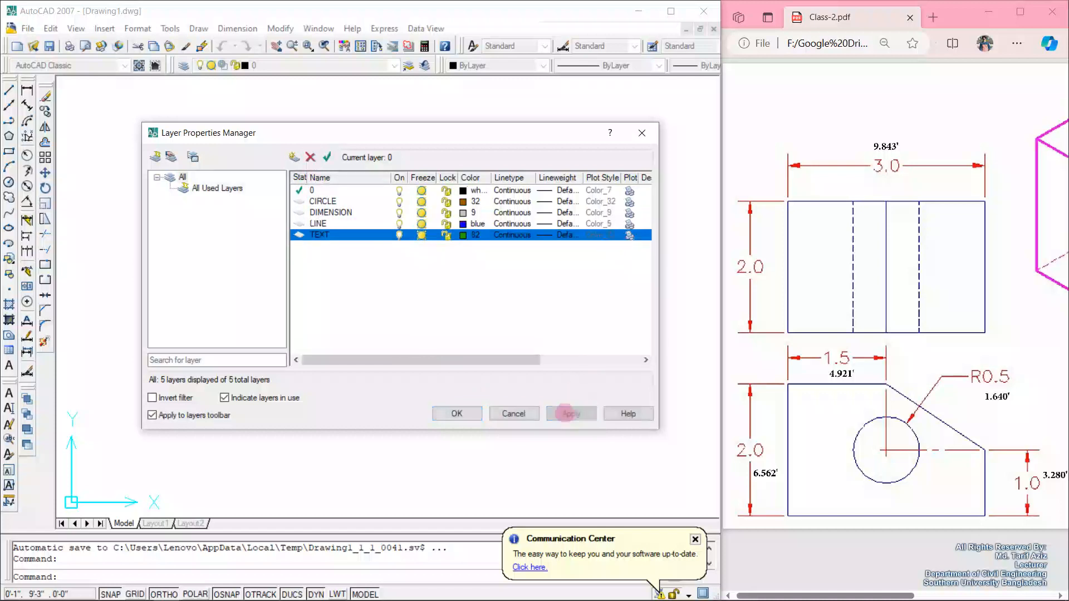
{"action": "left_click", "coordinate": [458, 414]}
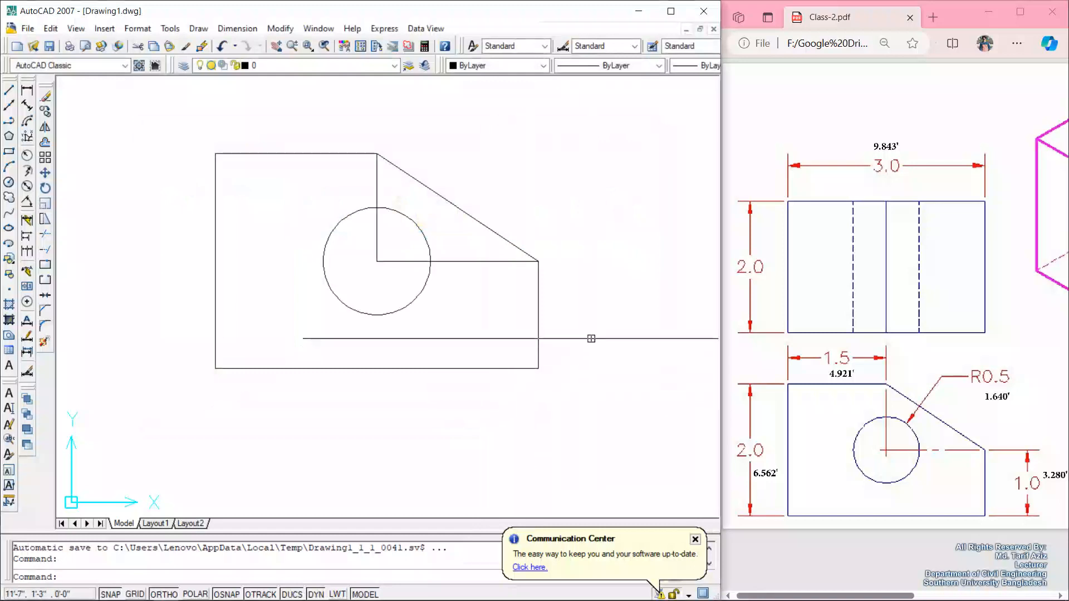
{"action": "left_click", "coordinate": [573, 317]}
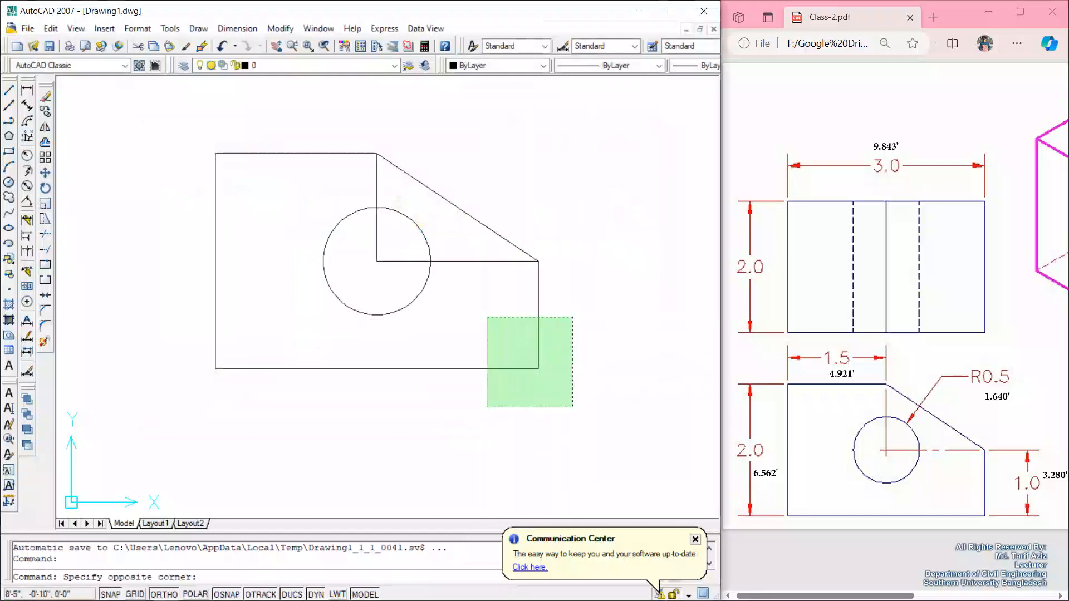
{"action": "left_click", "coordinate": [480, 411]}
{"action": "left_click", "coordinate": [248, 129]}
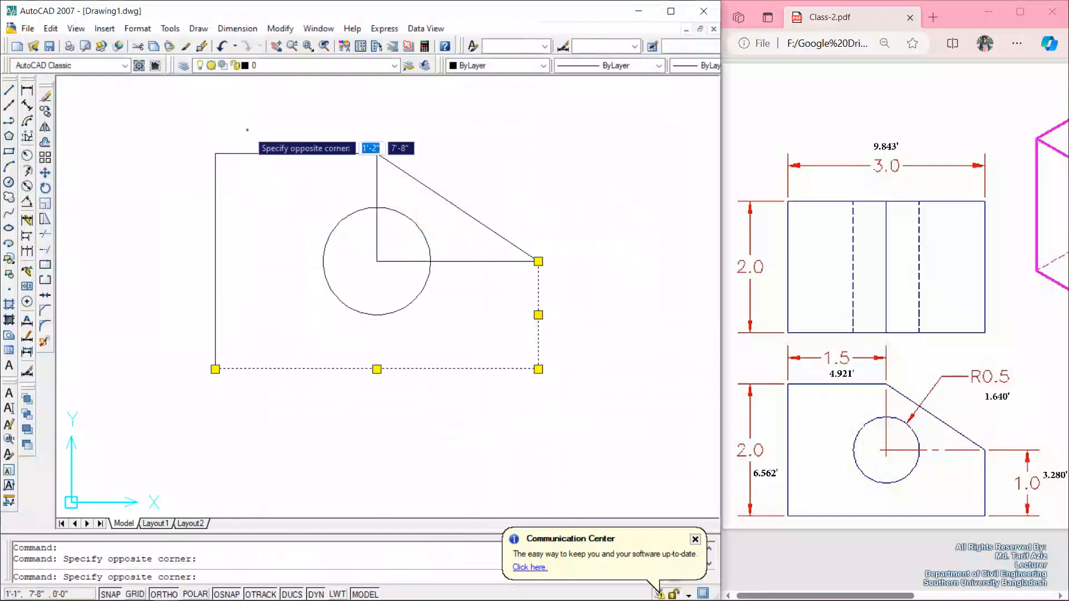
{"action": "left_click", "coordinate": [439, 111]}
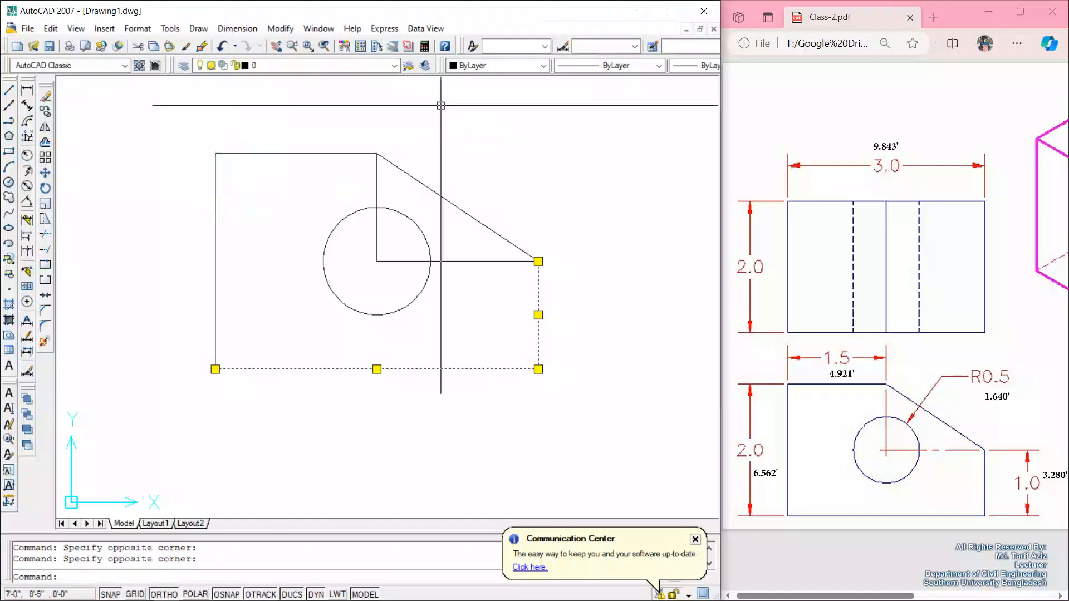
{"action": "key", "text": "Escape"}
Assign the five outer outline lines of the block's view, including the sloped edge, to the LINE layer.
{"action": "left_click", "coordinate": [580, 331]}
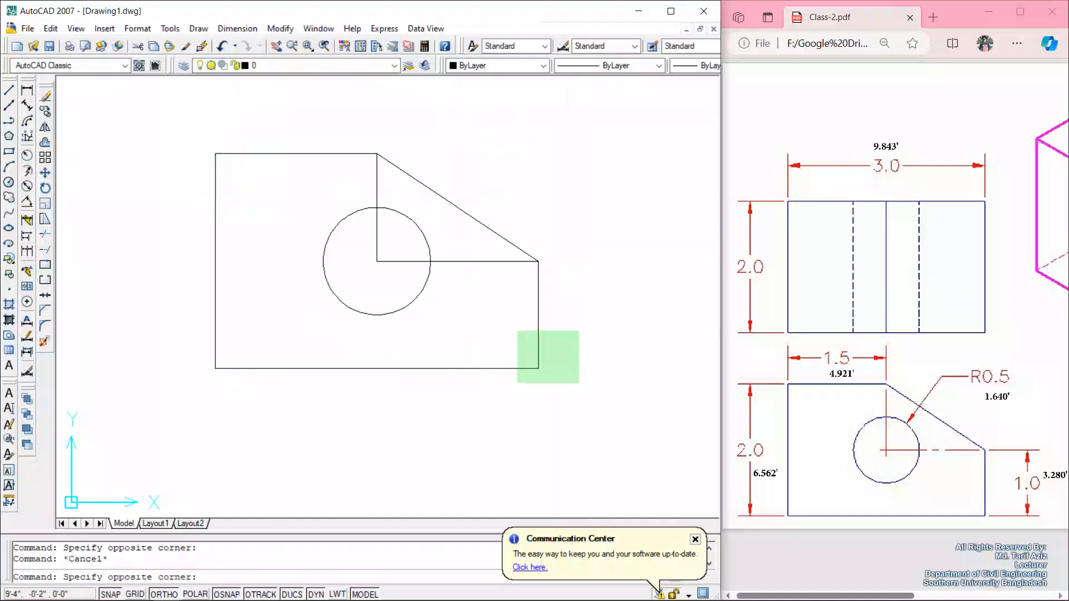
{"action": "left_click", "coordinate": [485, 411]}
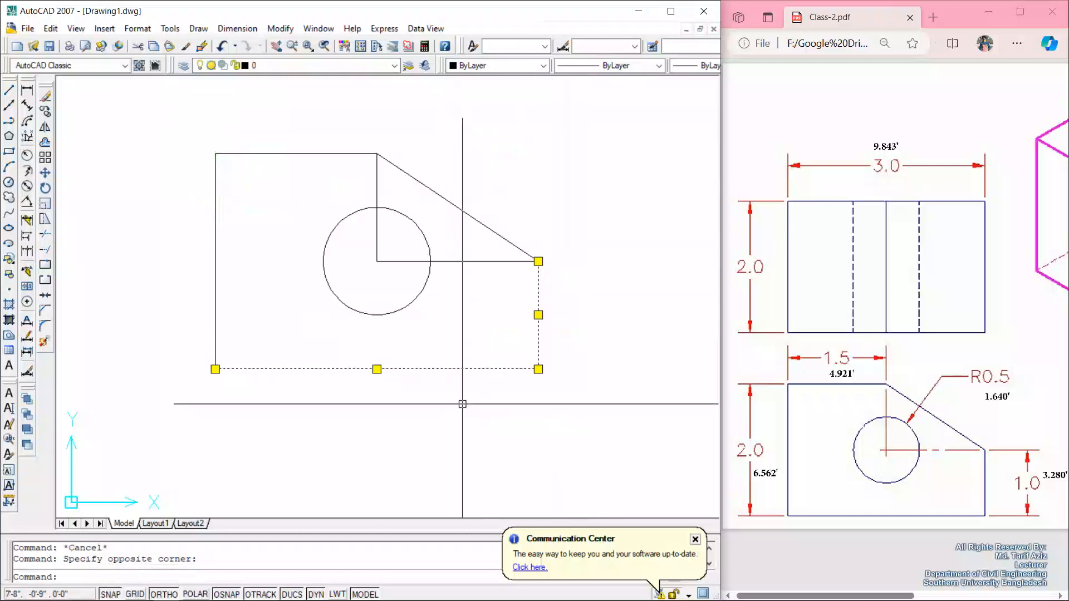
{"action": "left_click", "coordinate": [241, 125]}
{"action": "left_click", "coordinate": [170, 209]}
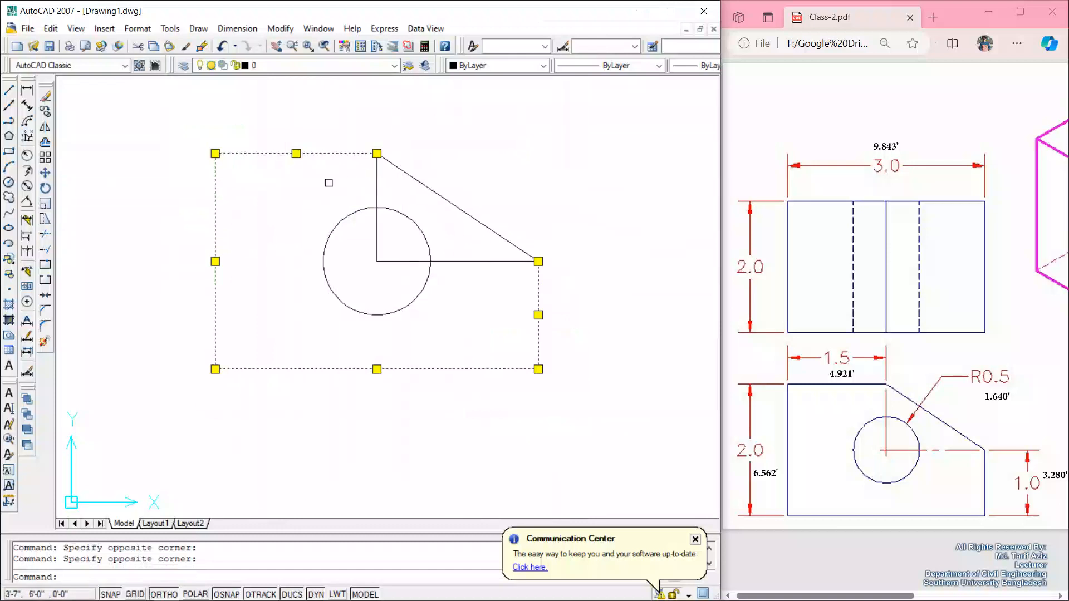
{"action": "left_click", "coordinate": [432, 189]}
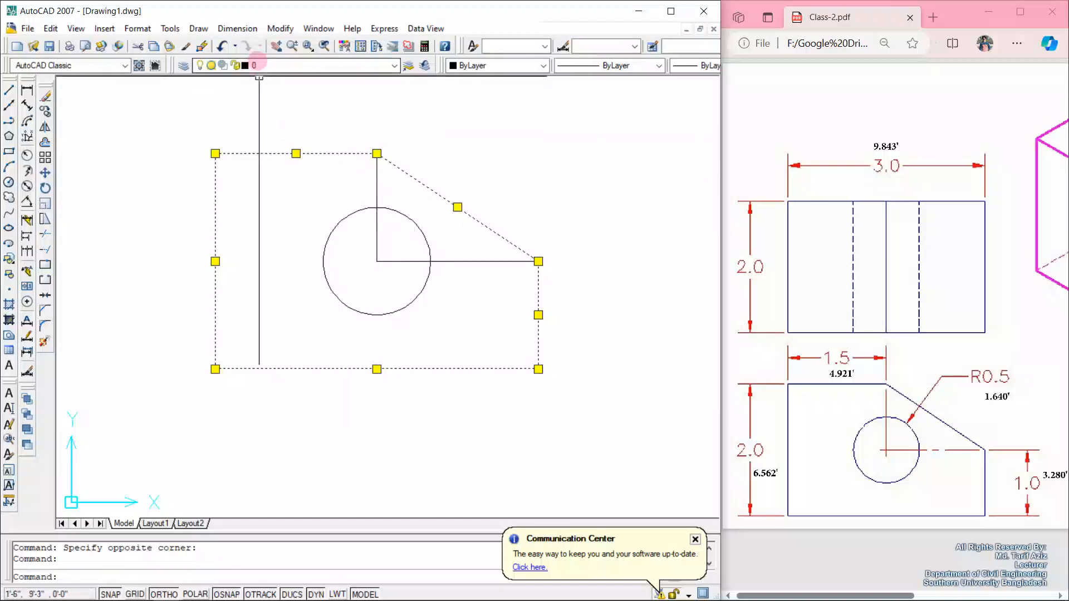
{"action": "left_click", "coordinate": [257, 66]}
{"action": "key", "text": "F10"}
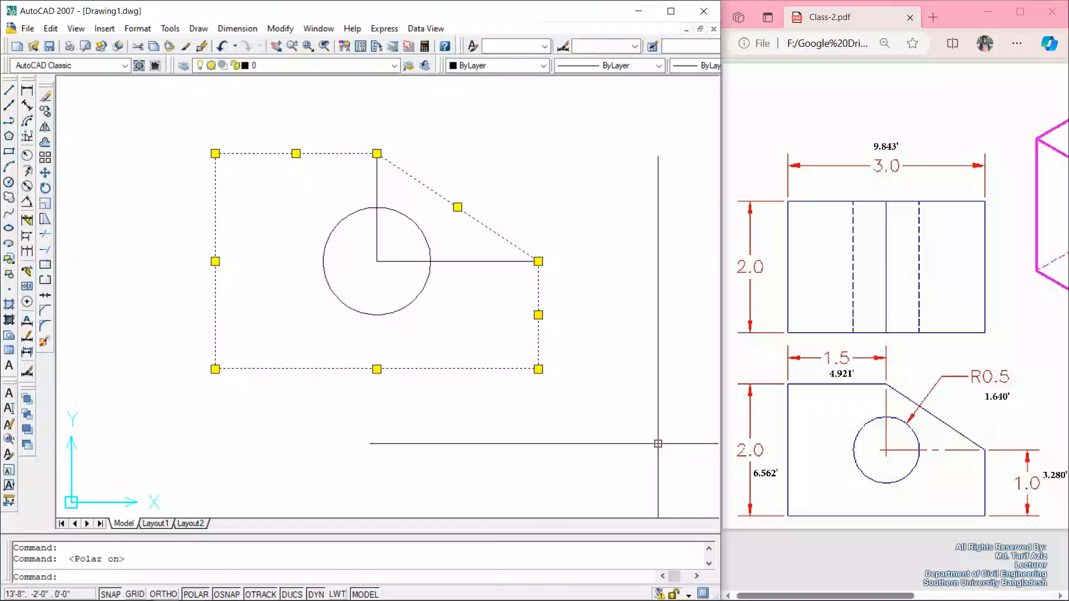
{"action": "key", "text": "F10"}
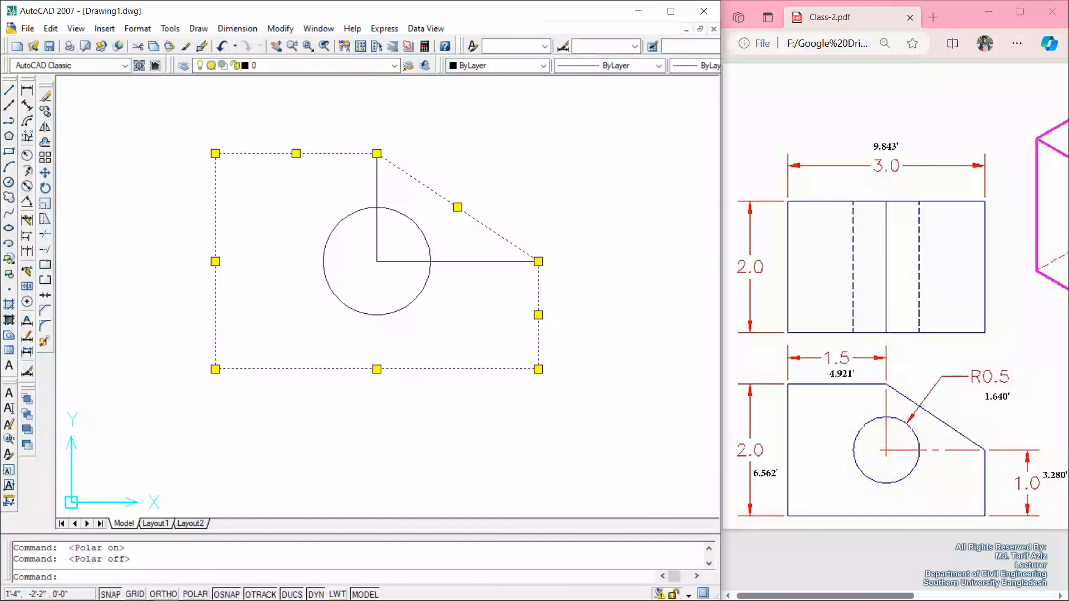
{"action": "left_click", "coordinate": [252, 448]}
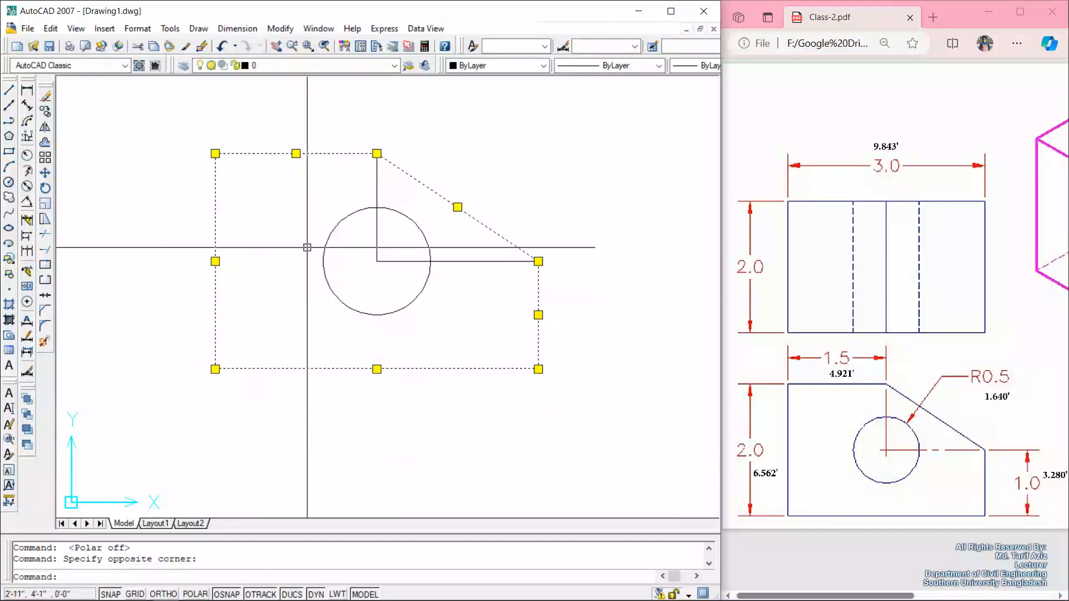
{"action": "left_click", "coordinate": [257, 66]}
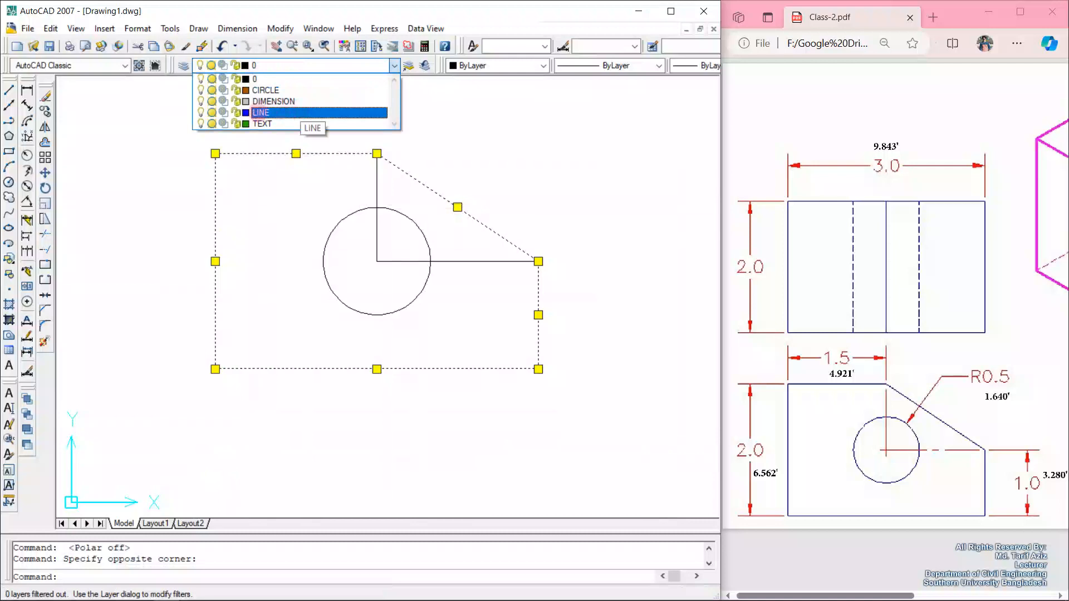
{"action": "left_click", "coordinate": [260, 112]}
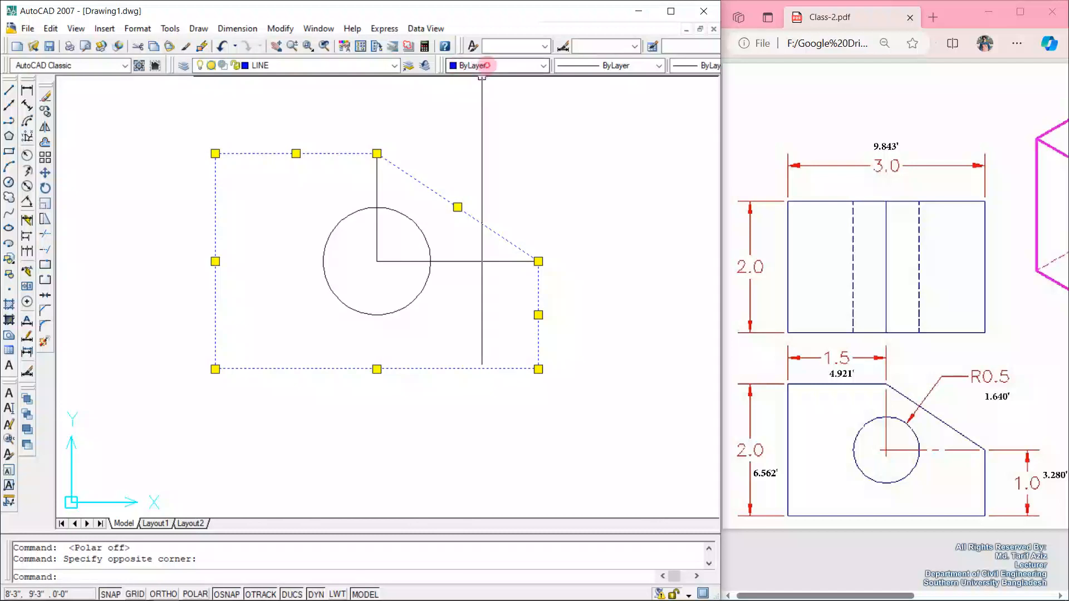
{"action": "left_click", "coordinate": [485, 65]}
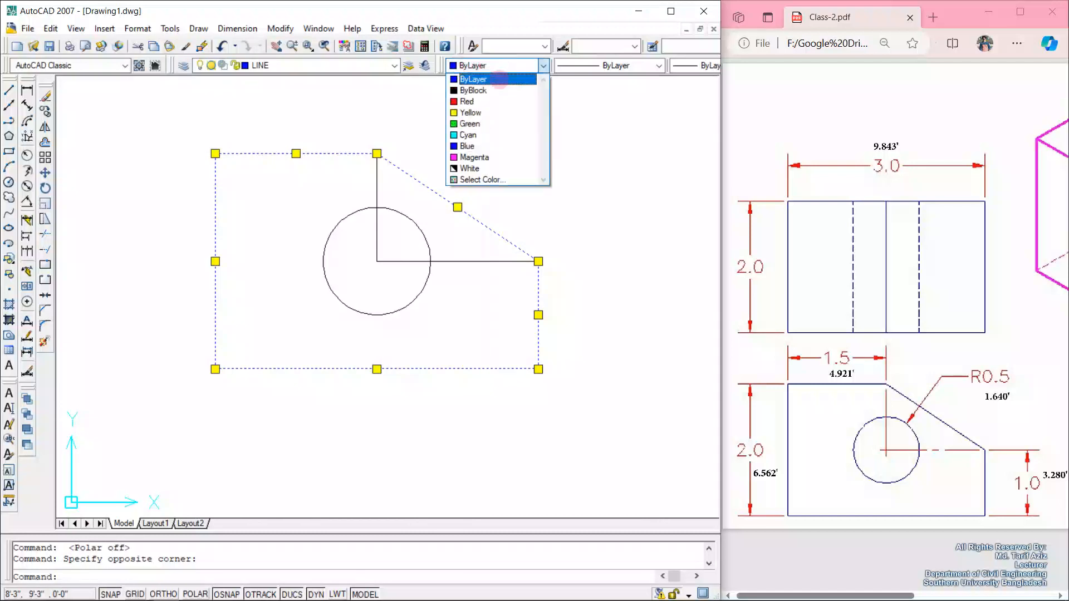
{"action": "left_click", "coordinate": [602, 132]}
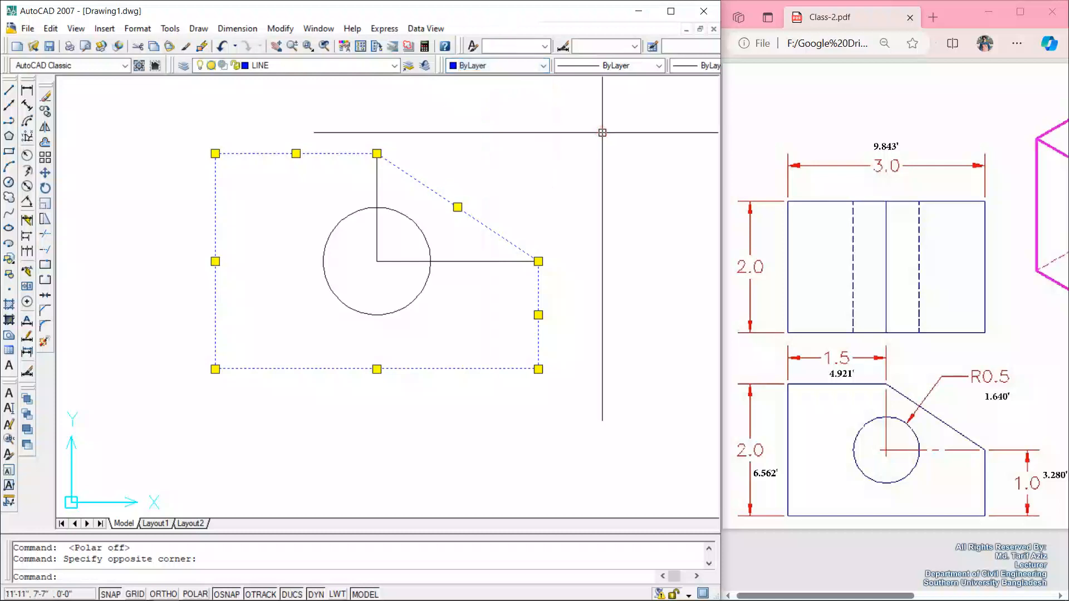
{"action": "key", "text": "Escape"}
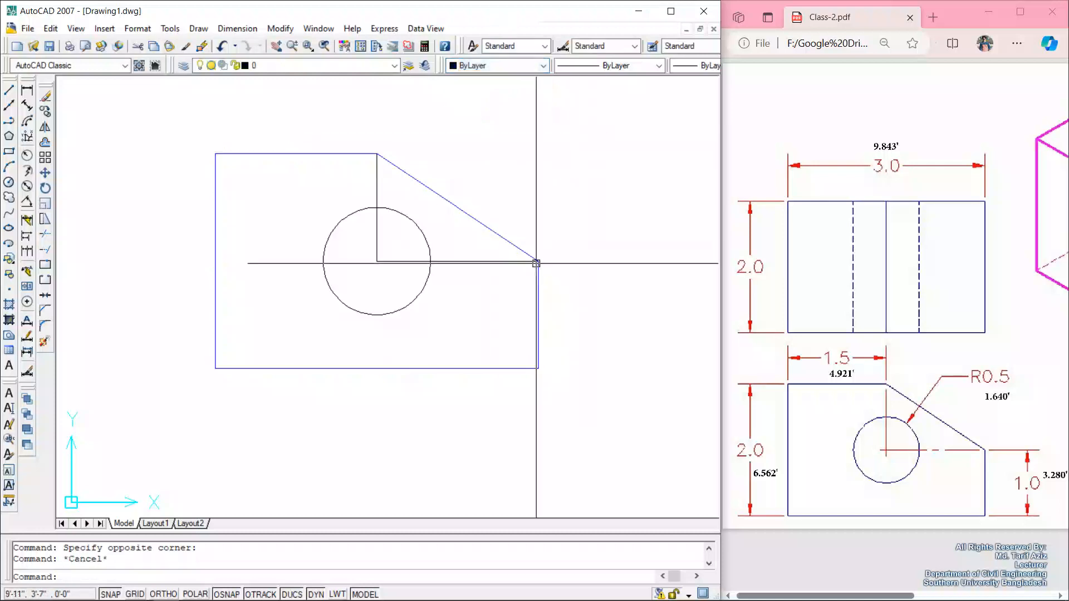
Assign the circle inside the block outline to the CIRCLE layer.
{"action": "left_click", "coordinate": [404, 286]}
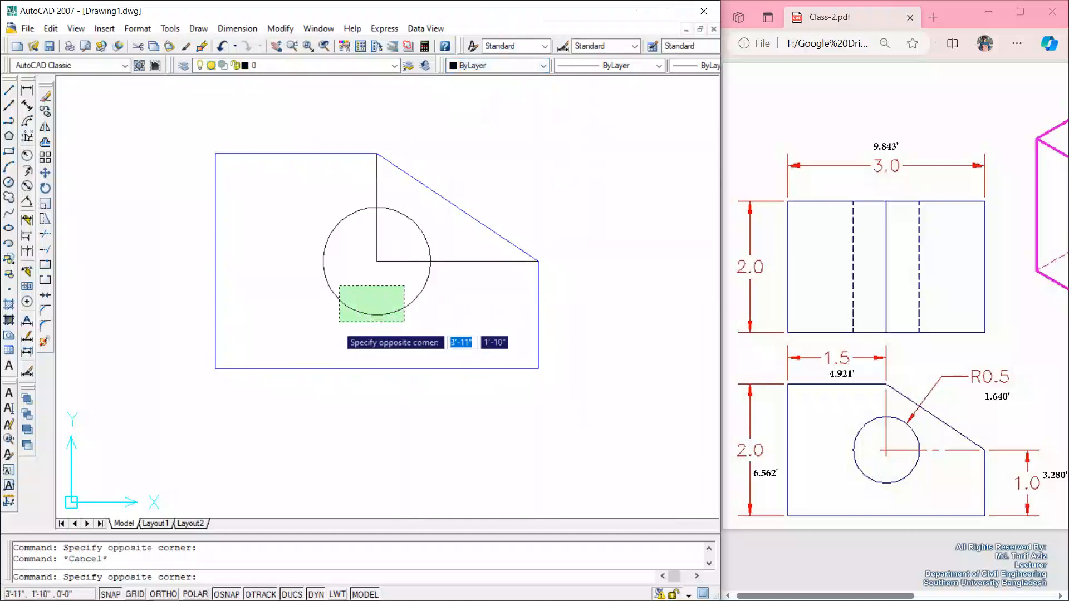
{"action": "left_click", "coordinate": [332, 326]}
{"action": "left_click", "coordinate": [320, 65]}
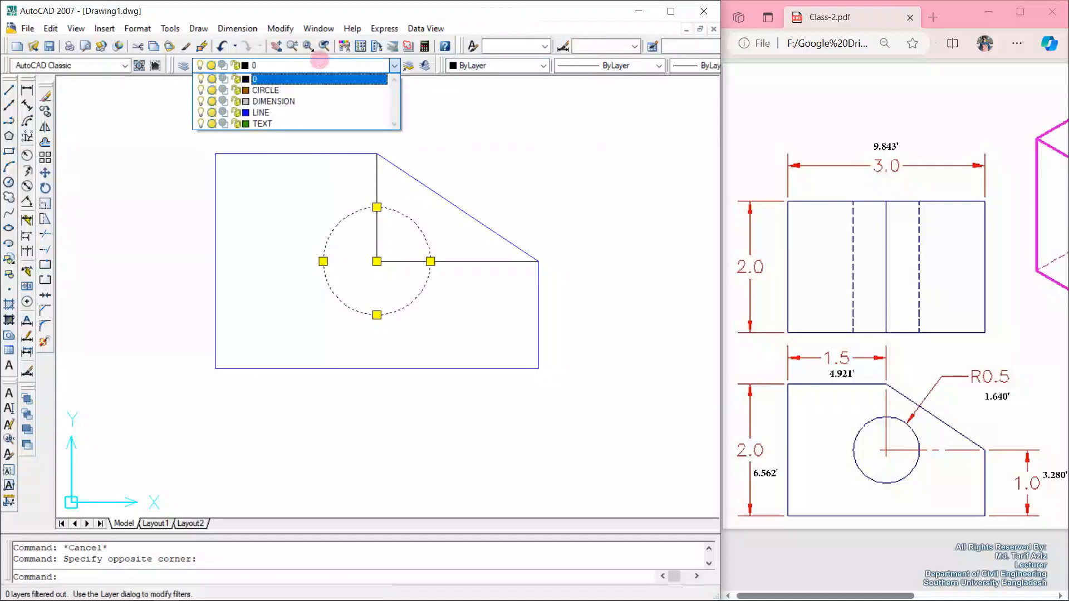
{"action": "left_click", "coordinate": [309, 92]}
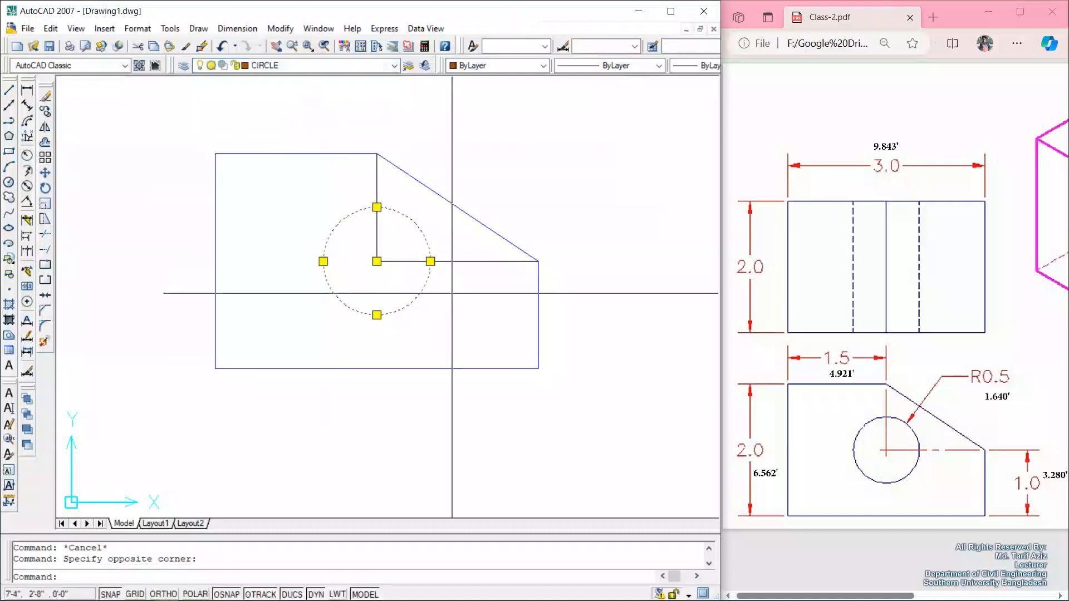
{"action": "key", "text": "Escape"}
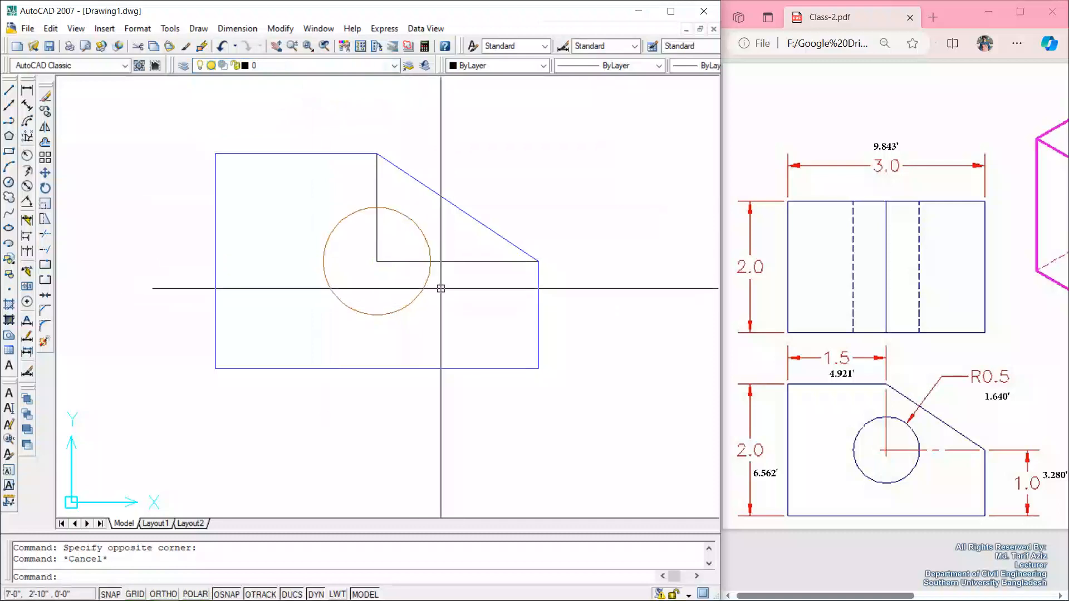
Delete the vertical and horizontal construction lines that meet at the circle's center.
{"action": "left_click", "coordinate": [390, 233]}
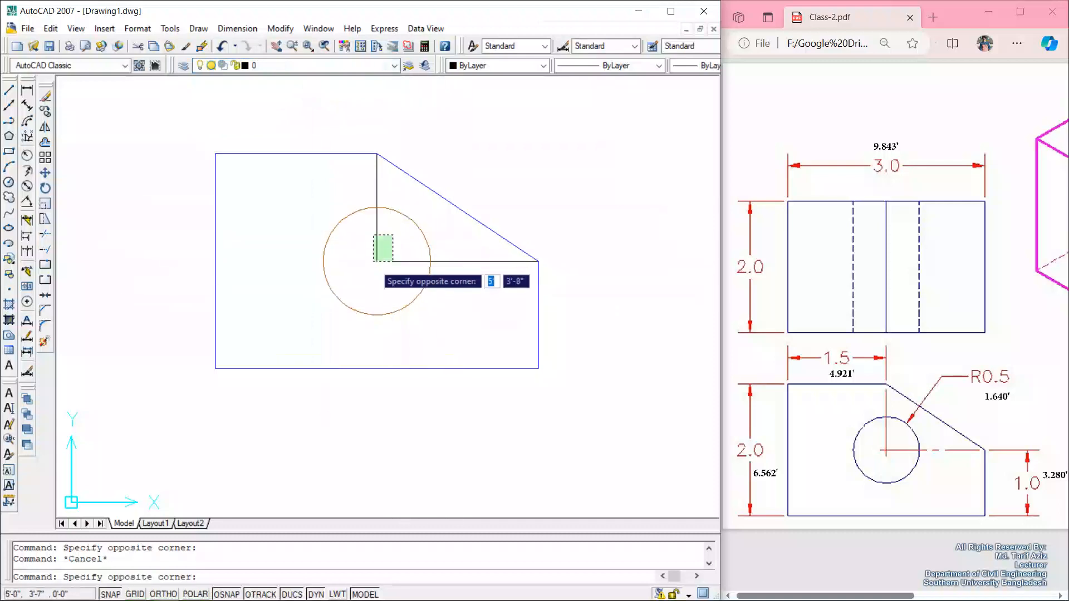
{"action": "left_click", "coordinate": [370, 274]}
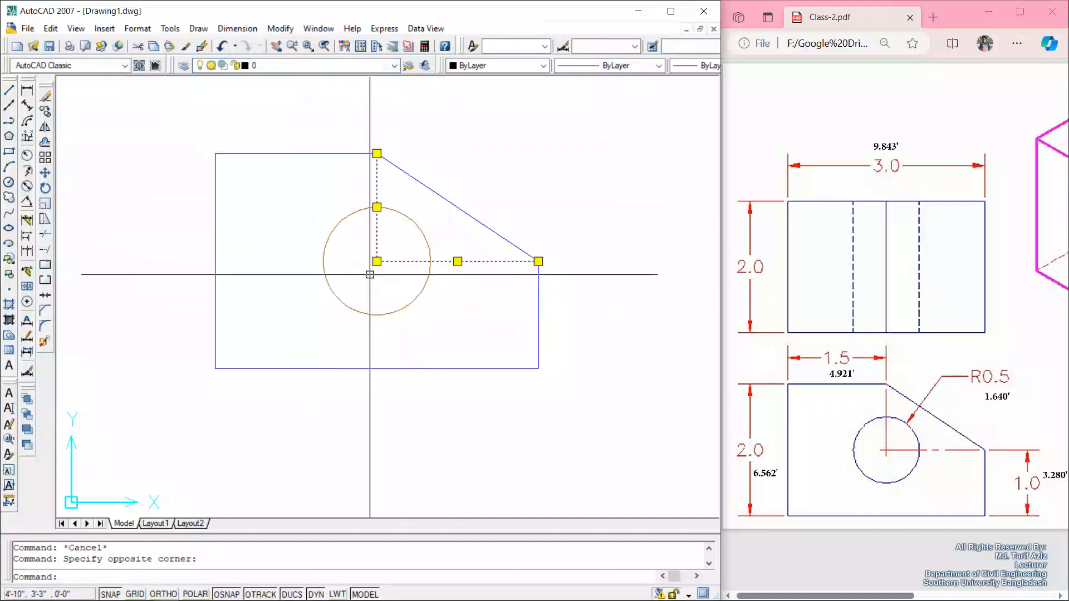
{"action": "key", "text": "Delete"}
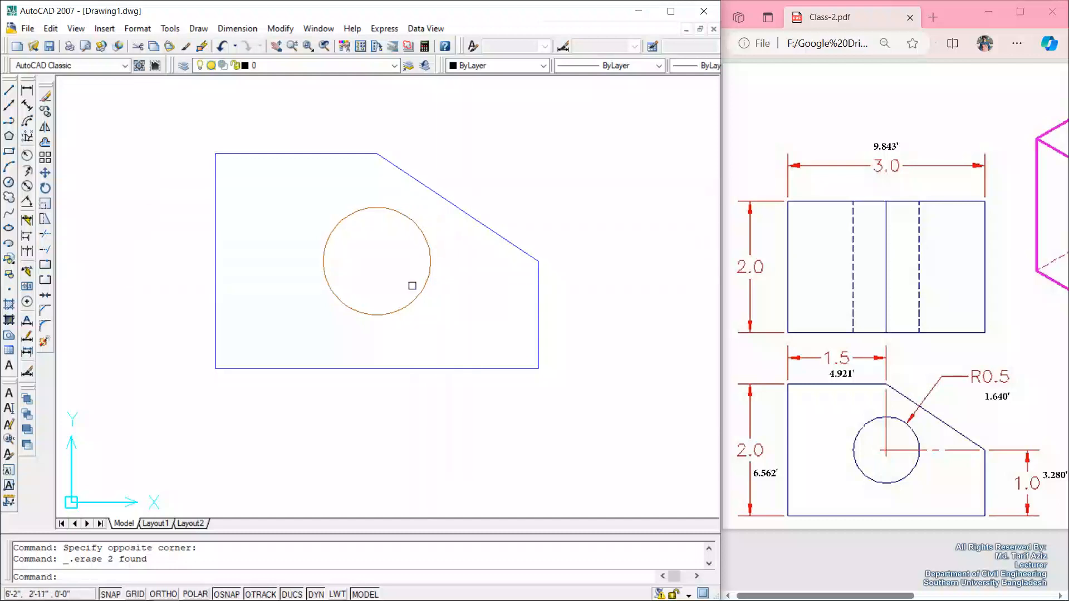
Make DIMENSION the current layer and add a linear dimension to the block's left vertical edge, placed outside the outline.
{"action": "left_click", "coordinate": [338, 65]}
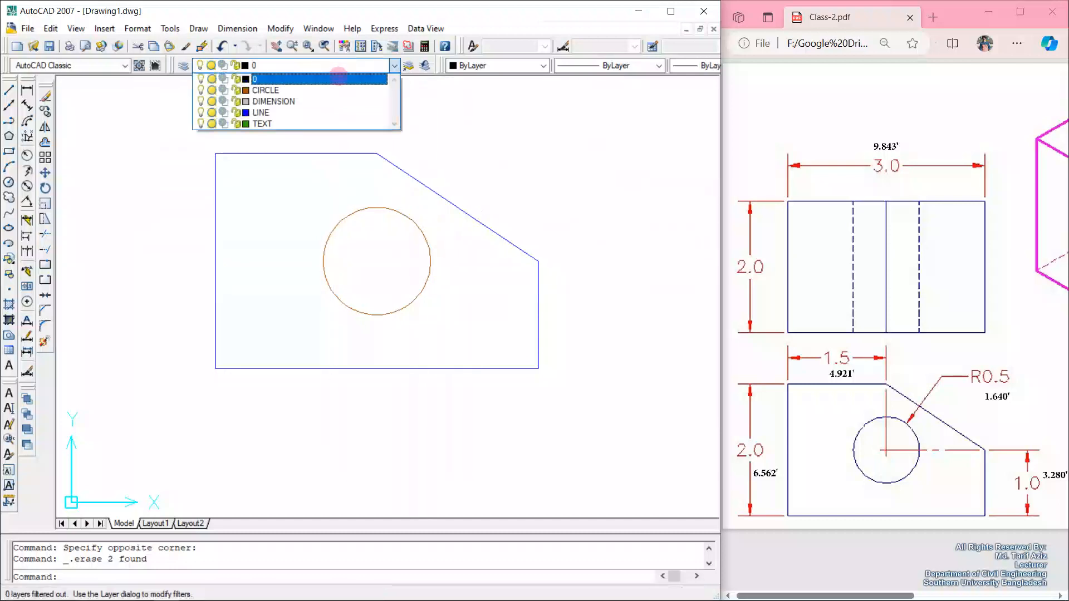
{"action": "left_click", "coordinate": [338, 101]}
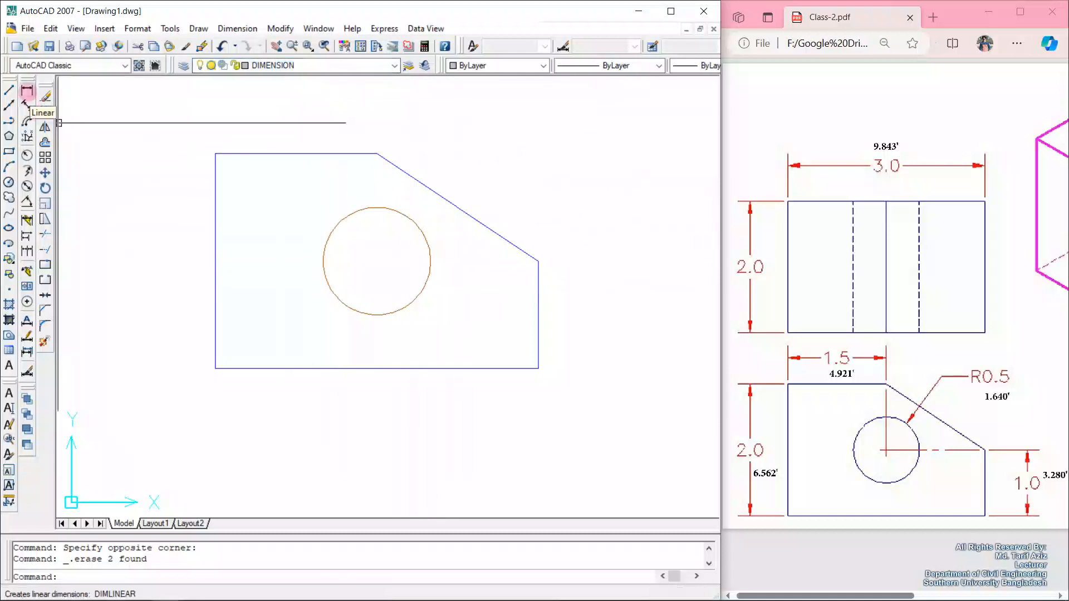
{"action": "left_click", "coordinate": [27, 94]}
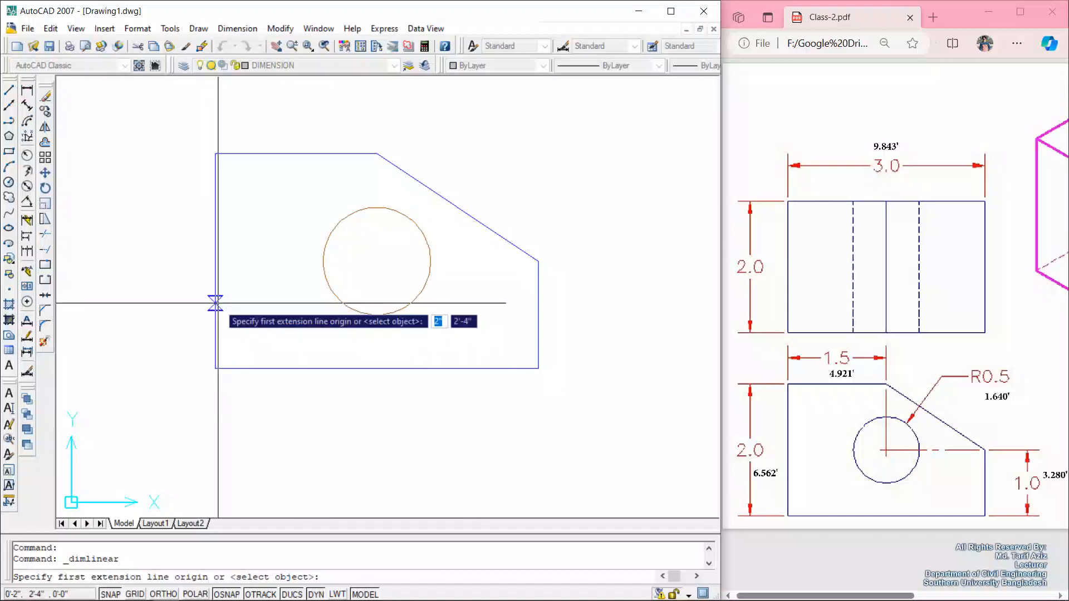
{"action": "left_click", "coordinate": [215, 154]}
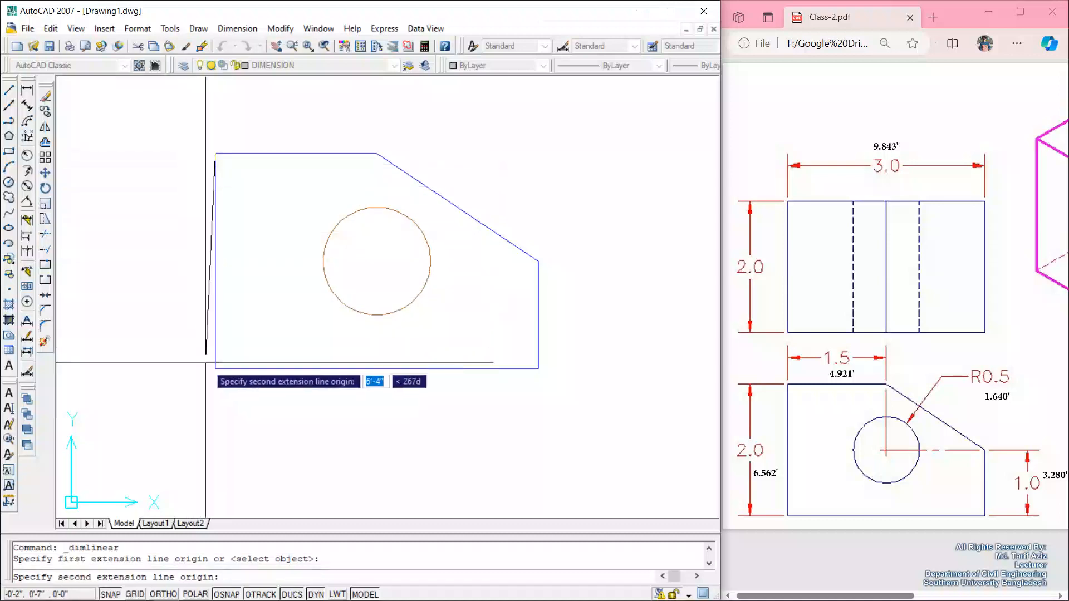
{"action": "left_click", "coordinate": [215, 368]}
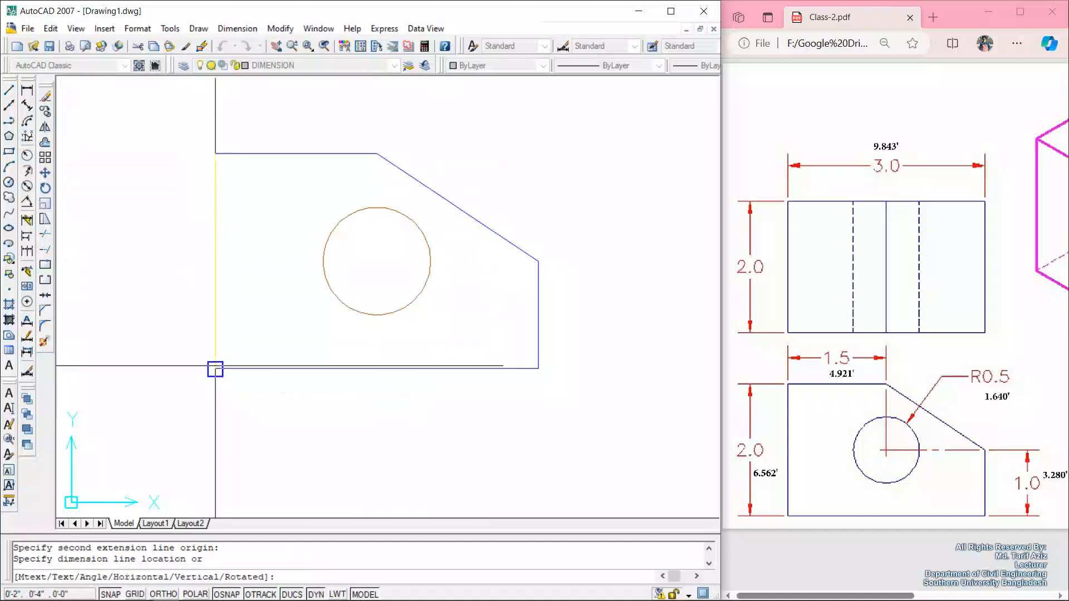
{"action": "left_click", "coordinate": [170, 364]}
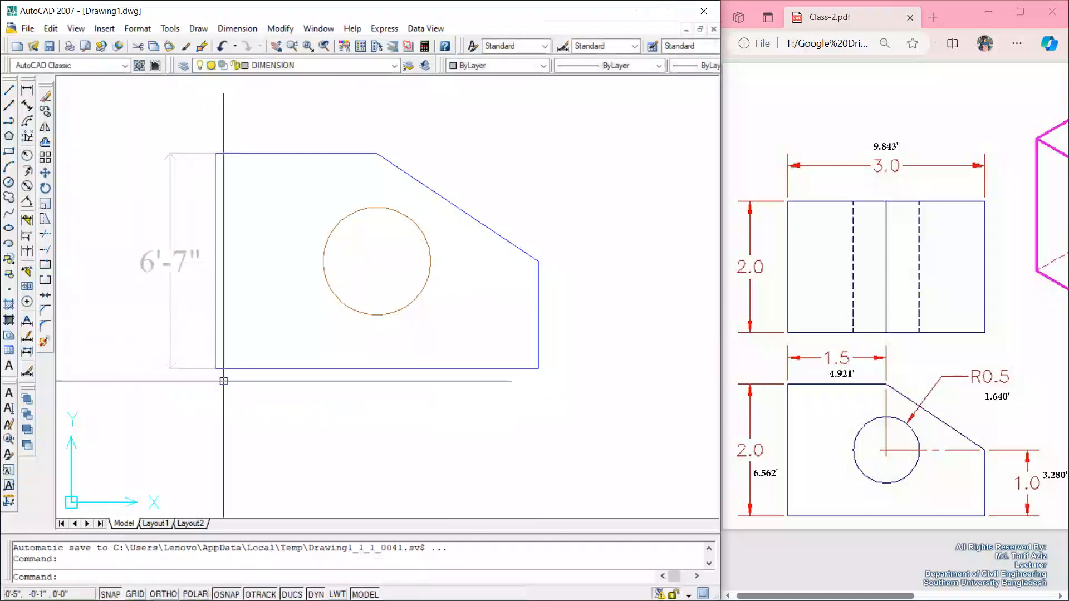
Turn on Ortho mode and add a linear dimension above the block's short top edge.
{"action": "left_click", "coordinate": [163, 594]}
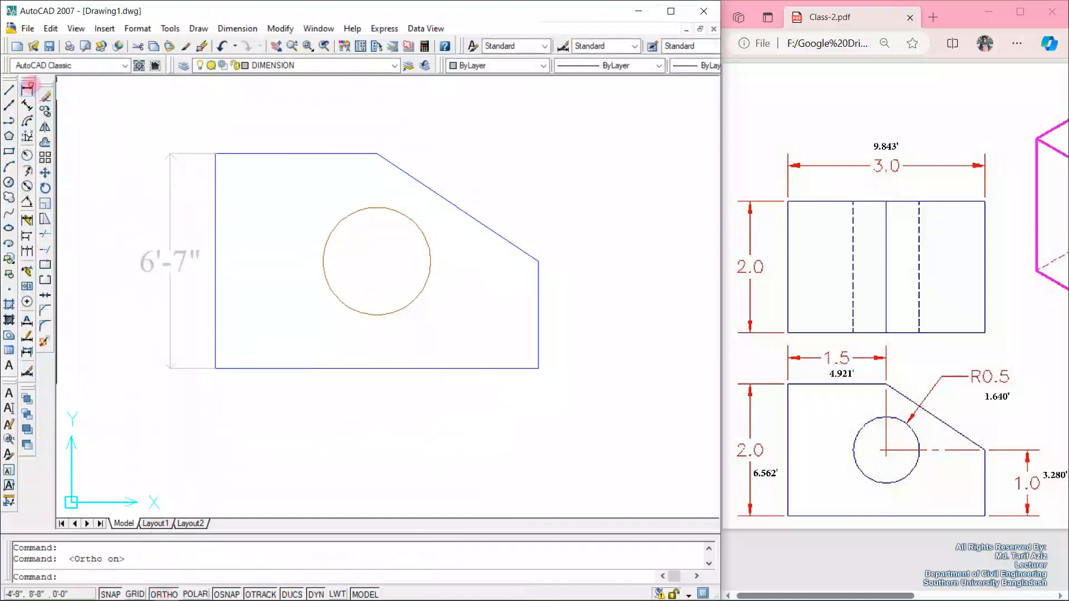
{"action": "left_click", "coordinate": [28, 88]}
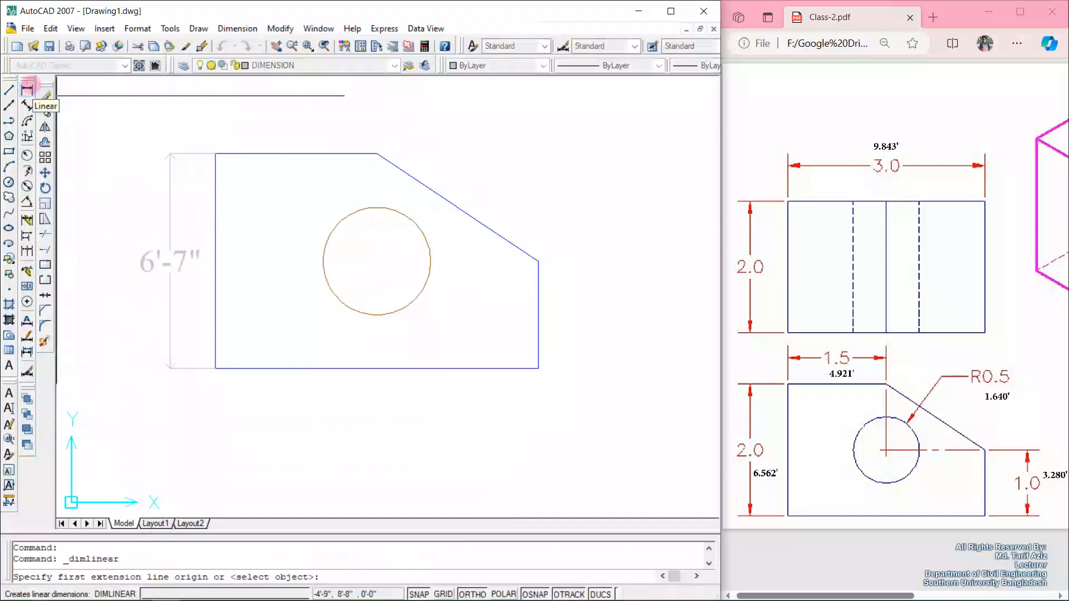
{"action": "left_click", "coordinate": [215, 154]}
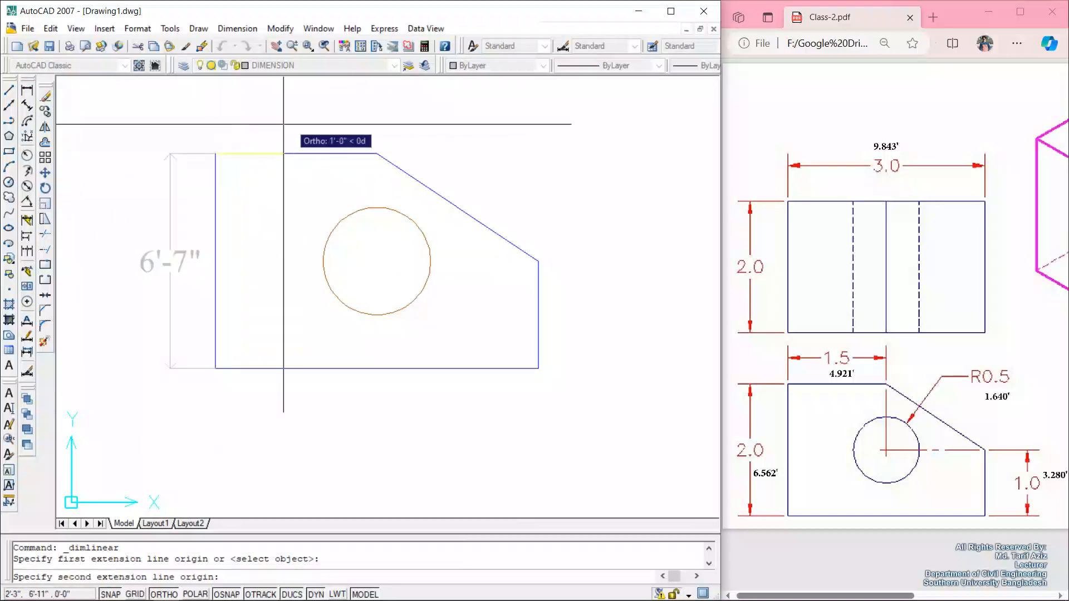
{"action": "left_click", "coordinate": [377, 154]}
{"action": "left_click", "coordinate": [279, 124]}
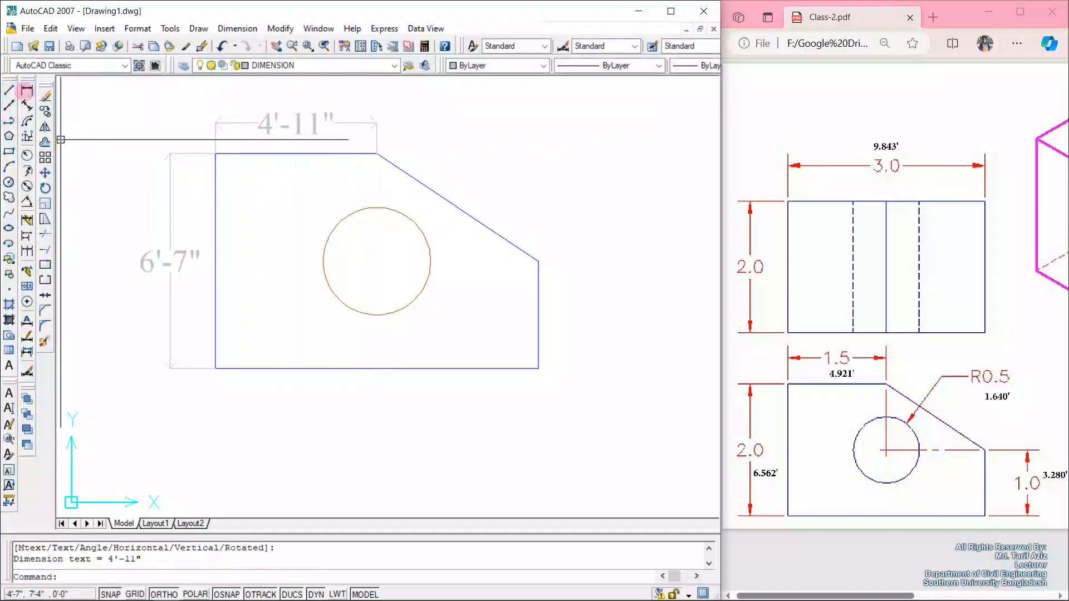
Add a linear dimension for the block's full bottom edge, placed below the outline.
{"action": "left_click", "coordinate": [27, 90]}
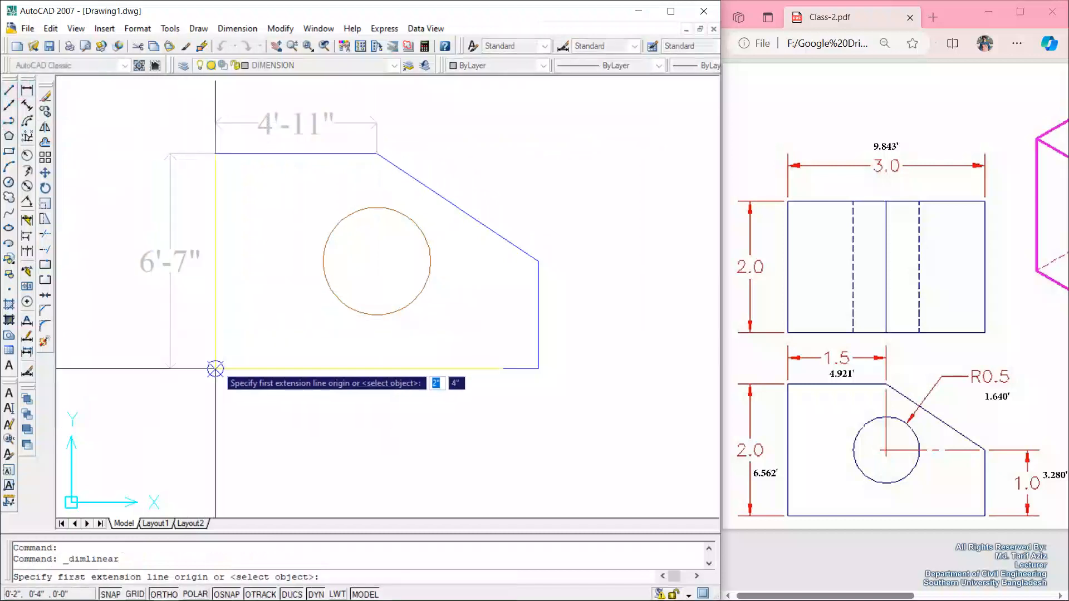
{"action": "left_click", "coordinate": [215, 369]}
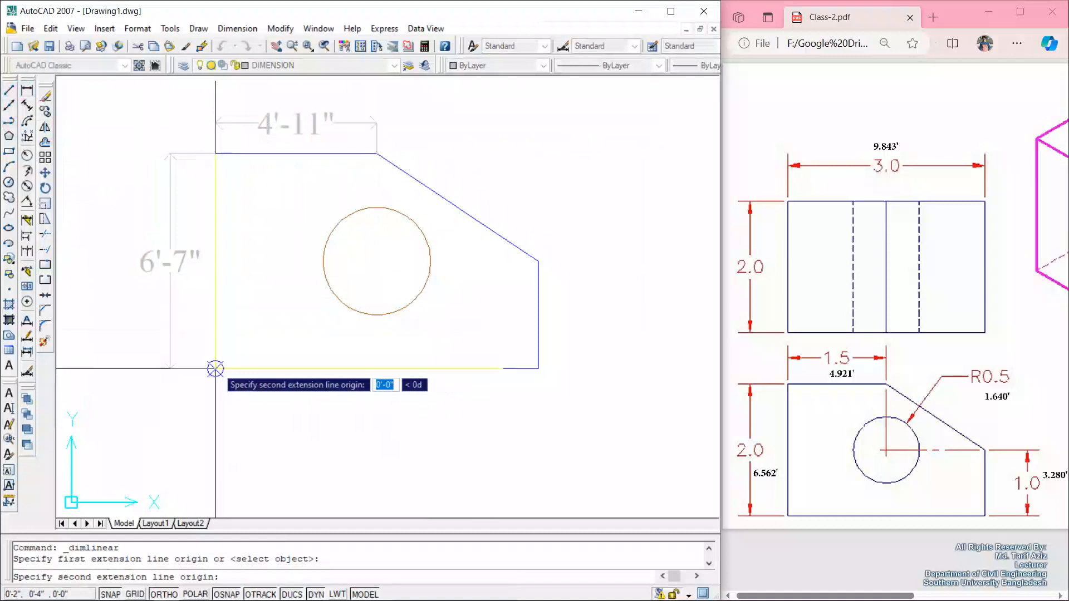
{"action": "left_click", "coordinate": [538, 368]}
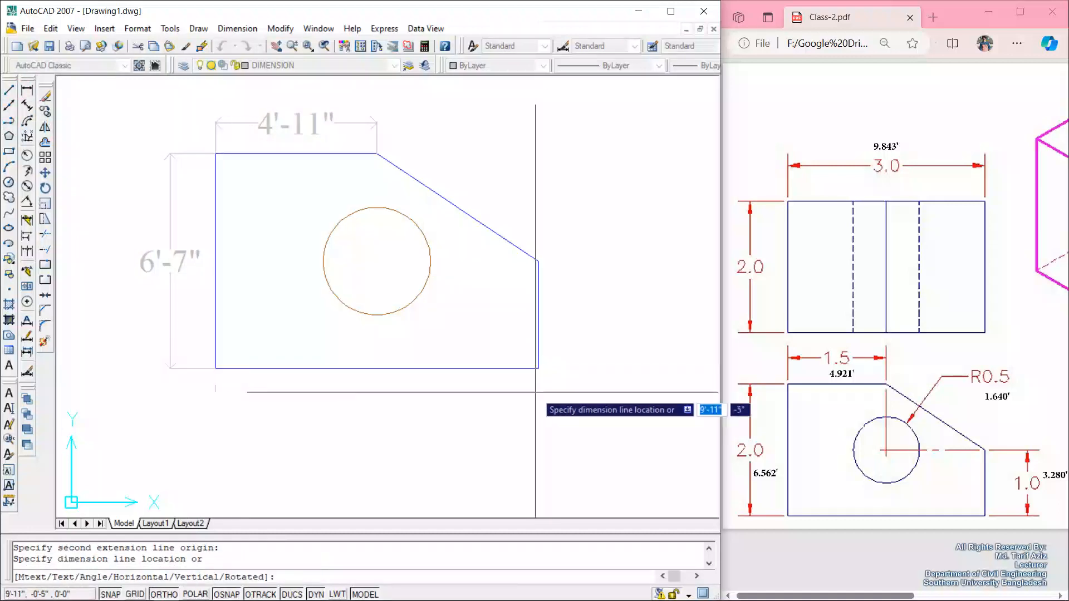
{"action": "left_click", "coordinate": [536, 392]}
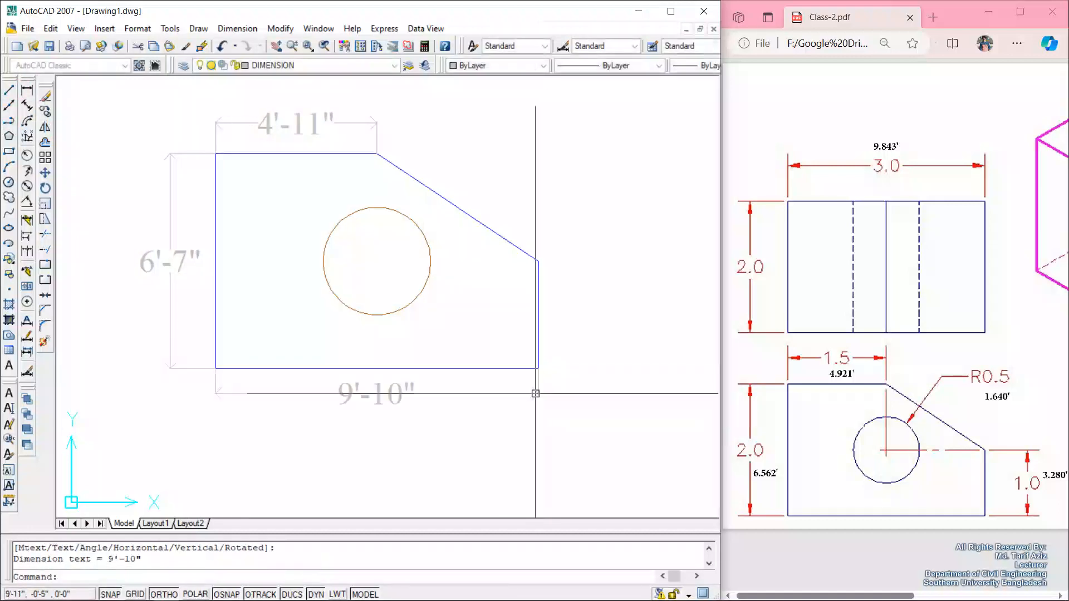
Add a linear dimension to the short vertical edge on the block's right side, placed outside the outline.
{"action": "right_click", "coordinate": [483, 335]}
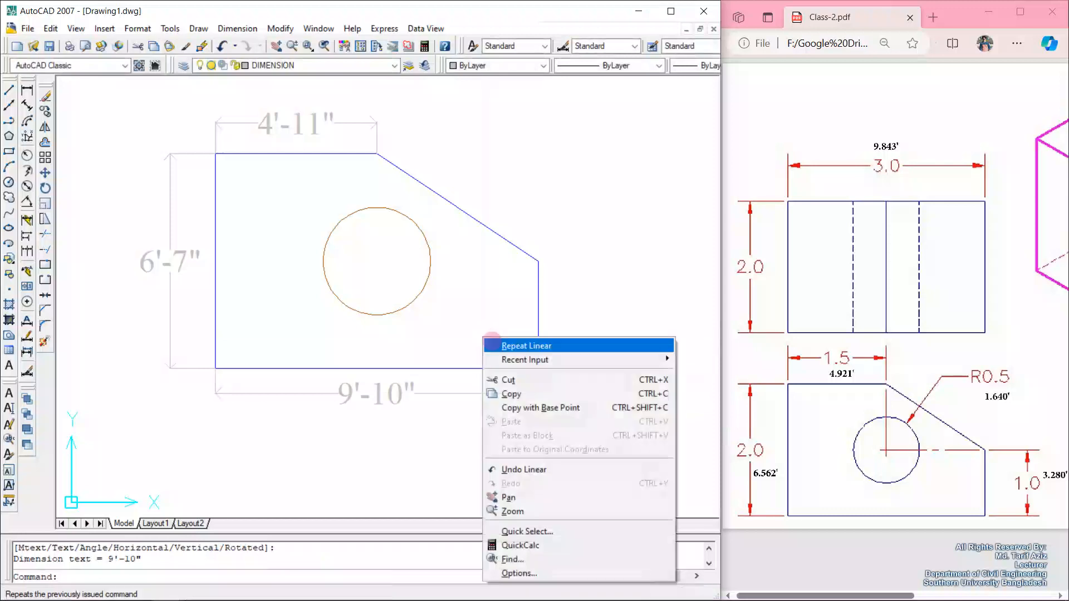
{"action": "left_click", "coordinate": [492, 344]}
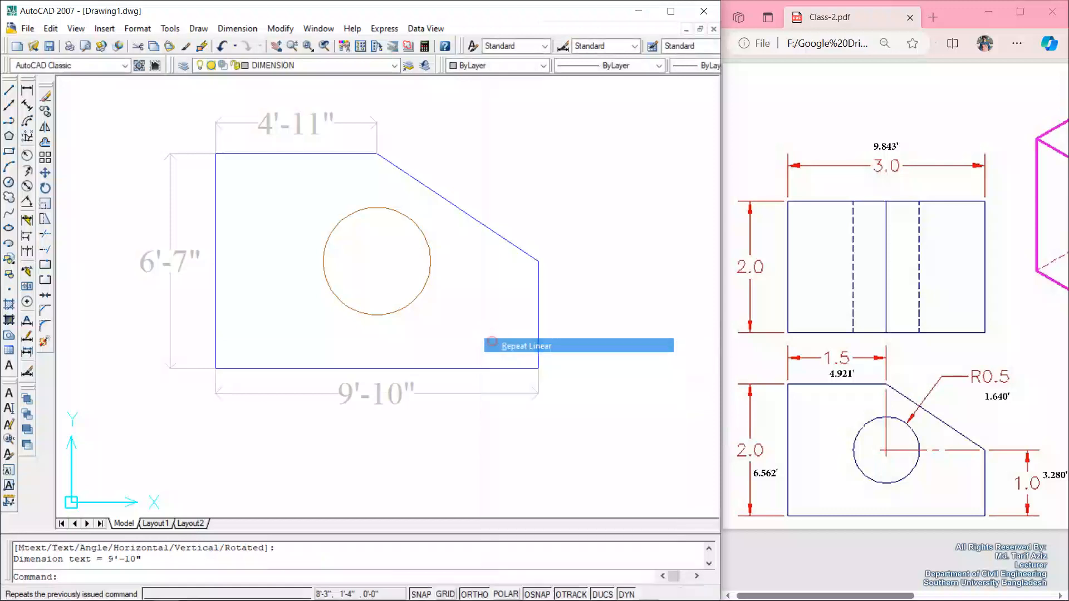
{"action": "left_click", "coordinate": [537, 369]}
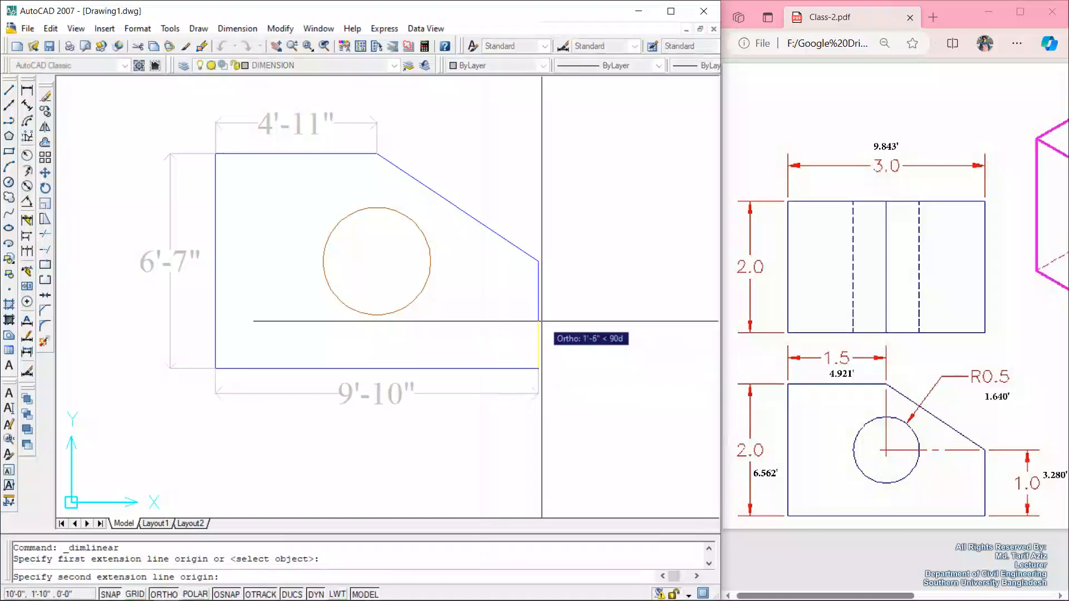
{"action": "left_click", "coordinate": [538, 261]}
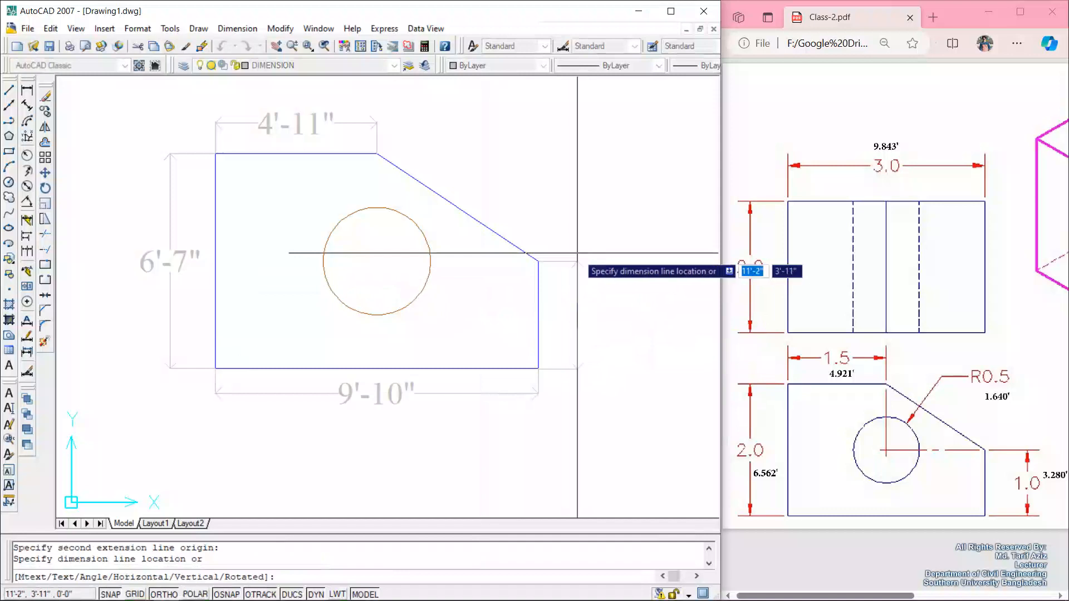
{"action": "left_click", "coordinate": [577, 253]}
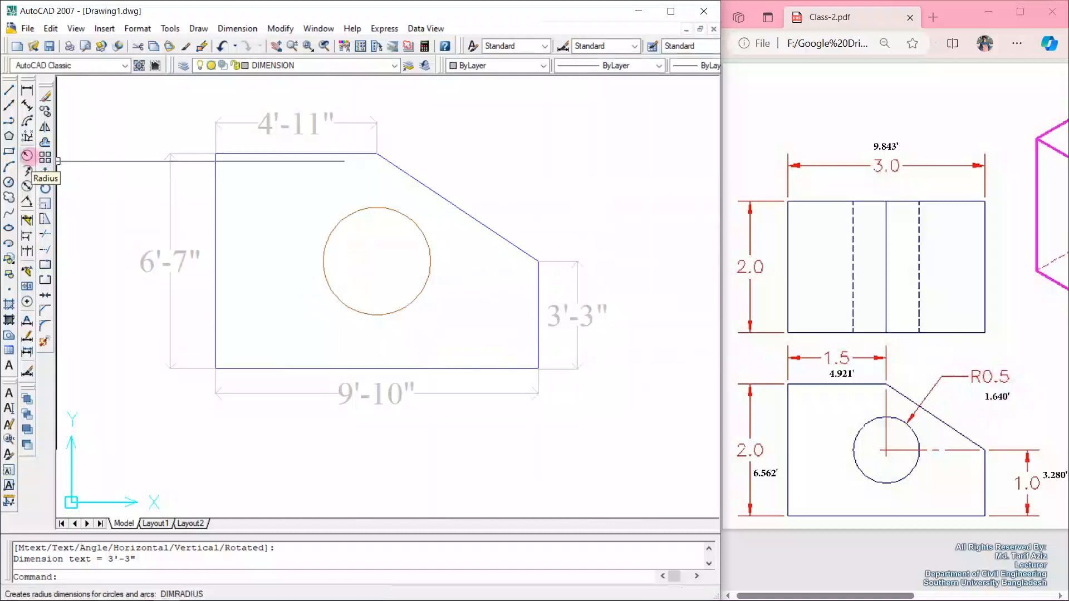
Add a radius dimension and a diameter dimension to the circle, placing both texts outside the sloped edge.
{"action": "left_click", "coordinate": [27, 156]}
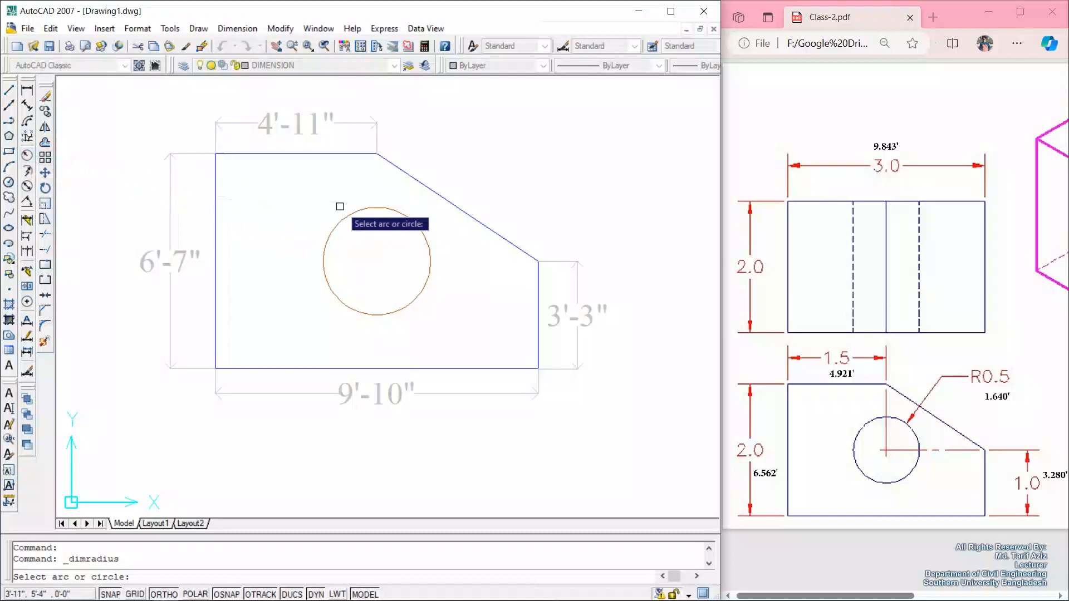
{"action": "left_click", "coordinate": [368, 208]}
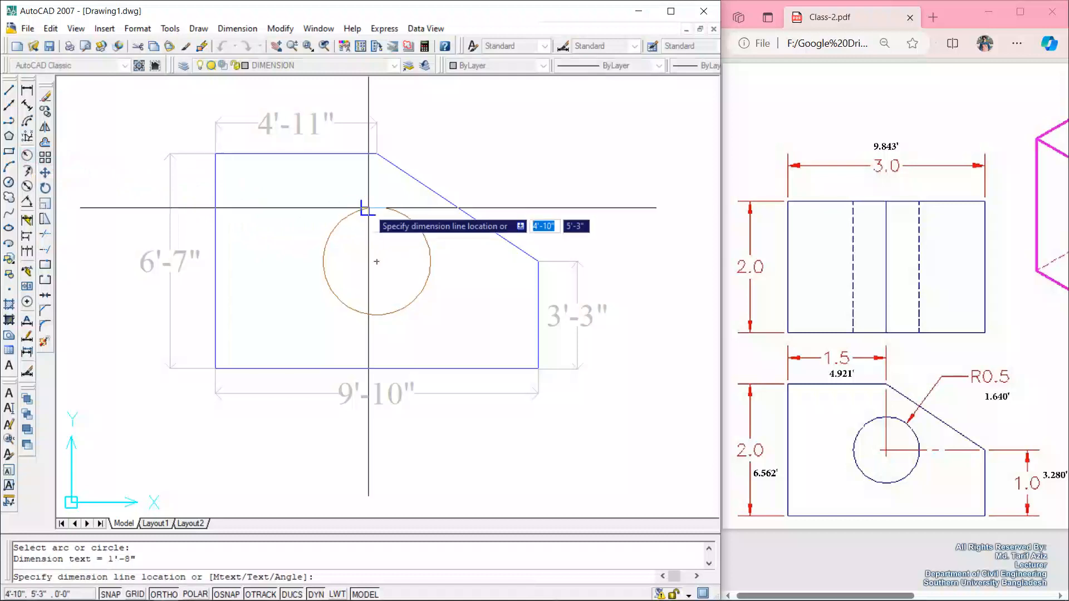
{"action": "left_click", "coordinate": [444, 137]}
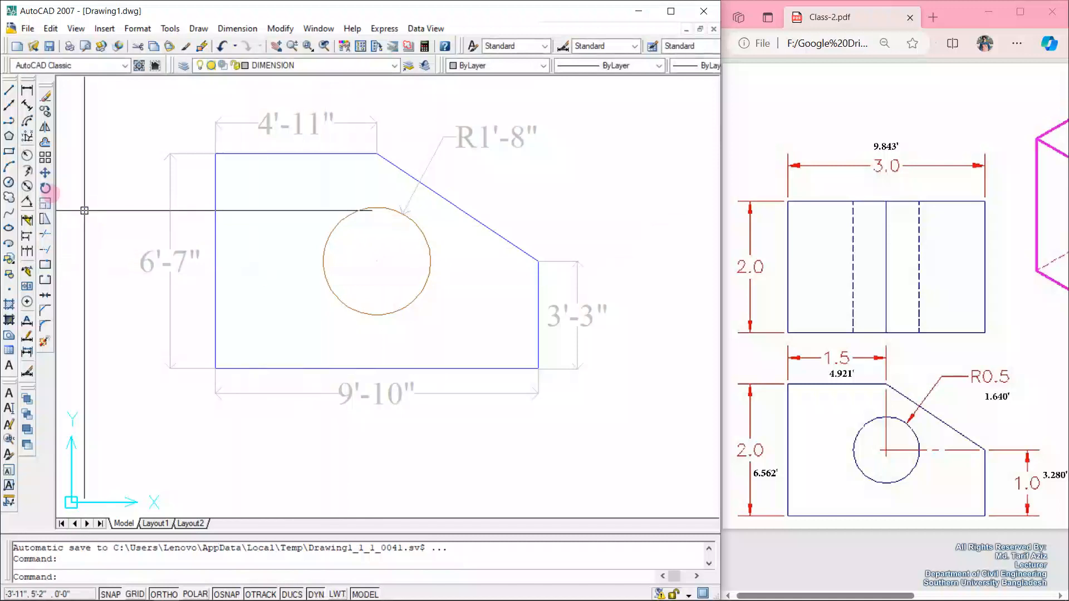
{"action": "left_click", "coordinate": [27, 185]}
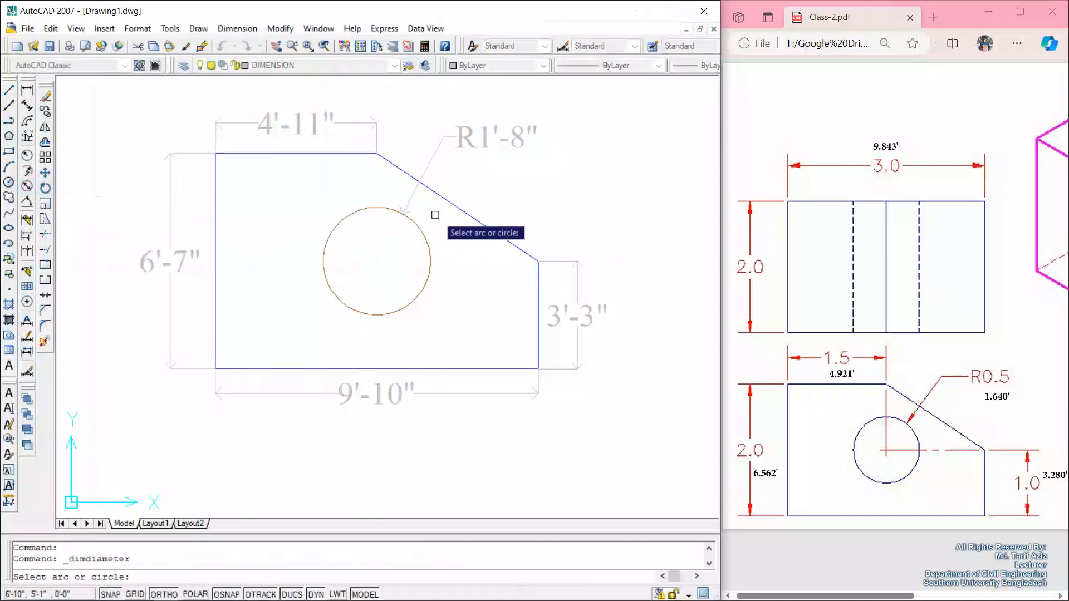
{"action": "left_click", "coordinate": [423, 236]}
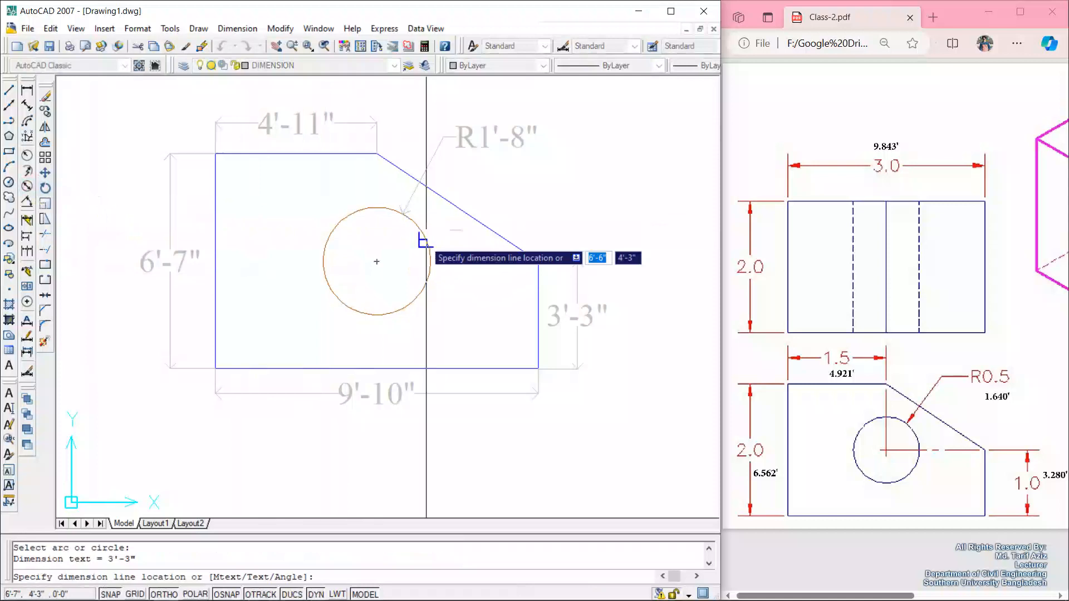
{"action": "left_click", "coordinate": [523, 186]}
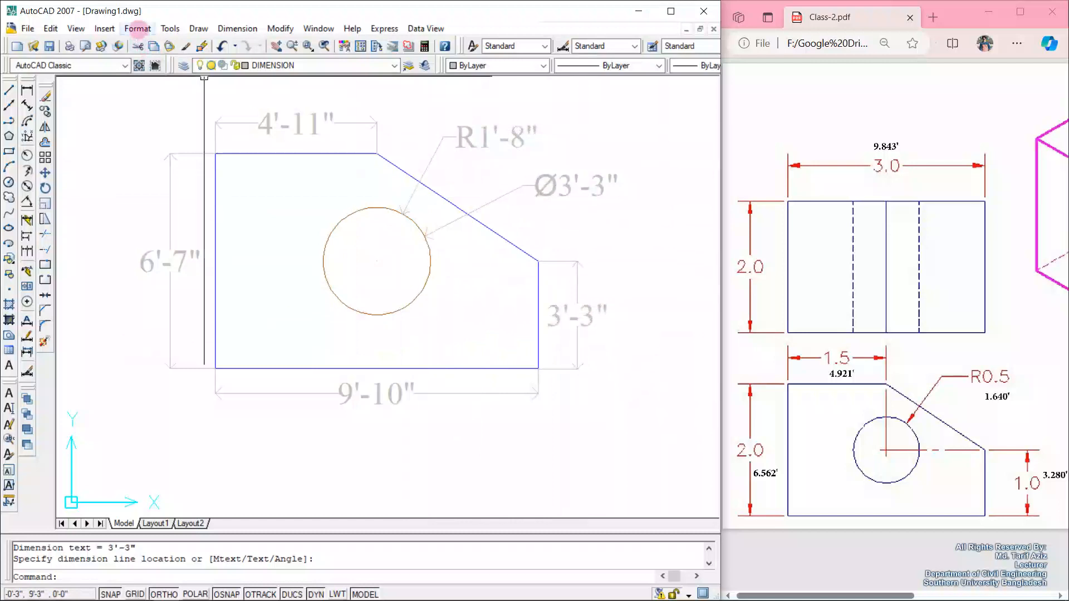
Modify the Standard dimension style to display alternate units, keeping the Decimal unit format.
{"action": "left_click", "coordinate": [138, 28]}
{"action": "left_click", "coordinate": [184, 149]}
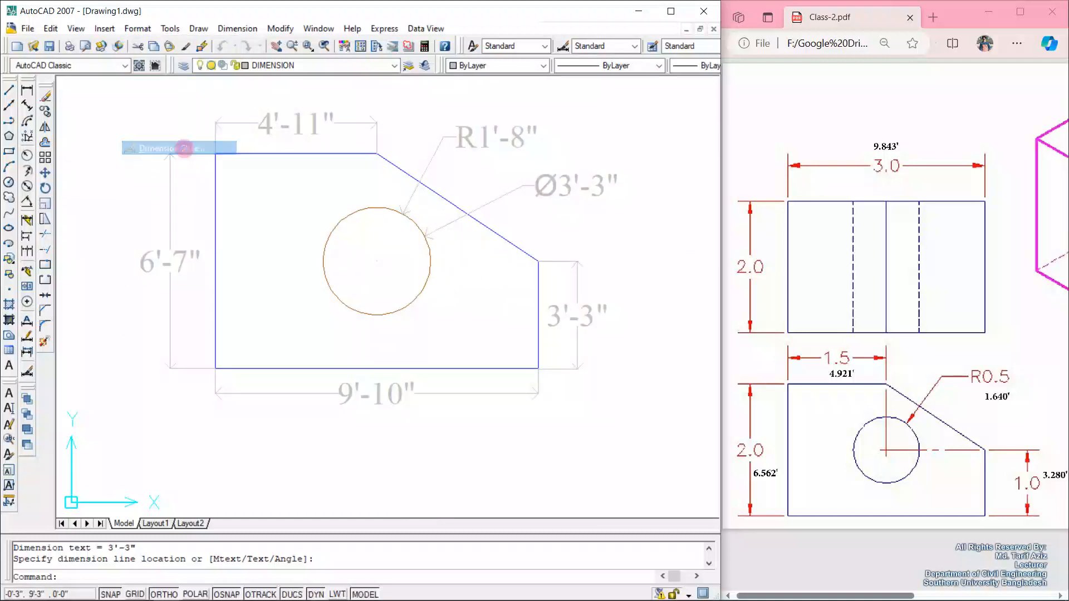
{"action": "left_click", "coordinate": [505, 274]}
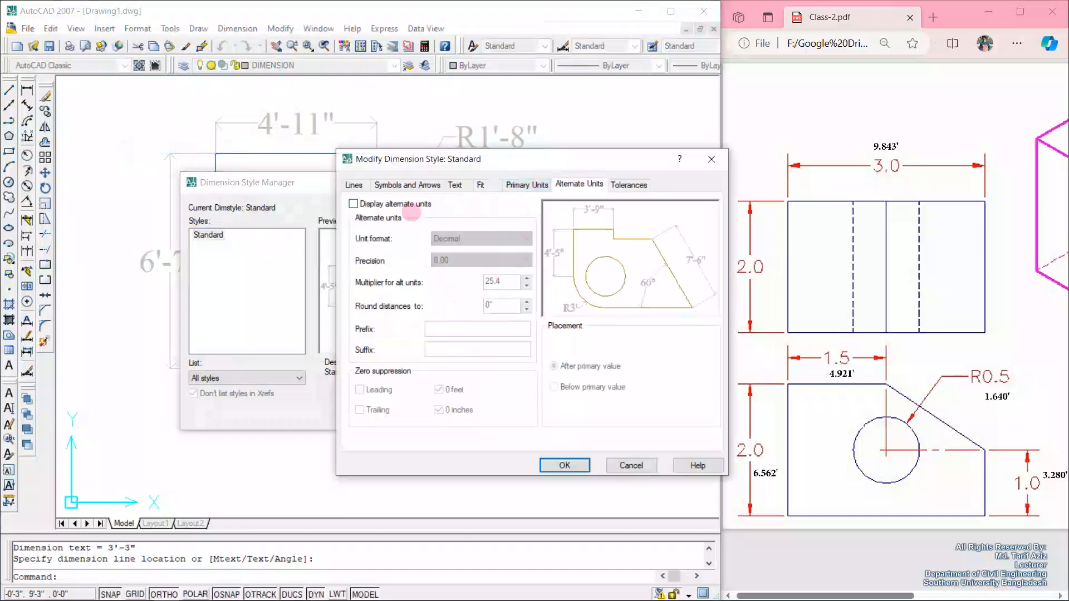
{"action": "left_click", "coordinate": [399, 202]}
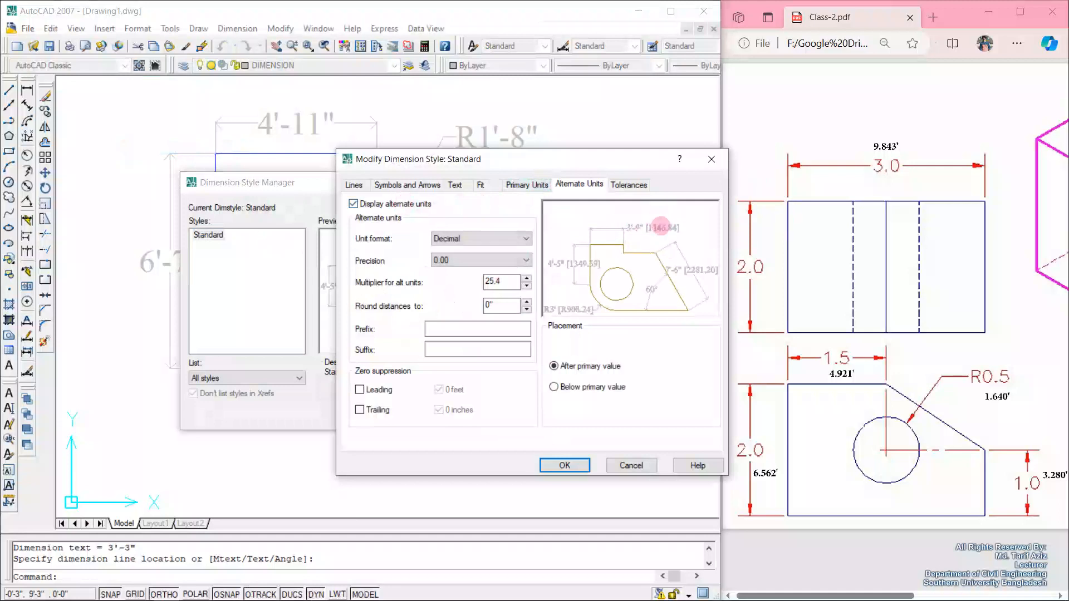
{"action": "left_click", "coordinate": [449, 239]}
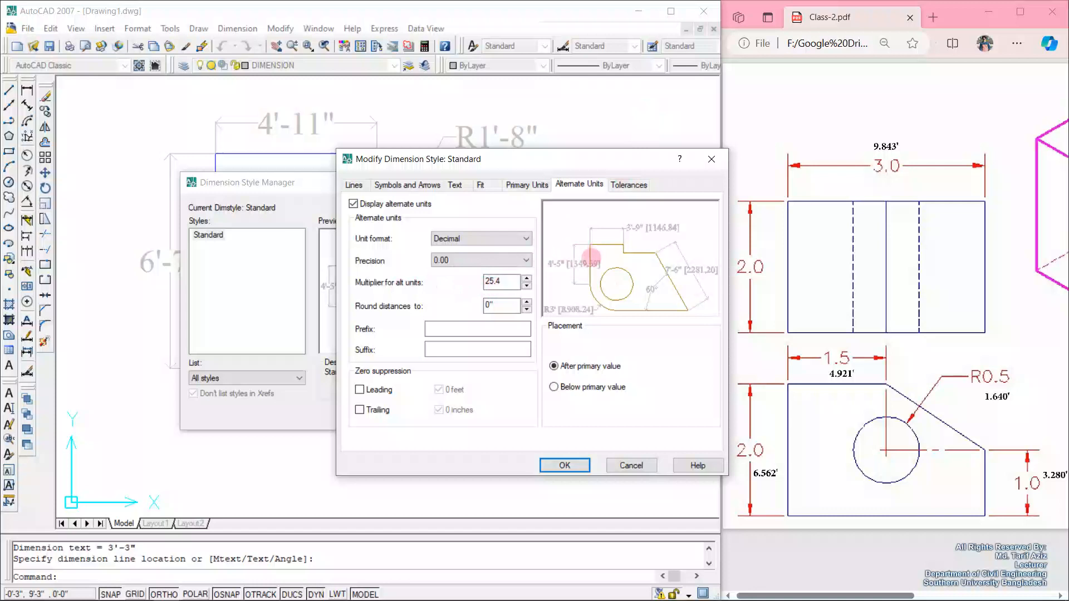
Set the alternate units multiplier to 0.3048, accept the change, and make the Standard dimension style current.
{"action": "left_click", "coordinate": [507, 281]}
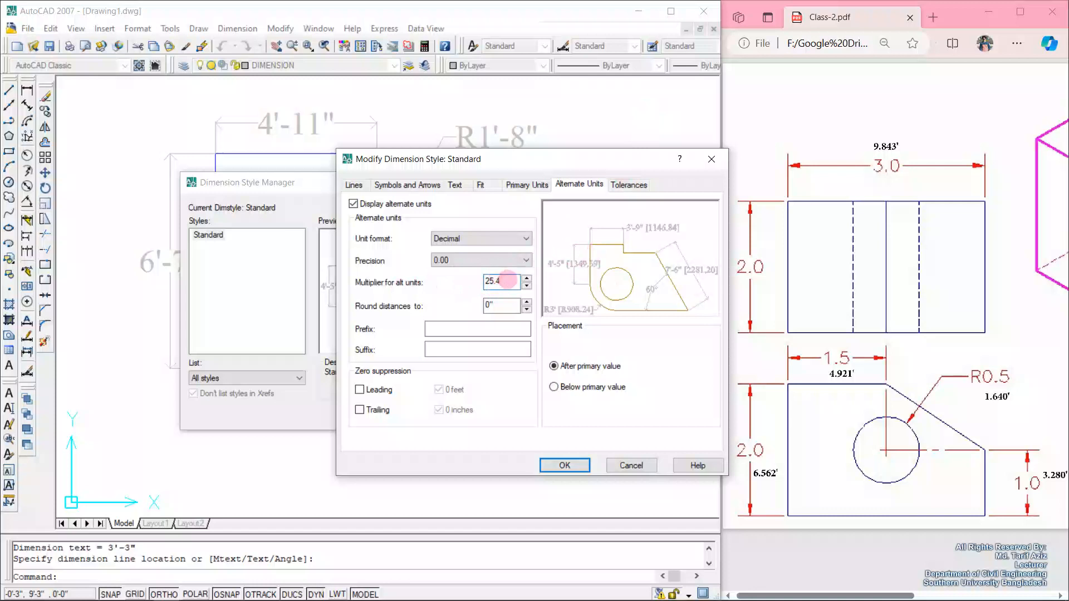
{"action": "left_click_drag", "start_coordinate": [508, 281], "coordinate": [478, 280]}
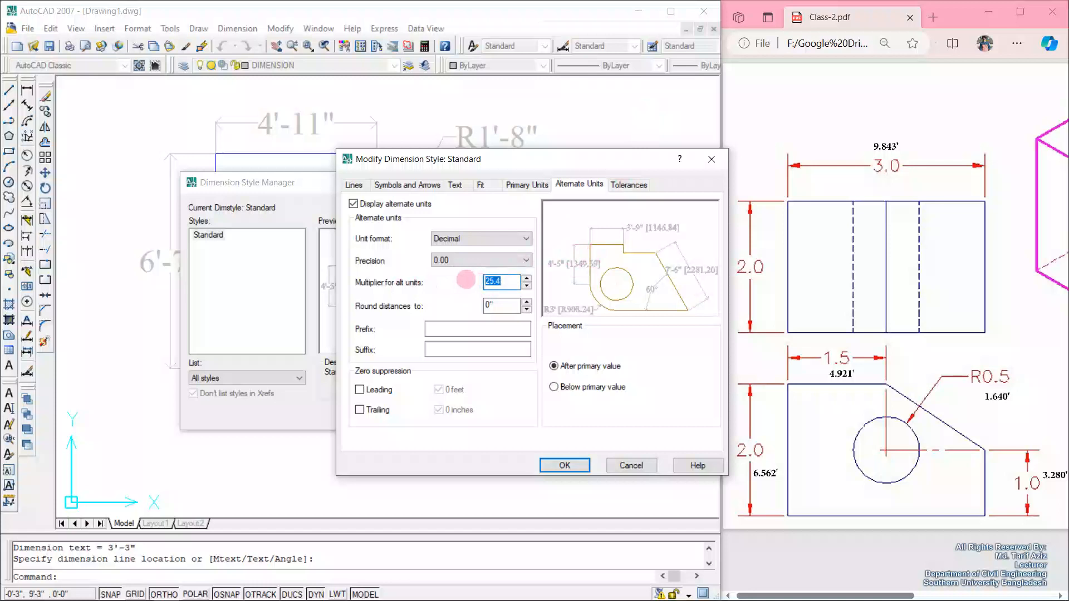
{"action": "type", "text": "0"}
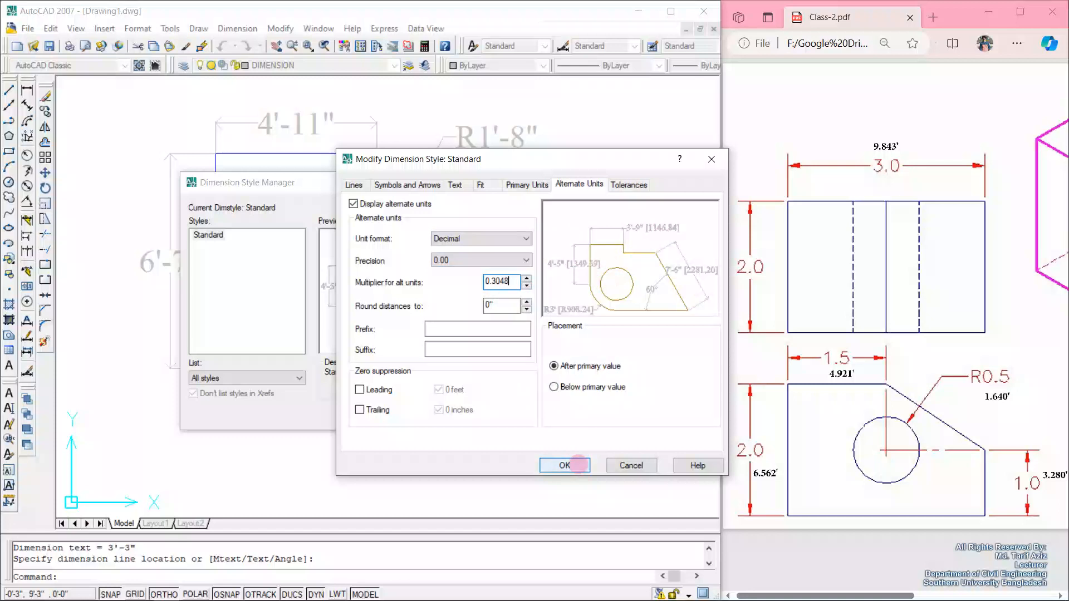
{"action": "left_click", "coordinate": [578, 464]}
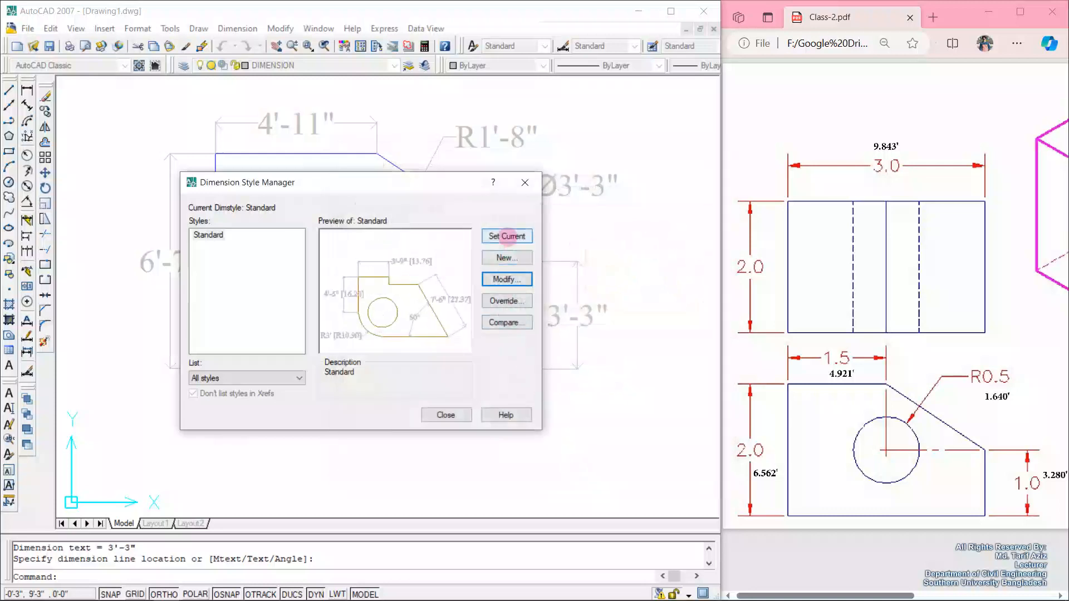
{"action": "left_click", "coordinate": [507, 236]}
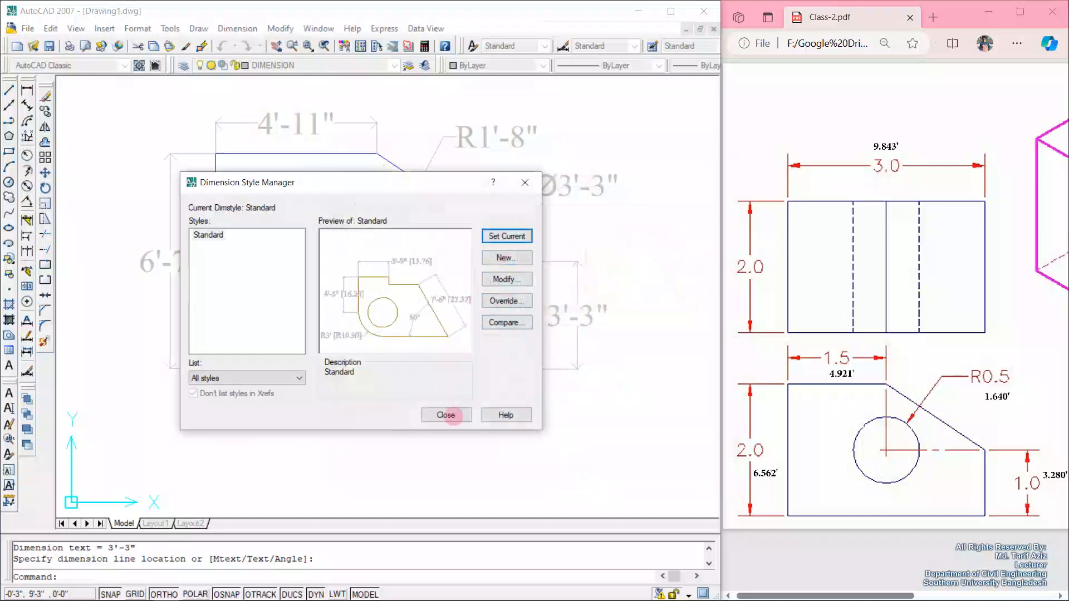
{"action": "left_click", "coordinate": [446, 415]}
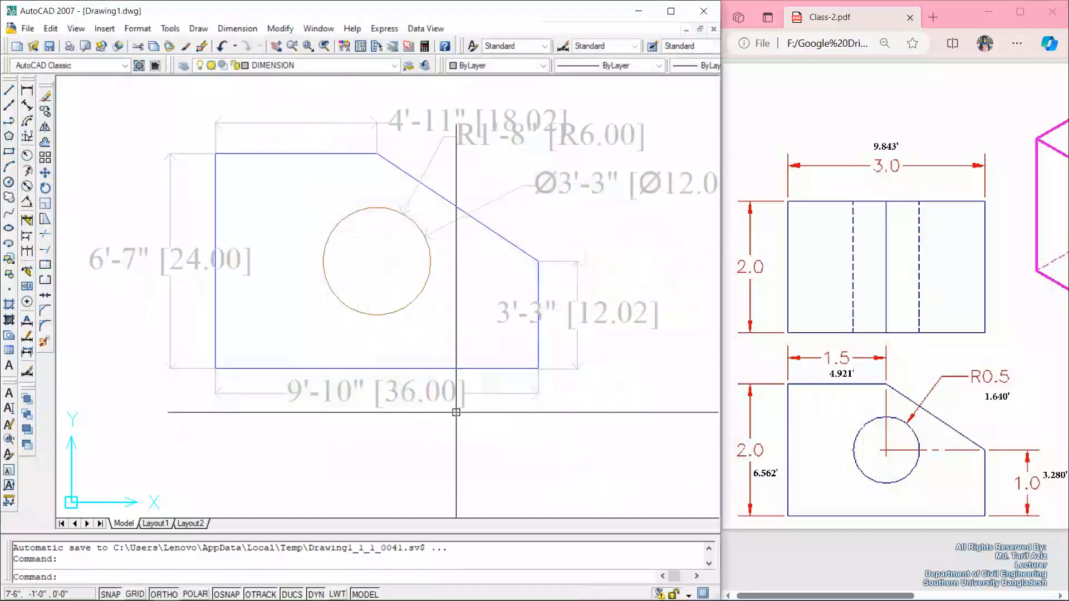
Move the text of the top edge's linear dimension so it sits midway between its extension lines.
{"action": "scroll", "coordinate": [453, 412], "scroll_direction": "down", "scroll_amount": 3}
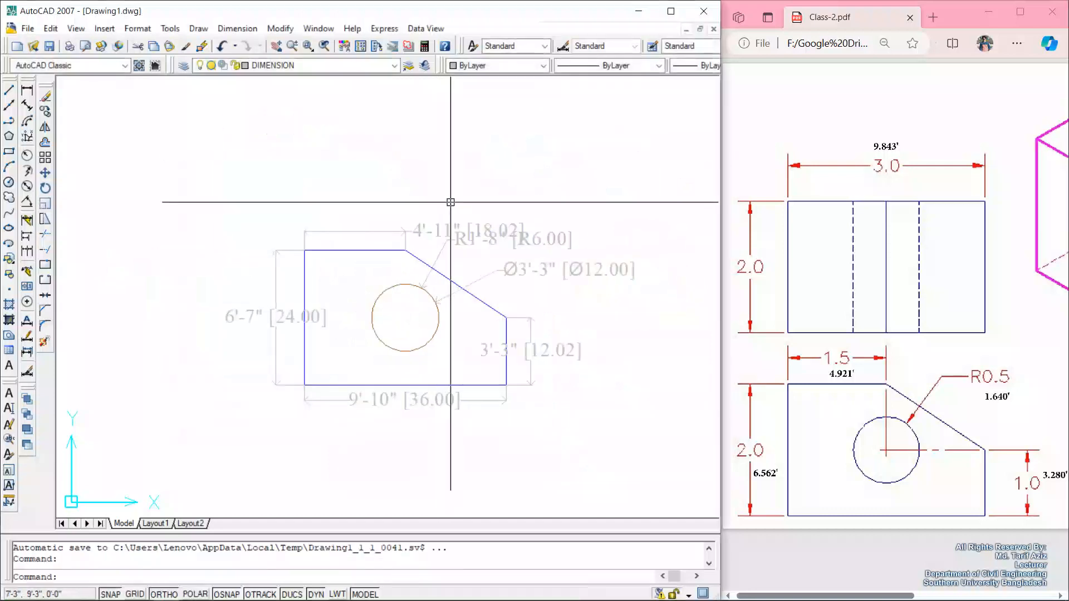
{"action": "scroll", "coordinate": [440, 227], "scroll_direction": "up", "scroll_amount": 1}
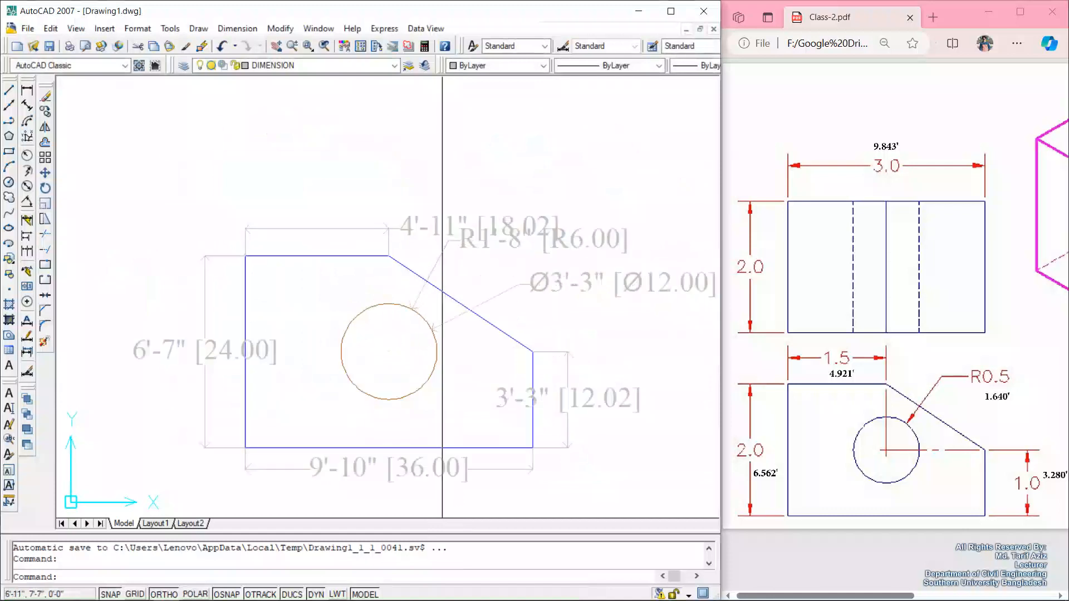
{"action": "left_click", "coordinate": [440, 227]}
{"action": "left_click", "coordinate": [388, 227]}
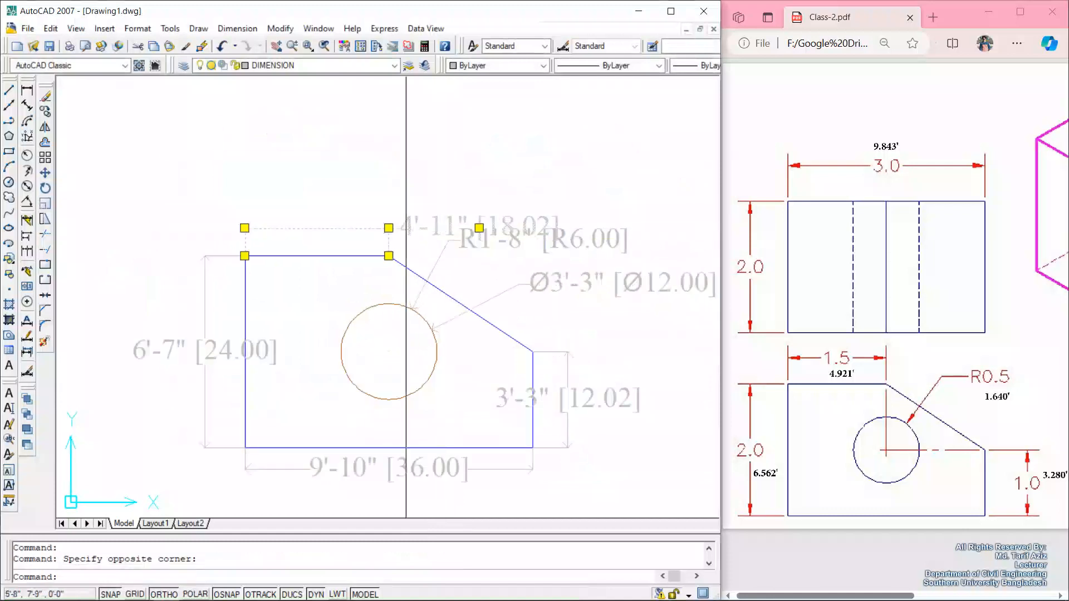
{"action": "left_click", "coordinate": [479, 228]}
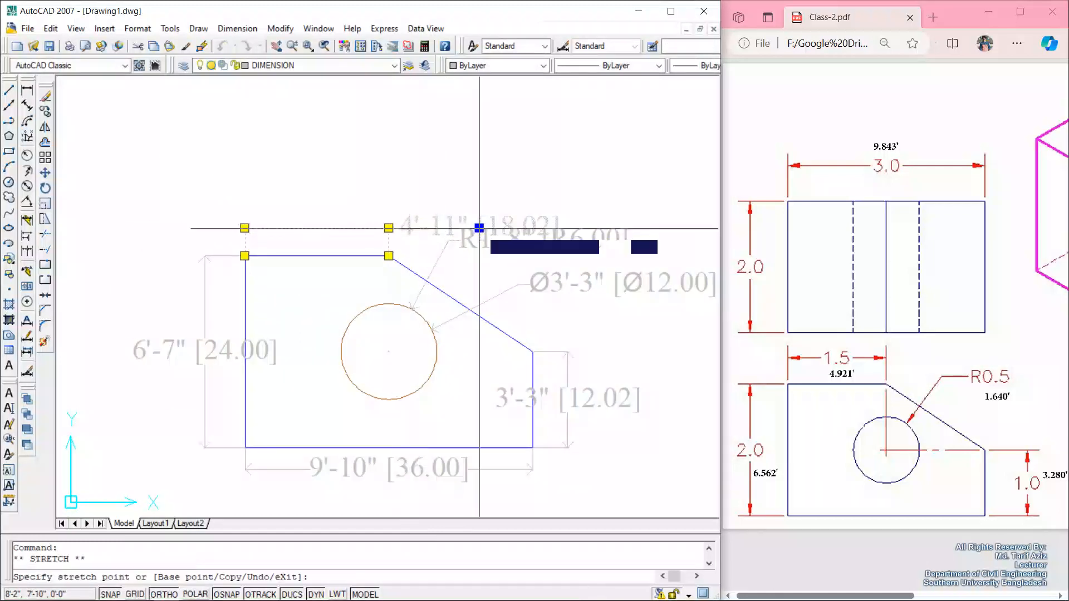
{"action": "left_click", "coordinate": [317, 228]}
{"action": "left_click", "coordinate": [446, 168]}
{"action": "left_click", "coordinate": [328, 199]}
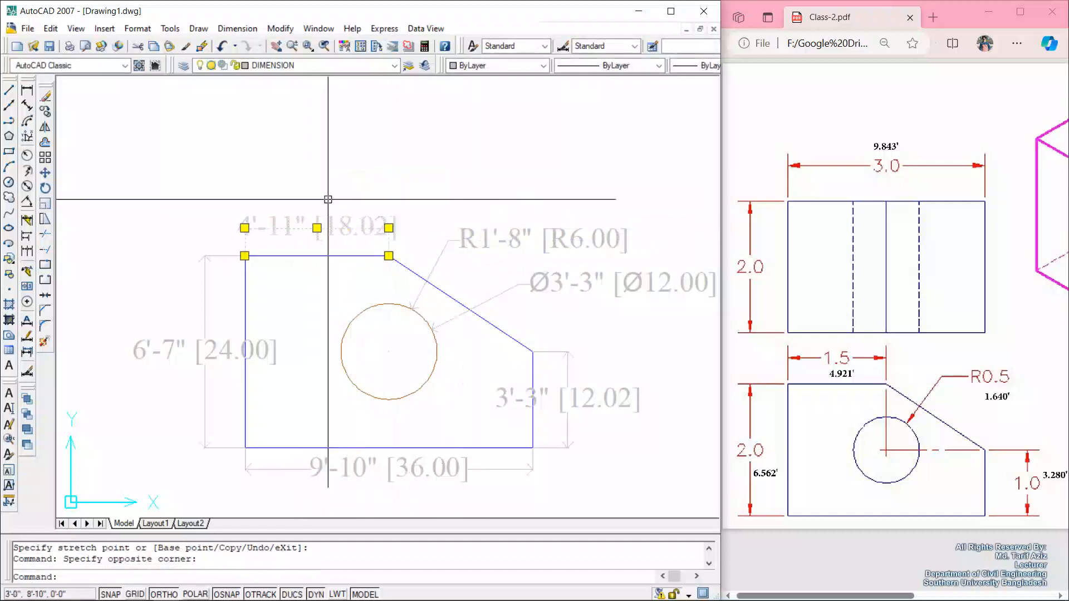
{"action": "key", "text": "Escape"}
{"action": "key", "text": "F9"}
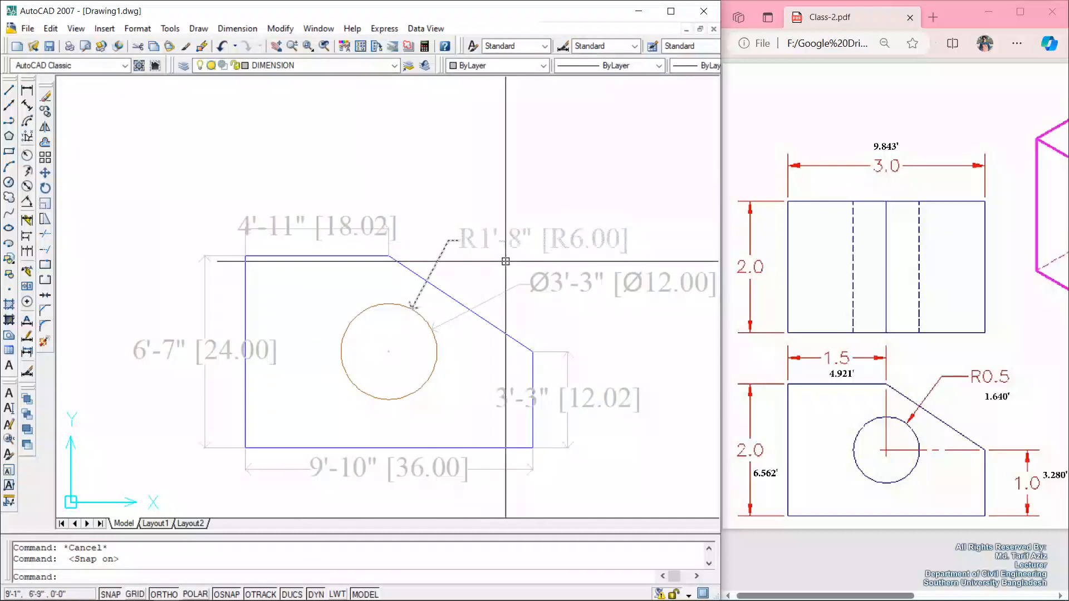
Modify the Standard dimension style to use an alternate units multiplier of 0.0254.
{"action": "left_click", "coordinate": [128, 28]}
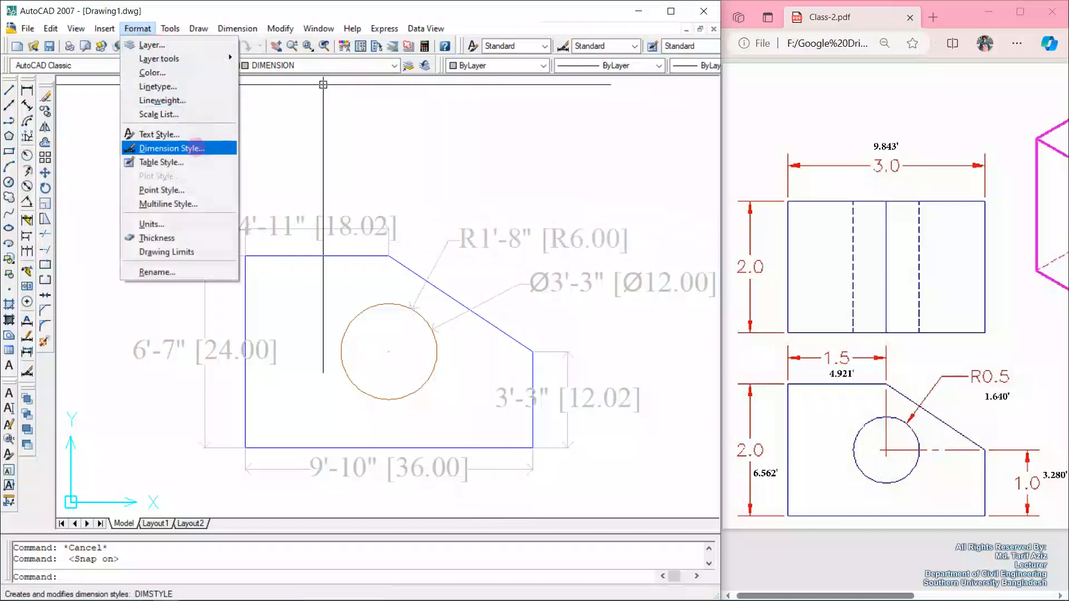
{"action": "left_click", "coordinate": [203, 149]}
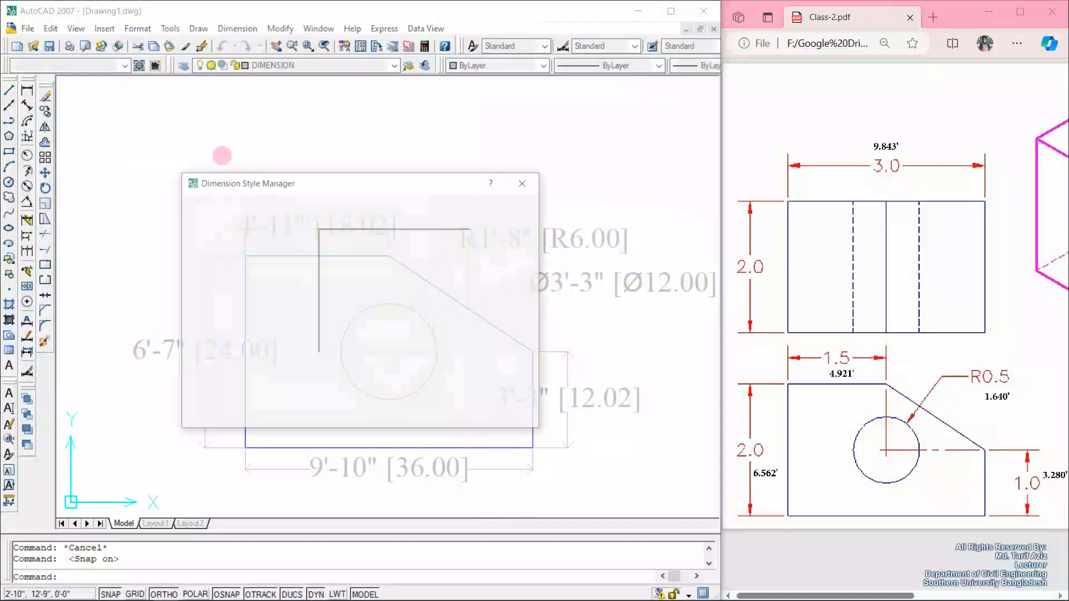
{"action": "left_click", "coordinate": [504, 279]}
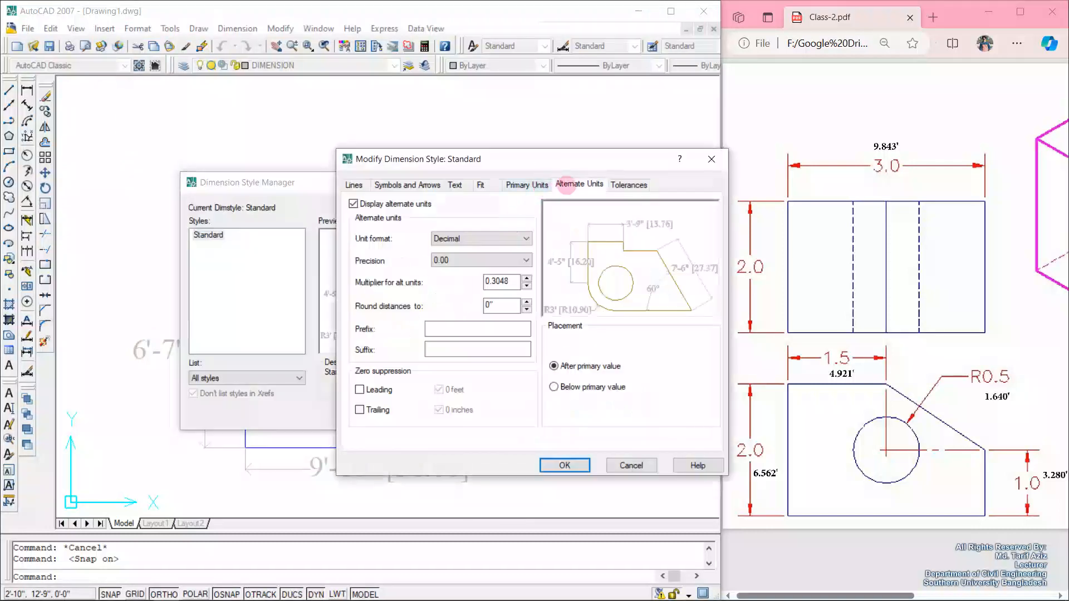
{"action": "left_click_drag", "start_coordinate": [512, 281], "coordinate": [468, 276]}
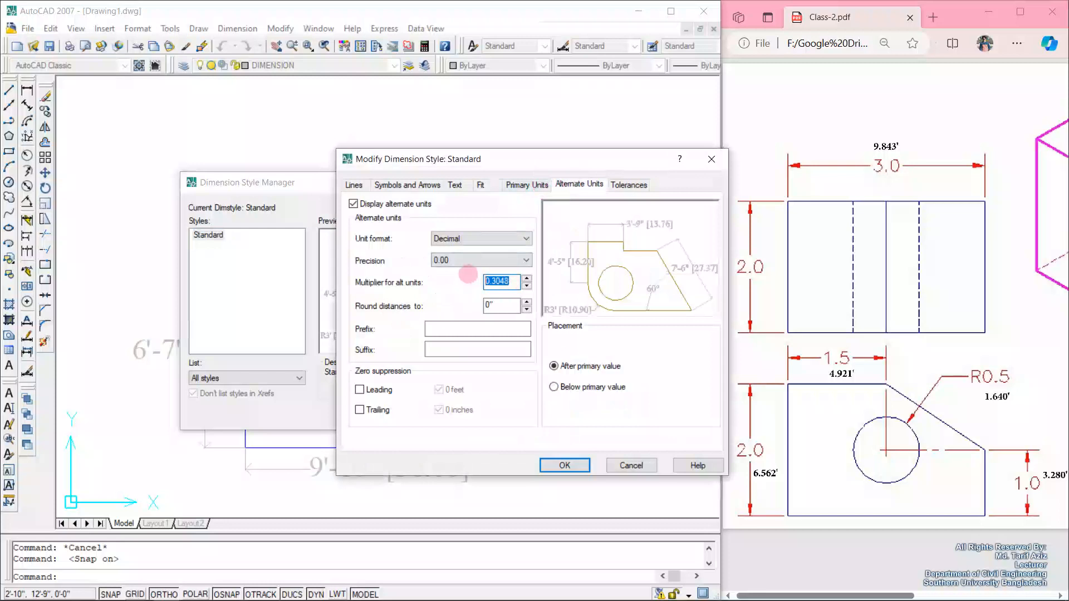
{"action": "type", "text": "0.0"}
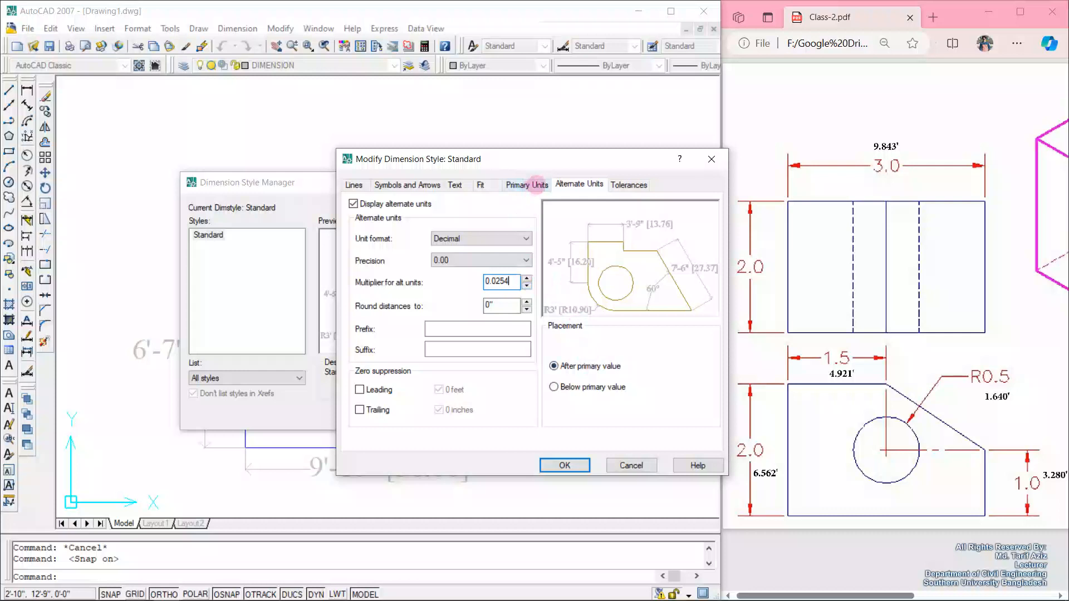
{"action": "left_click", "coordinate": [538, 184]}
{"action": "left_click", "coordinate": [557, 185]}
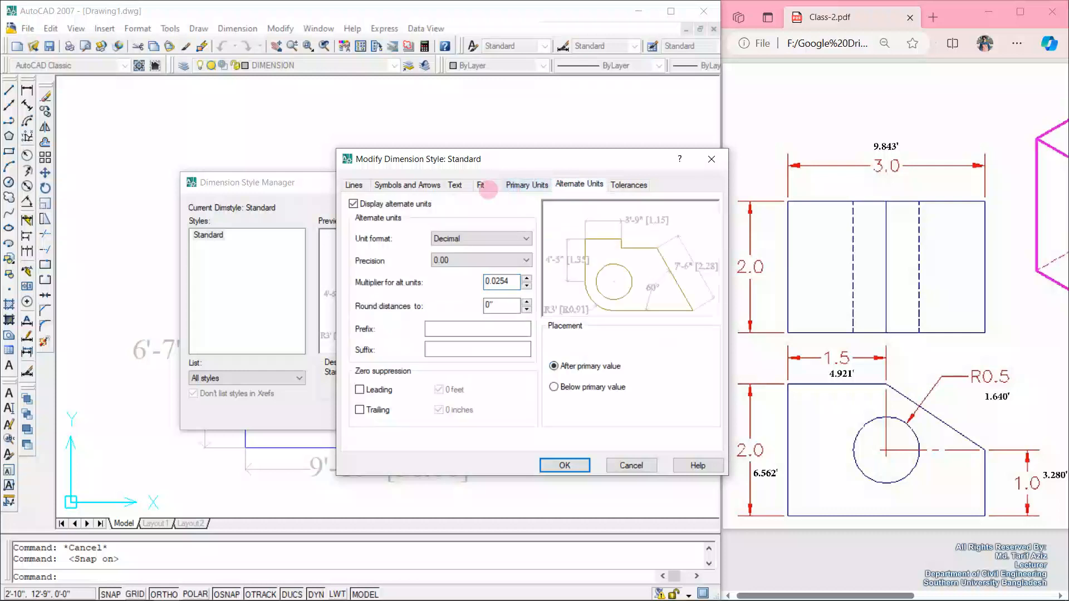
Set the Standard dimension style's text height to 3.5" and its text color to ByBlock.
{"action": "left_click", "coordinate": [455, 185]}
{"action": "double_click", "coordinate": [493, 285]}
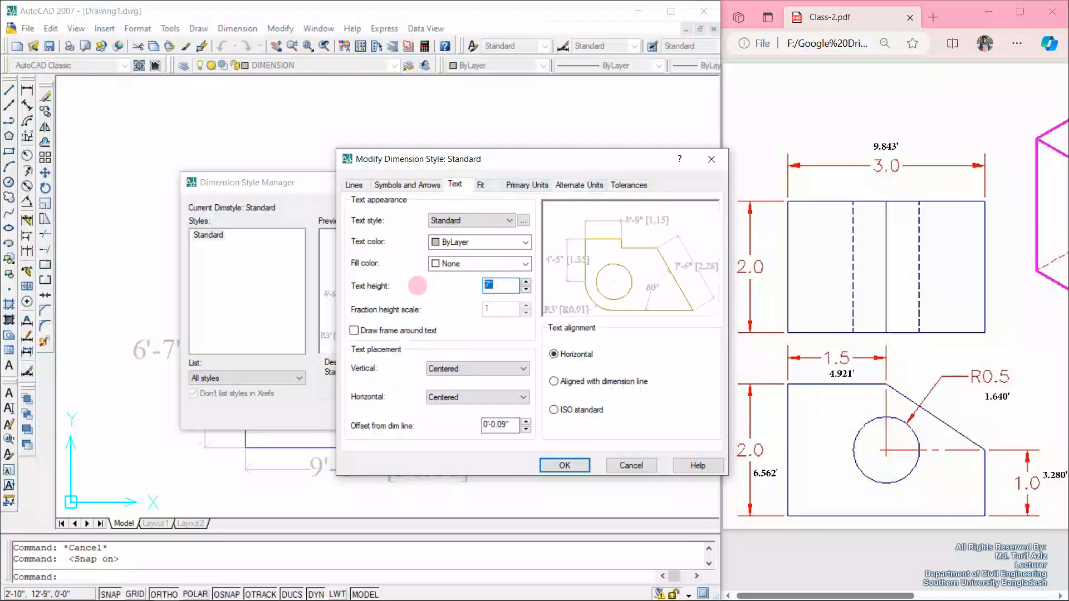
{"action": "type", "text": "3.5"}
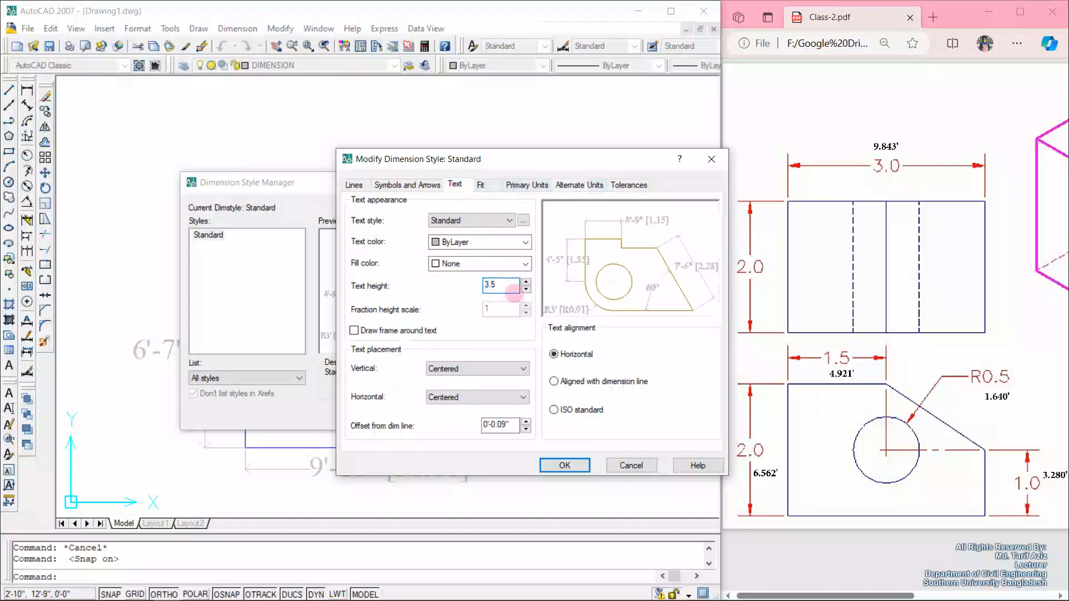
{"action": "left_click", "coordinate": [462, 221]}
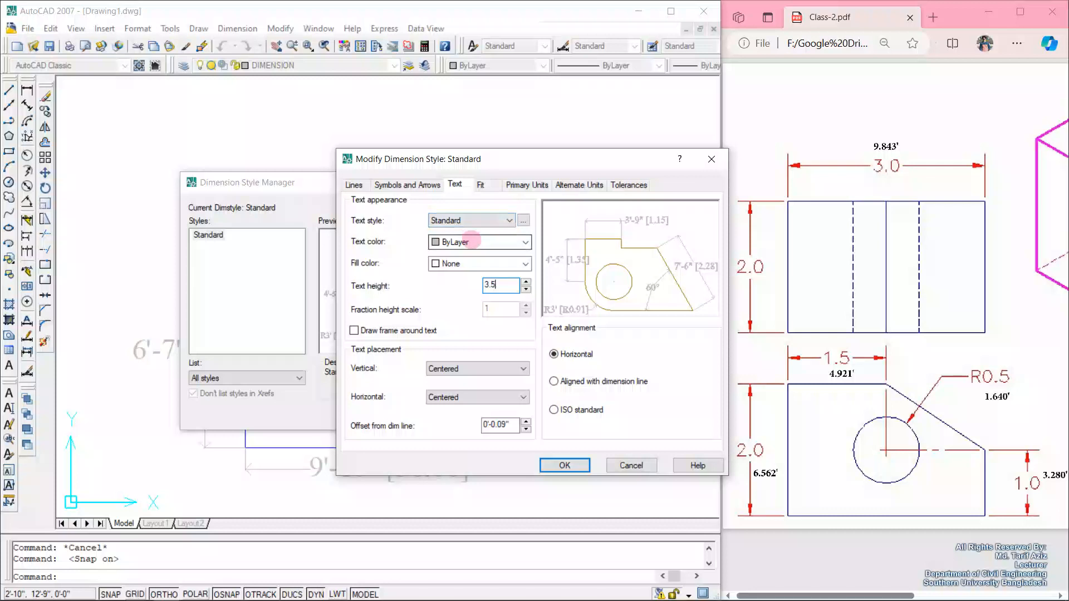
{"action": "left_click", "coordinate": [471, 240]}
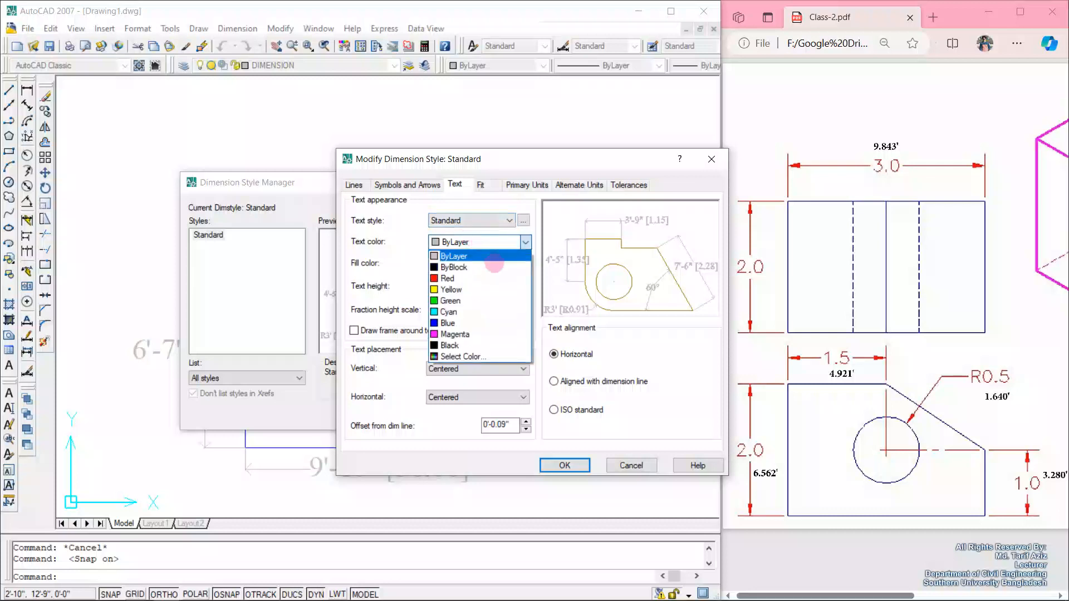
{"action": "left_click", "coordinate": [494, 266]}
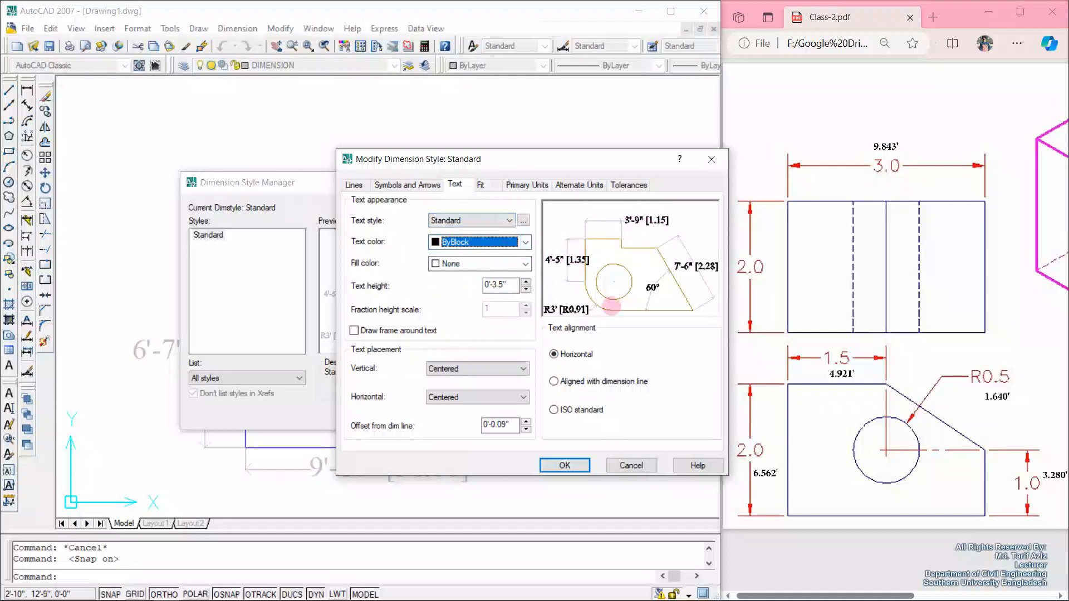
Accept the dimension style changes and make the Standard dimension style current.
{"action": "left_click_drag", "start_coordinate": [516, 158], "coordinate": [433, 153]}
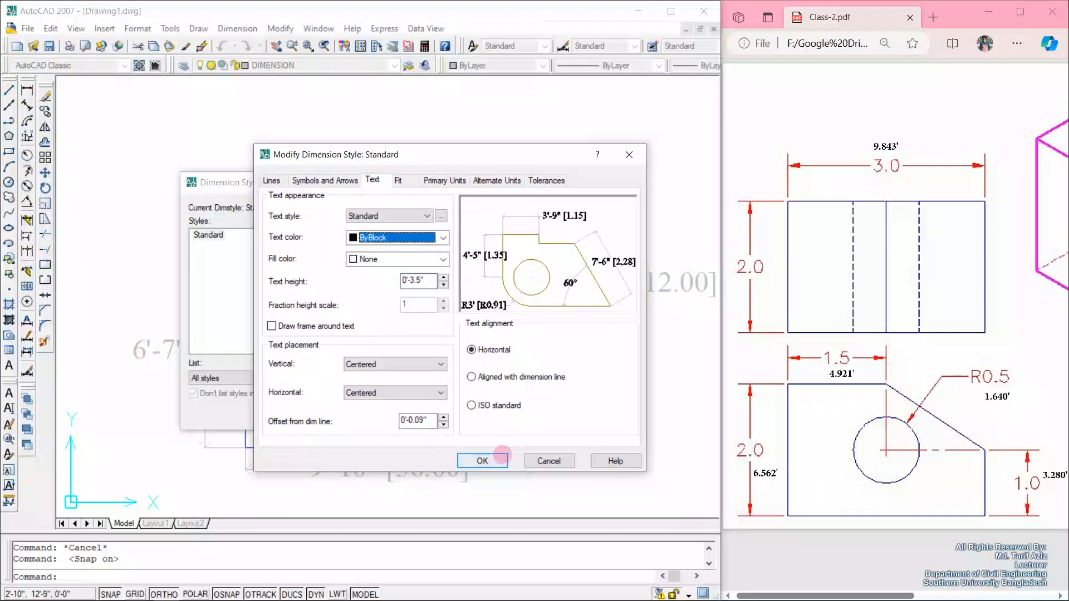
{"action": "left_click", "coordinate": [482, 461]}
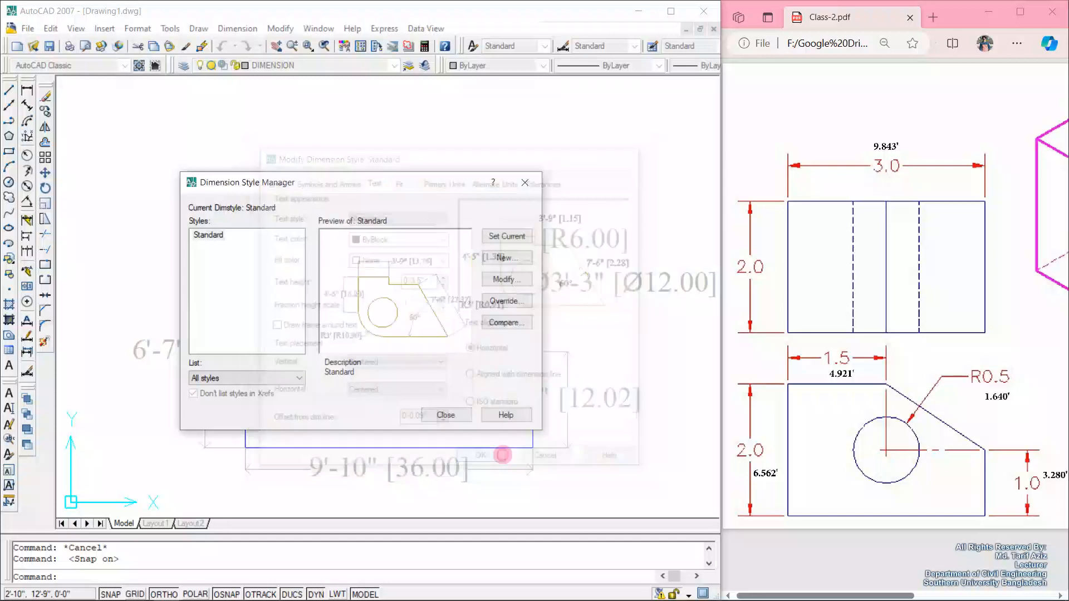
{"action": "left_click", "coordinate": [517, 236]}
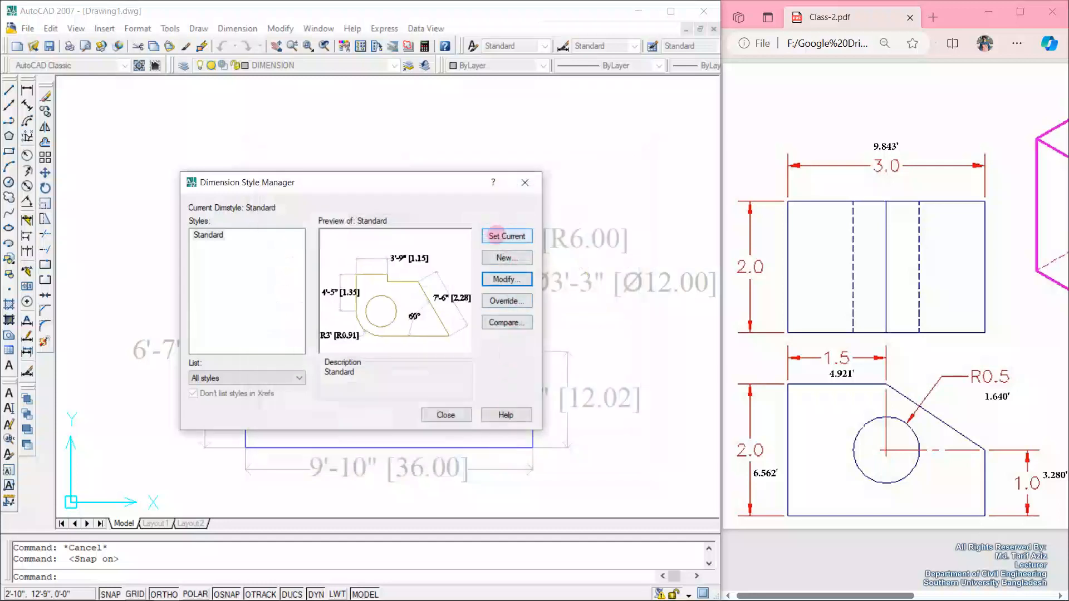
{"action": "left_click", "coordinate": [497, 235]}
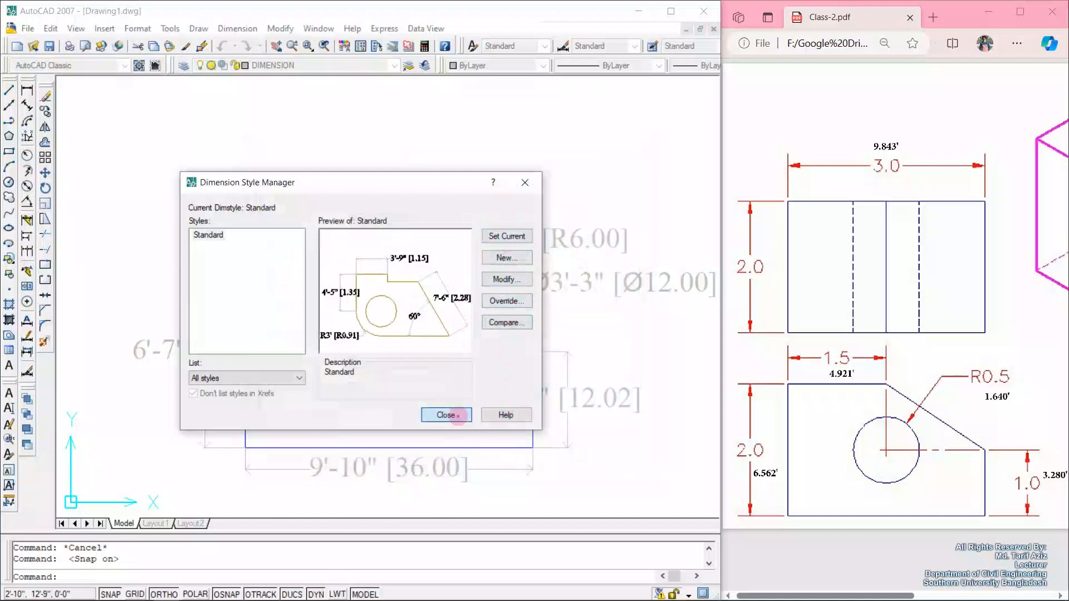
{"action": "left_click", "coordinate": [457, 417]}
{"action": "scroll", "coordinate": [387, 315], "scroll_direction": "down", "scroll_amount": 1}
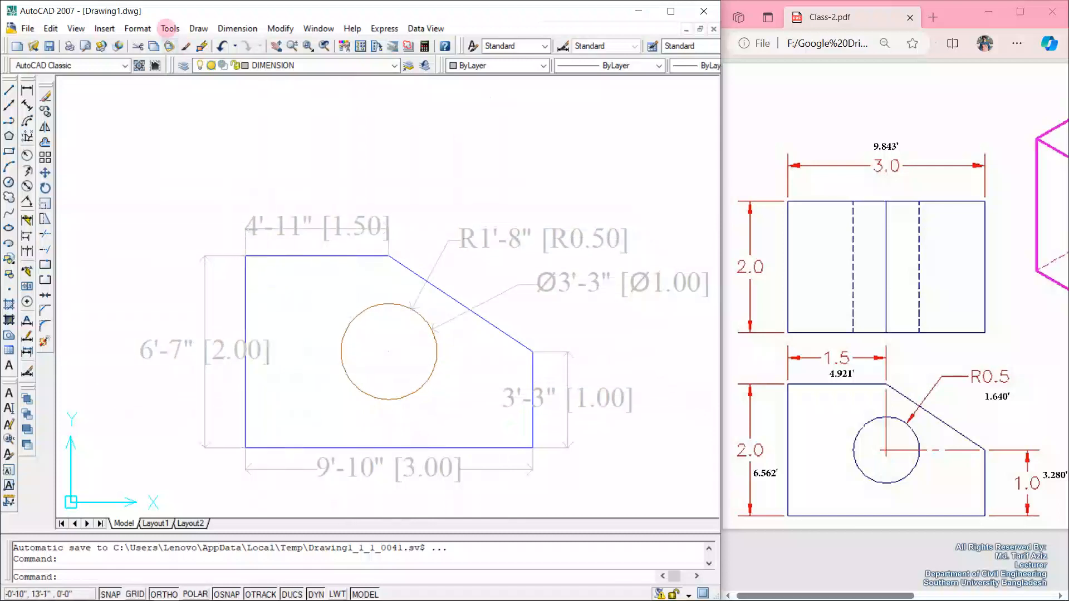
Set the Standard text style's height to 4" and apply the change.
{"action": "left_click", "coordinate": [138, 28]}
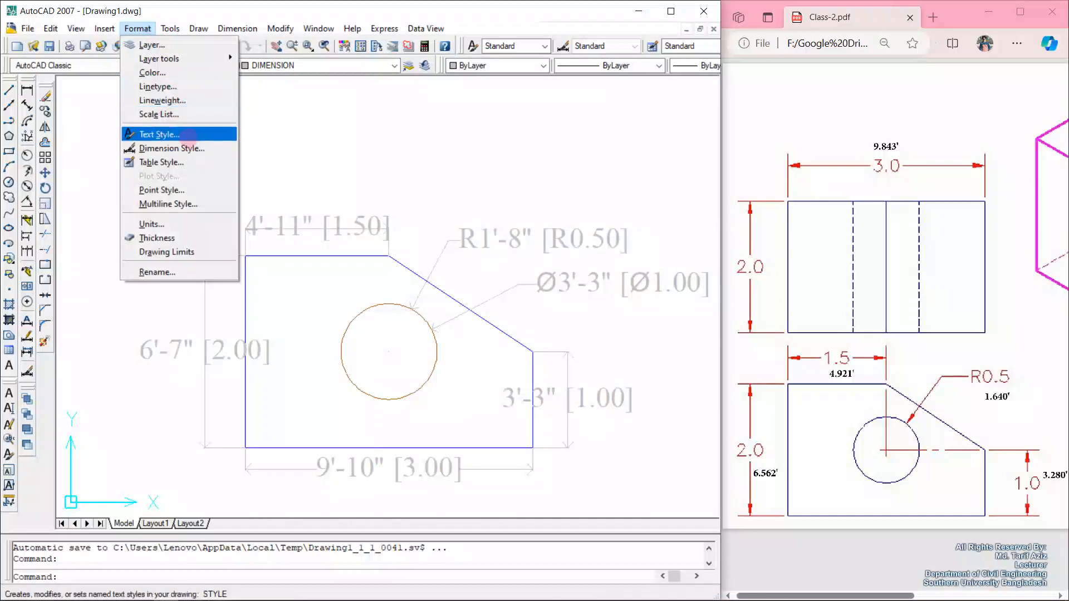
{"action": "left_click", "coordinate": [188, 135]}
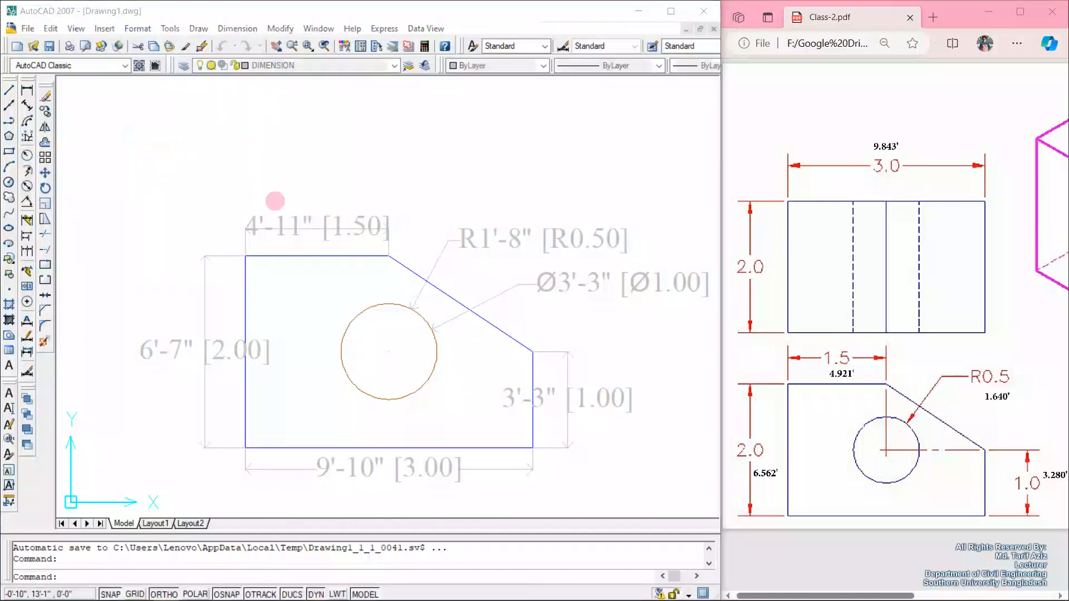
{"action": "left_click_drag", "start_coordinate": [446, 295], "coordinate": [390, 279]}
{"action": "type", "text": "4"}
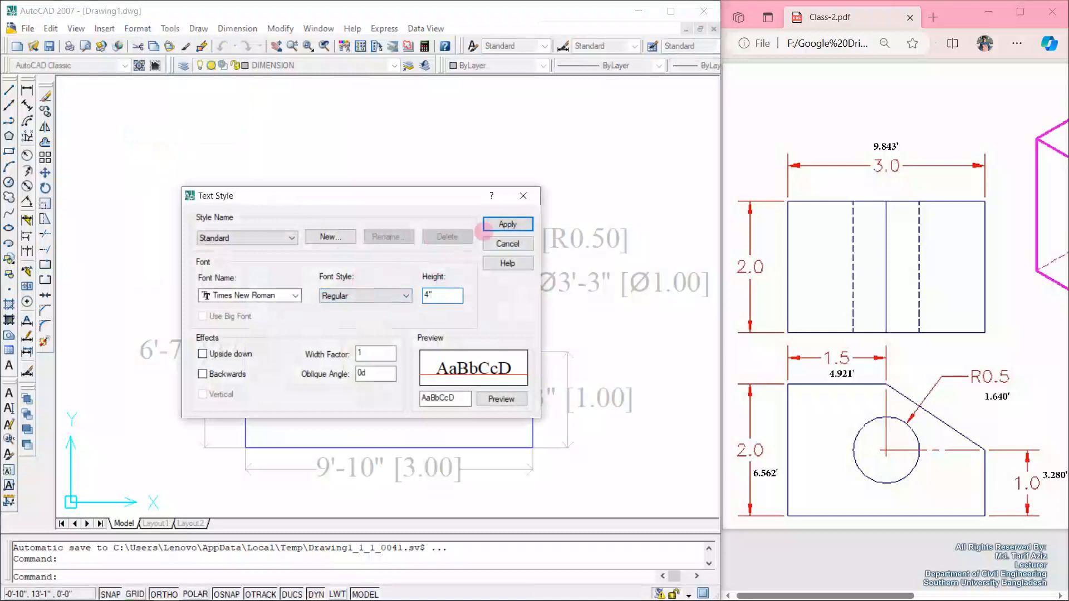
{"action": "left_click", "coordinate": [508, 224]}
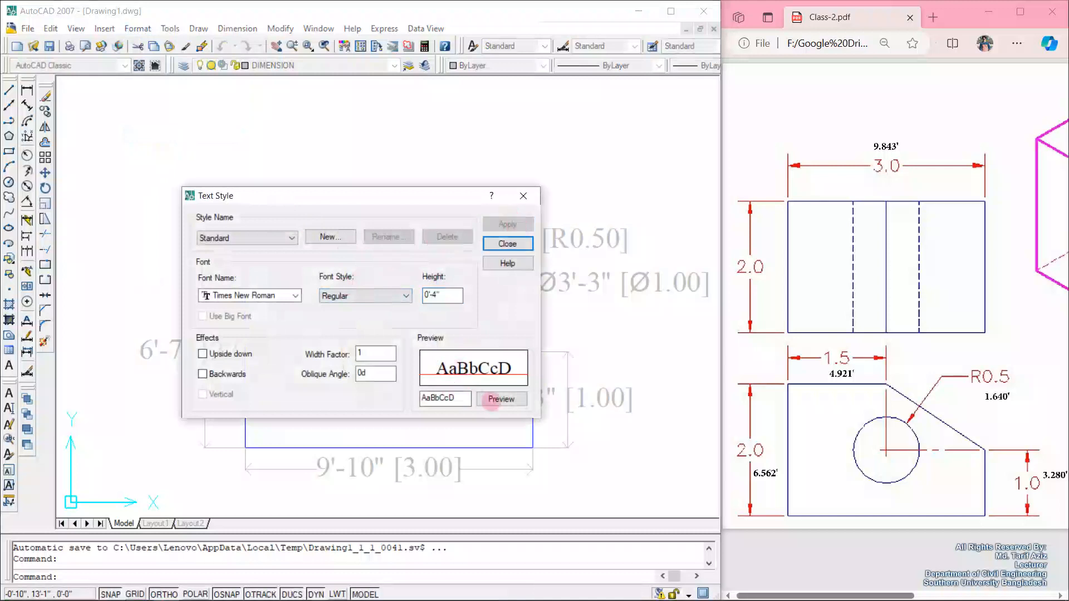
{"action": "left_click", "coordinate": [505, 242]}
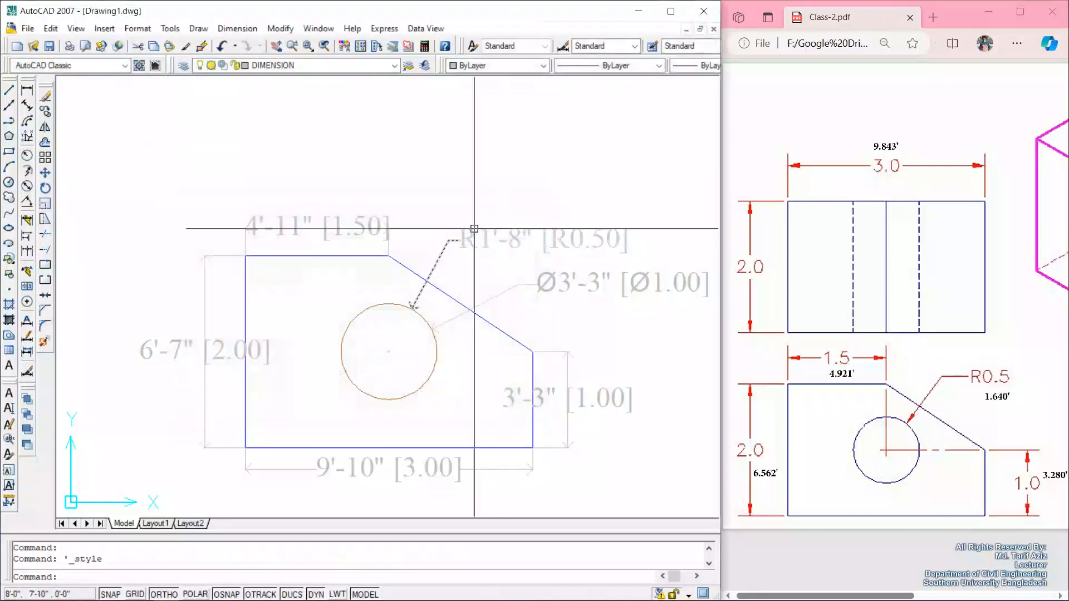
Modify the Standard dimension style to a text height of 2" and accept the change.
{"action": "left_click", "coordinate": [138, 28]}
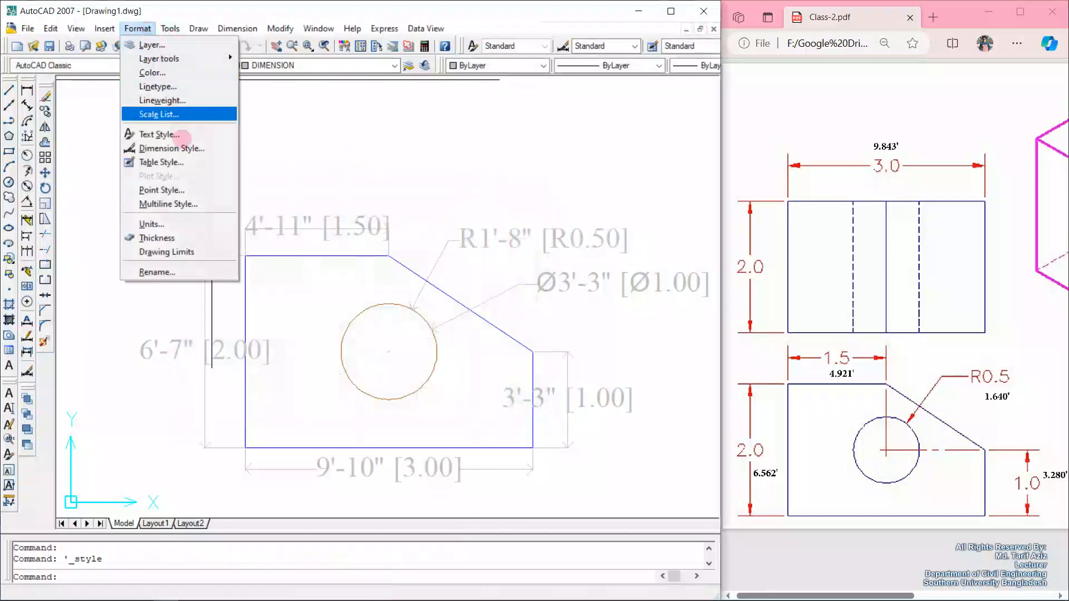
{"action": "left_click", "coordinate": [167, 148]}
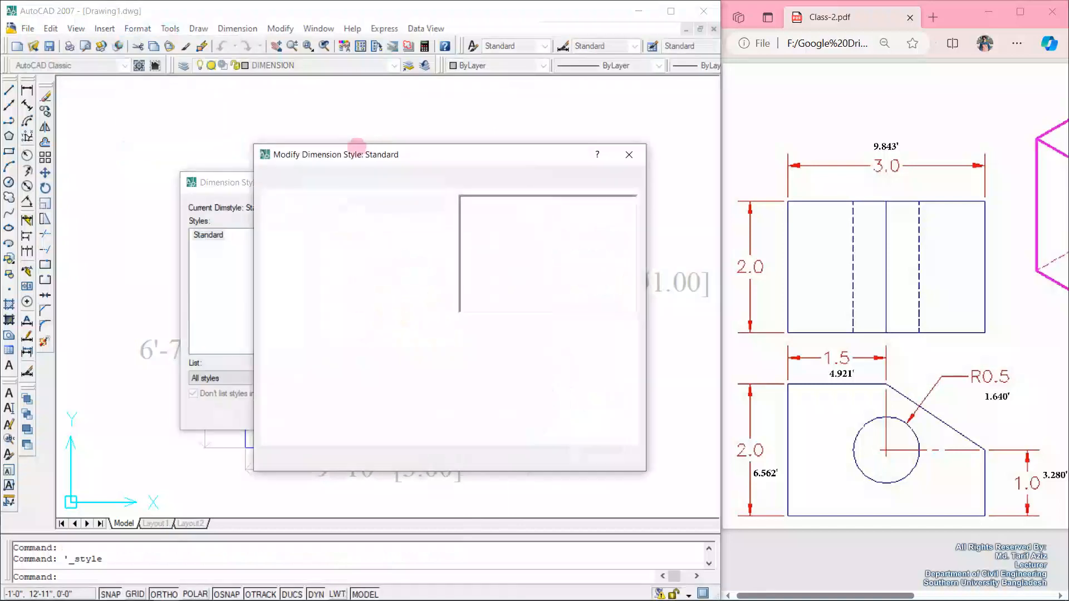
{"action": "left_click", "coordinate": [372, 180]}
{"action": "left_click_drag", "start_coordinate": [432, 281], "coordinate": [371, 276]}
{"action": "type", "text": "2"}
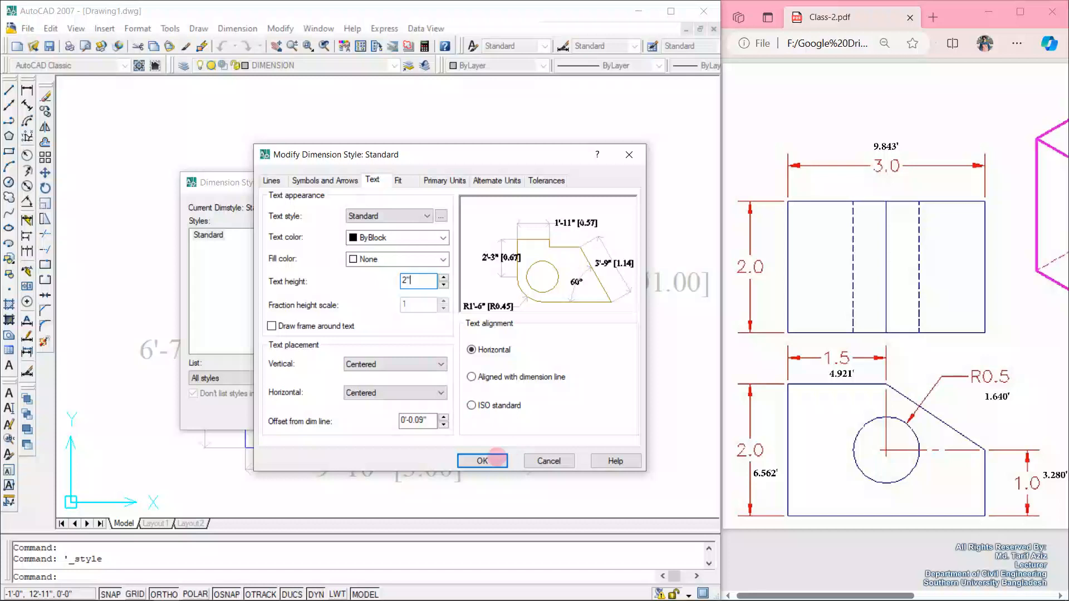
{"action": "left_click", "coordinate": [482, 461]}
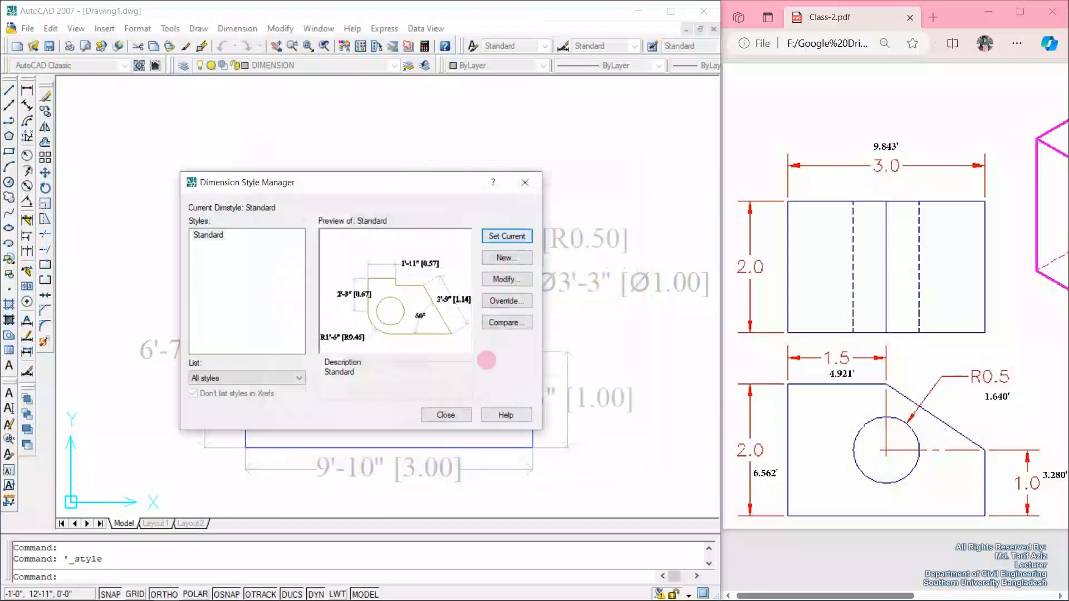
{"action": "left_click", "coordinate": [458, 414]}
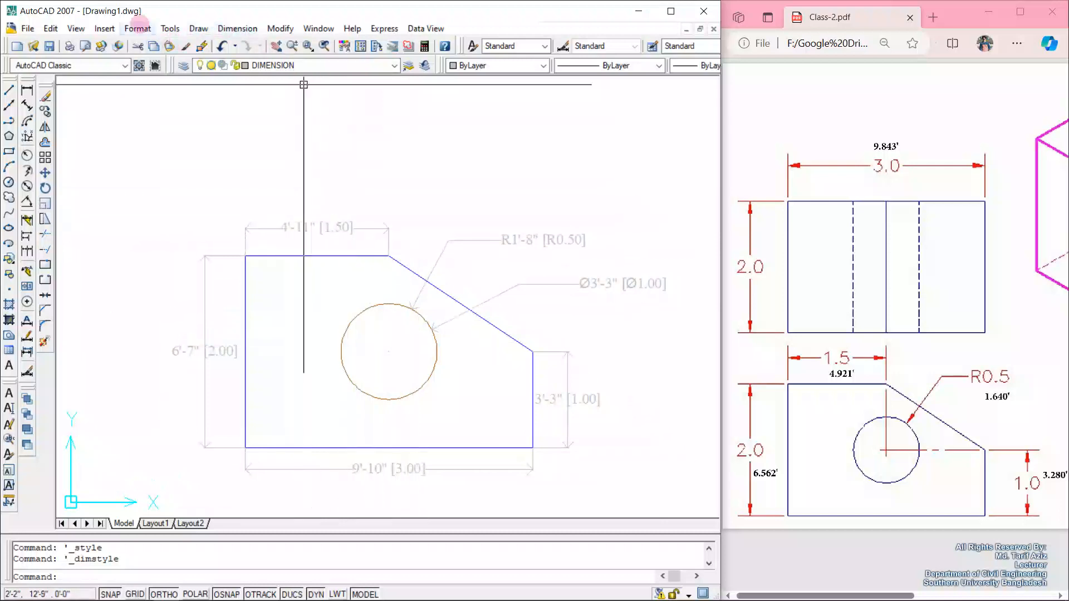
Set the Standard dimension style's text color to Black, accept the change and make the style current.
{"action": "left_click", "coordinate": [138, 29]}
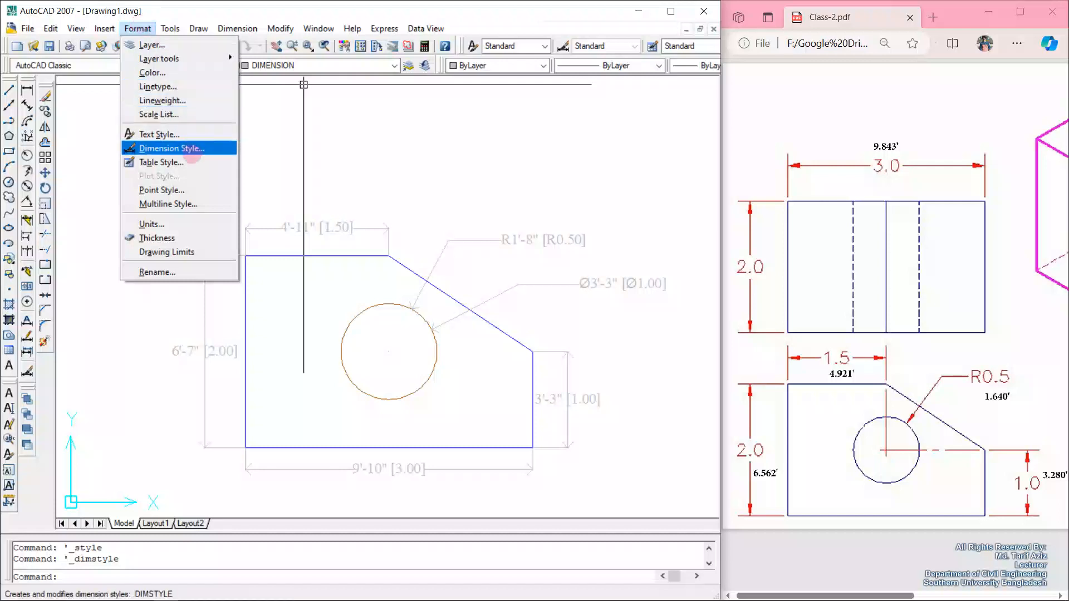
{"action": "left_click", "coordinate": [193, 149]}
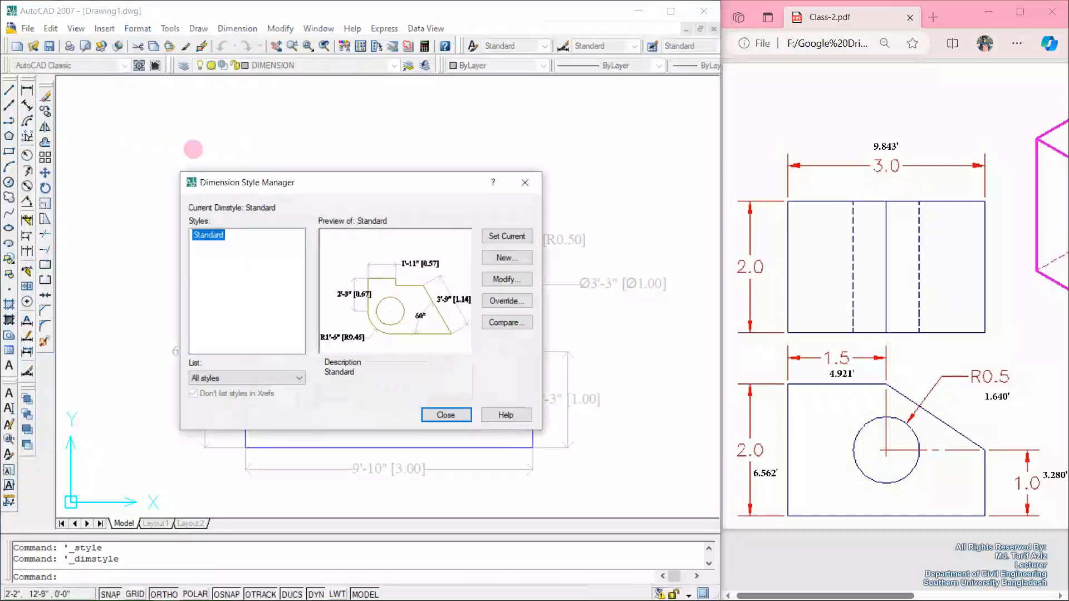
{"action": "left_click", "coordinate": [507, 279]}
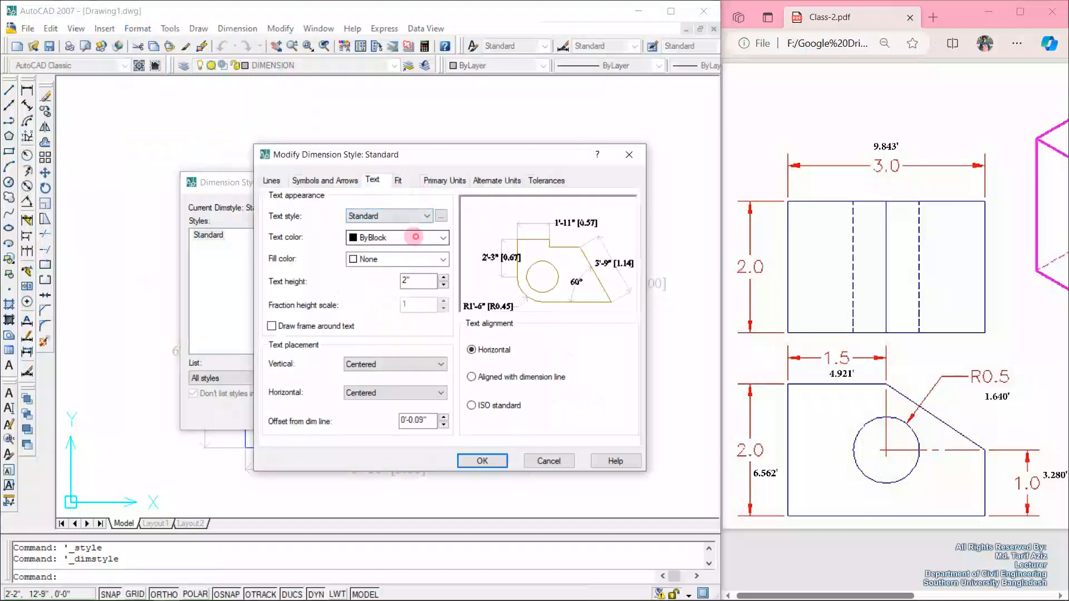
{"action": "left_click", "coordinate": [415, 237]}
{"action": "left_click", "coordinate": [408, 338]}
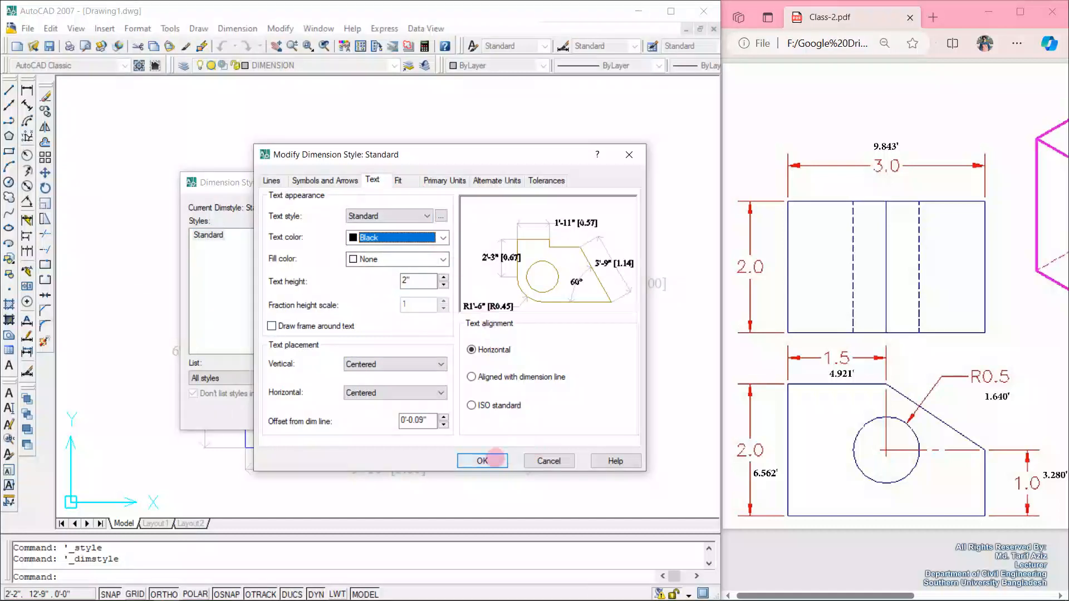
{"action": "left_click", "coordinate": [494, 459]}
{"action": "left_click", "coordinate": [521, 233]}
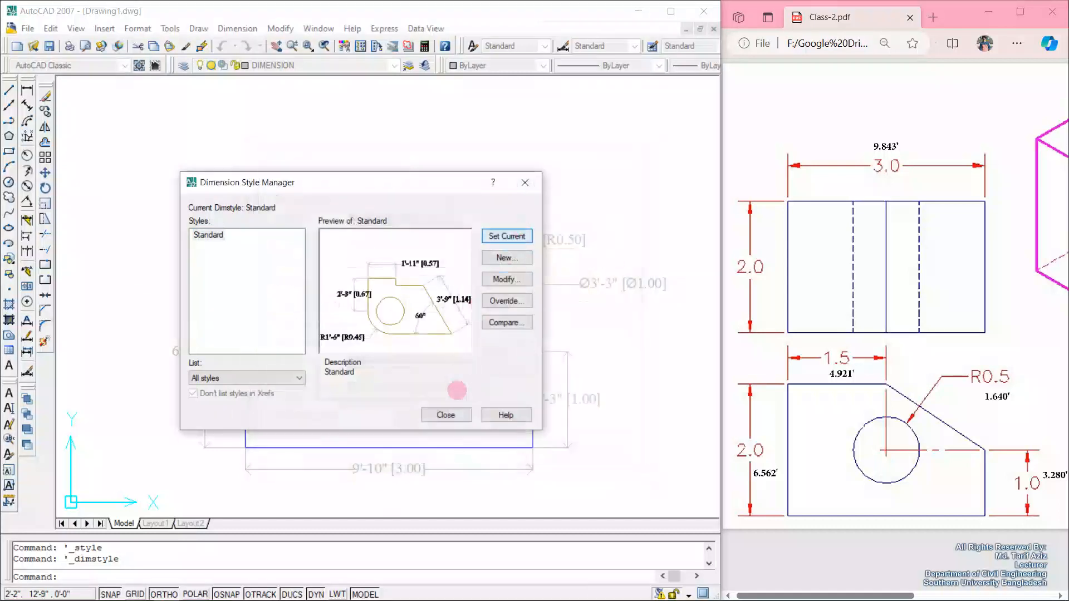
{"action": "left_click", "coordinate": [445, 414]}
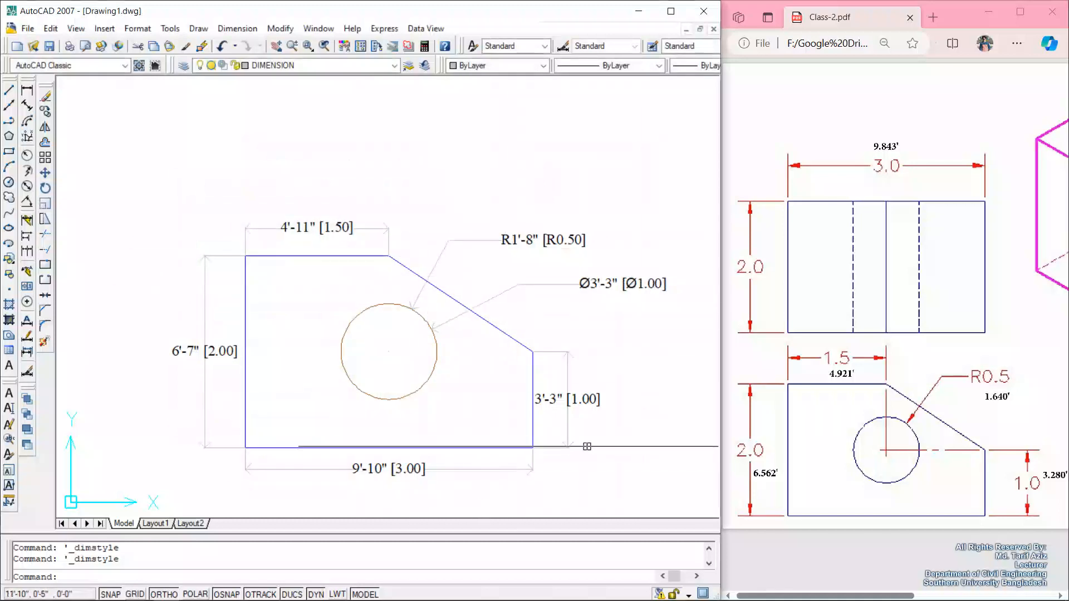
Align the Standard dimension style's text with the dimension line, accept the change and make the style current.
{"action": "scroll", "coordinate": [424, 371], "scroll_direction": "up", "scroll_amount": 2}
{"action": "scroll", "coordinate": [435, 359], "scroll_direction": "down", "scroll_amount": 3}
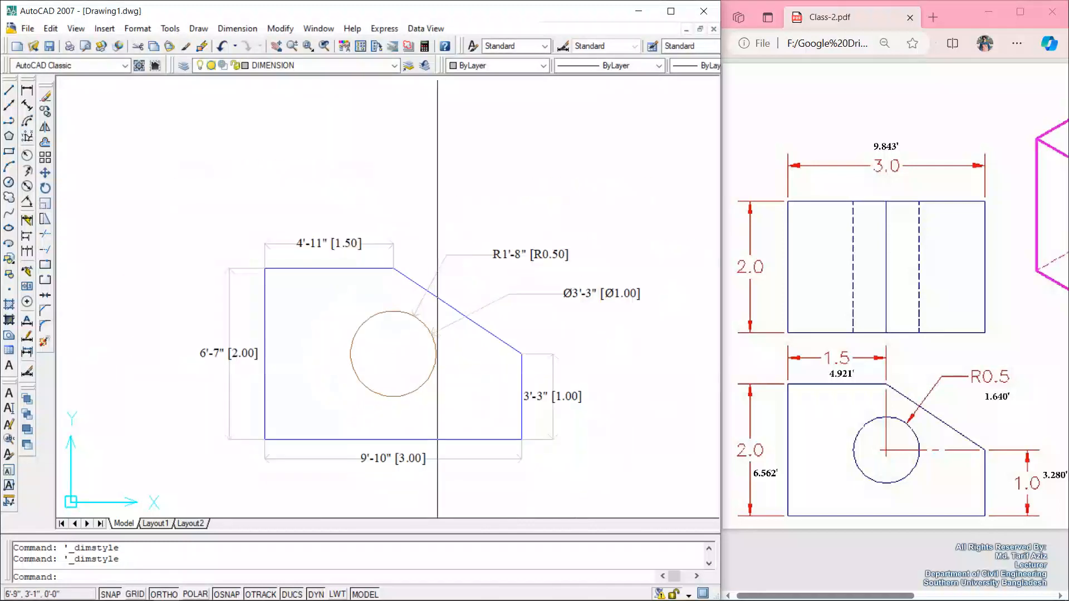
{"action": "scroll", "coordinate": [520, 375], "scroll_direction": "up", "scroll_amount": 2}
{"action": "scroll", "coordinate": [523, 375], "scroll_direction": "down", "scroll_amount": 2}
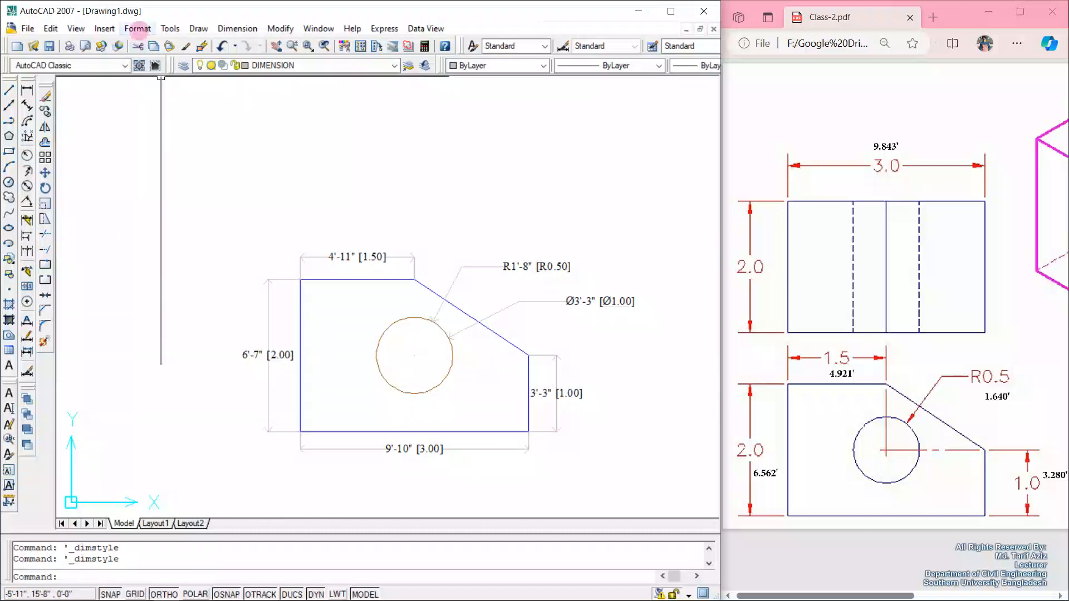
{"action": "left_click", "coordinate": [138, 28]}
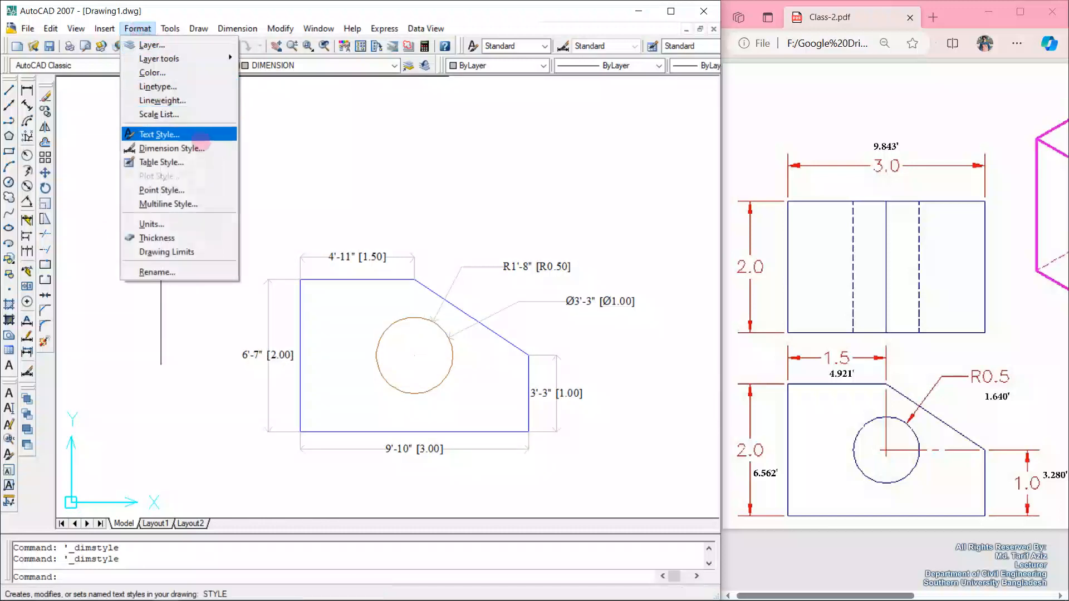
{"action": "left_click", "coordinate": [201, 145]}
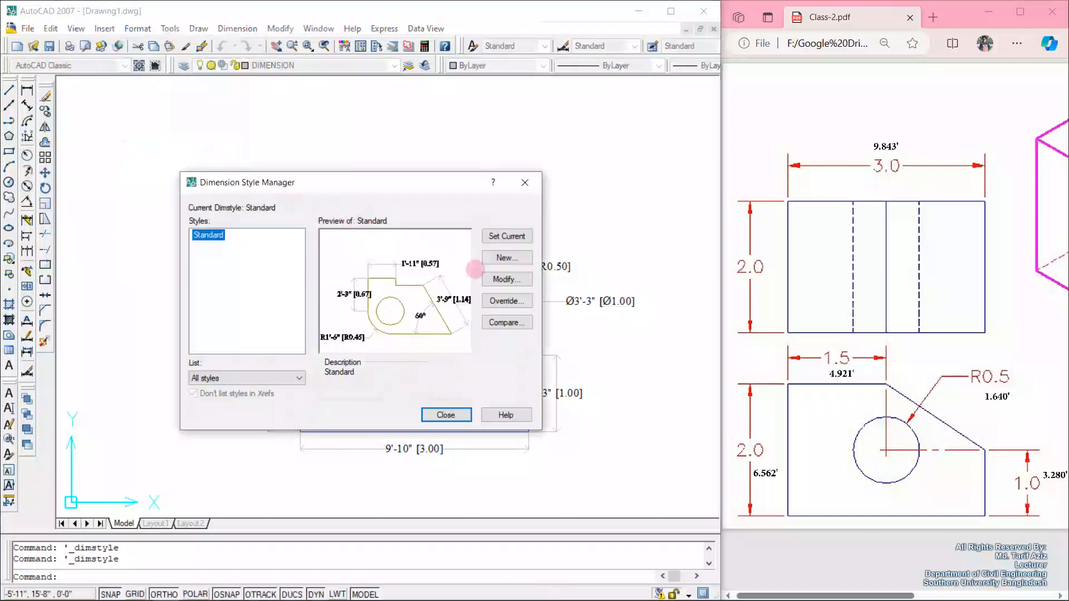
{"action": "left_click", "coordinate": [501, 278]}
{"action": "left_click", "coordinate": [343, 177]}
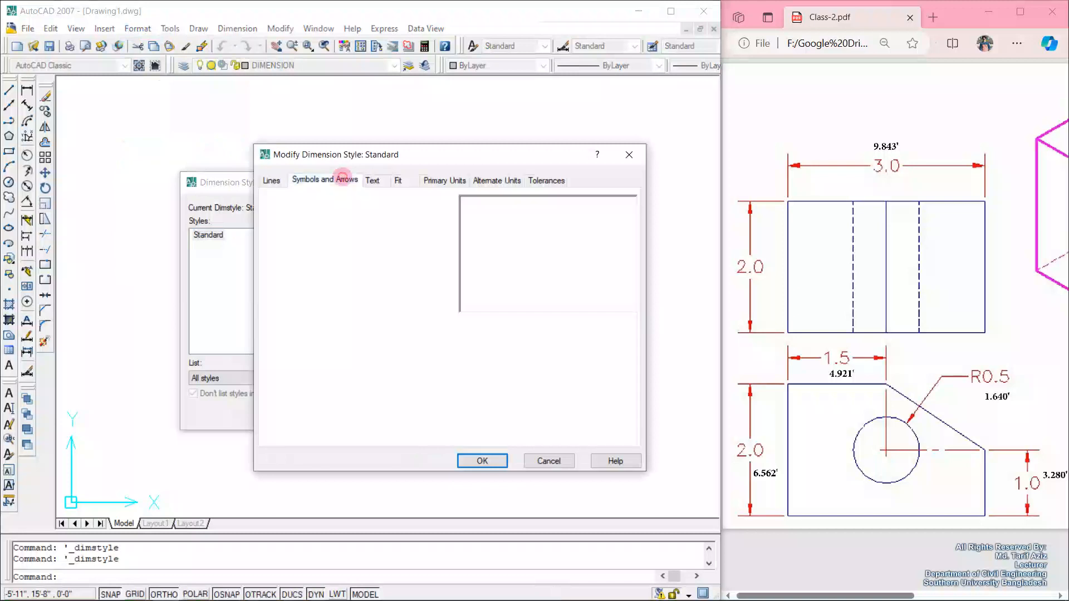
{"action": "left_click", "coordinate": [374, 179]}
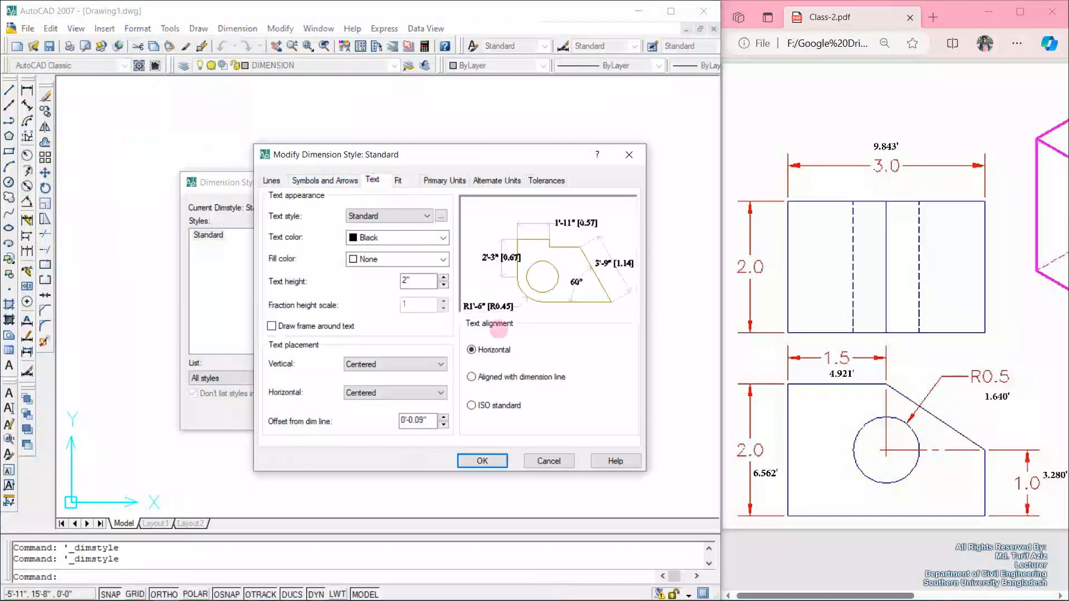
{"action": "left_click", "coordinate": [517, 376]}
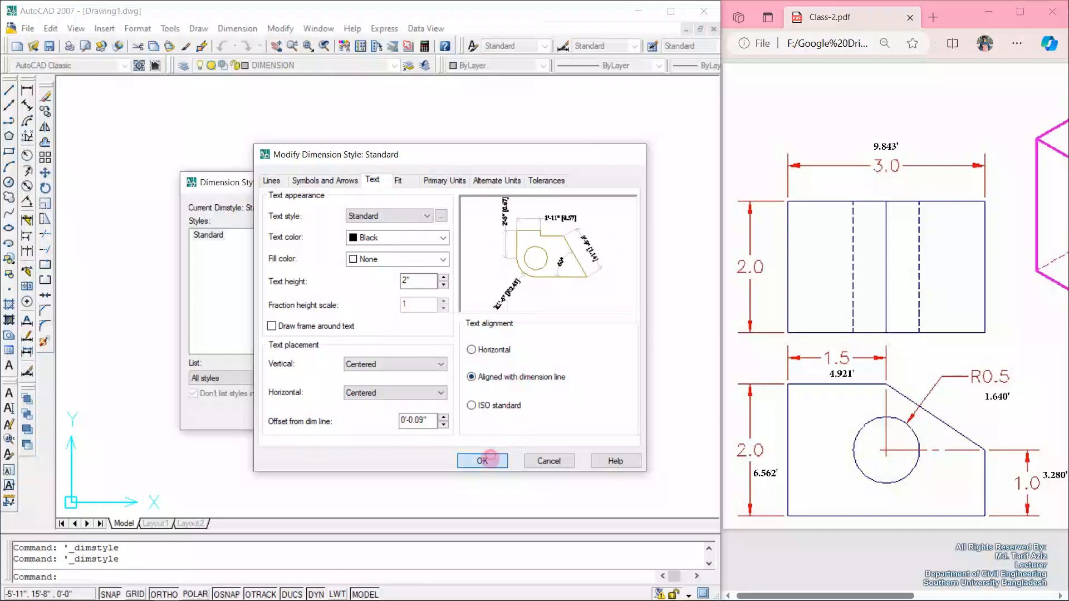
{"action": "left_click", "coordinate": [482, 461]}
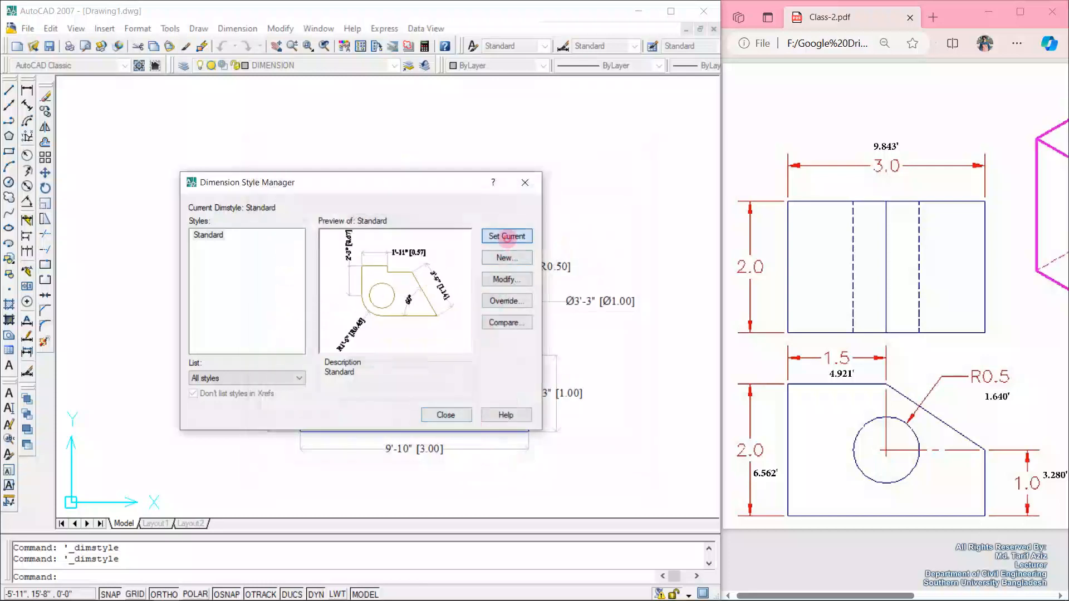
{"action": "left_click", "coordinate": [445, 414]}
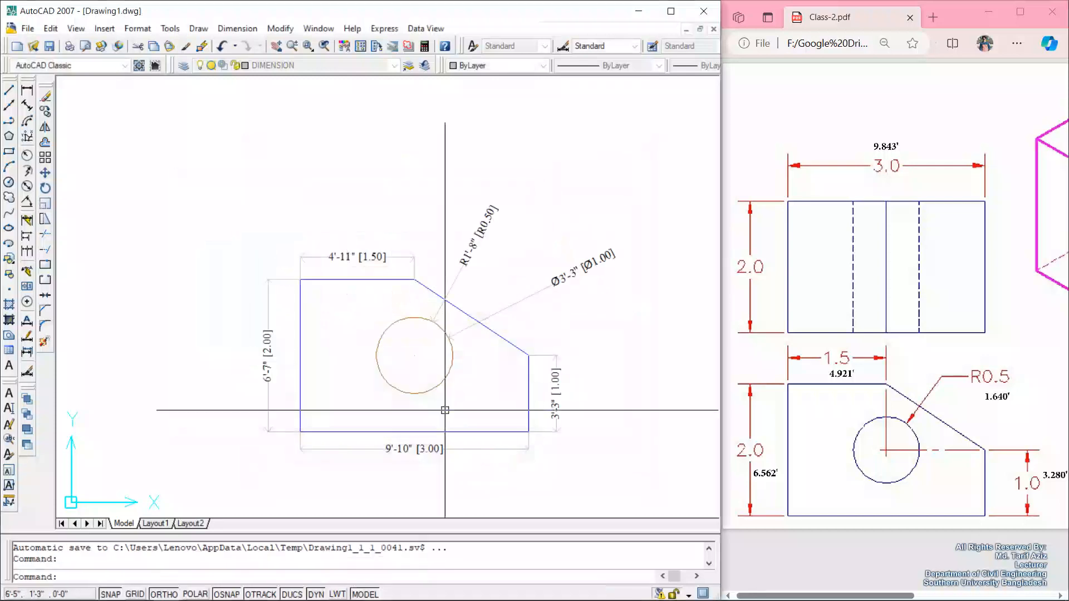
Examine the aligned dimension text around the front view, using Zoom All to reset the view of the drawing.
{"action": "scroll", "coordinate": [457, 242], "scroll_direction": "up", "scroll_amount": 2}
{"action": "scroll", "coordinate": [457, 242], "scroll_direction": "down", "scroll_amount": 2}
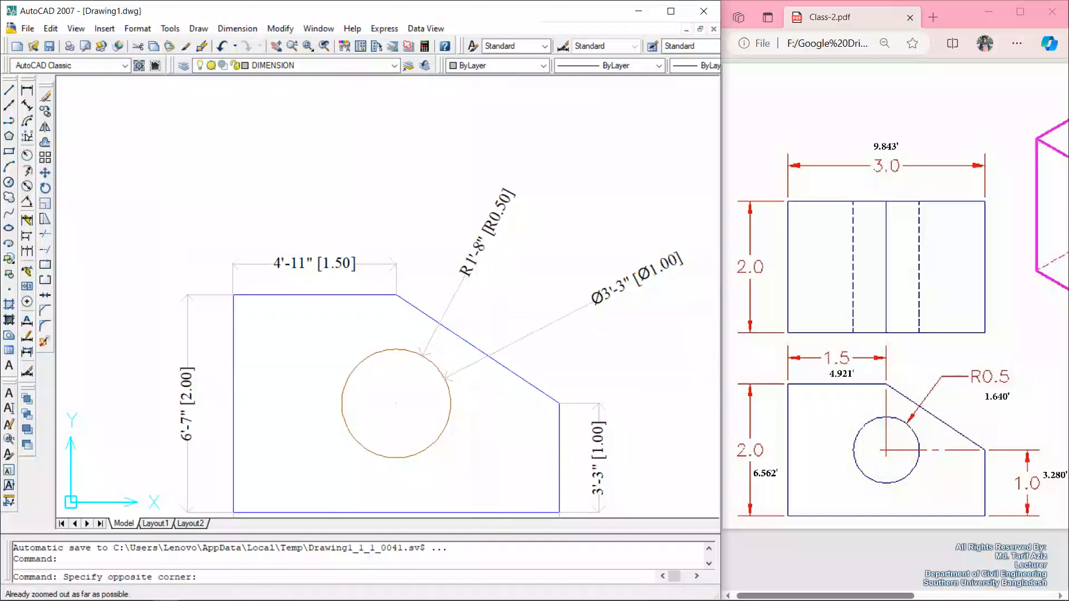
{"action": "left_click", "coordinate": [484, 401]}
{"action": "left_click", "coordinate": [479, 440]}
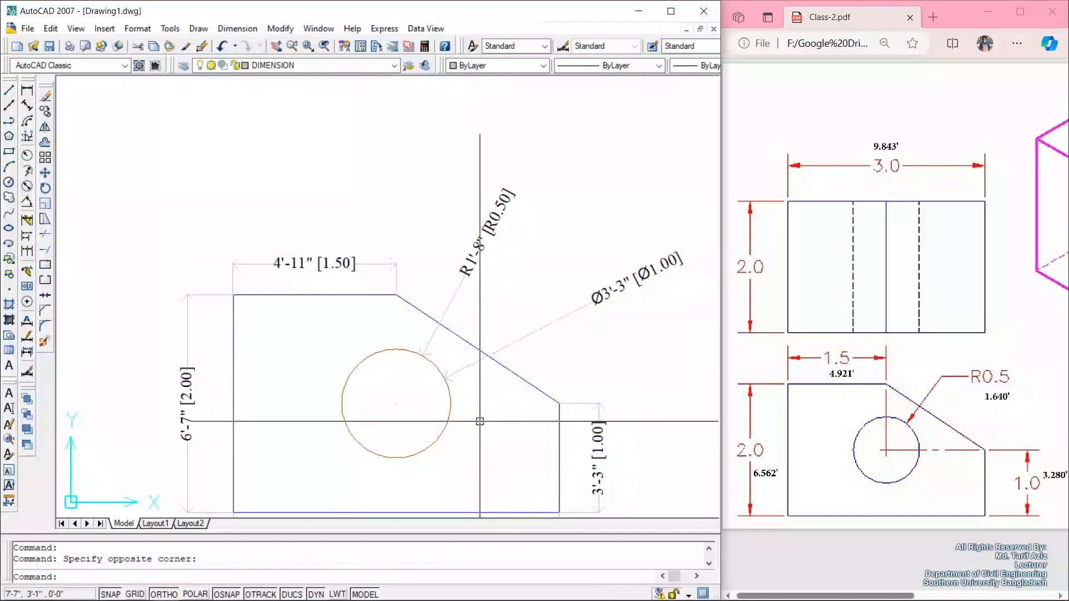
{"action": "scroll", "coordinate": [481, 410], "scroll_direction": "up", "scroll_amount": 9}
{"action": "scroll", "coordinate": [483, 408], "scroll_direction": "down", "scroll_amount": 8}
{"action": "type", "text": "z"}
{"action": "key", "text": "Return"}
{"action": "type", "text": "a"}
{"action": "key", "text": "Return"}
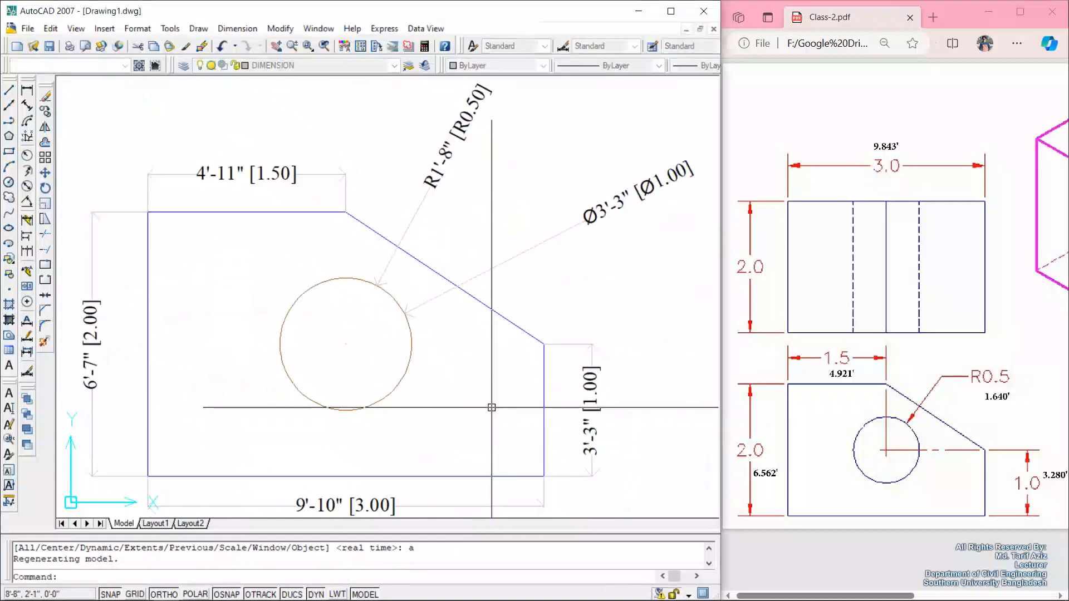
{"action": "scroll", "coordinate": [535, 399], "scroll_direction": "down", "scroll_amount": 3}
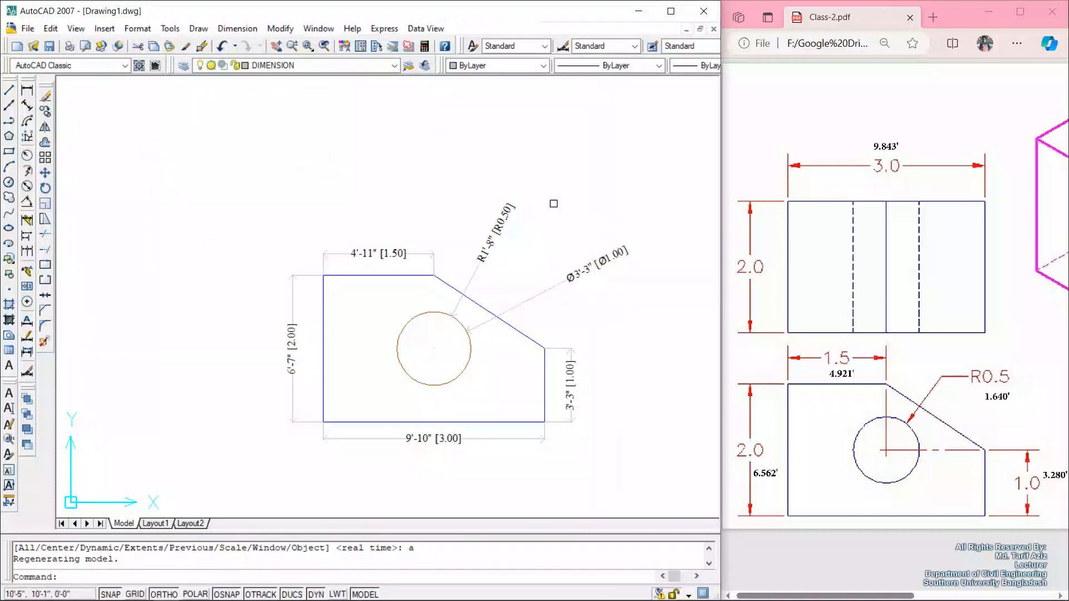
Move the circle's radius and diameter dimension texts closer to the front view, turning Ortho off to place the diameter text freely.
{"action": "left_click", "coordinate": [493, 236]}
{"action": "left_click", "coordinate": [496, 233]}
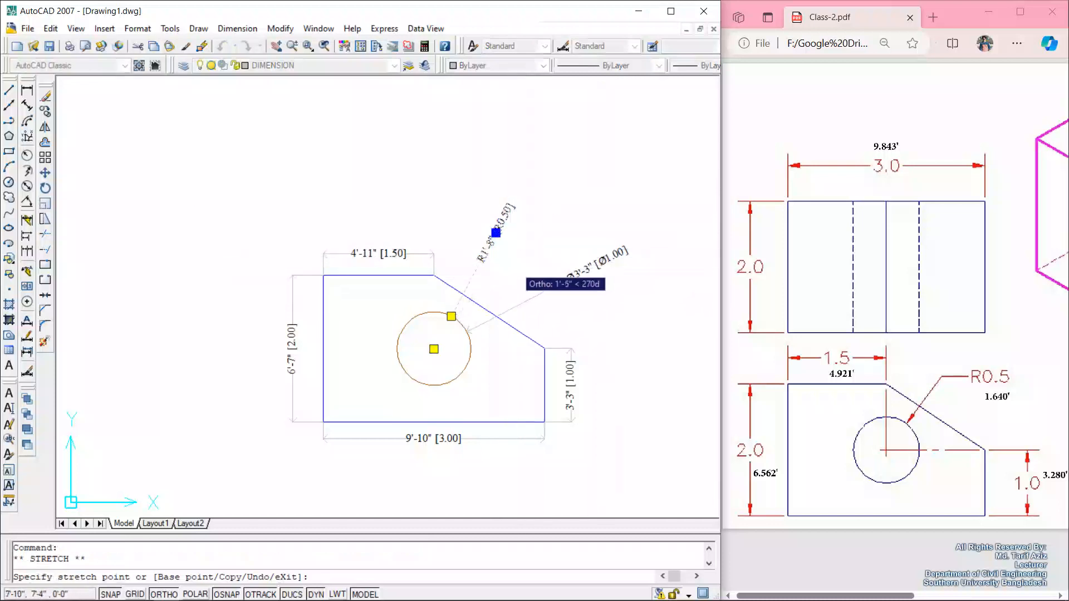
{"action": "left_click", "coordinate": [514, 266]}
{"action": "left_click", "coordinate": [573, 267]}
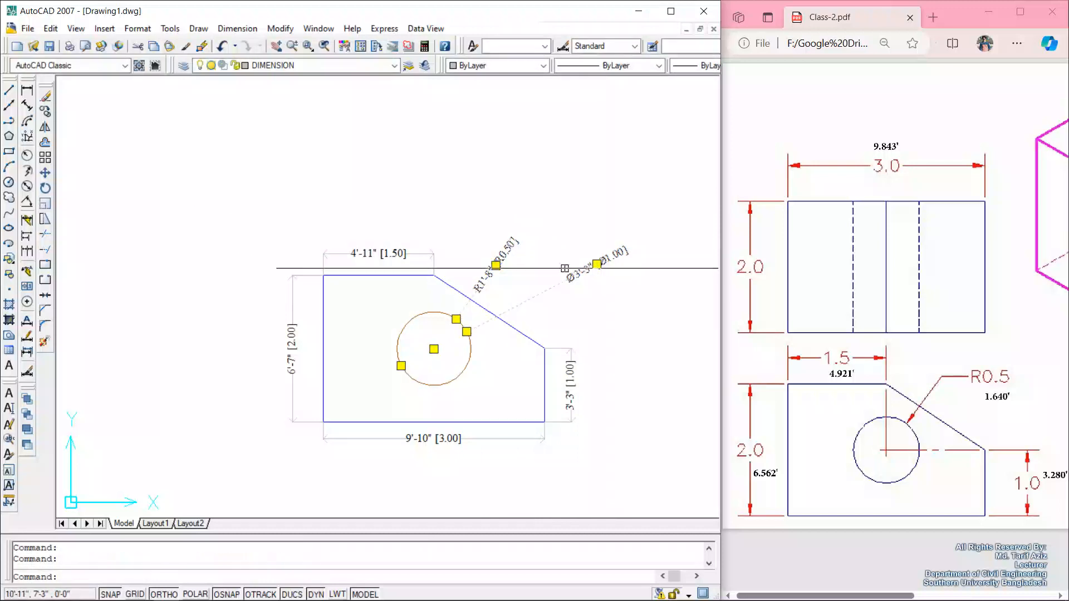
{"action": "left_click", "coordinate": [597, 264]}
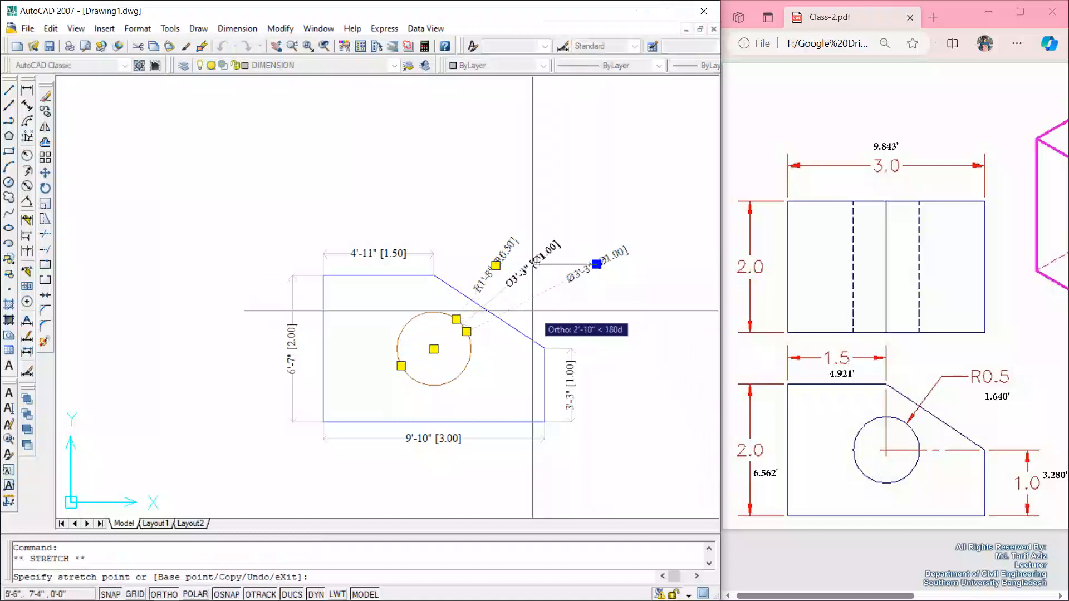
{"action": "left_click", "coordinate": [164, 594]}
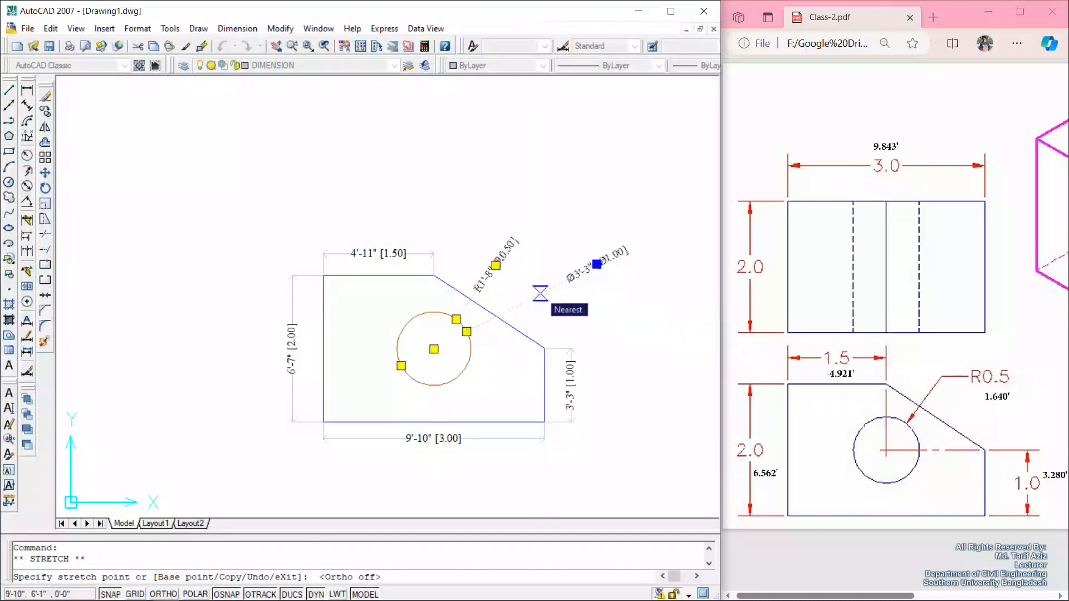
{"action": "left_click", "coordinate": [540, 292]}
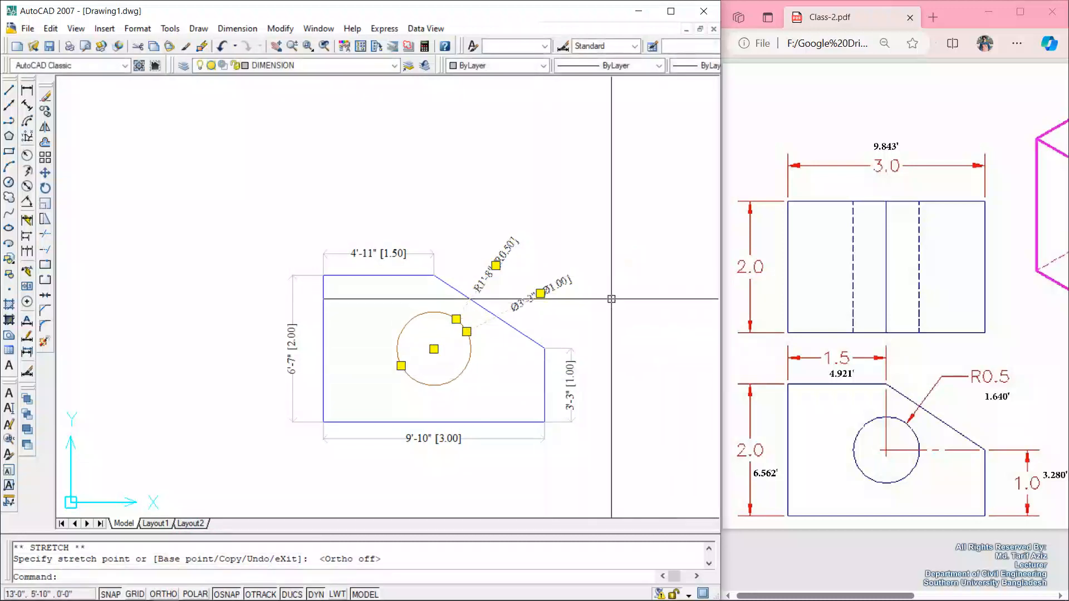
{"action": "key", "text": "Escape"}
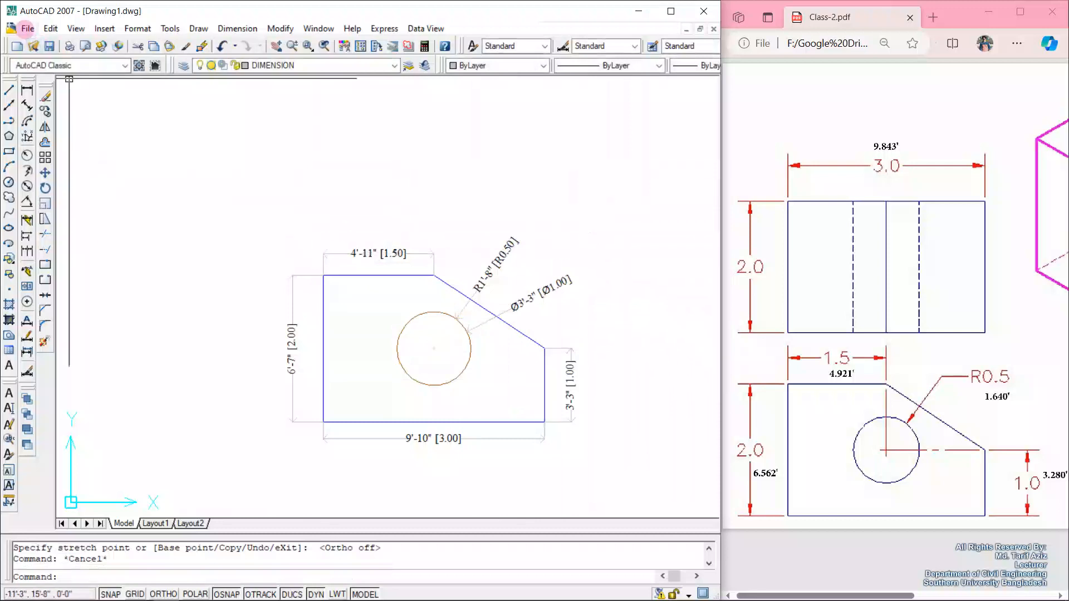
Save the drawing to the Desktop as CAD-1 in AutoCAD 2007 Drawing format, and resave it.
{"action": "left_click", "coordinate": [26, 29]}
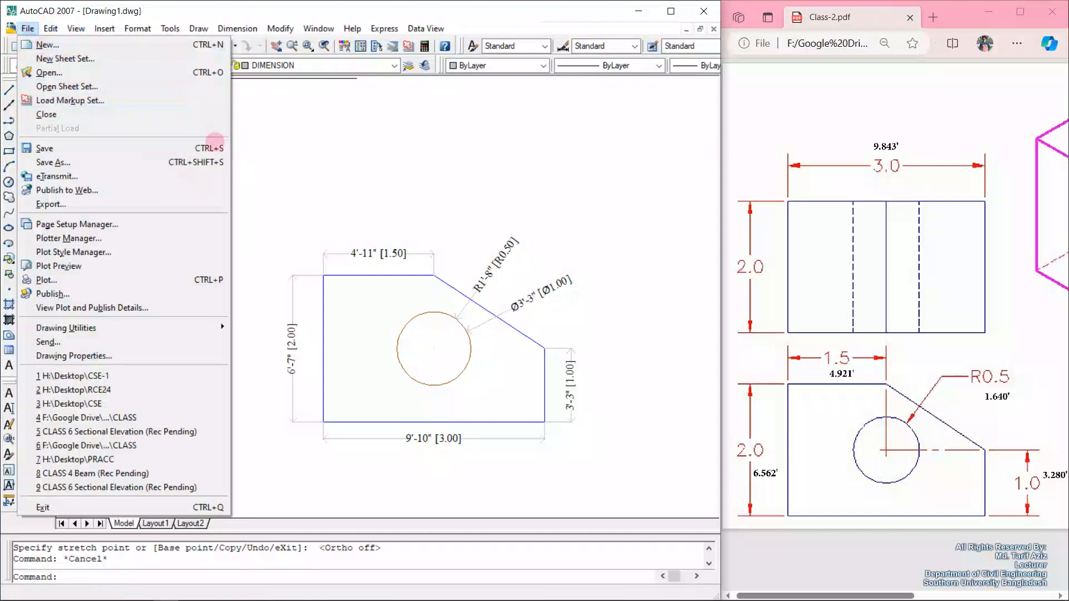
{"action": "left_click", "coordinate": [199, 147]}
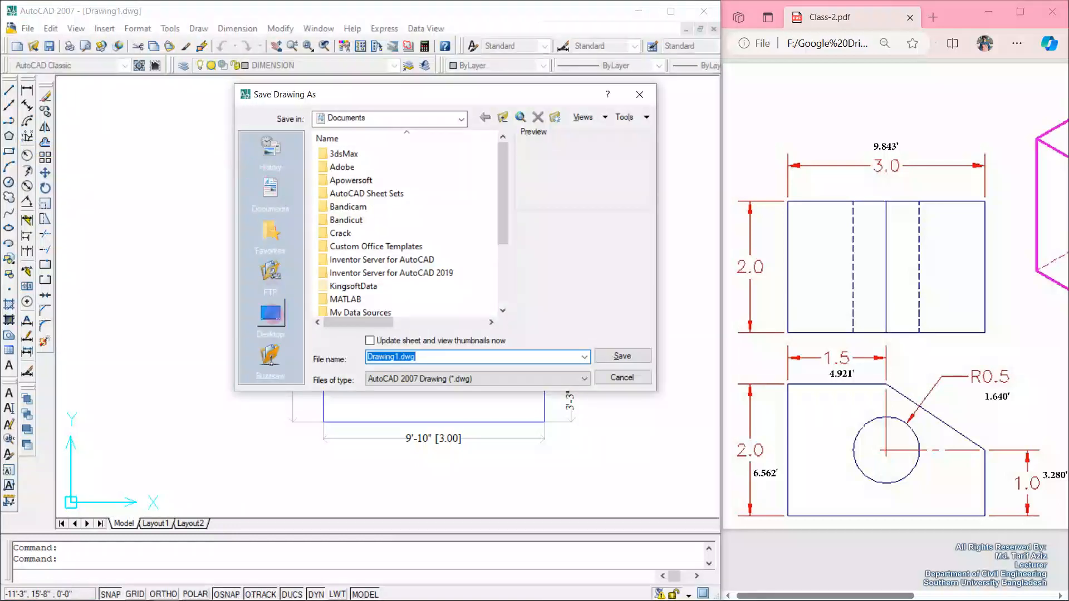
{"action": "left_click", "coordinate": [270, 315]}
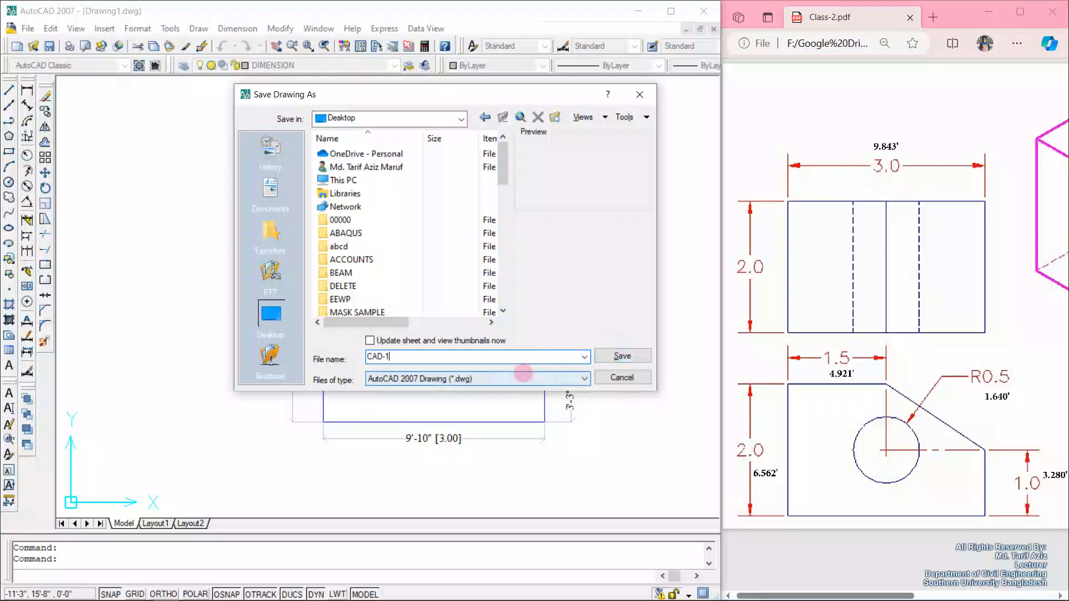
{"action": "double_click", "coordinate": [479, 359]}
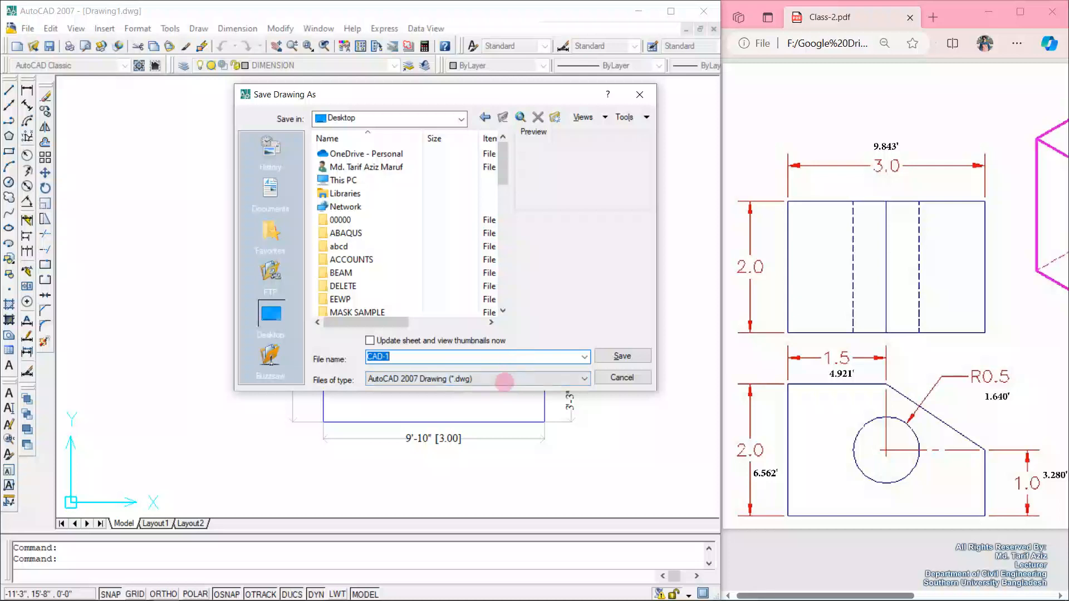
{"action": "left_click", "coordinate": [622, 356]}
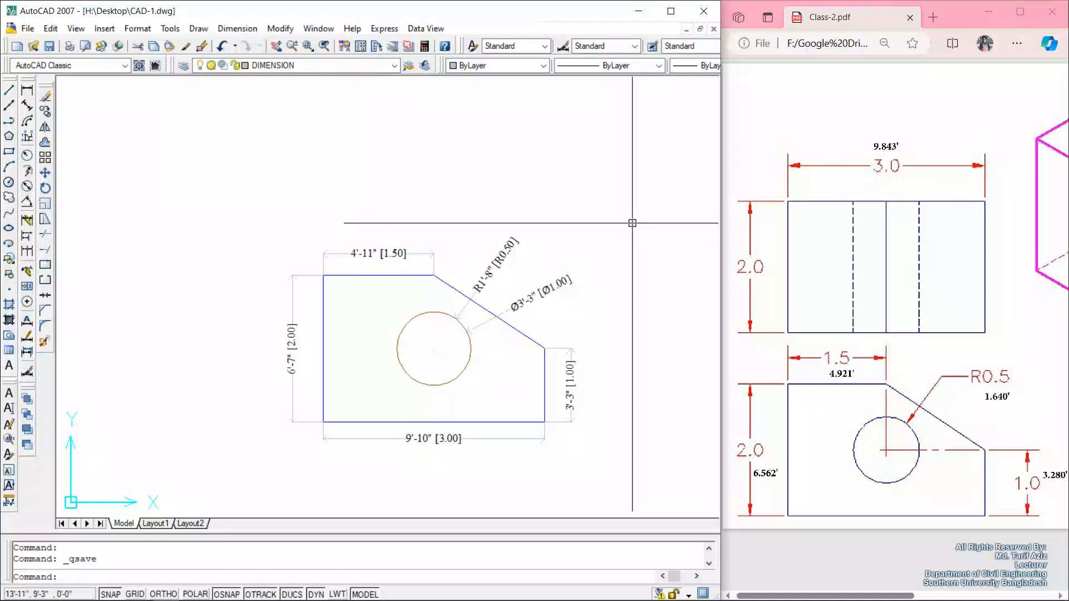
{"action": "key", "text": "ctrl+s"}
{"action": "key", "text": "ctrl+s"}
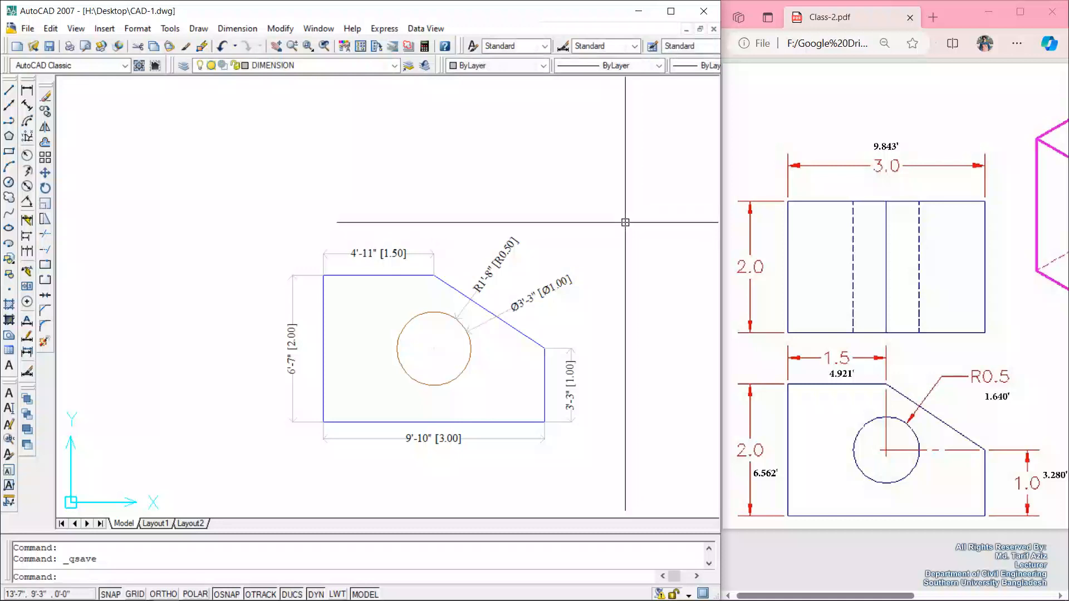
{"action": "key", "text": "ctrl+s"}
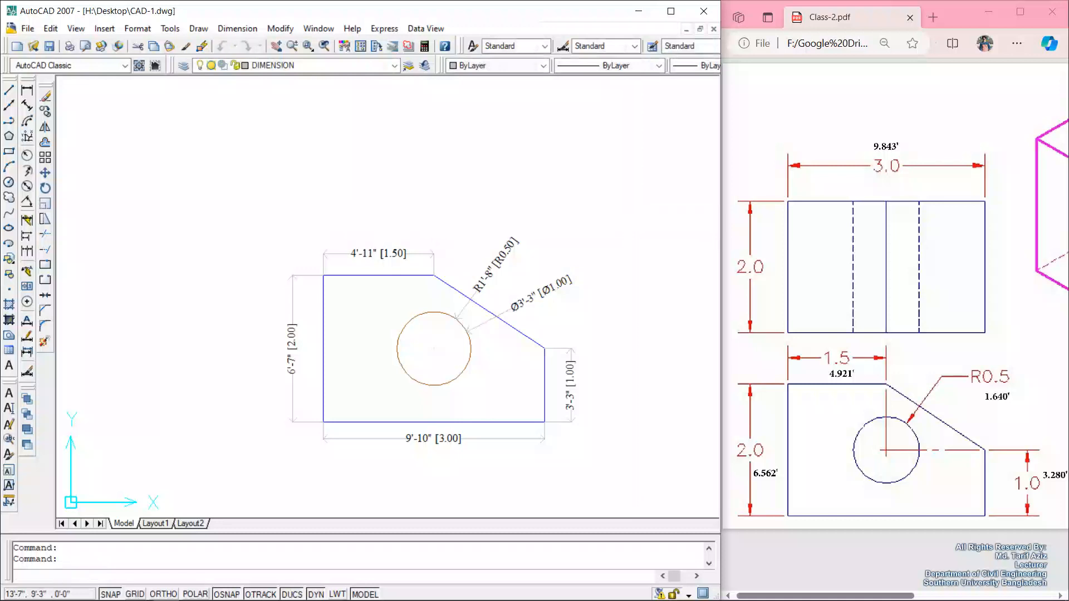
{"action": "key", "text": "ctrl+p"}
{"action": "left_click_drag", "start_coordinate": [371, 117], "coordinate": [426, 123]}
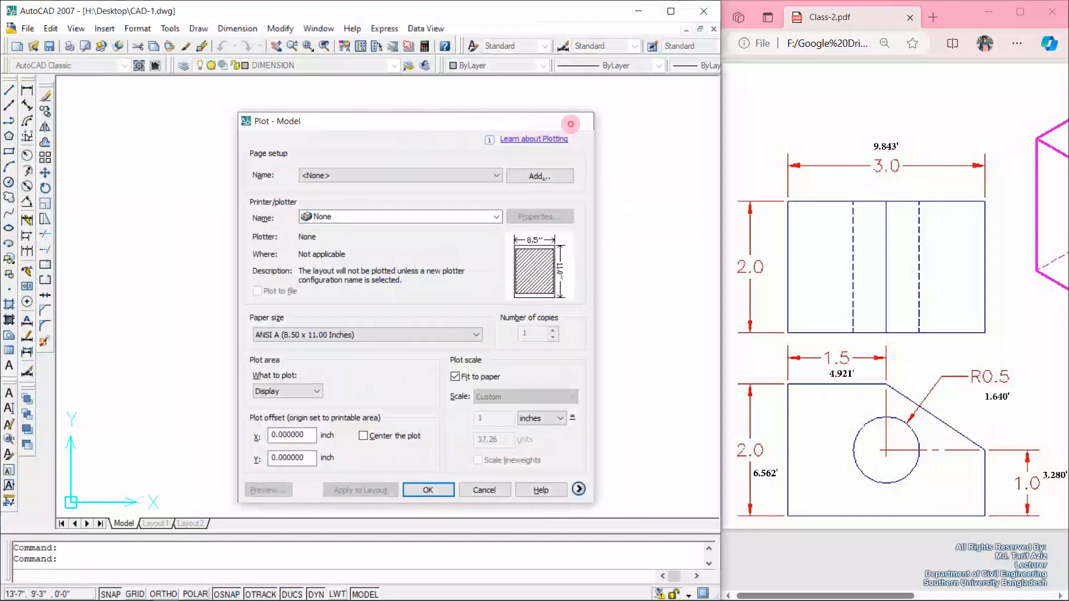
{"action": "left_click", "coordinate": [576, 122]}
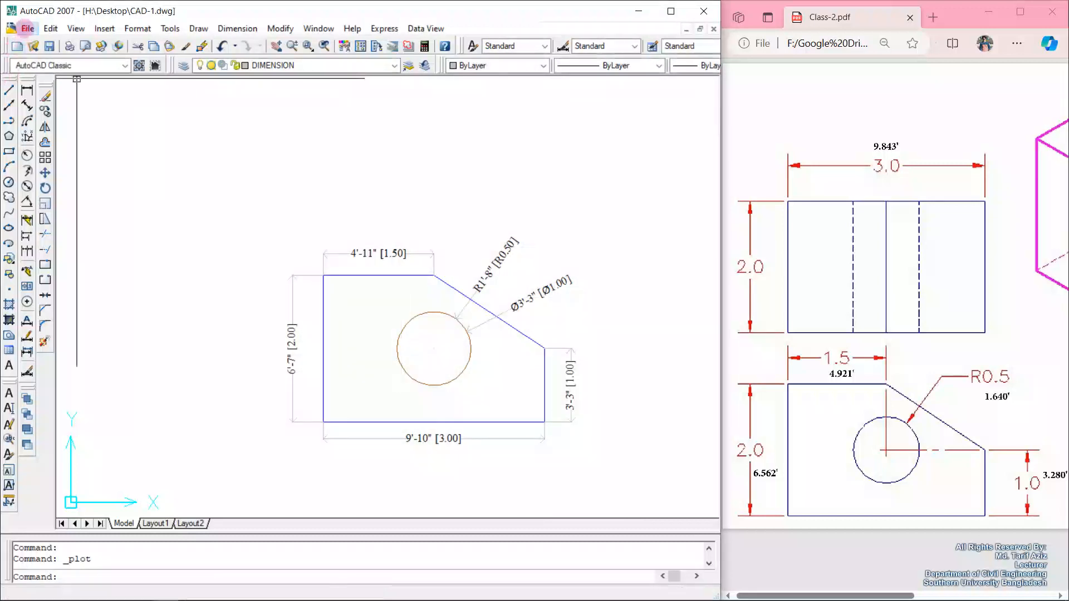
Set up a plot of the drawing with Microsoft Print to PDF on A4 paper, centering the plot on the sheet.
{"action": "left_click", "coordinate": [27, 28]}
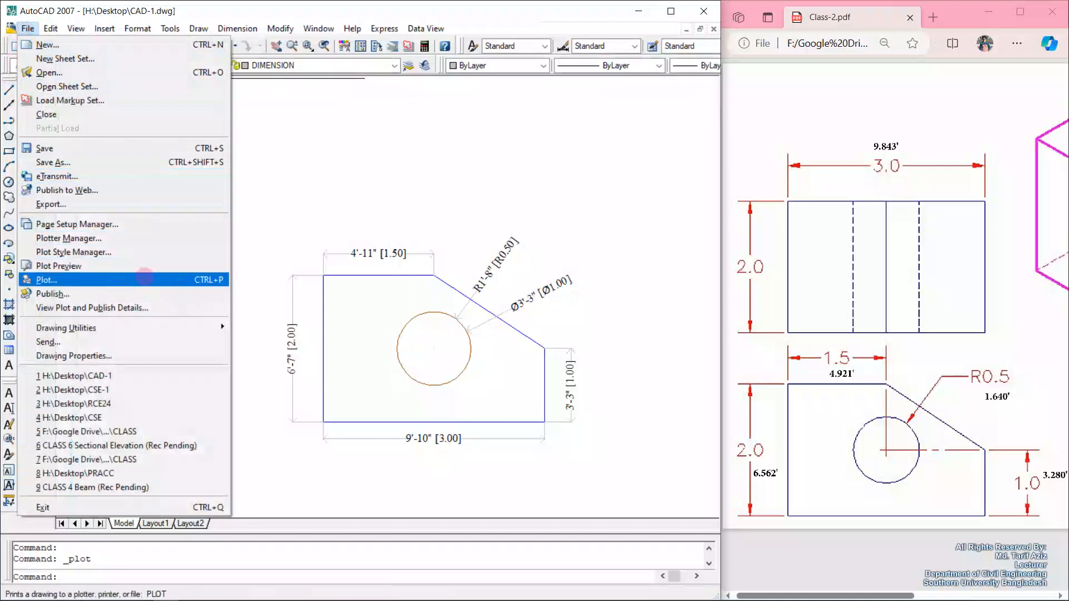
{"action": "left_click", "coordinate": [145, 279]}
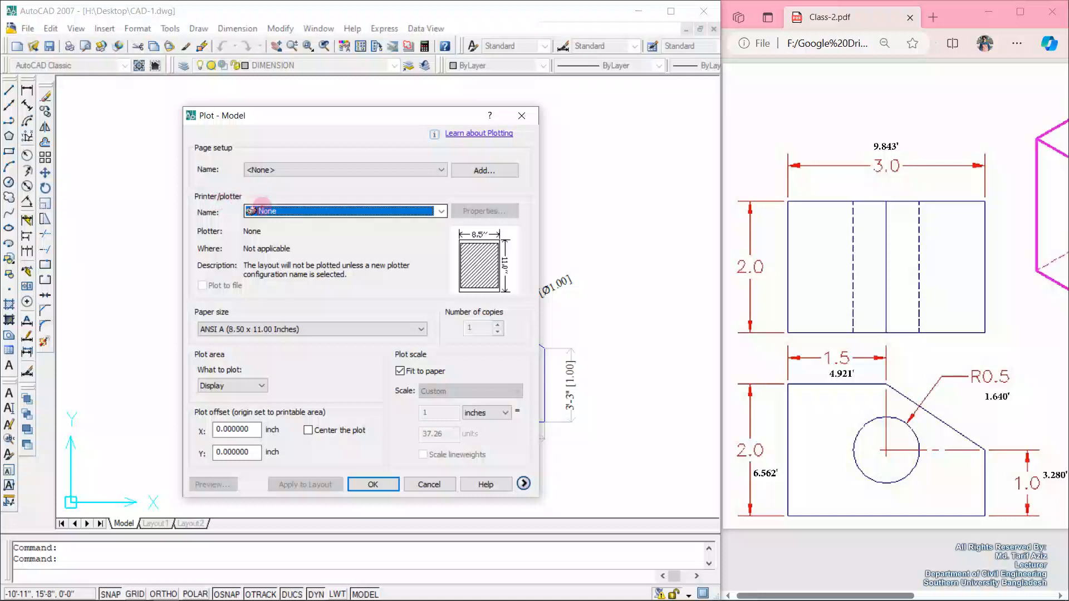
{"action": "left_click", "coordinate": [263, 207]}
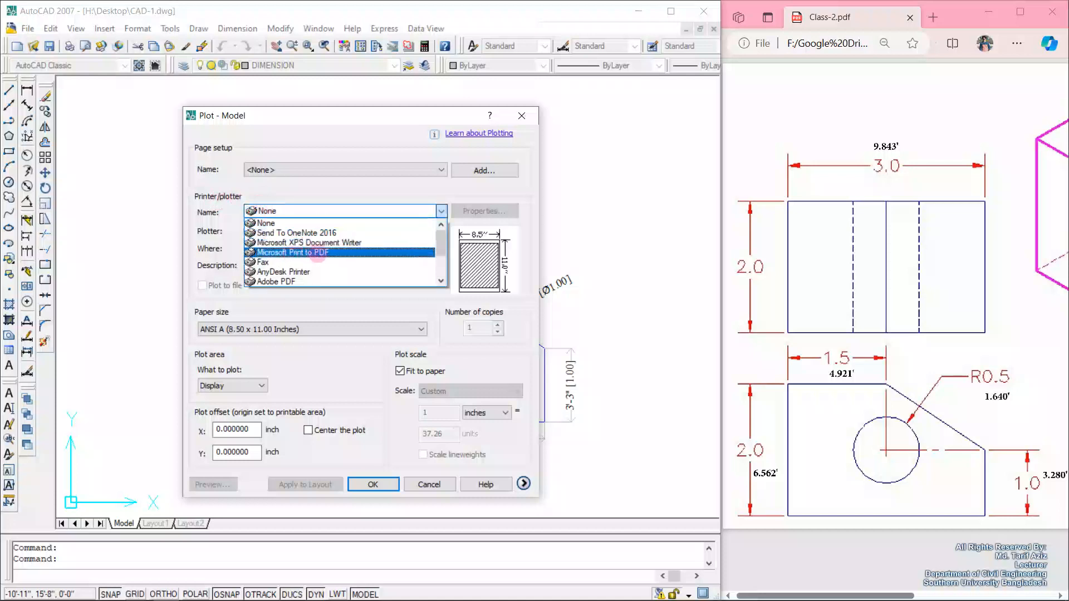
{"action": "left_click", "coordinate": [318, 254]}
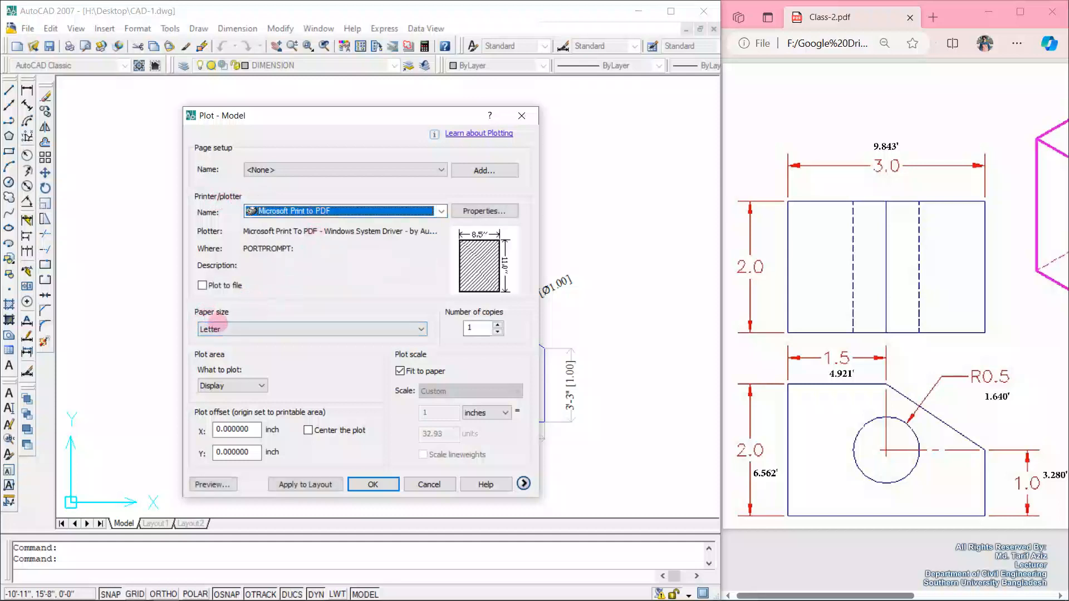
{"action": "left_click", "coordinate": [243, 331]}
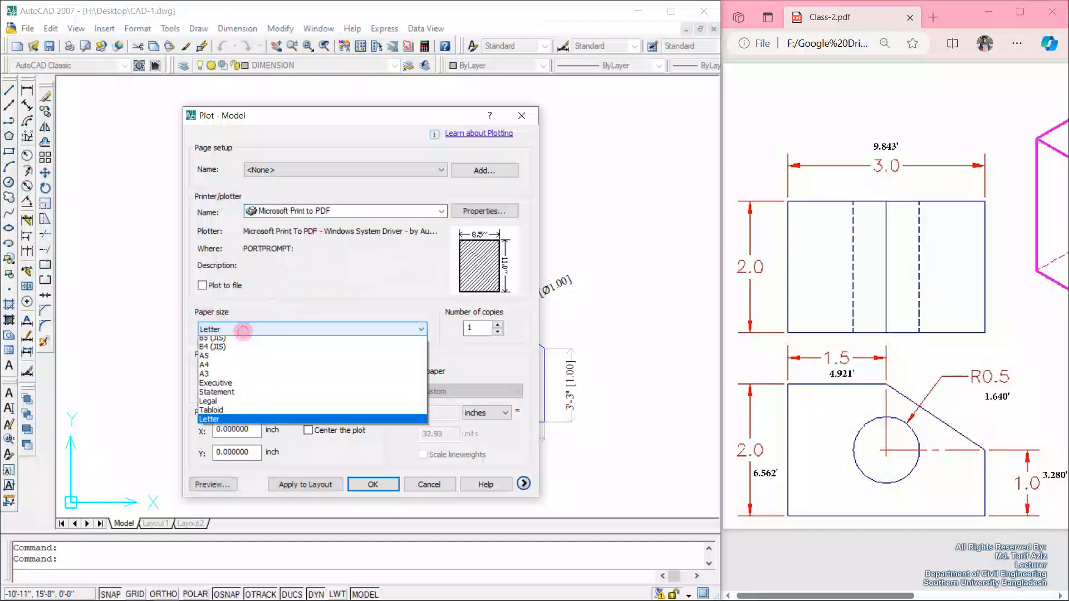
{"action": "left_click", "coordinate": [249, 363]}
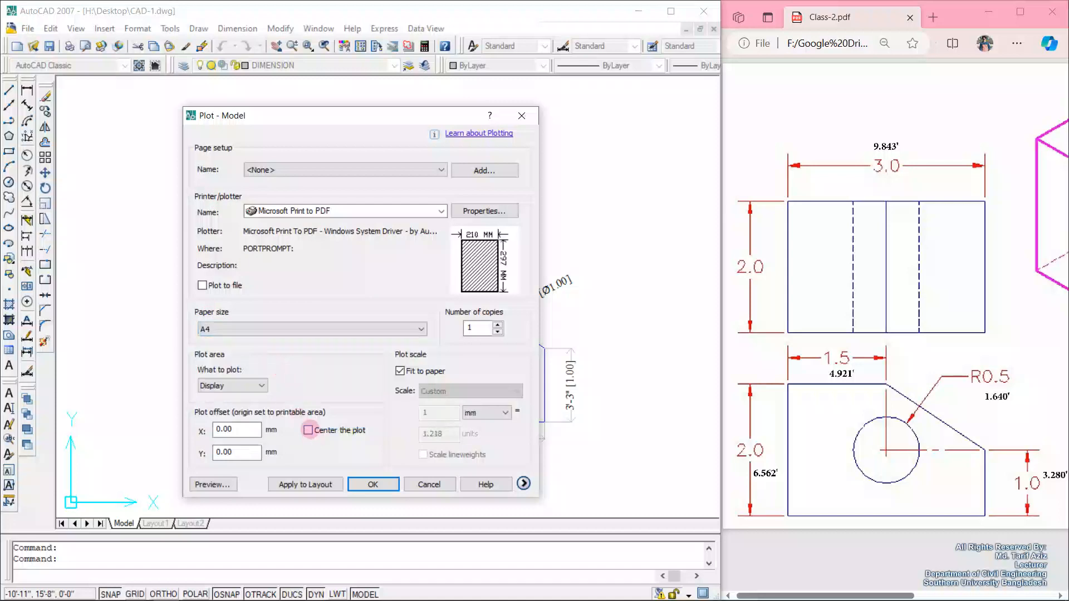
{"action": "left_click", "coordinate": [308, 430]}
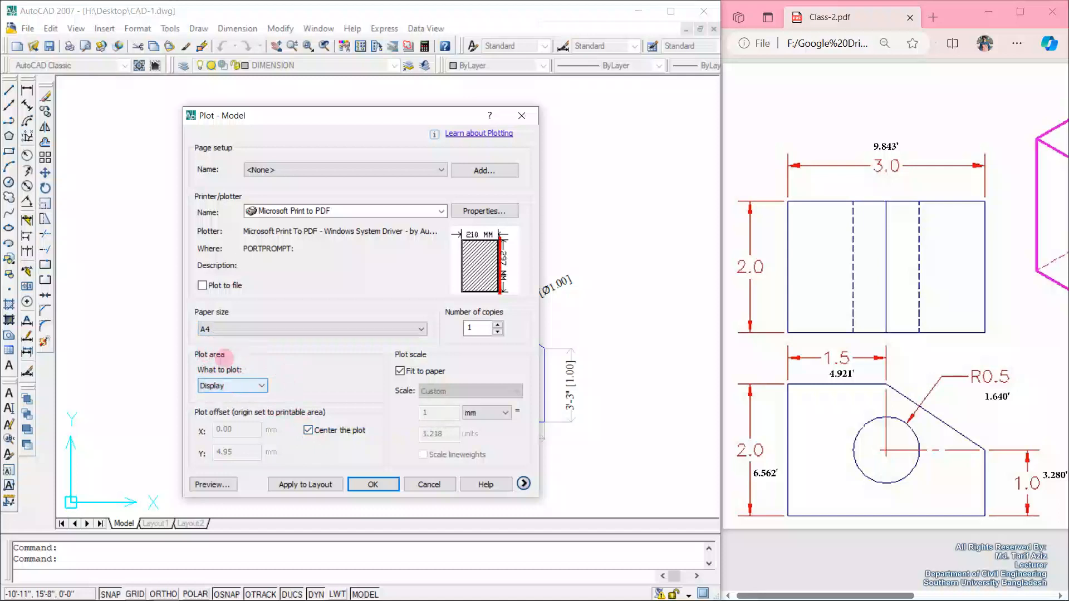
Set the plot area to a window enclosing the front view with all its dimensions, and start the plot.
{"action": "left_click", "coordinate": [228, 385]}
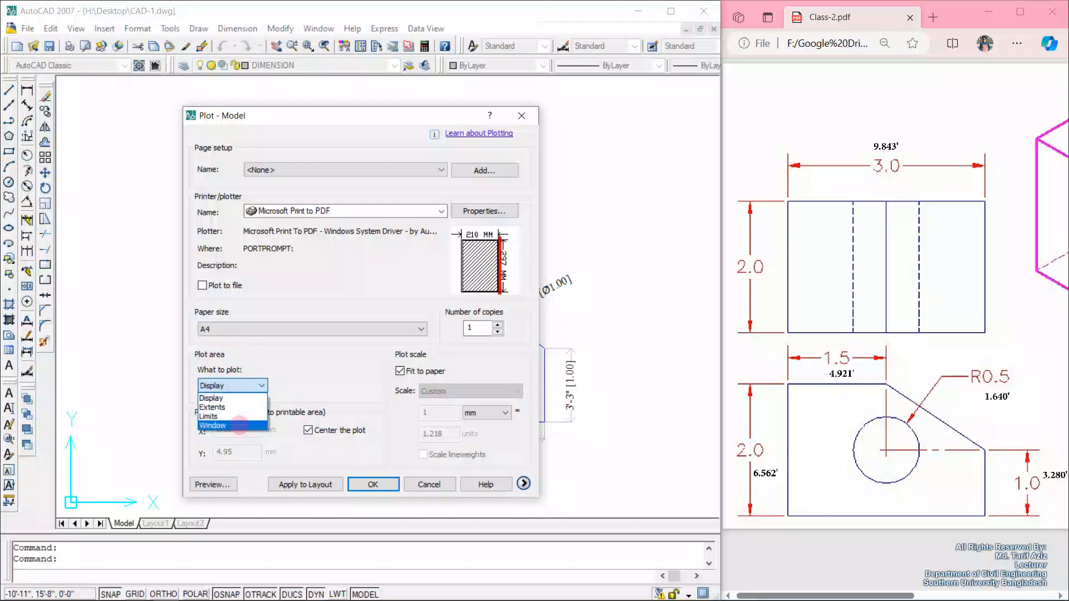
{"action": "left_click", "coordinate": [239, 425]}
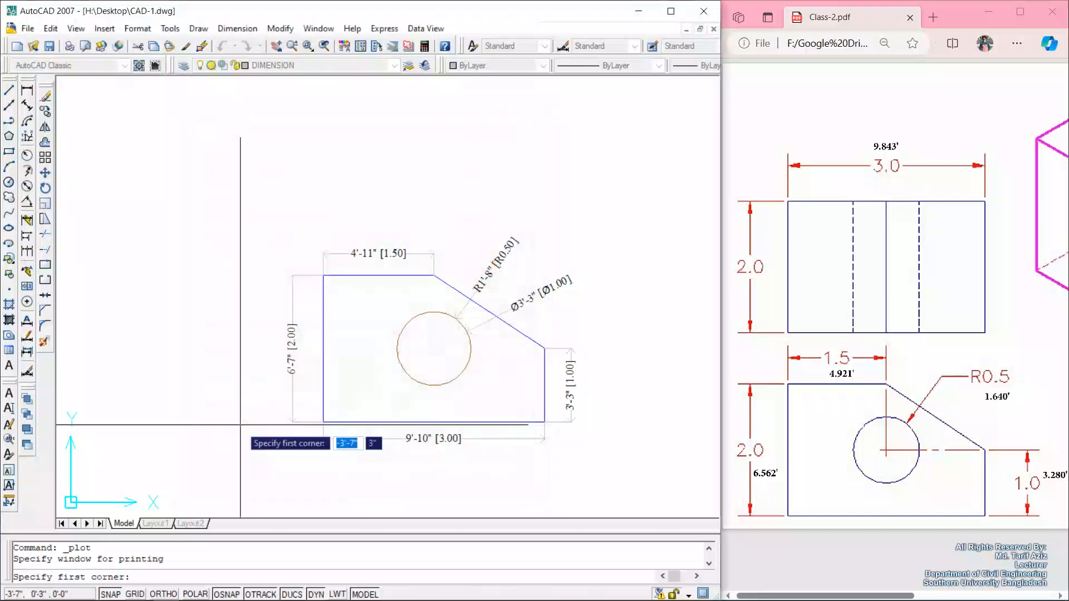
{"action": "left_click", "coordinate": [267, 219]}
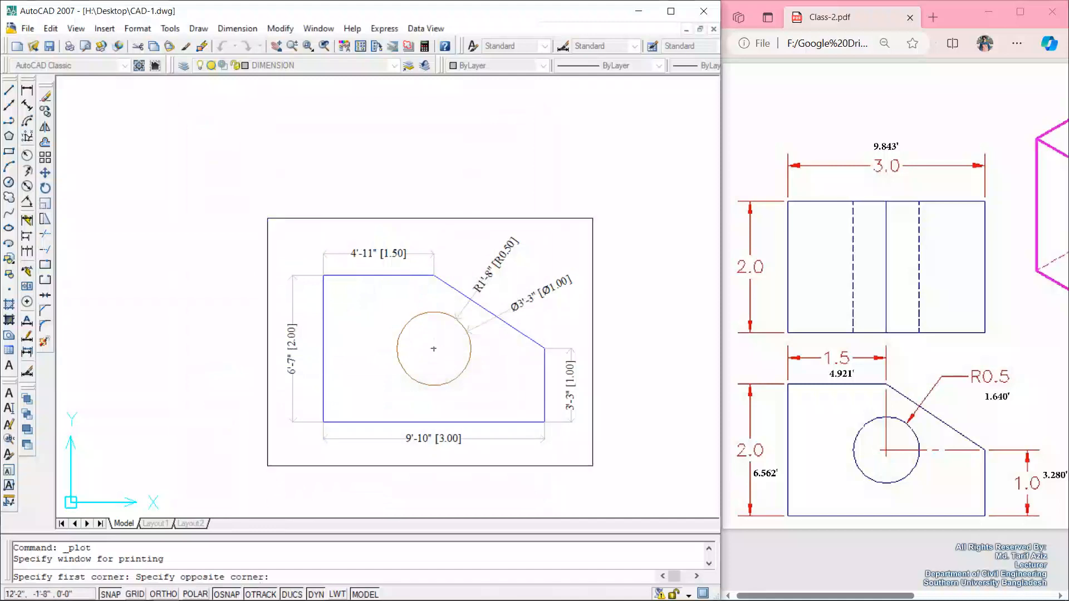
{"action": "left_click", "coordinate": [593, 466]}
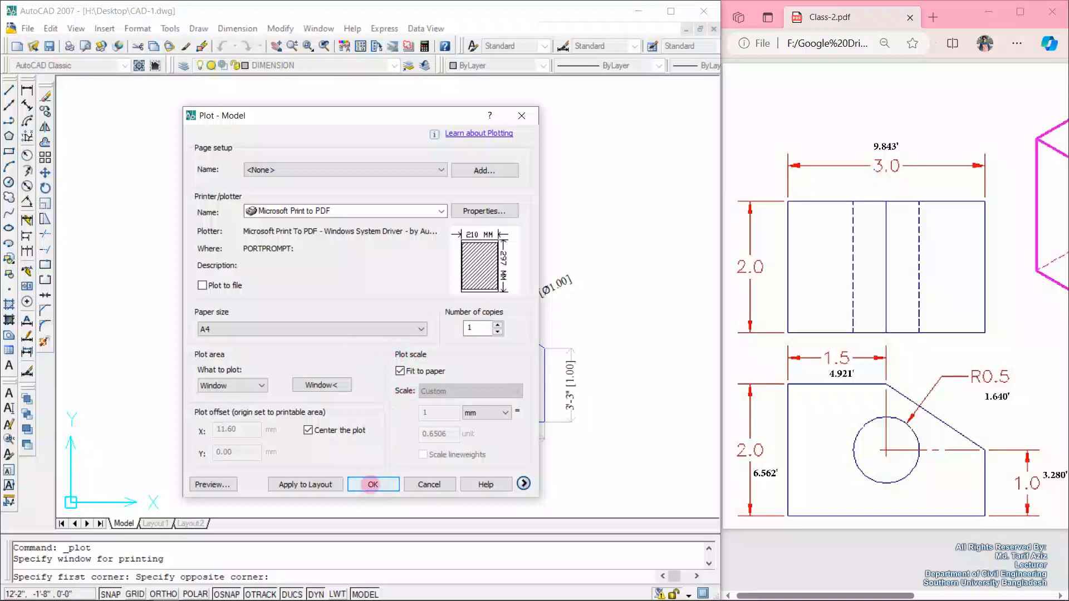
{"action": "left_click", "coordinate": [372, 484]}
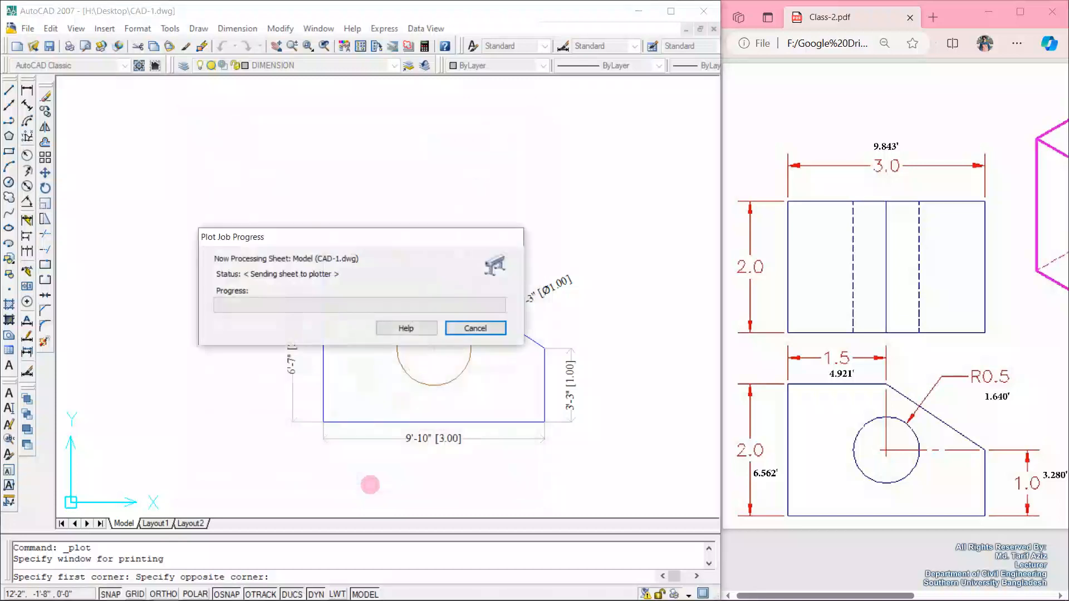
Save the plot output to the Desktop as a PDF document named CAD-1.
{"action": "left_click_drag", "start_coordinate": [387, 255], "coordinate": [388, 218]}
{"action": "scroll", "coordinate": [245, 356], "scroll_direction": "up", "scroll_amount": 15}
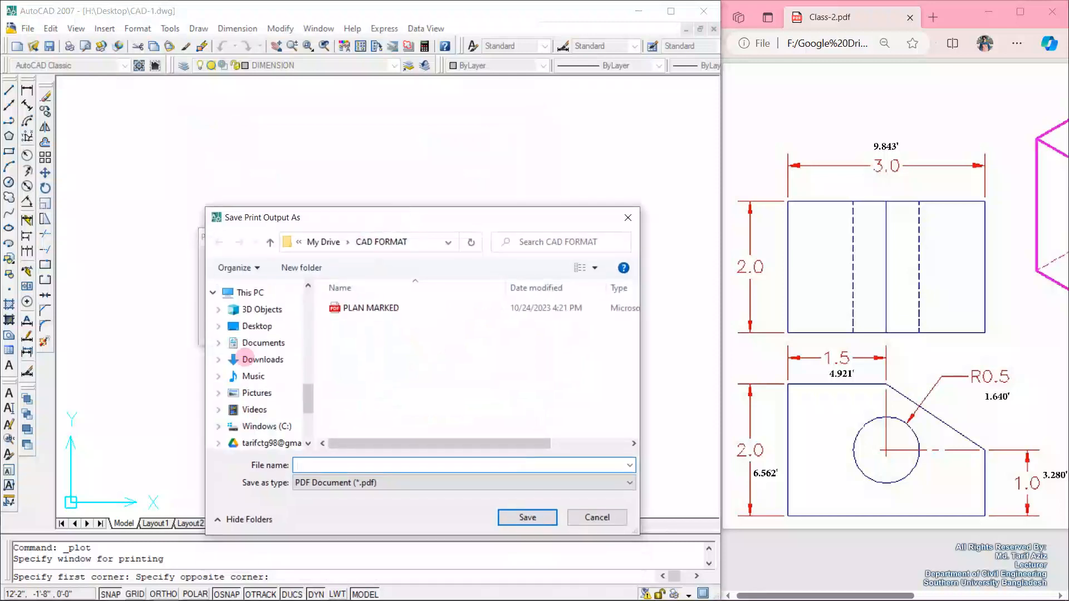
{"action": "left_click", "coordinate": [256, 315]}
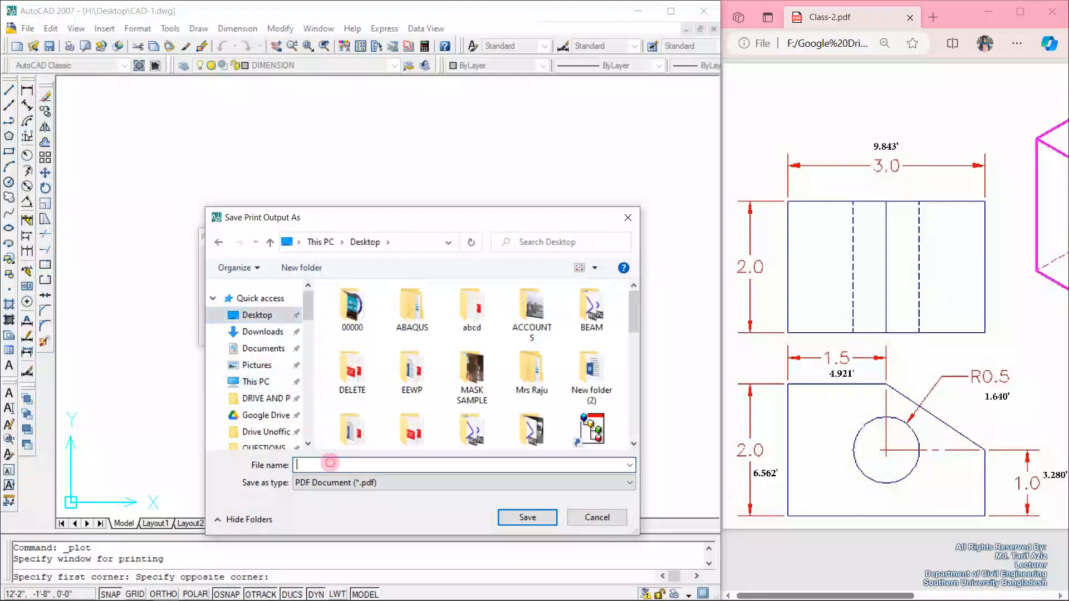
{"action": "type", "text": "CA"}
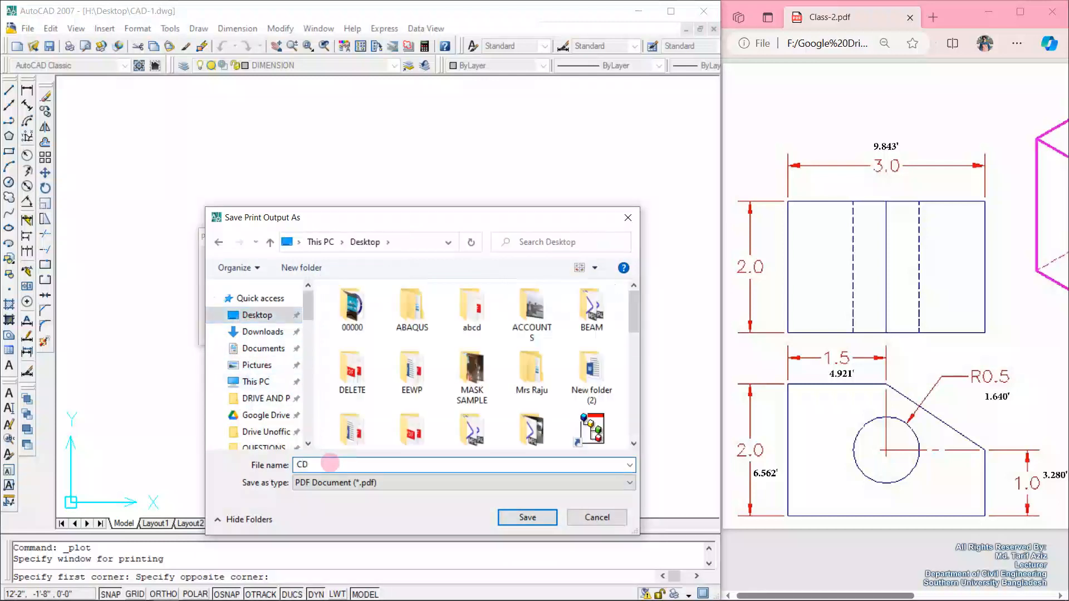
{"action": "type", "text": "D"}
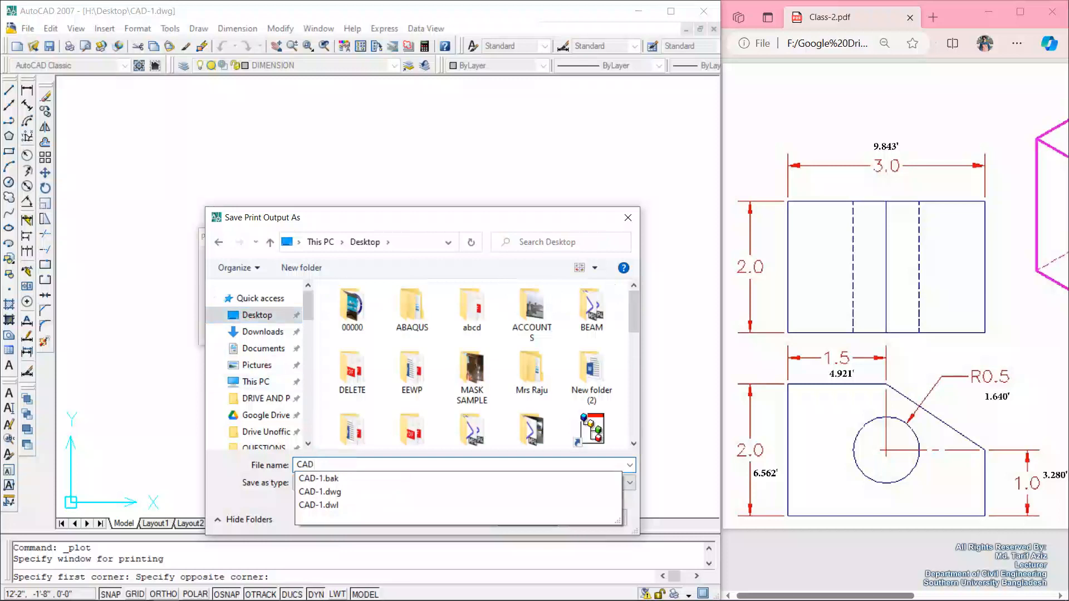
{"action": "type", "text": "-1"}
{"action": "left_click", "coordinate": [238, 470]}
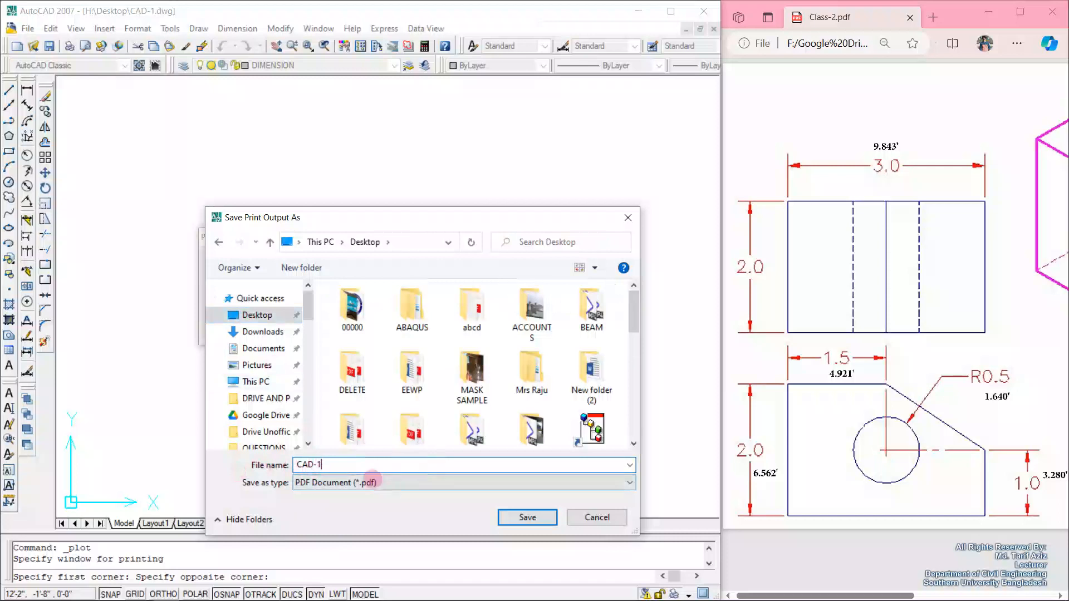
{"action": "left_click", "coordinate": [382, 480]}
{"action": "left_click", "coordinate": [382, 482]}
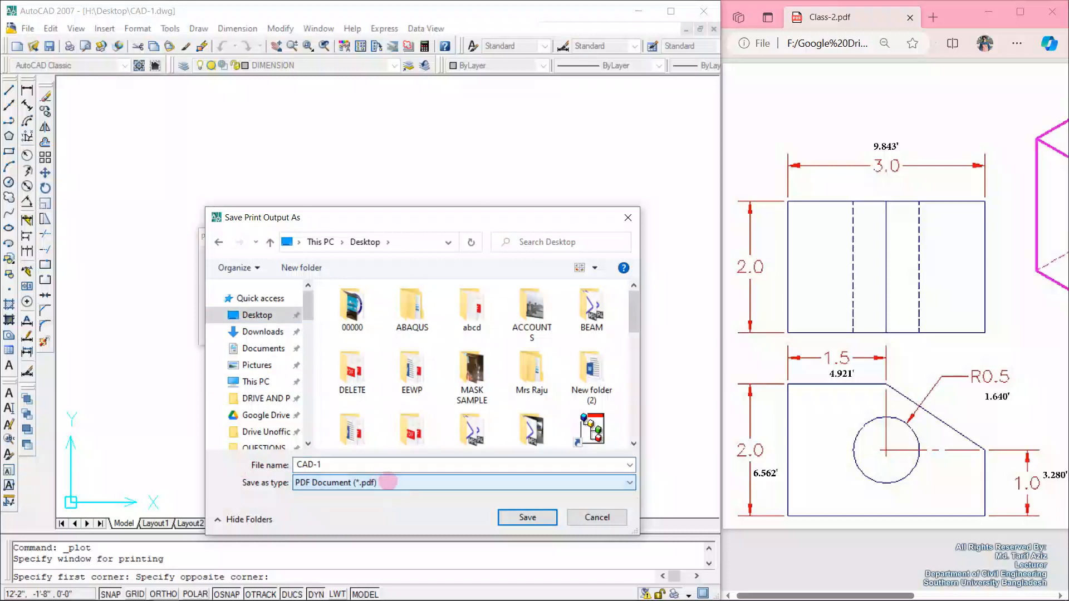
{"action": "left_click", "coordinate": [505, 517]}
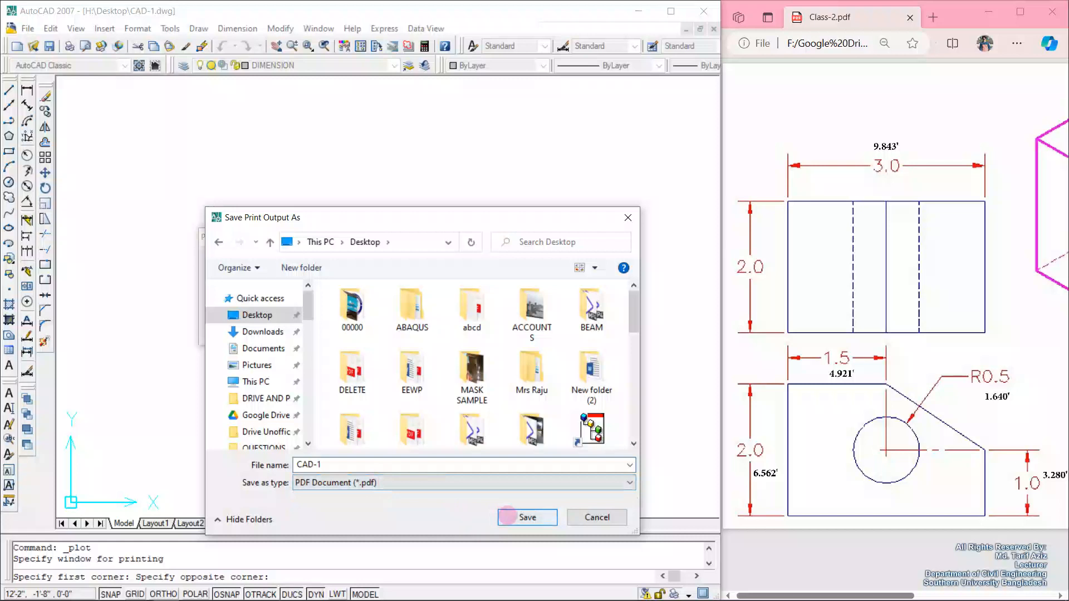
{"action": "left_click", "coordinate": [507, 516]}
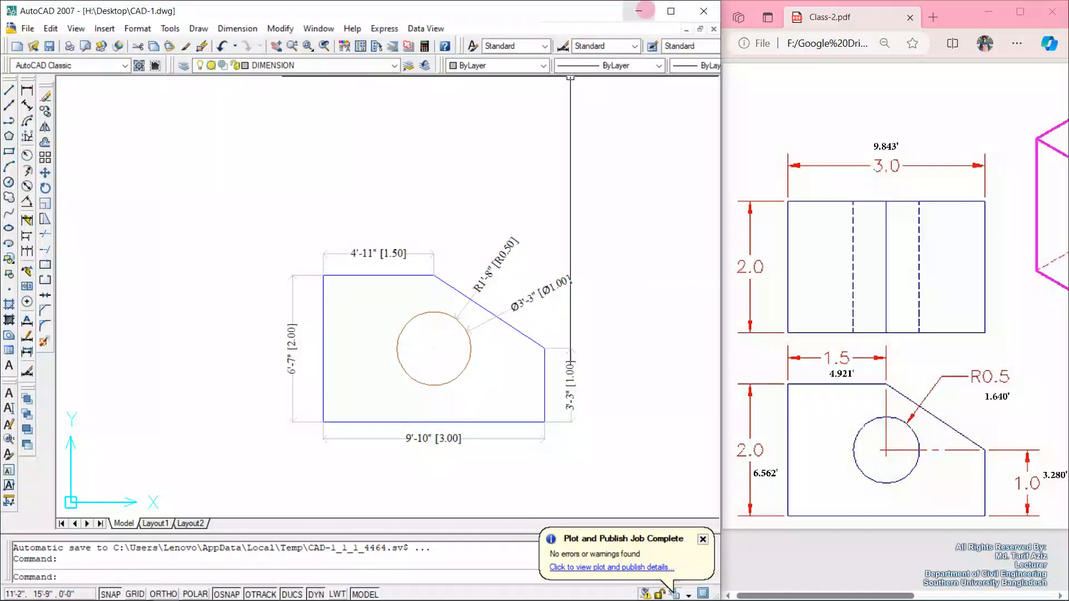
Minimize the drawing program and open the CAD-1 PDF from the Desktop in a maximized Microsoft Edge window.
{"action": "left_click", "coordinate": [644, 10]}
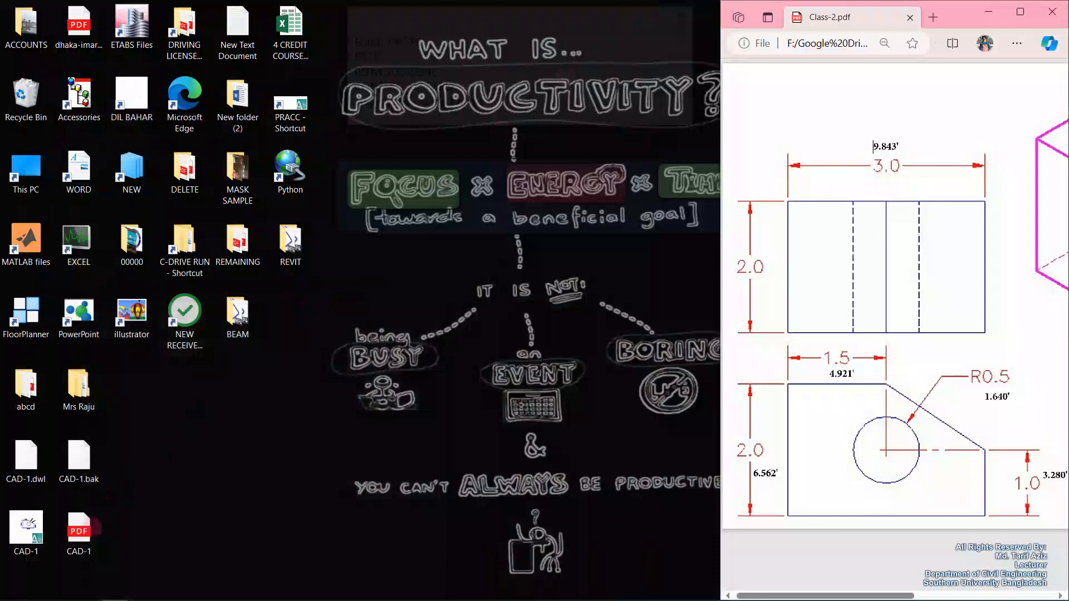
{"action": "left_click", "coordinate": [100, 518]}
{"action": "left_click", "coordinate": [81, 534]}
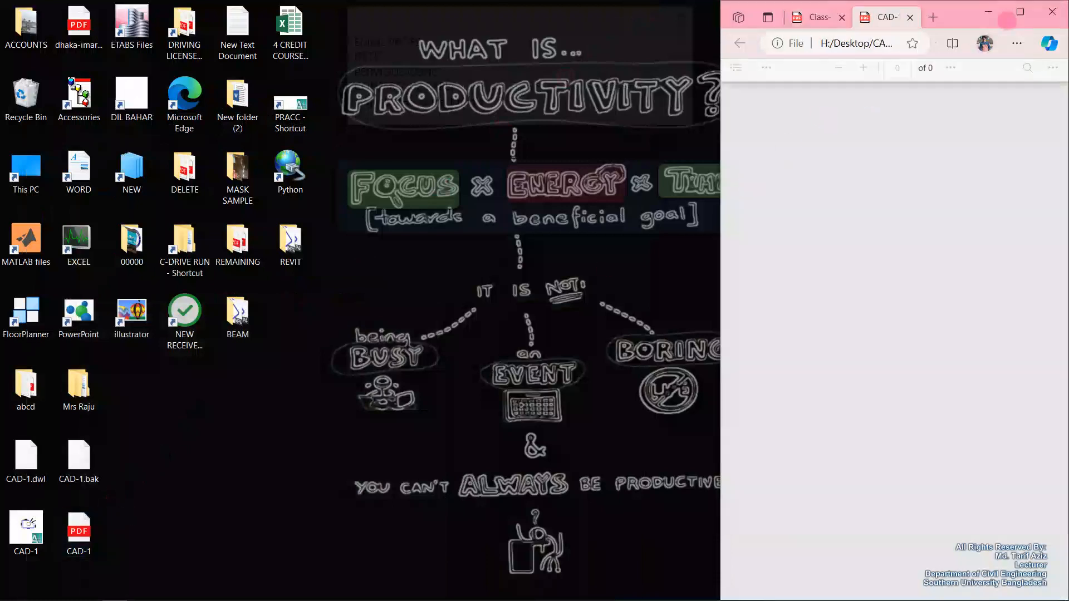
{"action": "left_click", "coordinate": [1020, 12]}
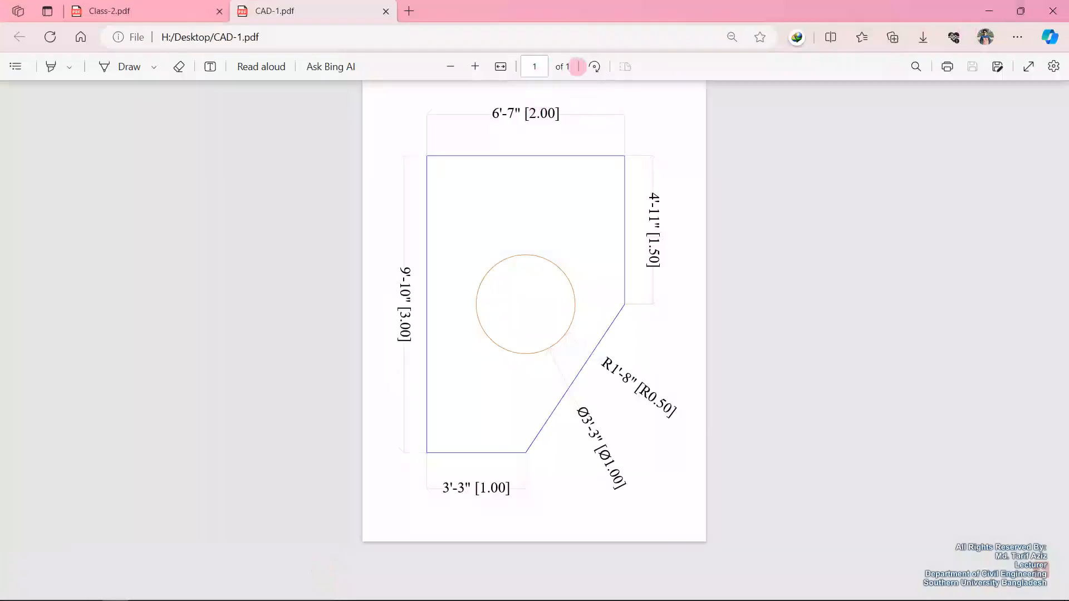
Rotate the plotted PDF page to landscape so the front view is upright, and examine the result.
{"action": "left_click", "coordinate": [594, 67]}
{"action": "left_click", "coordinate": [593, 67]}
{"action": "left_click", "coordinate": [593, 66]}
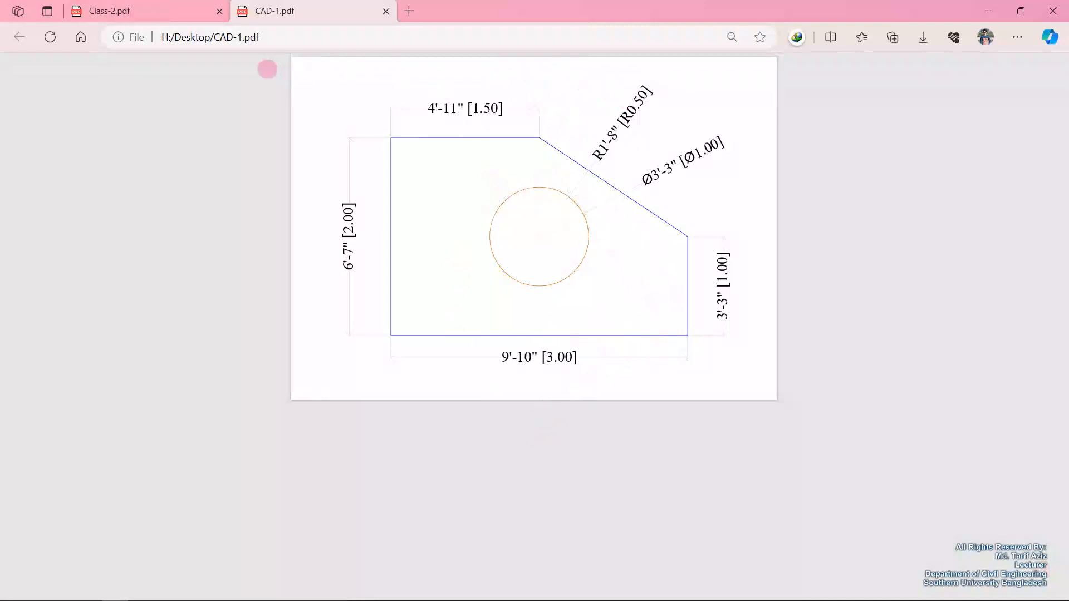
{"action": "mouse_move", "coordinate": [286, 60]}
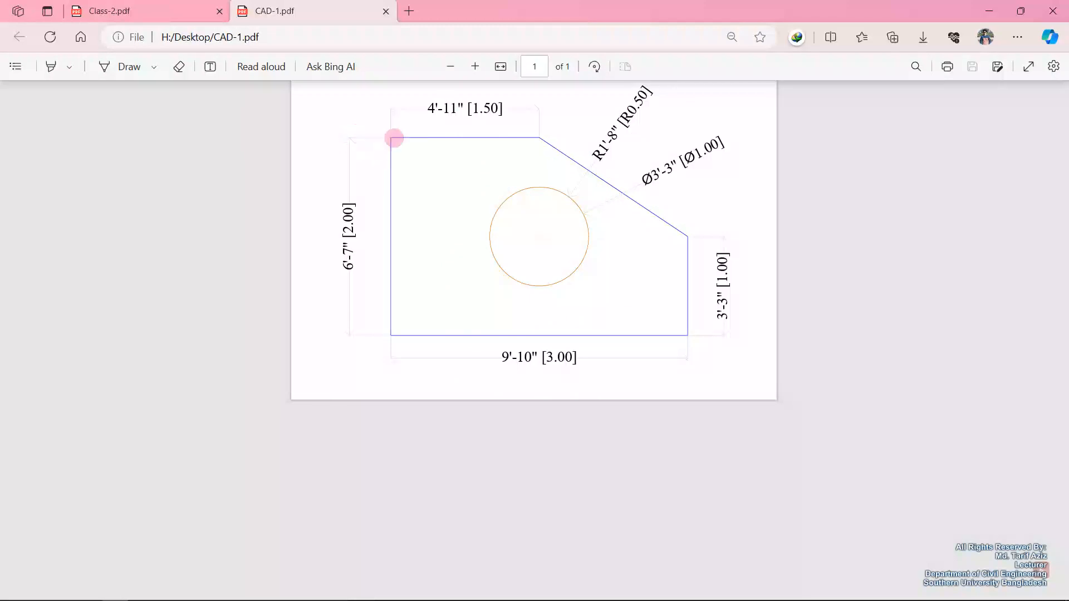